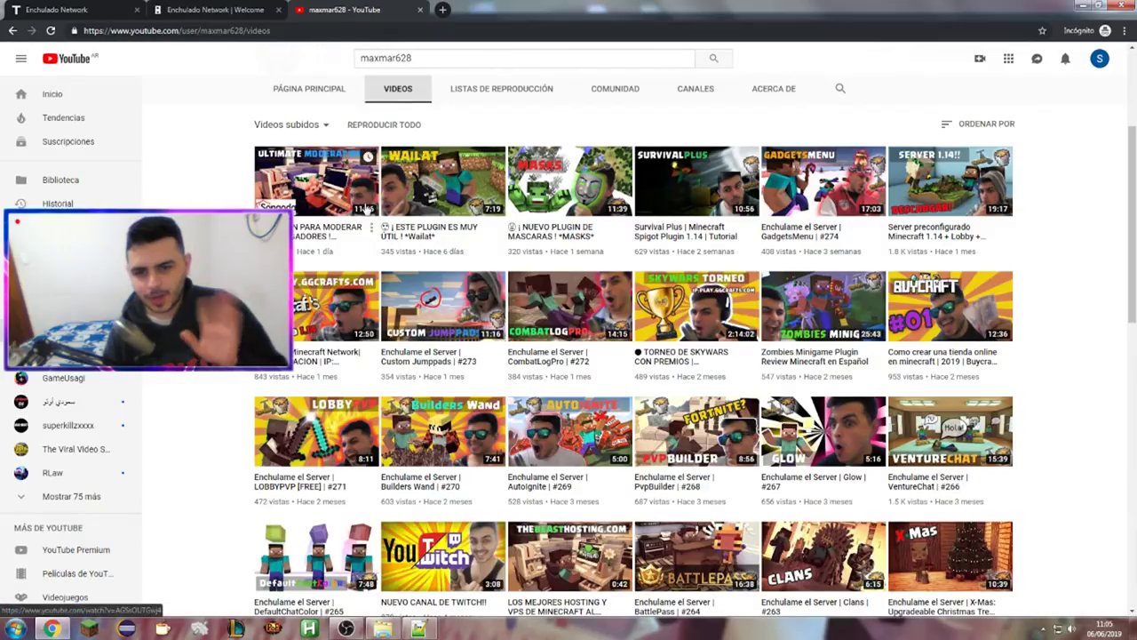
# Step: Switch from the YouTube channel to the Tebex dashboard of the Enchulado Network webstore
pyautogui.scroll(3, 303, 196)
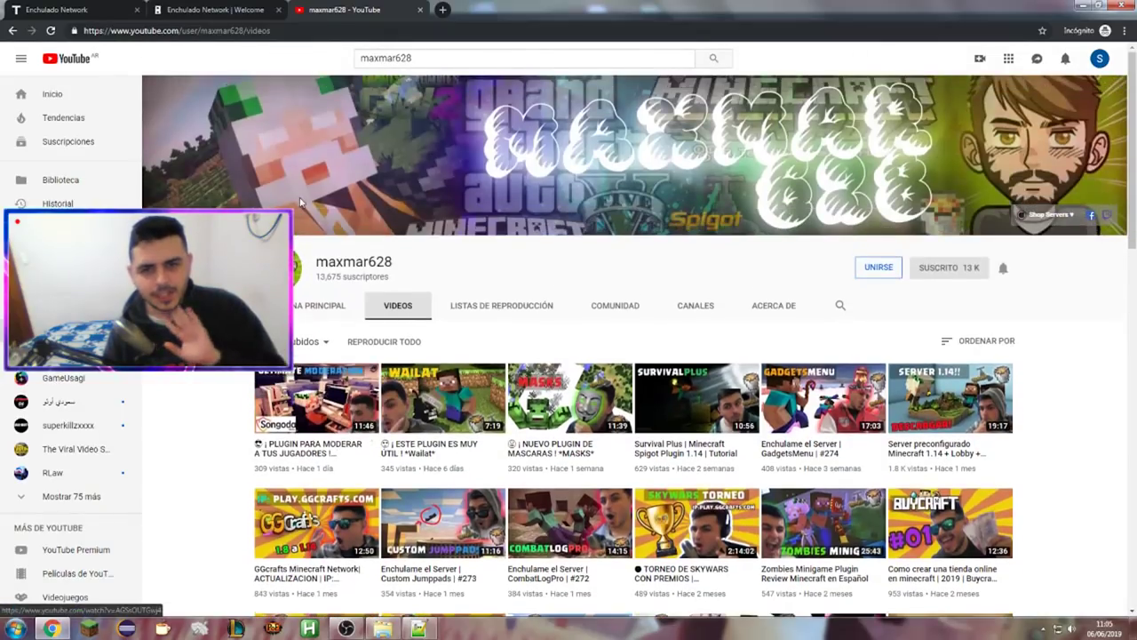
pyautogui.click(91, 13)
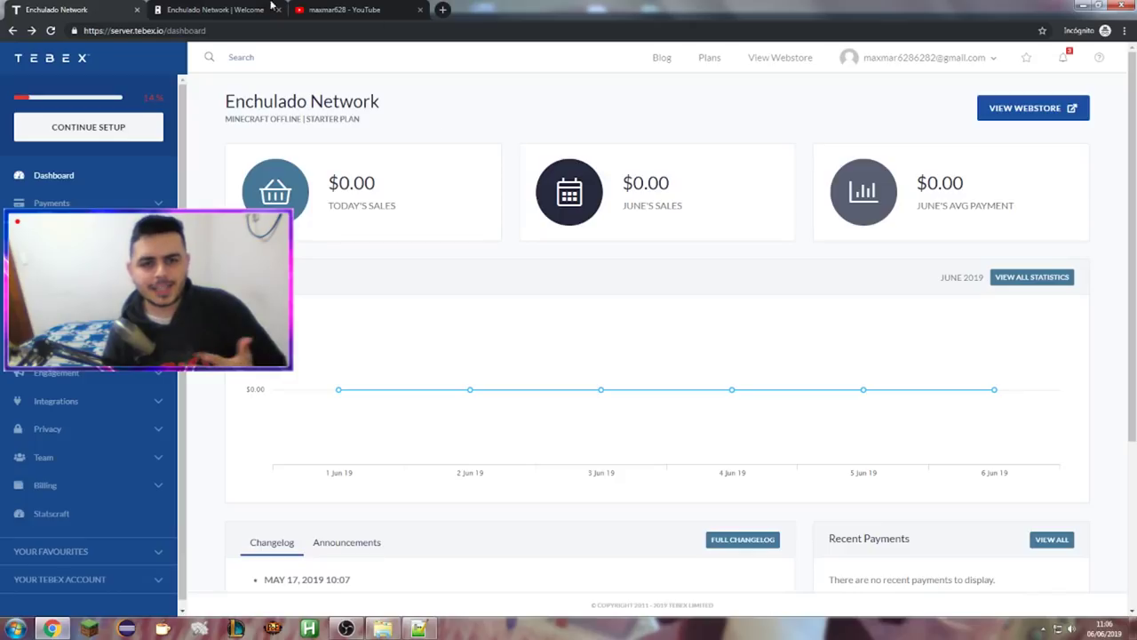
pyautogui.moveTo(141, 98); pyautogui.dragTo(166, 99)
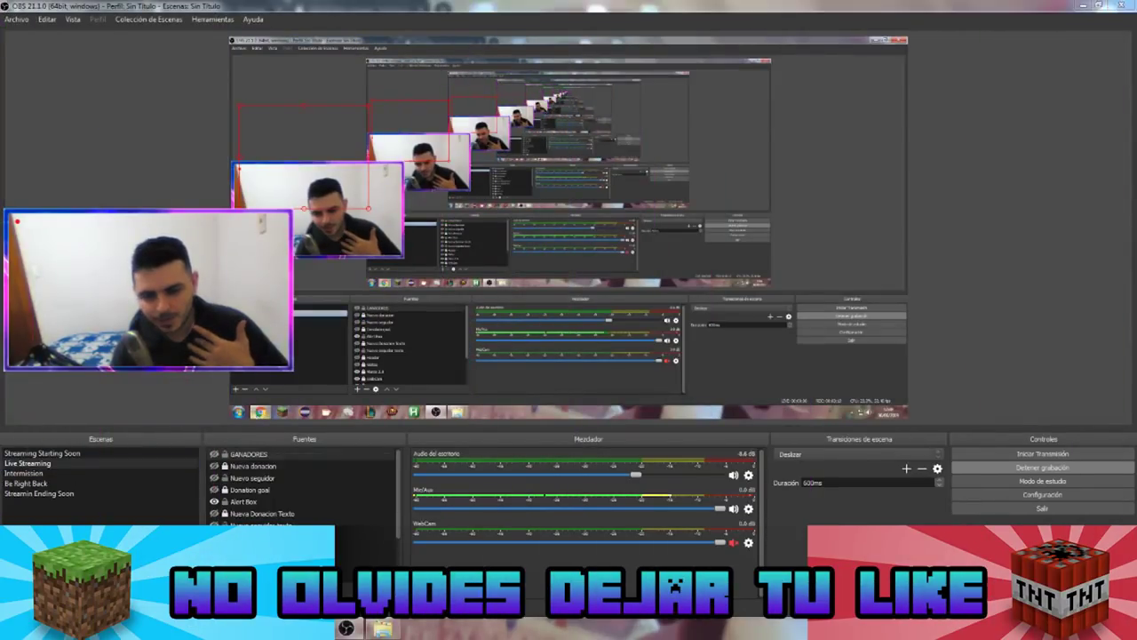
pyautogui.hotkey('alt', 'Tab')
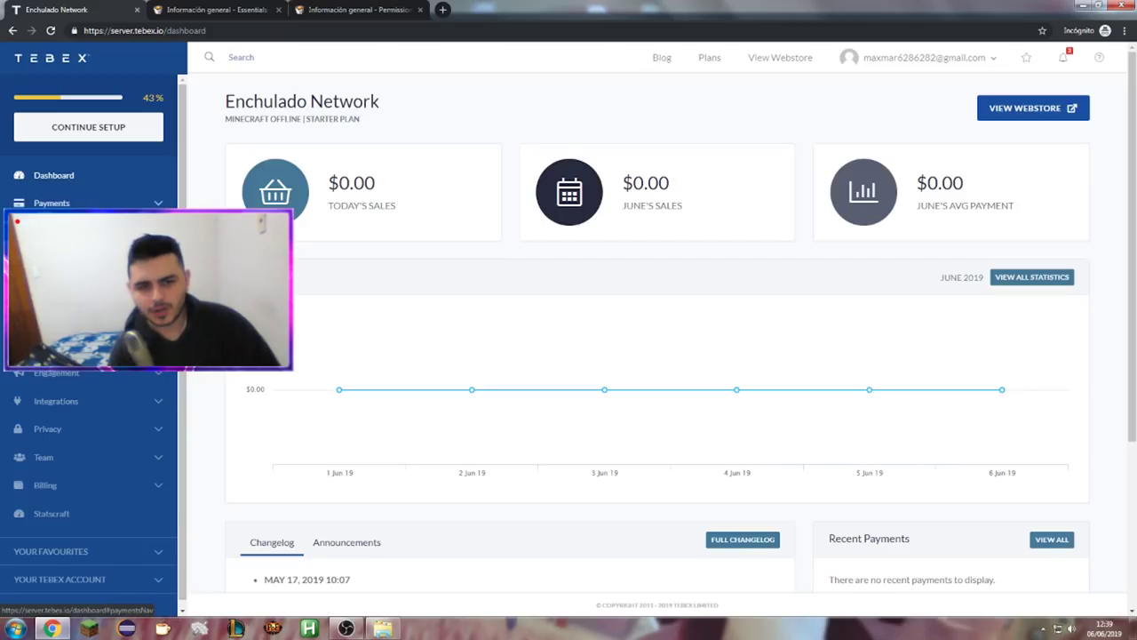
# Step: Continue the webstore setup with the logo upload item to reach the appearance settings
pyautogui.click(80, 343)
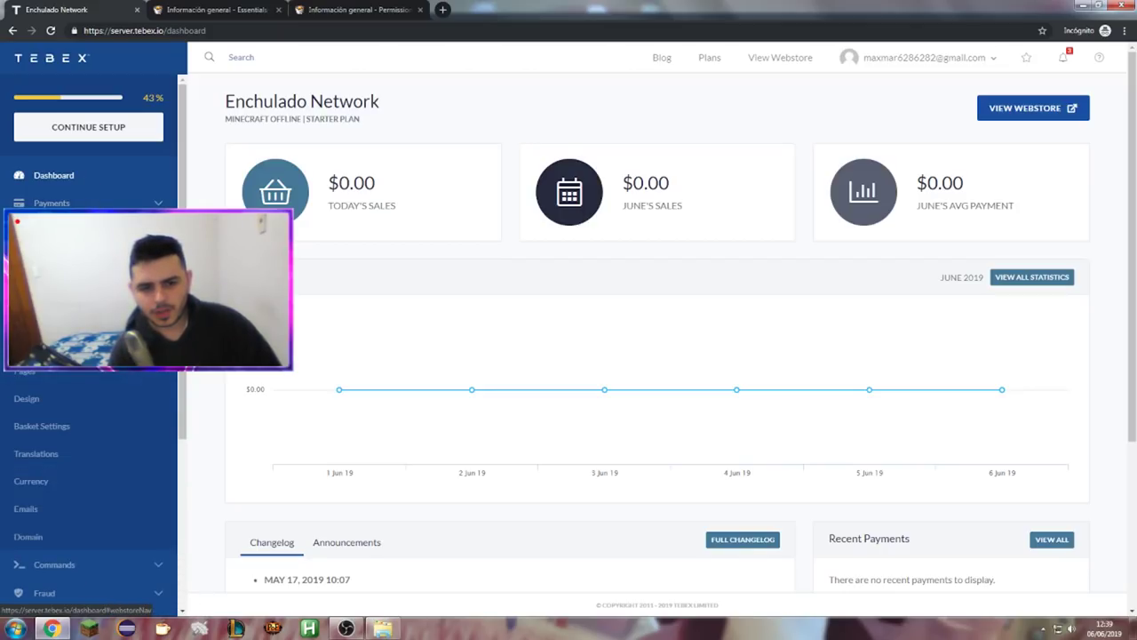
pyautogui.click(114, 129)
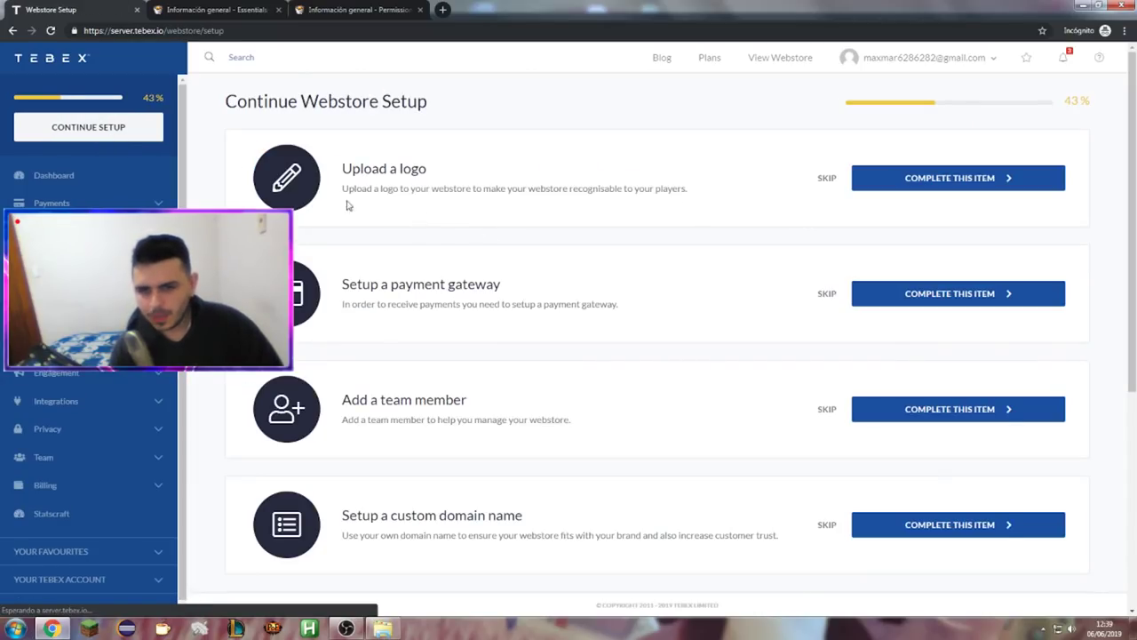
pyautogui.click(899, 187)
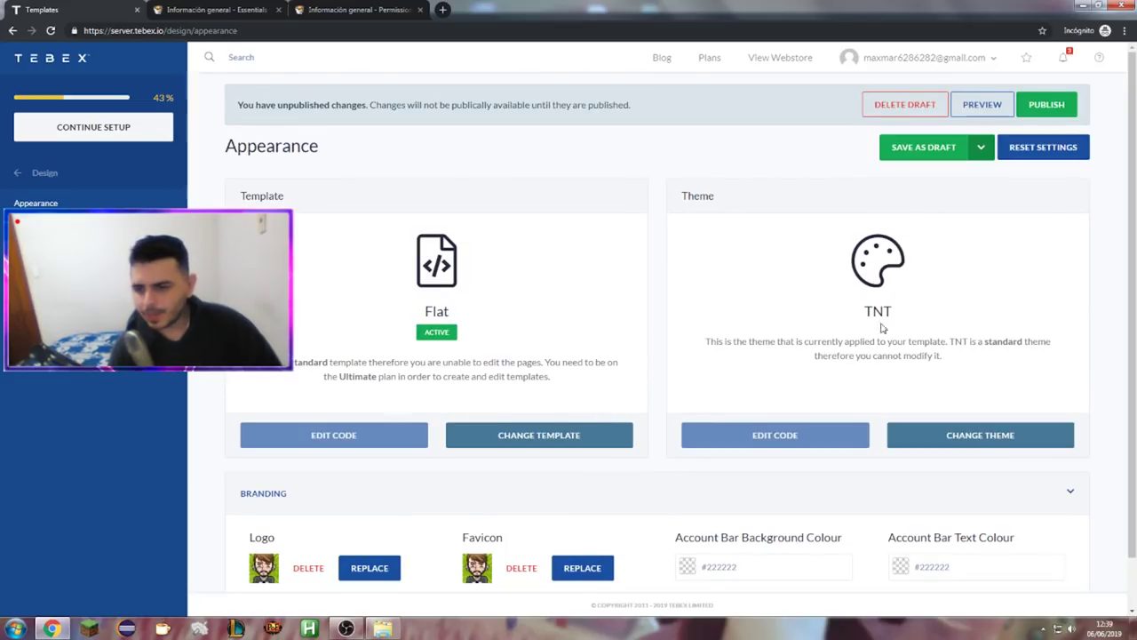
# Step: Review the themes available for the Flat template and return to the appearance settings
pyautogui.click(982, 453)
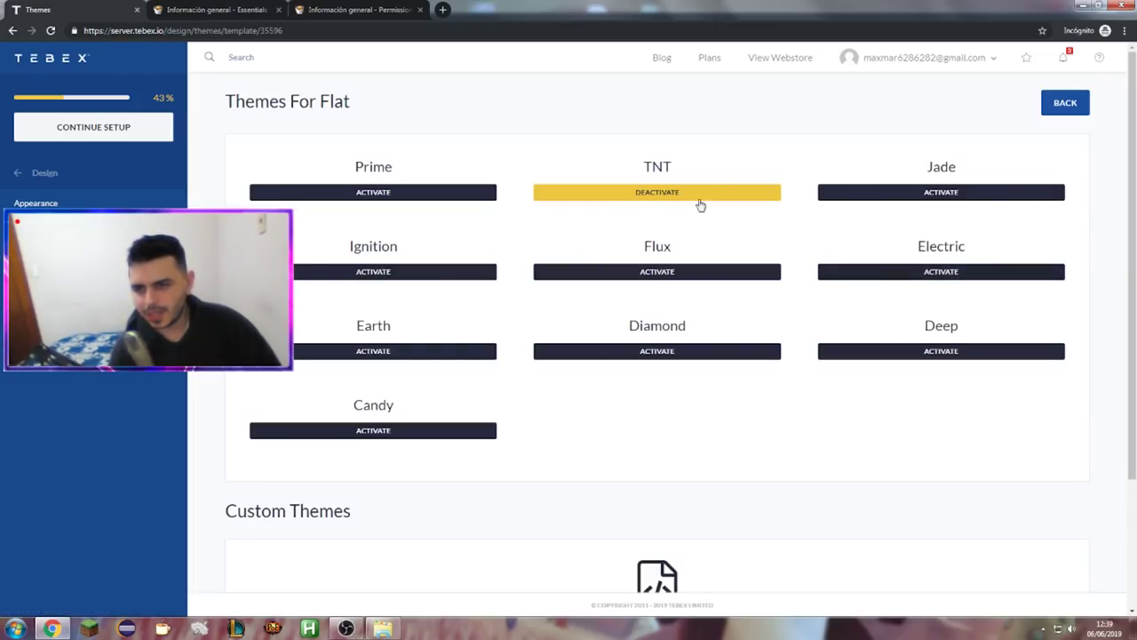
pyautogui.scroll(-2, 680, 568)
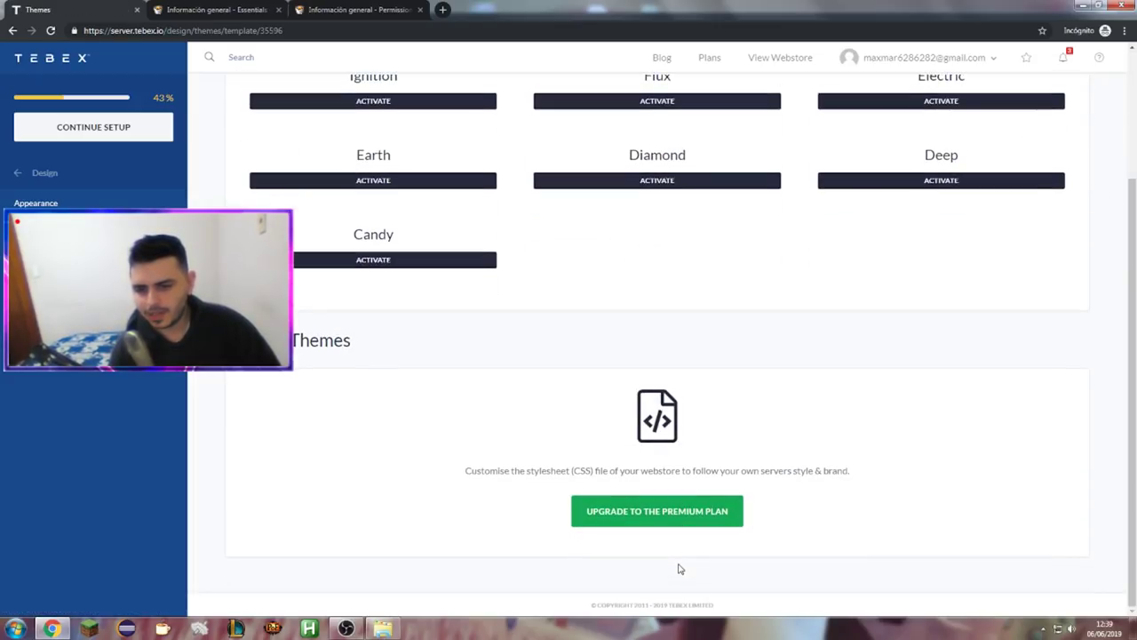
pyautogui.scroll(2, 726, 525)
pyautogui.click(1066, 104)
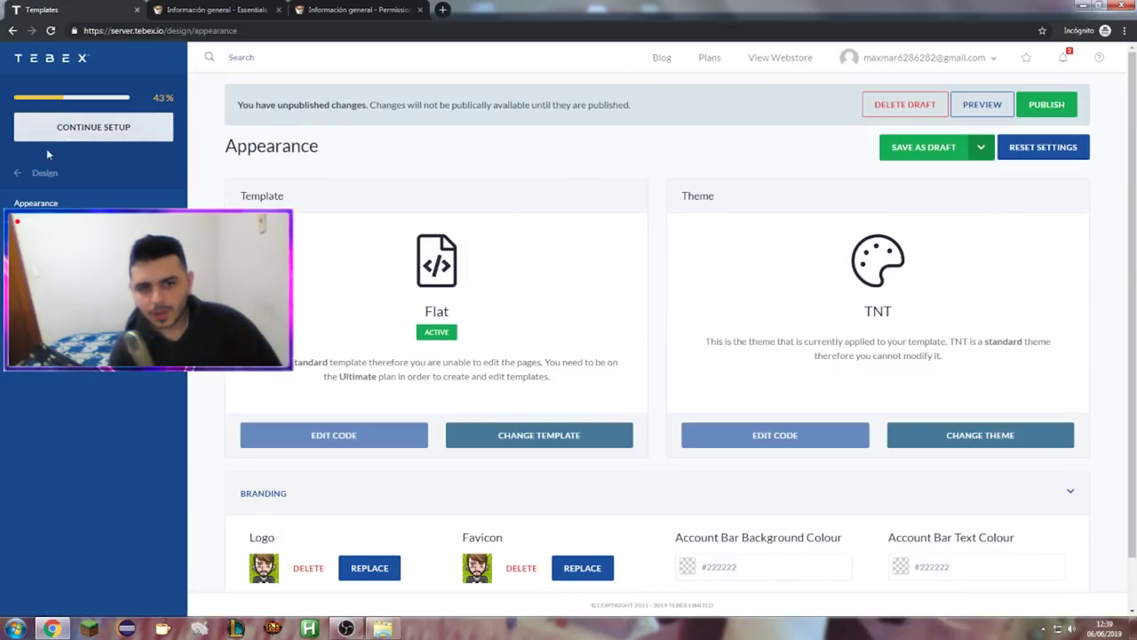
# Step: Leave the design settings and open the webstore's packages page
pyautogui.click(29, 174)
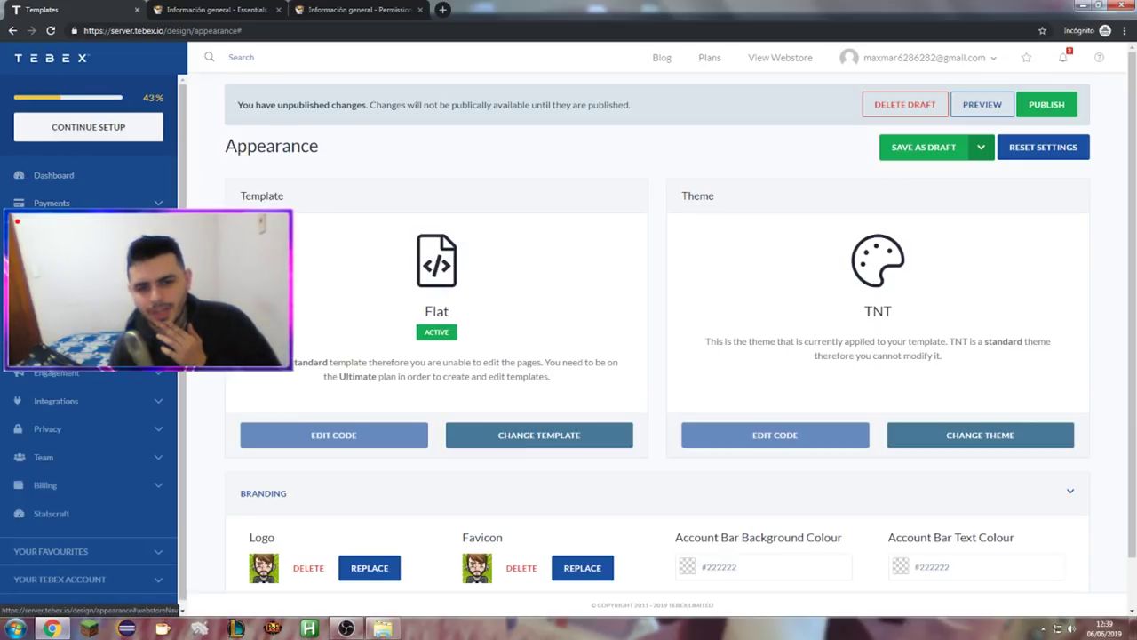
pyautogui.click(71, 316)
pyautogui.click(44, 343)
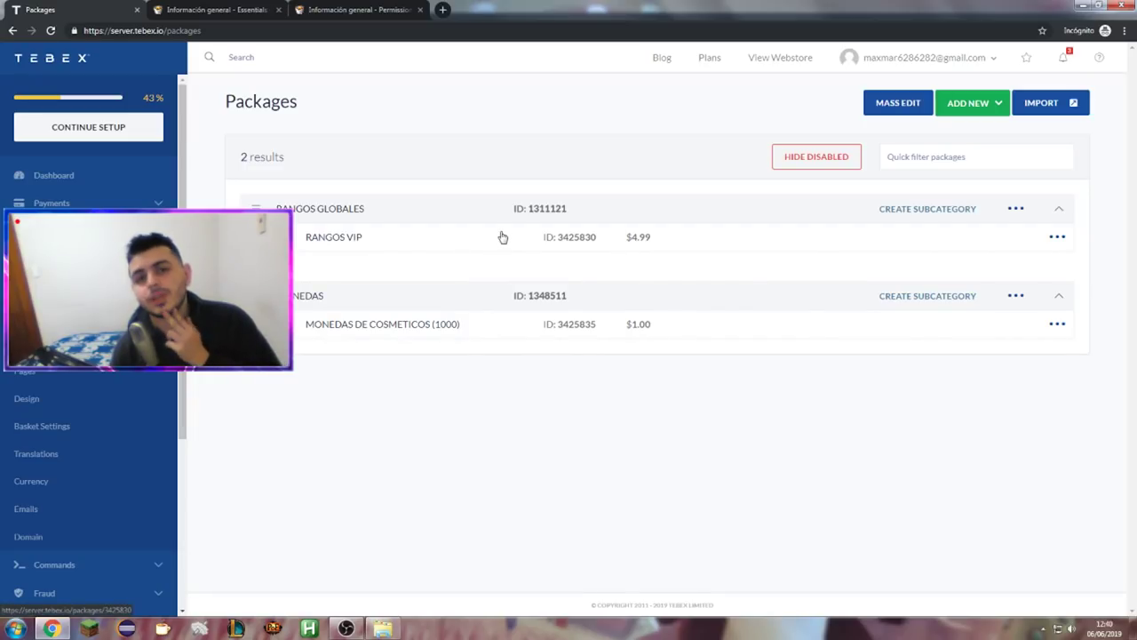
# Step: Look over the Essentials and PermissionsEx plugin pages on Bukkit, and return to the Tebex packages page
pyautogui.click(227, 13)
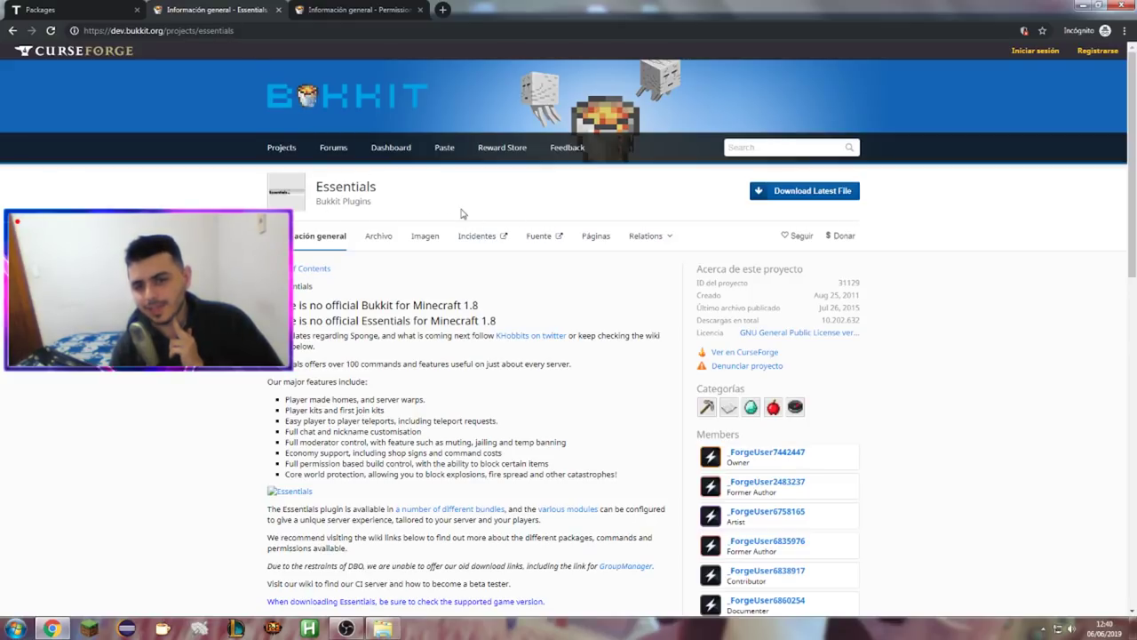
pyautogui.scroll(-3, 502, 255)
pyautogui.scroll(3, 502, 266)
pyautogui.click(351, 9)
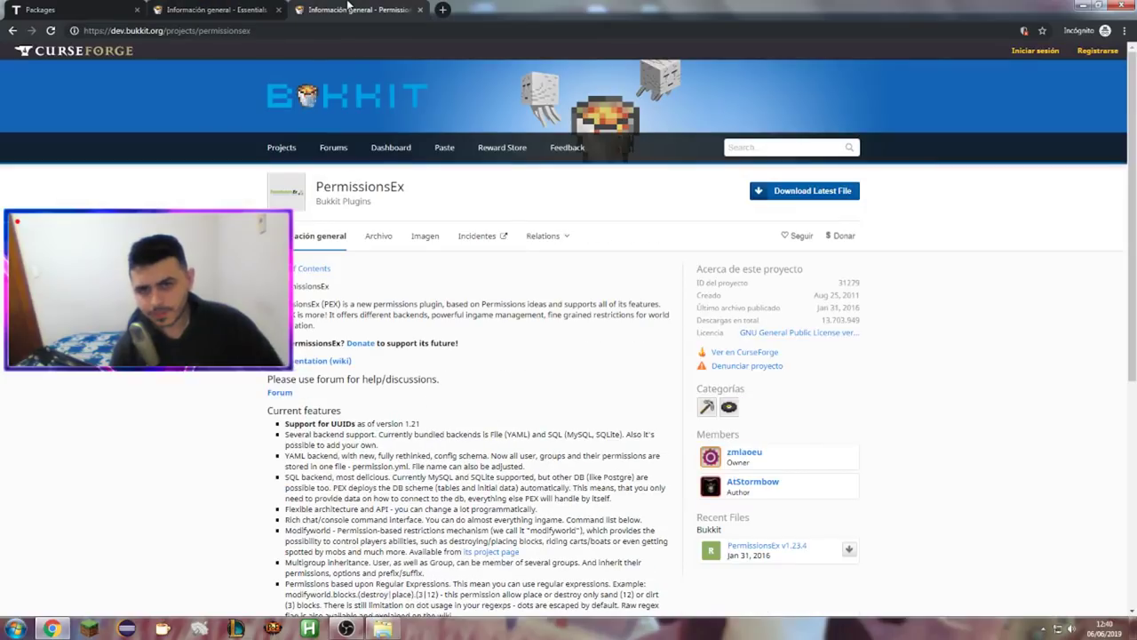
pyautogui.scroll(-2, 386, 213)
pyautogui.scroll(2, 385, 213)
pyautogui.click(216, 7)
pyautogui.click(84, 9)
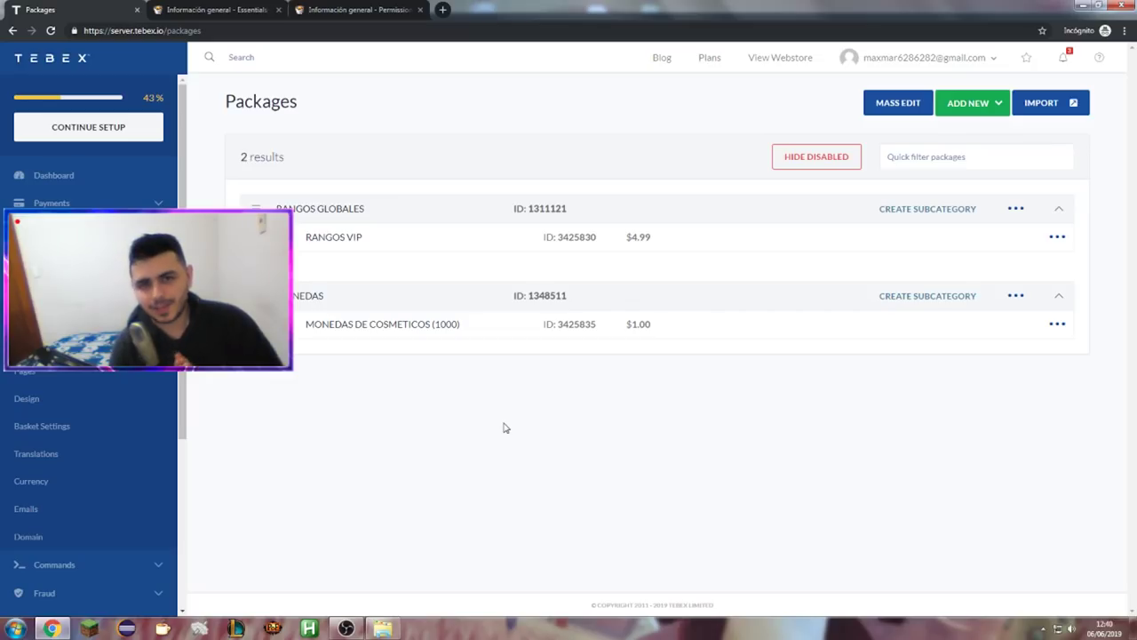
# Step: Open ggcrafts.buycraft.net in a new tab and examine the example store's home page
pyautogui.click(444, 10)
pyautogui.write('ggcr')
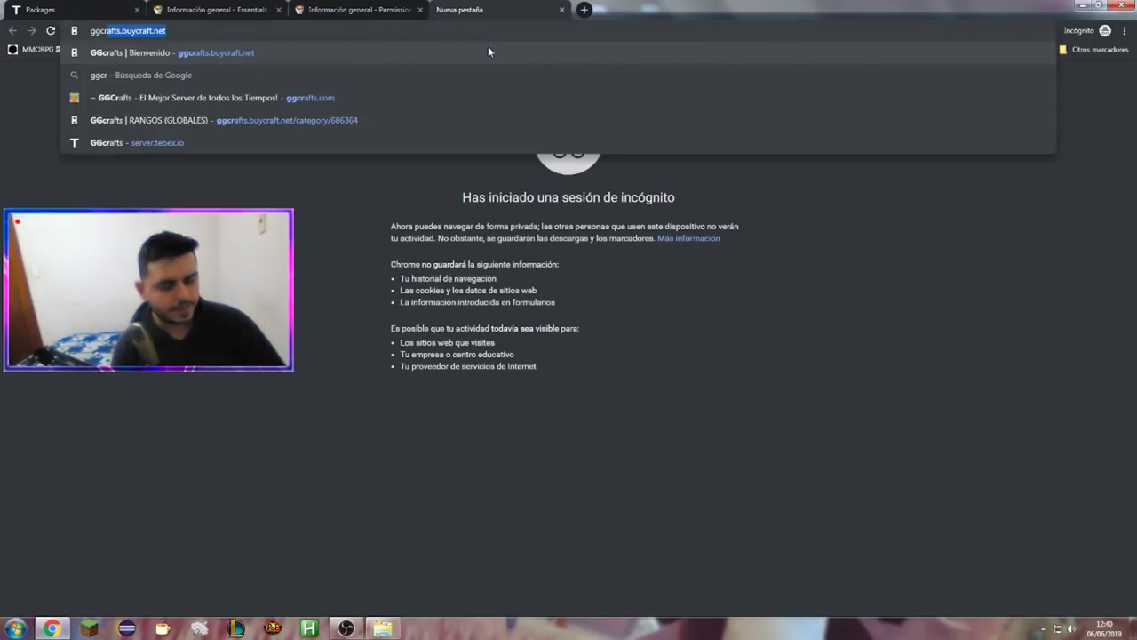
pyautogui.press('Return')
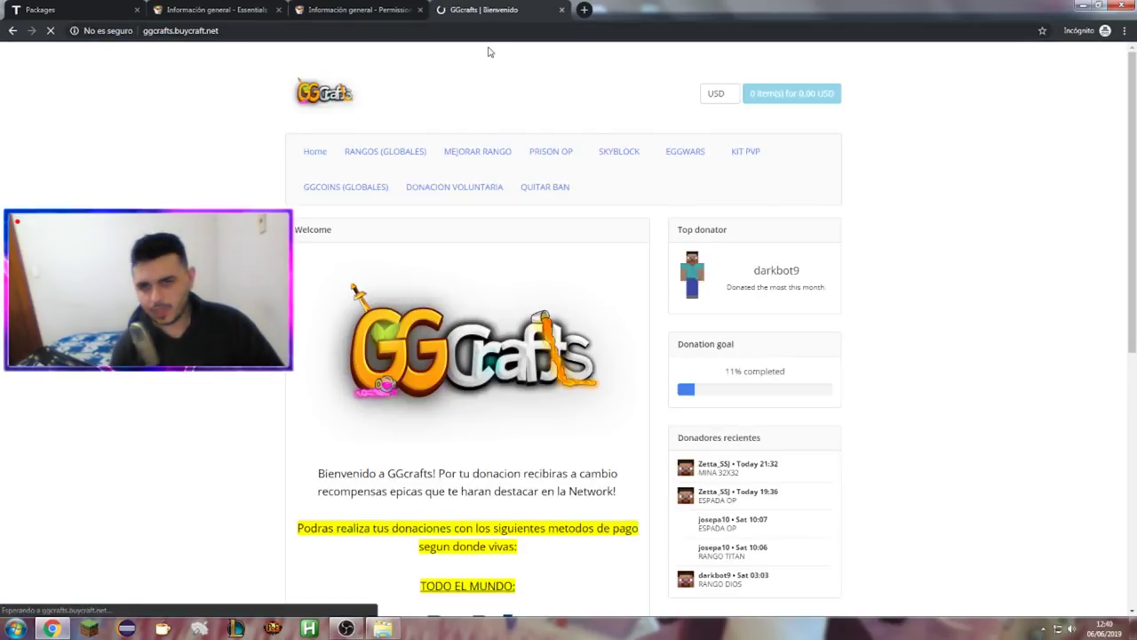
pyautogui.scroll(-6, 533, 267)
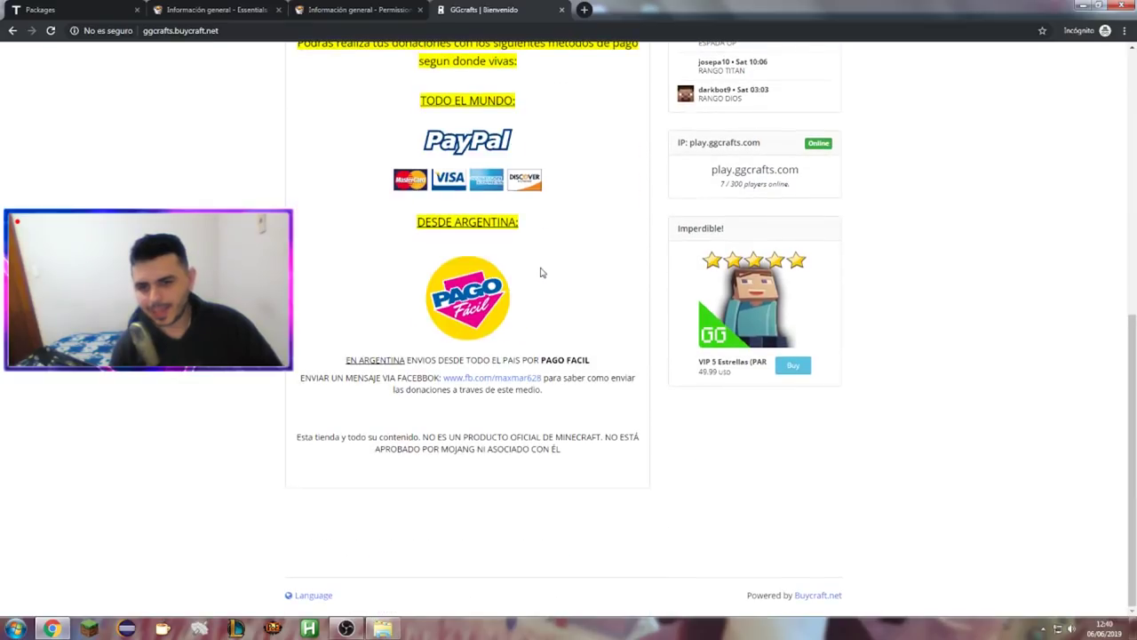
pyautogui.scroll(3, 542, 275)
pyautogui.scroll(4, 542, 275)
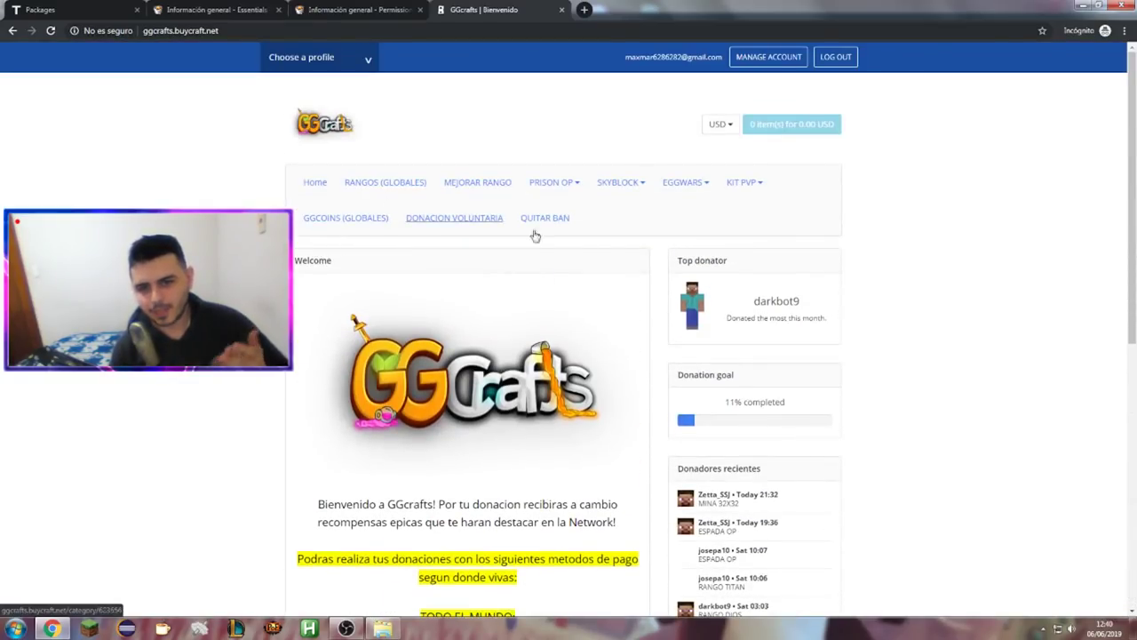
pyautogui.scroll(-5, 624, 419)
pyautogui.scroll(5, 625, 419)
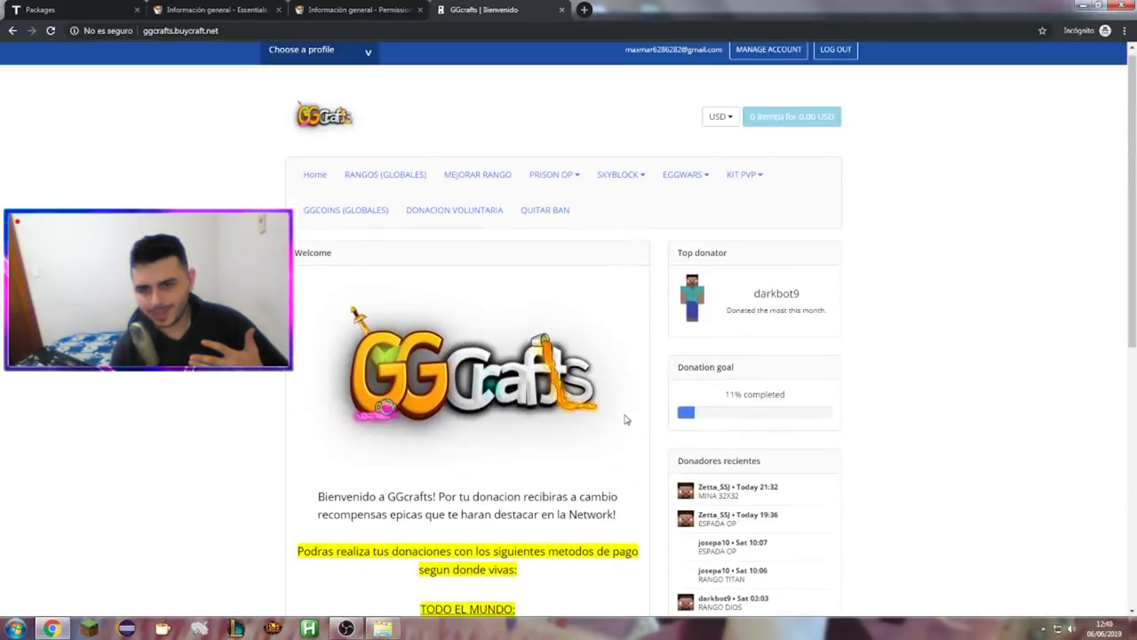
# Step: Open the store's RANGOS (GLOBALES) category, entering the player's username to log in
pyautogui.click(382, 187)
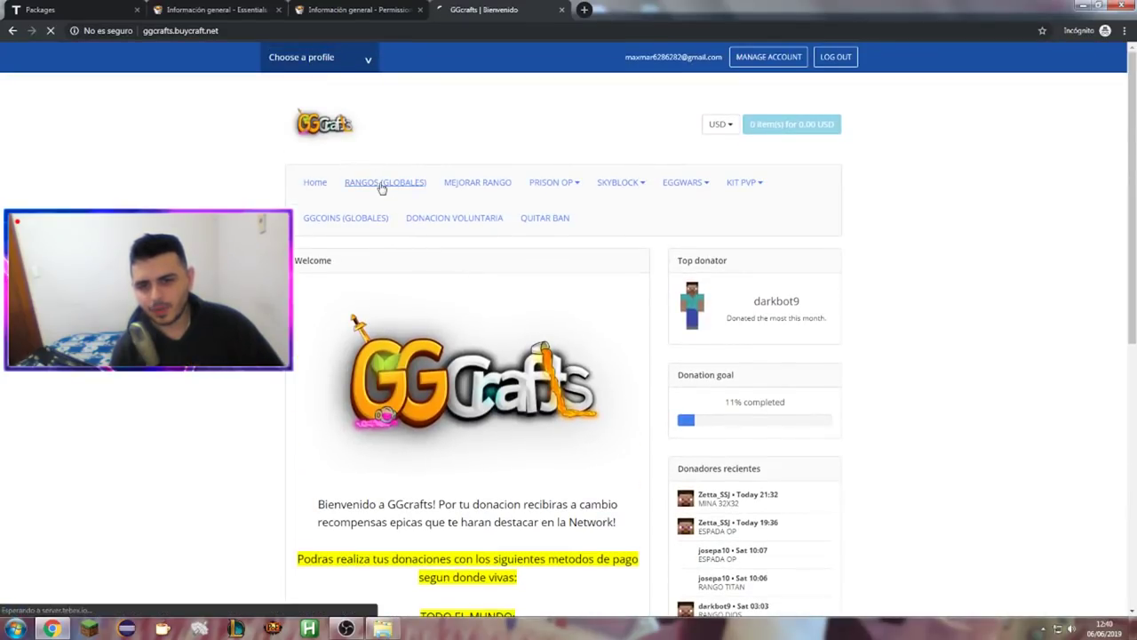
pyautogui.click(413, 288)
pyautogui.write('m')
pyautogui.press('Down')
pyautogui.press('Return')
pyautogui.press('Return')
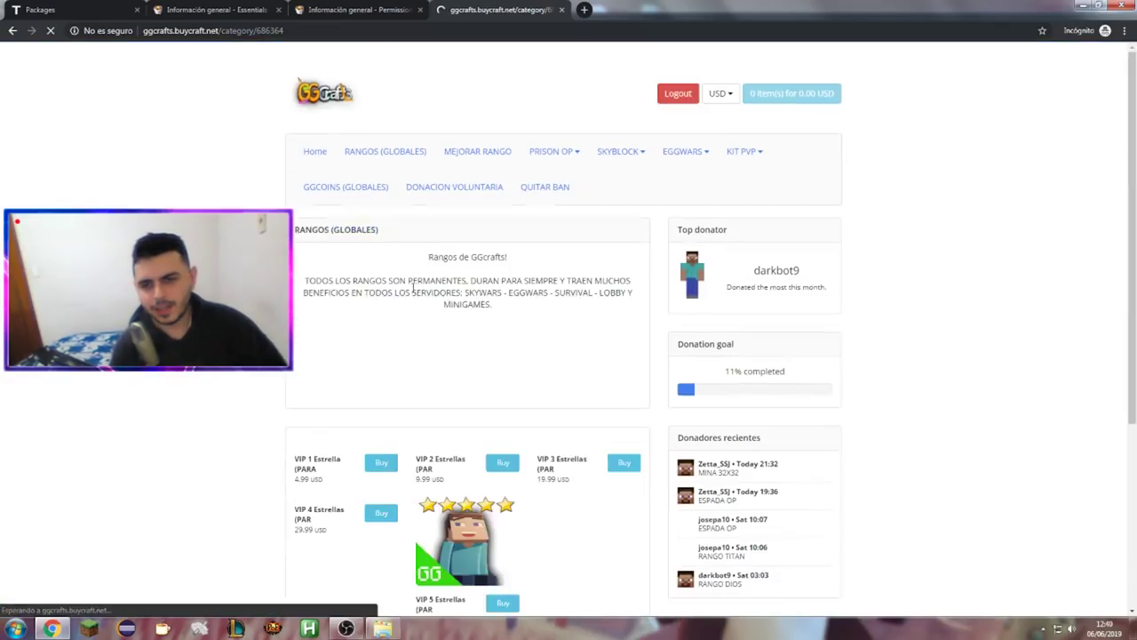
# Step: Examine the VIP rank packages and prices offered in the RANGOS (GLOBALES) category
pyautogui.scroll(-3, 460, 310)
pyautogui.scroll(2, 498, 371)
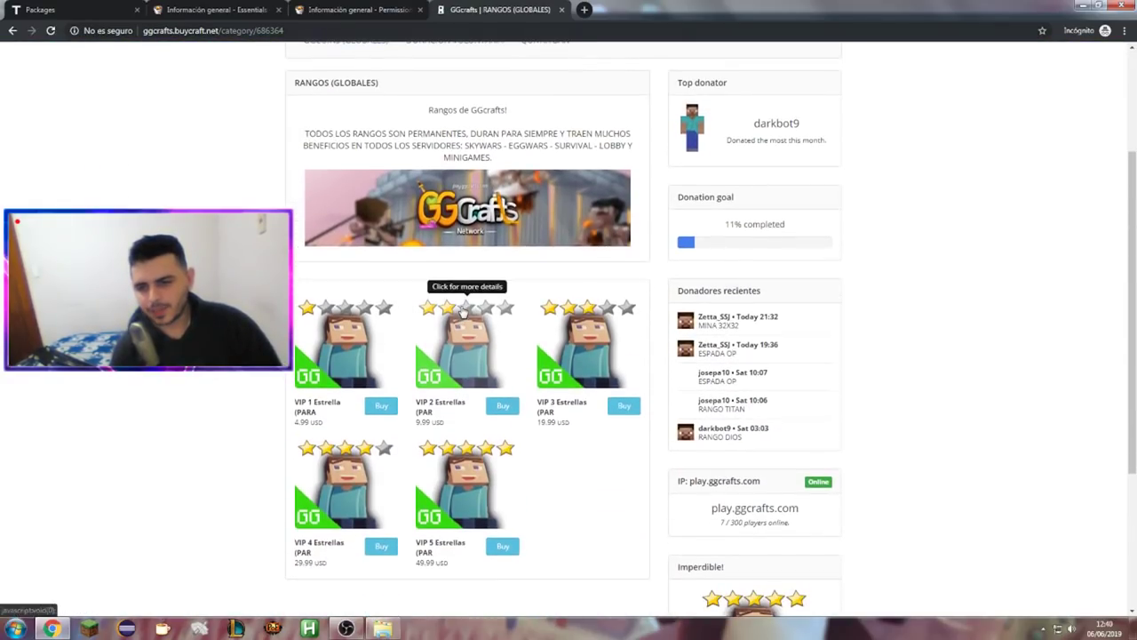
pyautogui.scroll(-1, 684, 456)
pyautogui.scroll(-4, 685, 456)
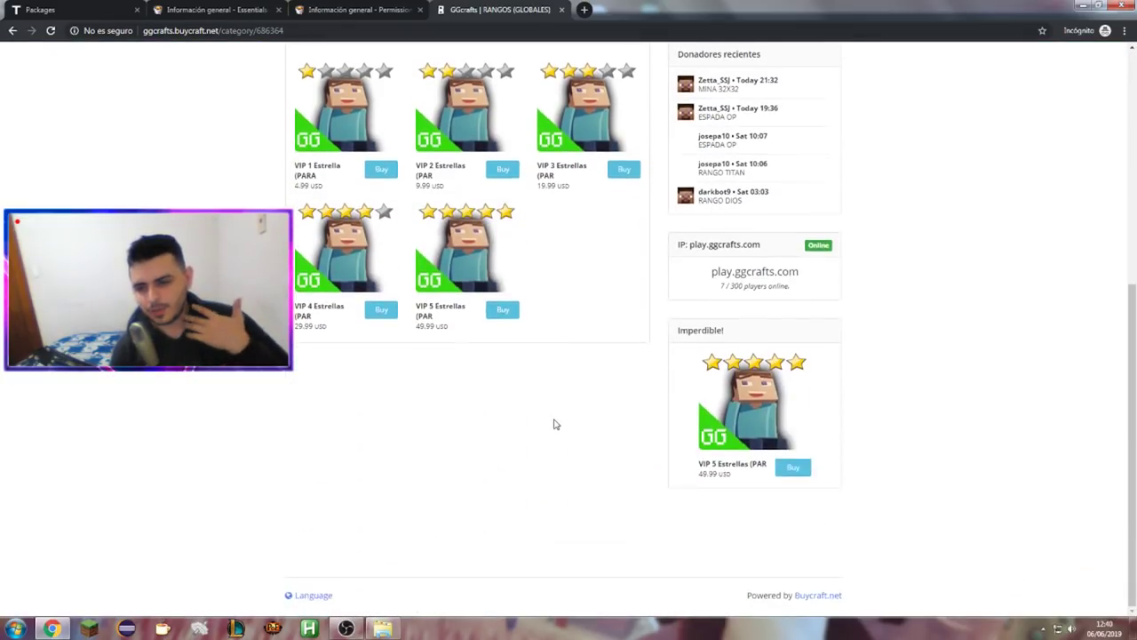
pyautogui.scroll(5, 553, 423)
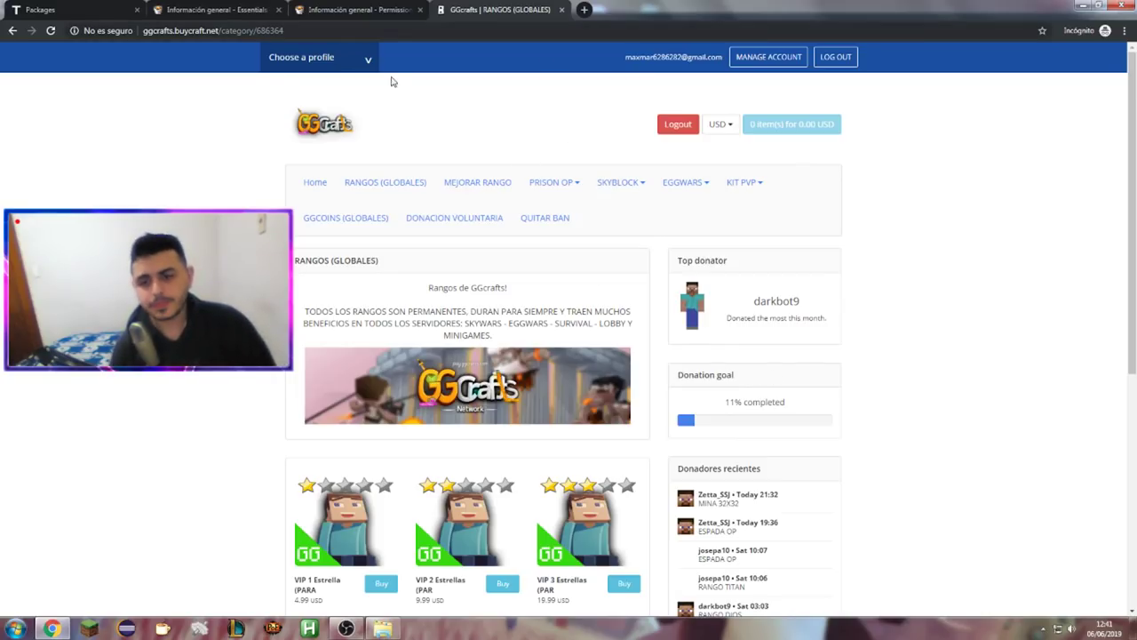
pyautogui.scroll(-1, 437, 399)
pyautogui.scroll(1, 437, 399)
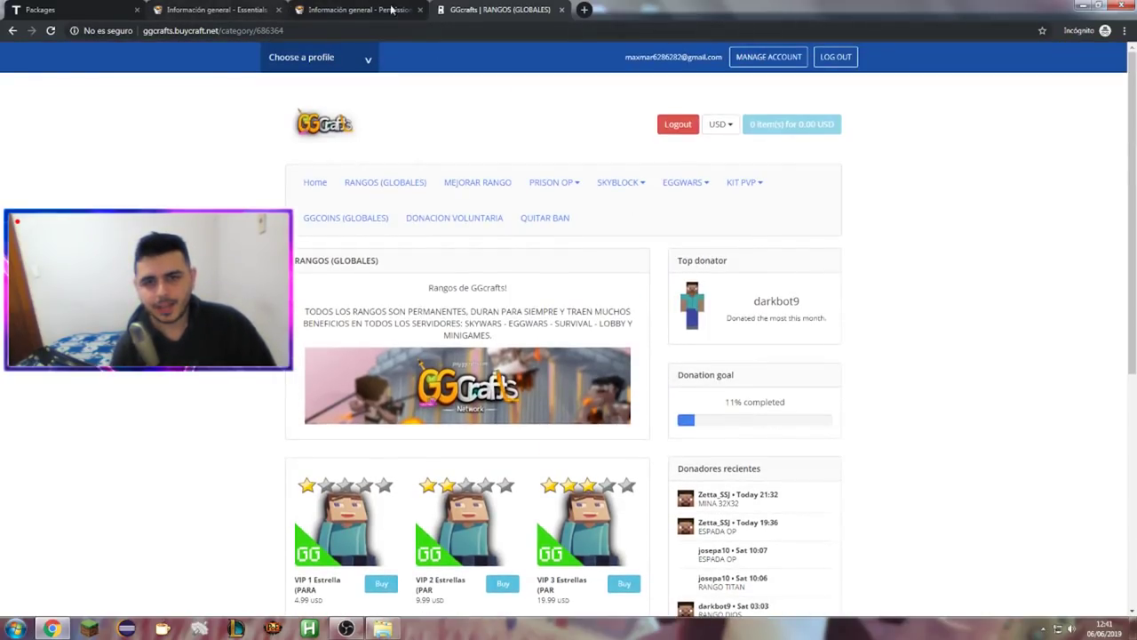
# Step: Compare the GGcrafts store with the Tebex package list, and close the GGcrafts store
pyautogui.click(107, 10)
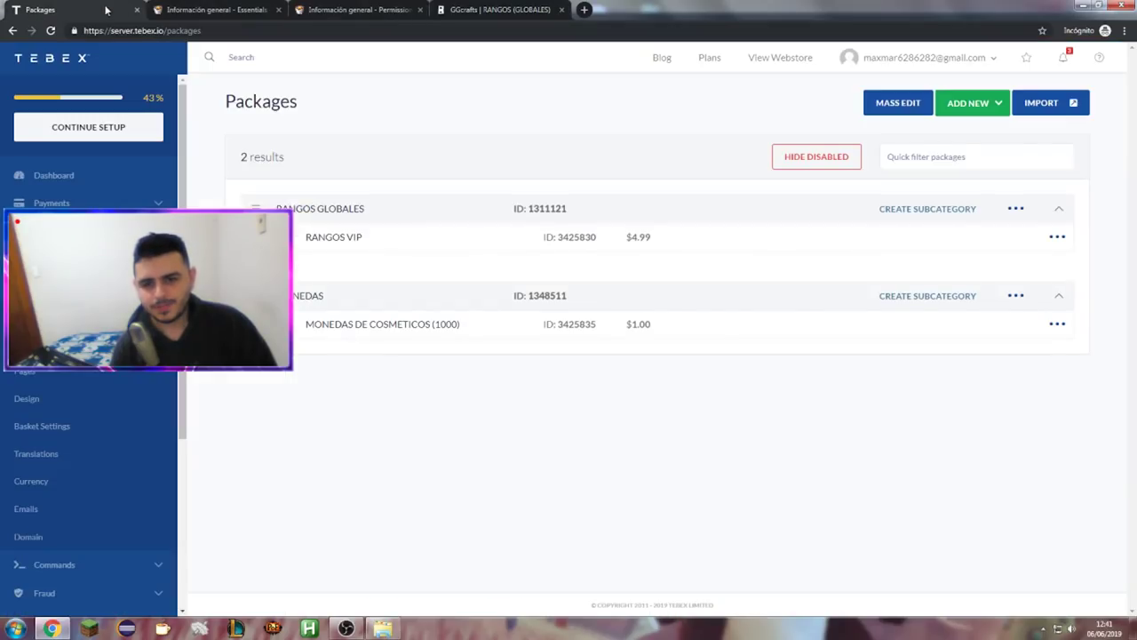
pyautogui.click(501, 10)
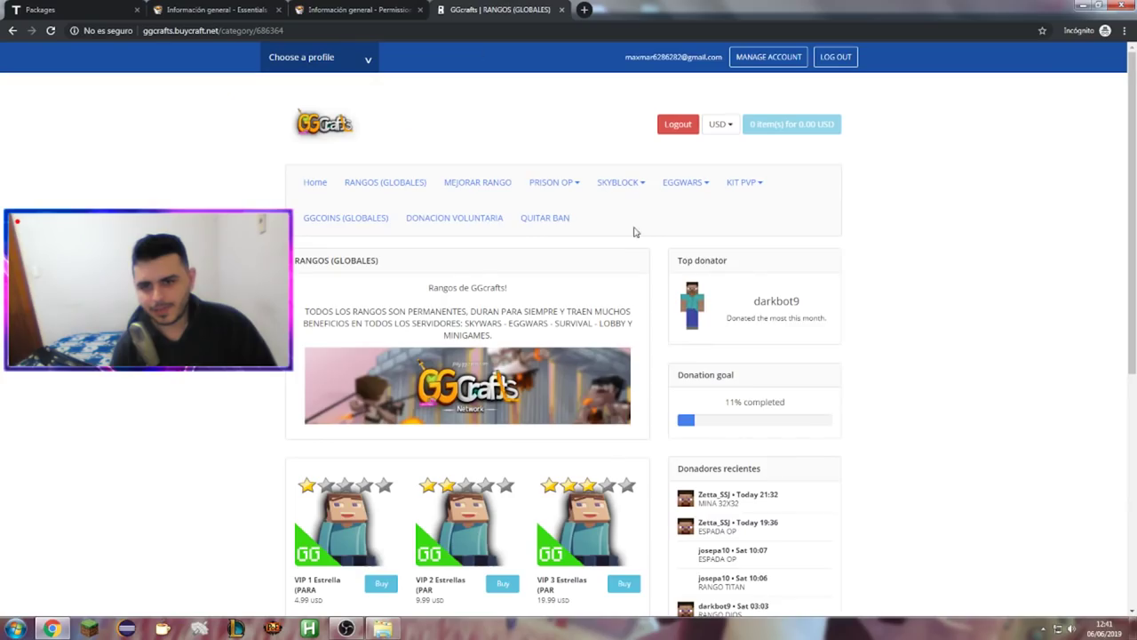
pyautogui.scroll(-4, 489, 447)
pyautogui.scroll(4, 511, 458)
pyautogui.click(562, 10)
pyautogui.click(84, 7)
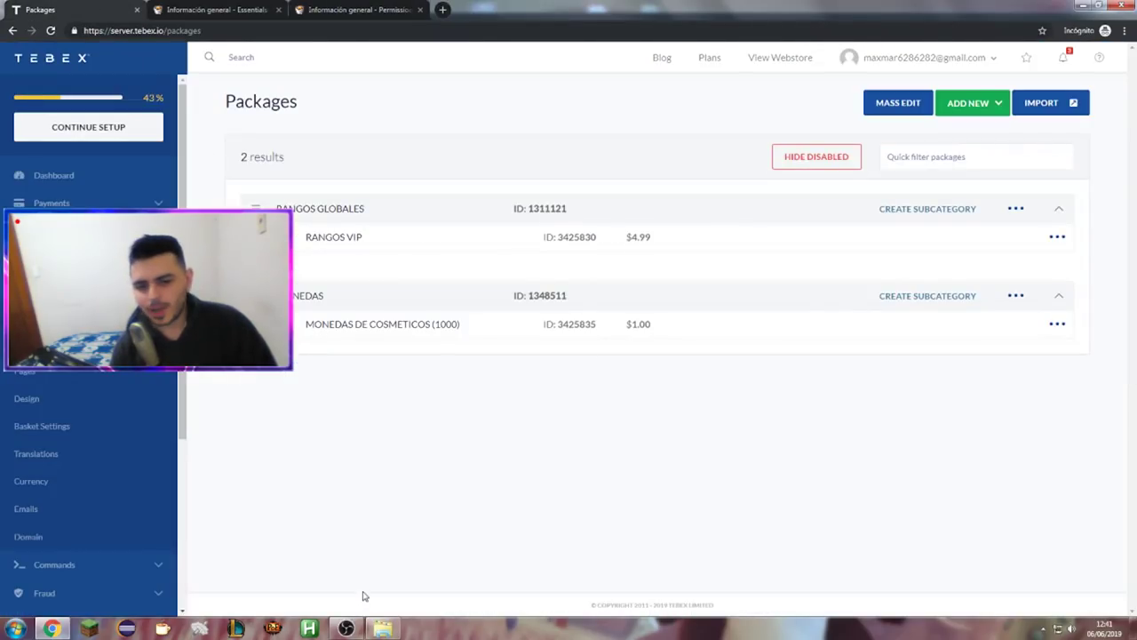
pyautogui.click(352, 629)
pyautogui.click(352, 630)
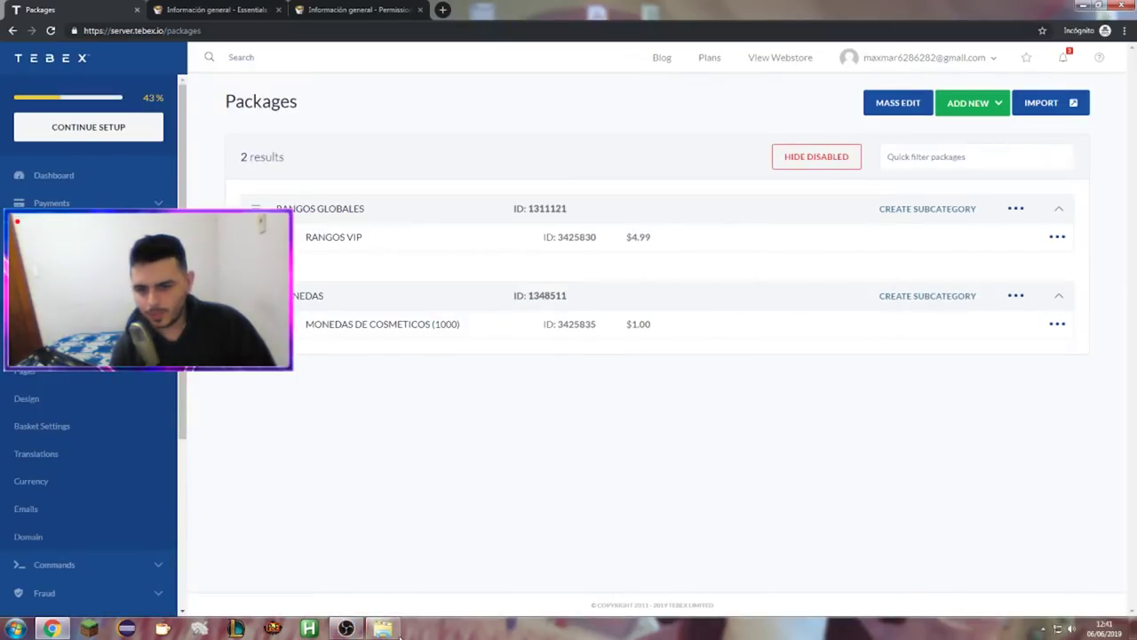
pyautogui.click(347, 629)
pyautogui.click(348, 629)
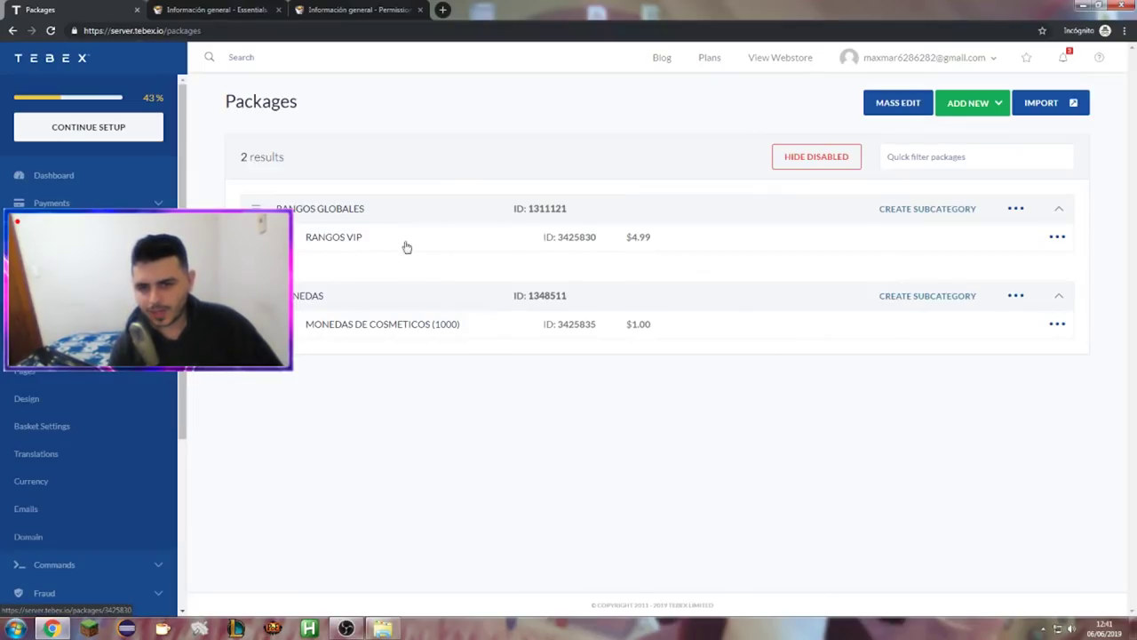
# Step: Check the actions for the RANGOS VIP package and RANGOS GLOBALES category, and the options for adding new items
pyautogui.click(1055, 239)
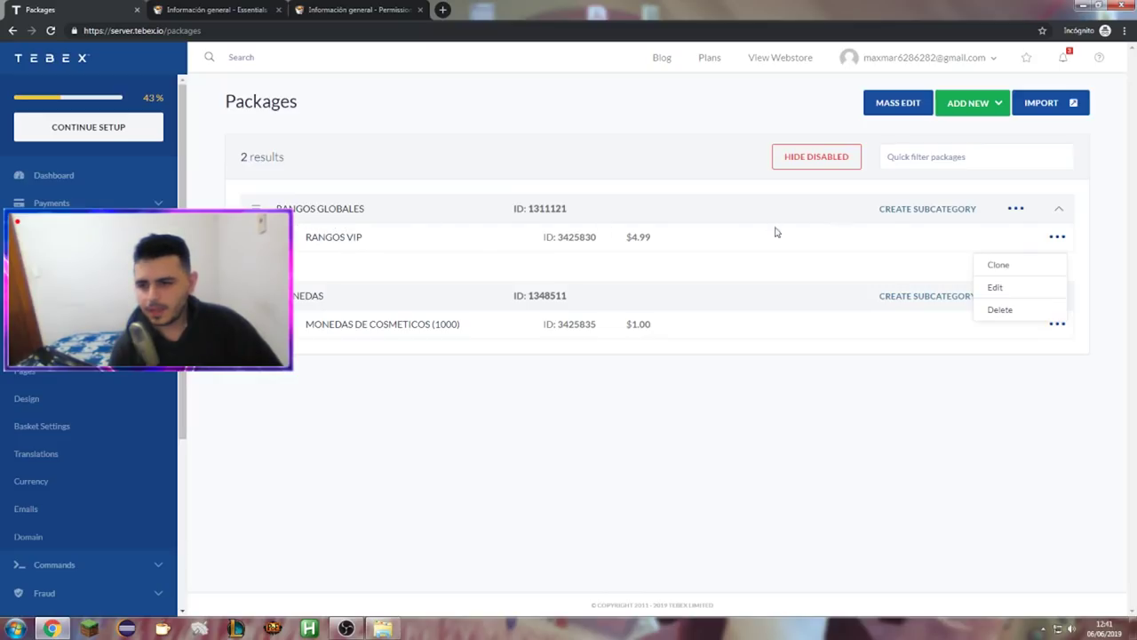
pyautogui.click(1016, 209)
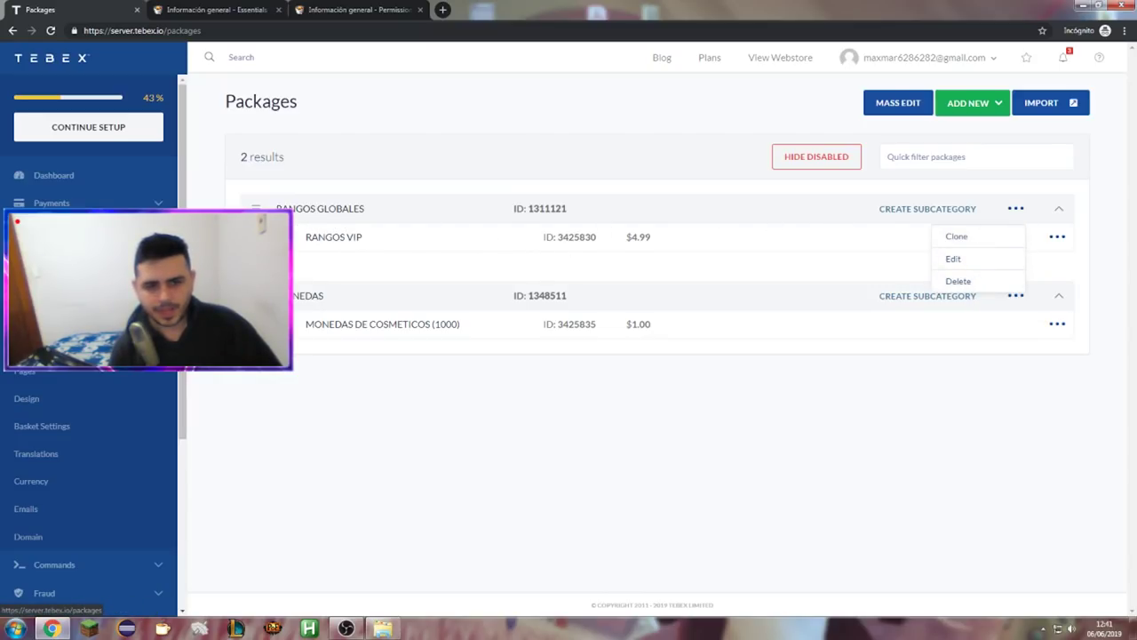
pyautogui.click(955, 259)
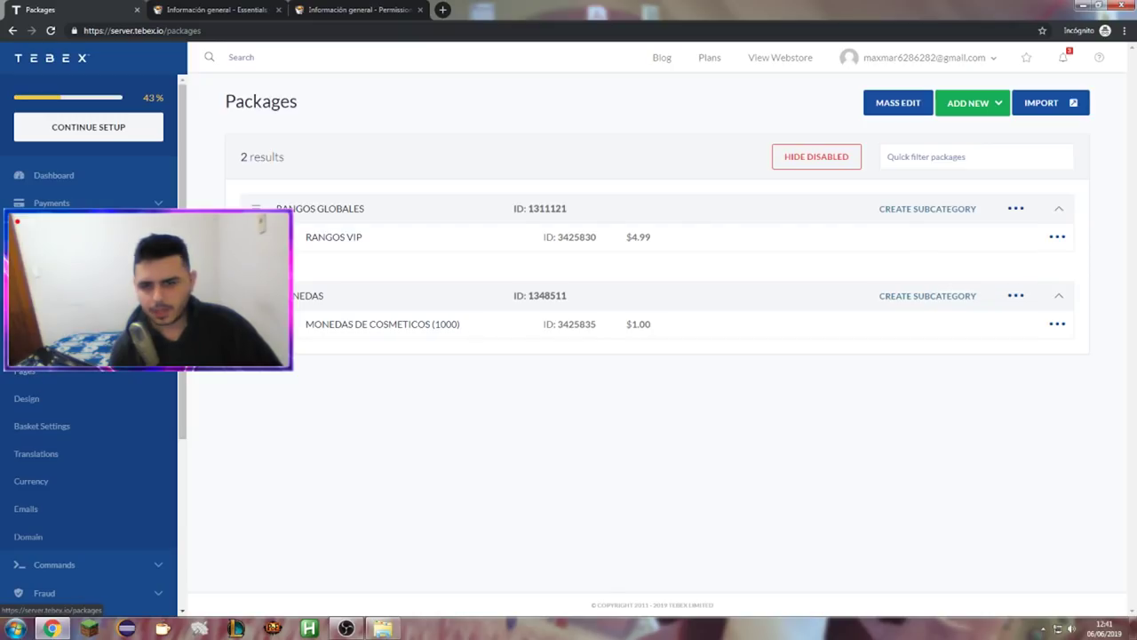
pyautogui.click(990, 113)
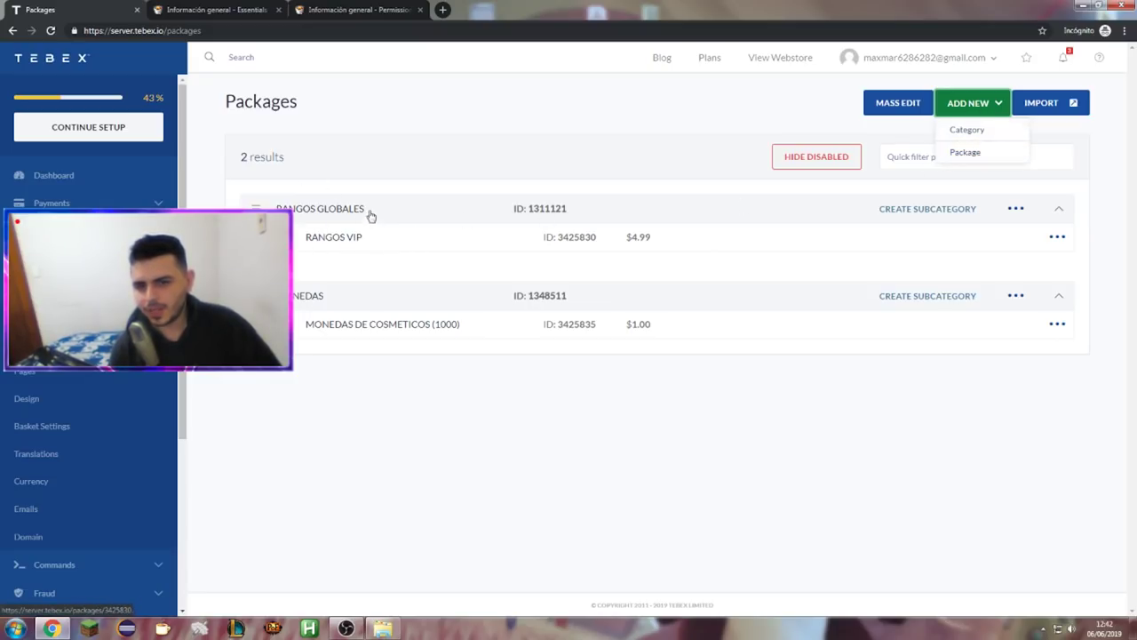
# Step: Create a new Game Package and enter the rank's name
pyautogui.click(989, 160)
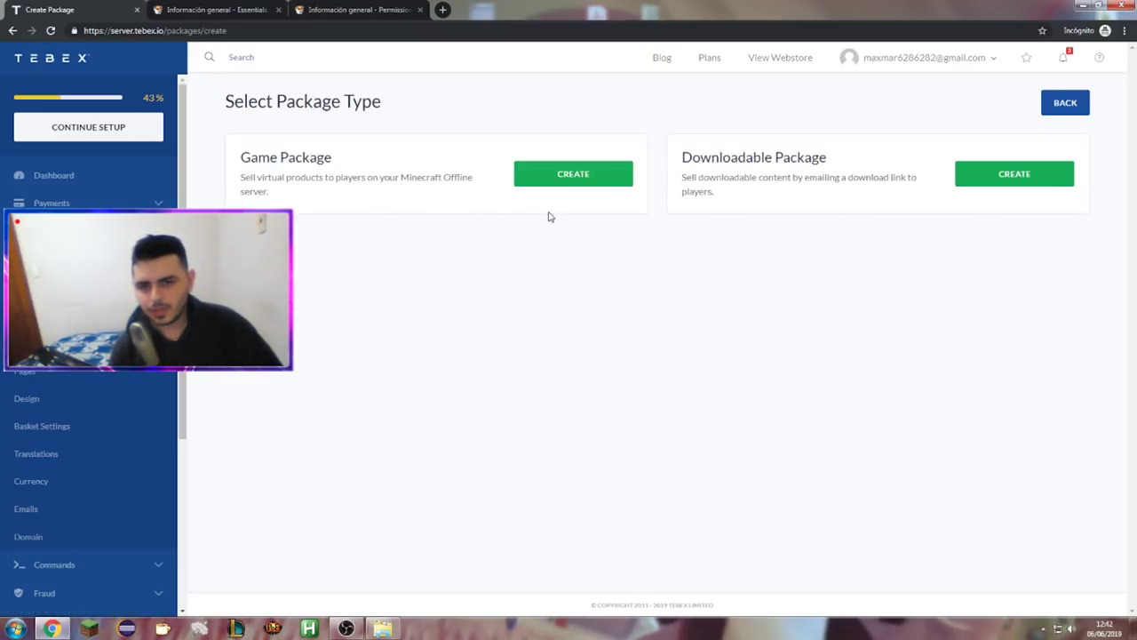
pyautogui.click(586, 181)
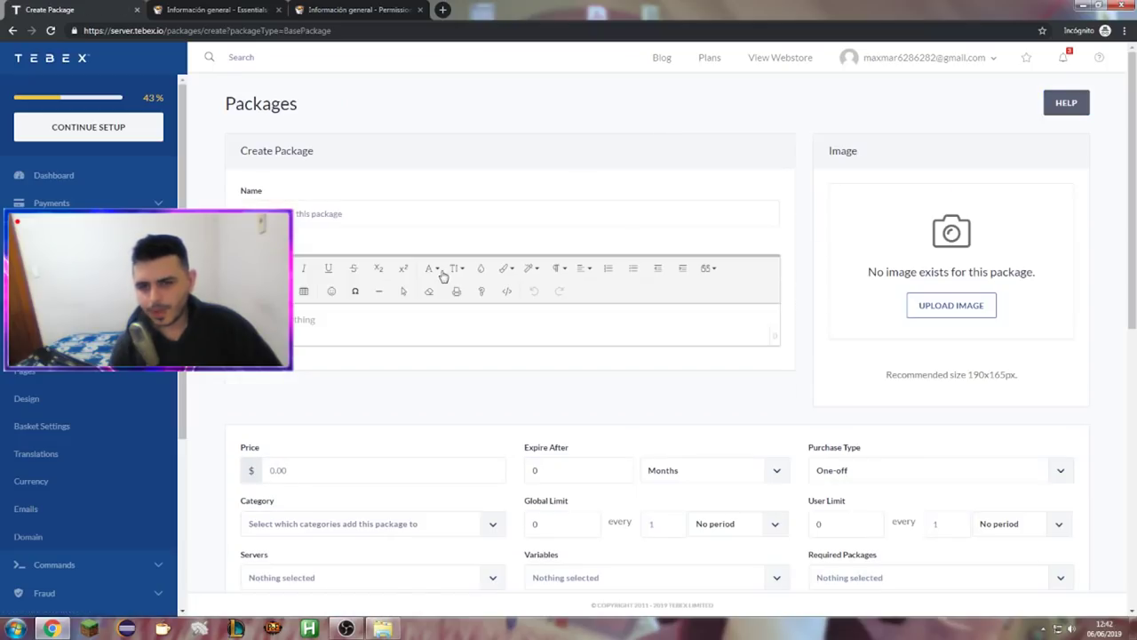
pyautogui.click(308, 222)
pyautogui.write('V')
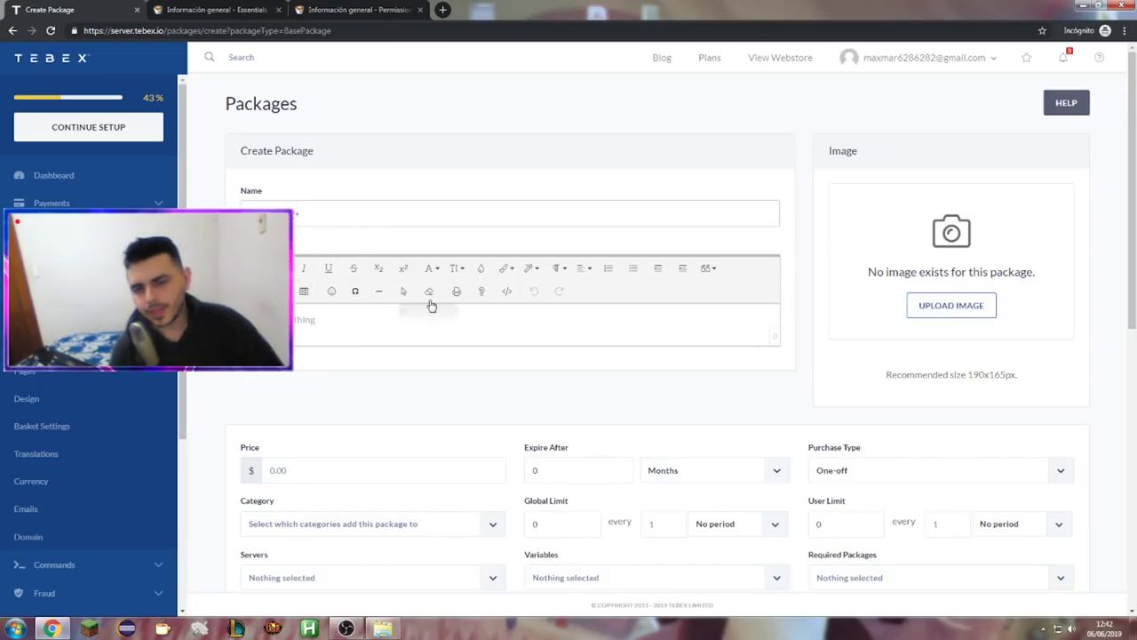
pyautogui.click(510, 321)
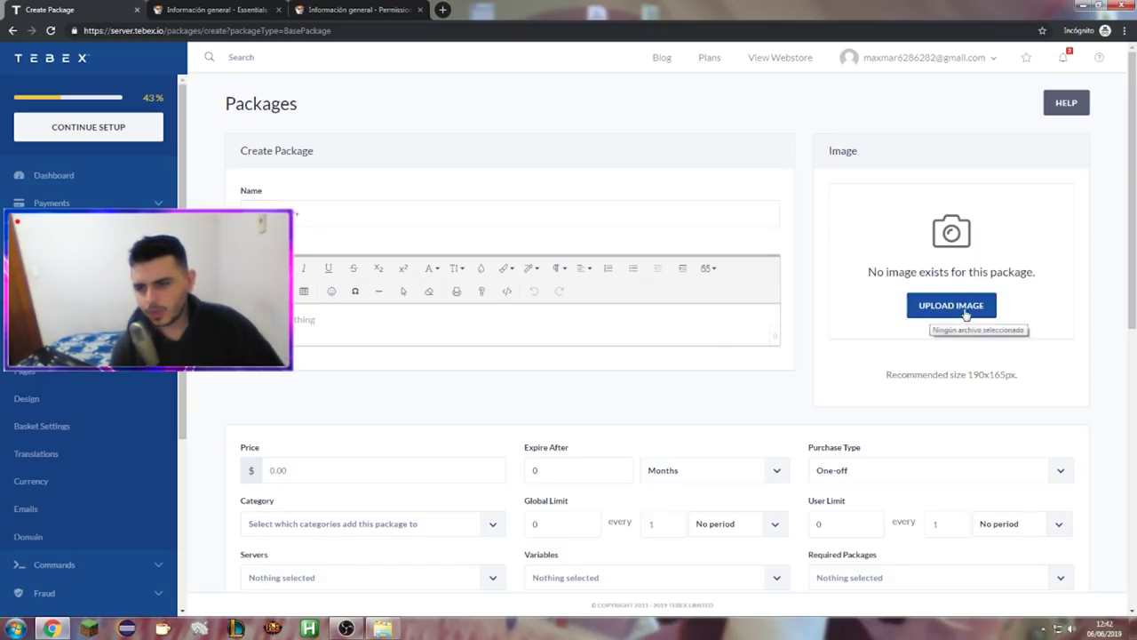
# Step: Search Google Images for "ranks minecraft png" in a new browser tab
pyautogui.click(439, 11)
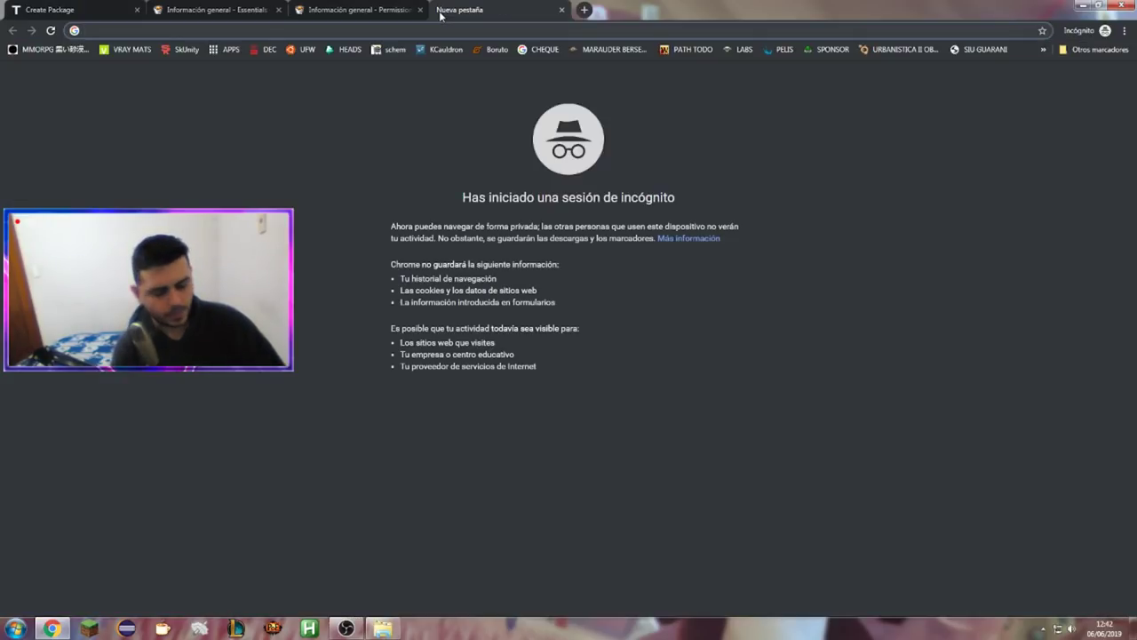
pyautogui.write('ranks ')
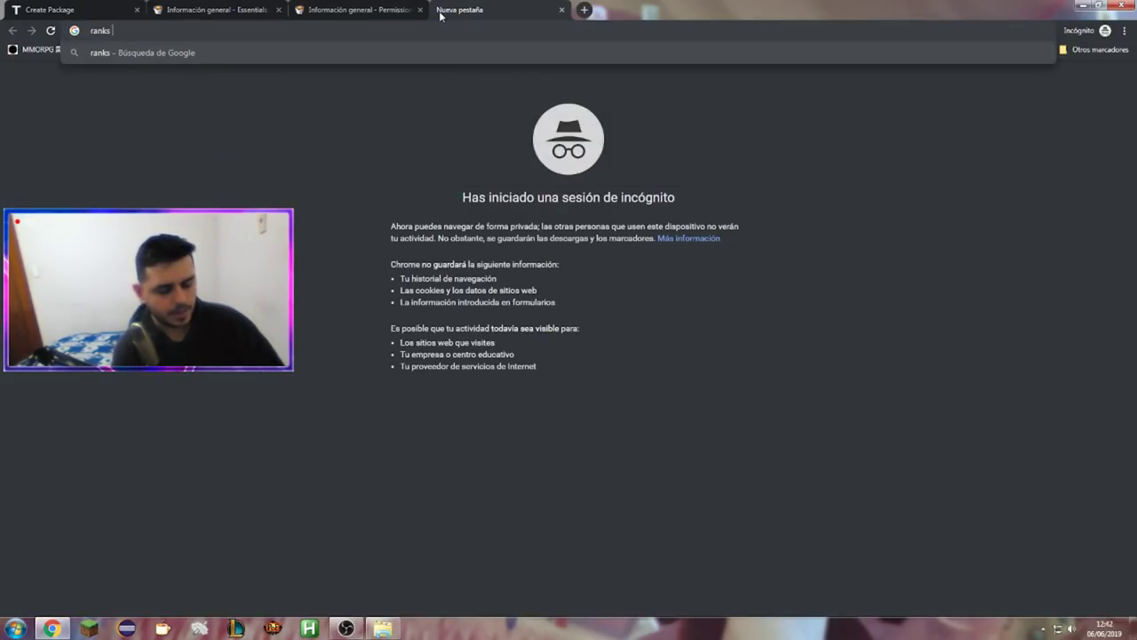
pyautogui.write('minecraft png')
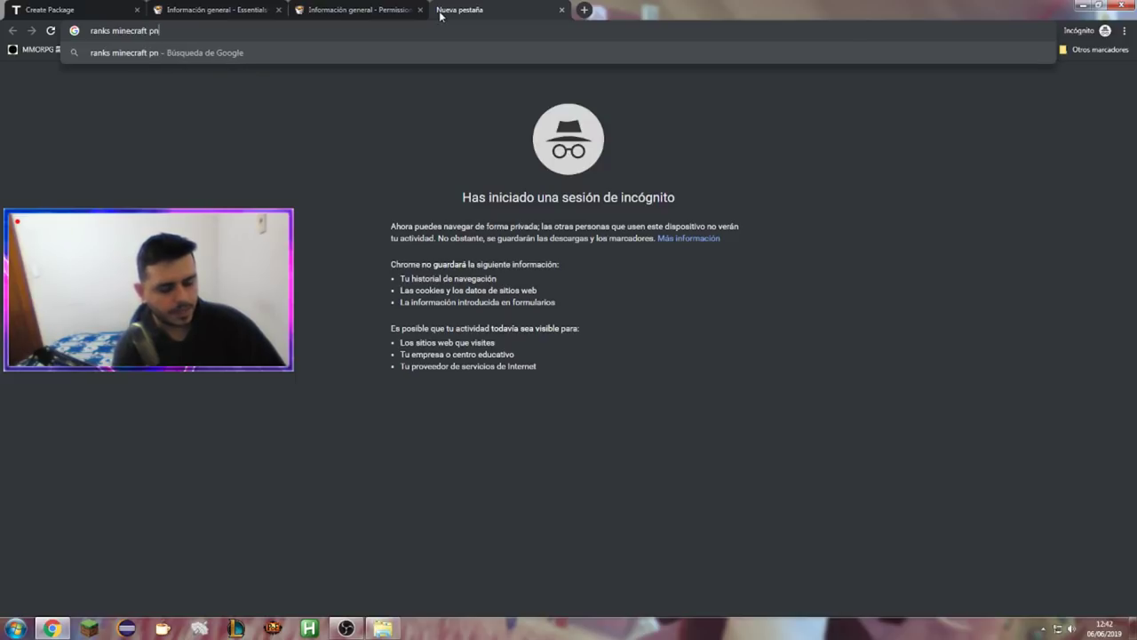
pyautogui.press('Return')
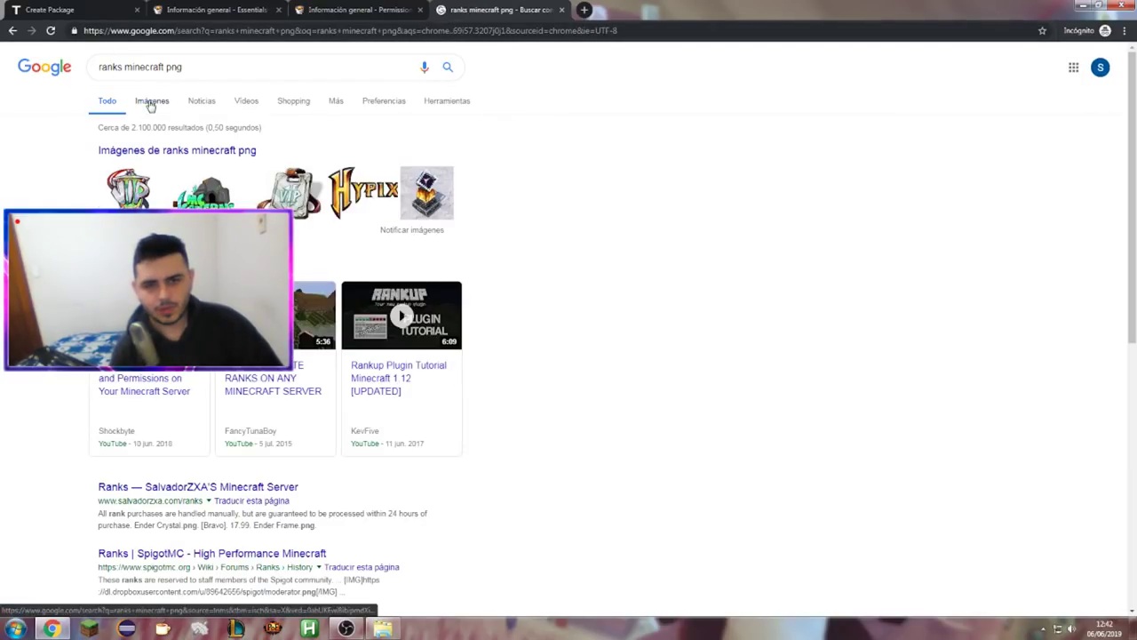
pyautogui.click(150, 105)
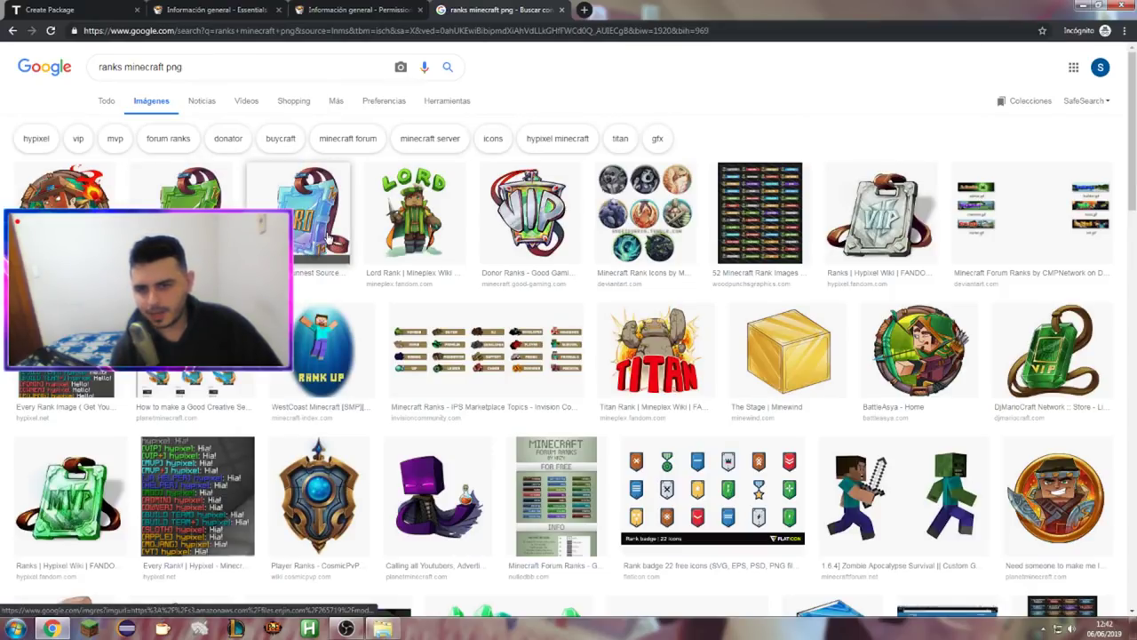
# Step: Compare the VIP rank images and save Minecade's green VIP badge PNG to the desktop (Escritorio)
pyautogui.click(528, 214)
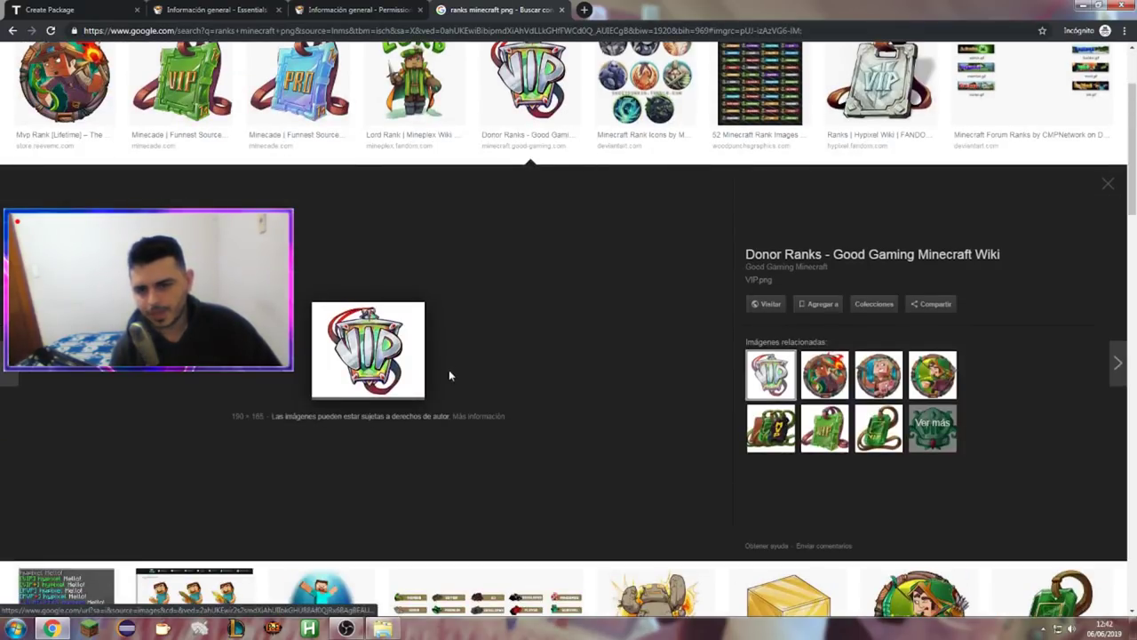
pyautogui.scroll(2, 459, 343)
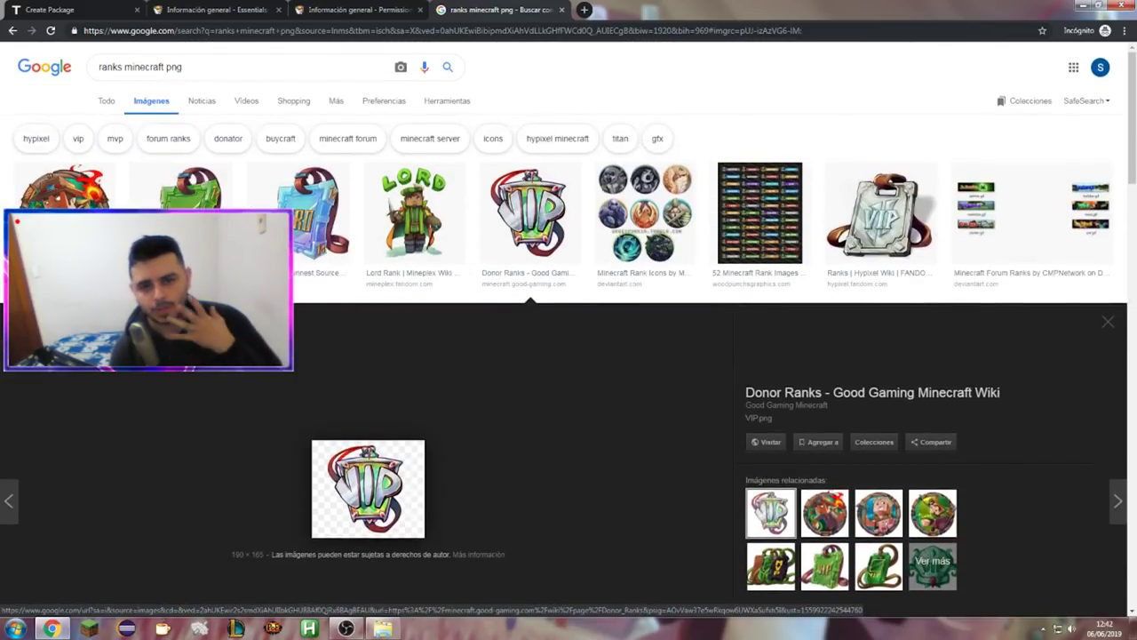
pyautogui.click(186, 227)
pyautogui.rightClick(388, 379)
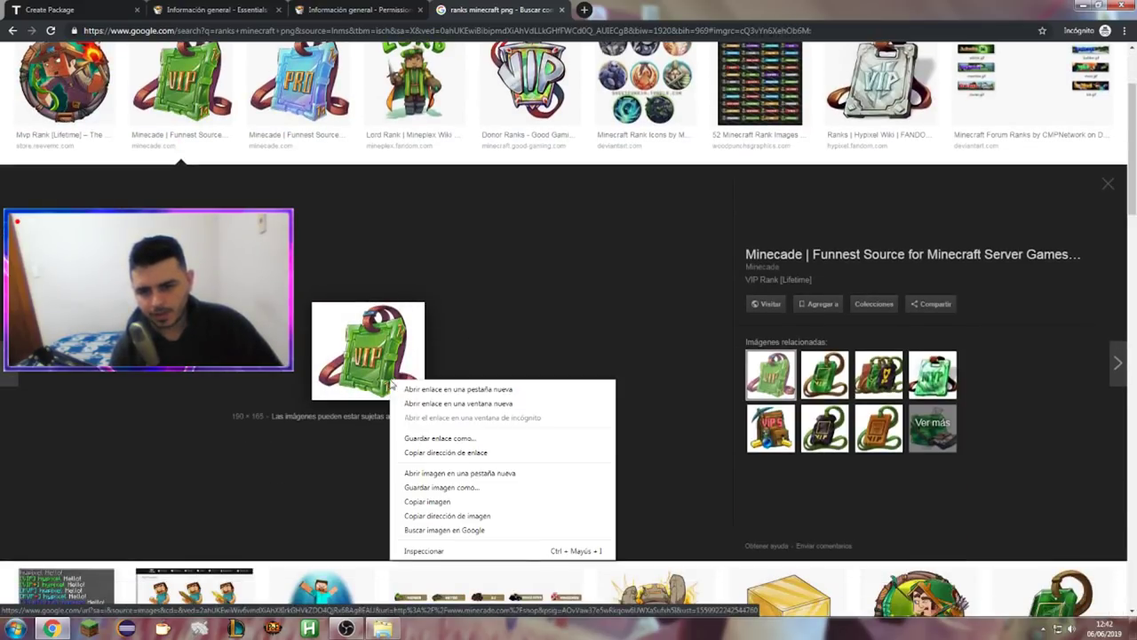
pyautogui.click(457, 501)
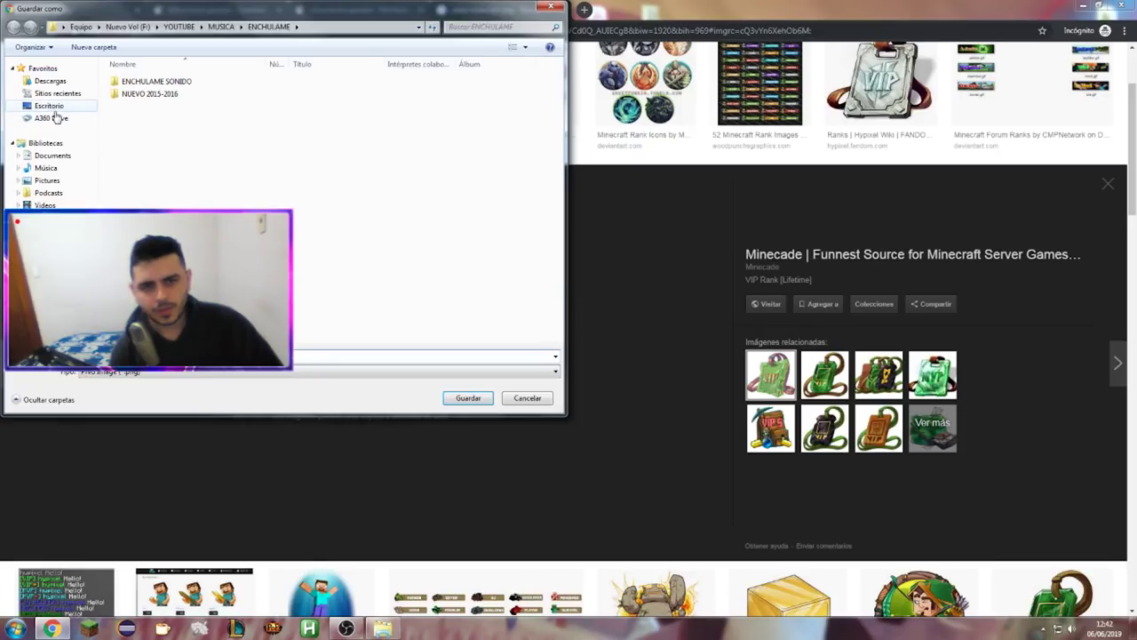
pyautogui.click(50, 106)
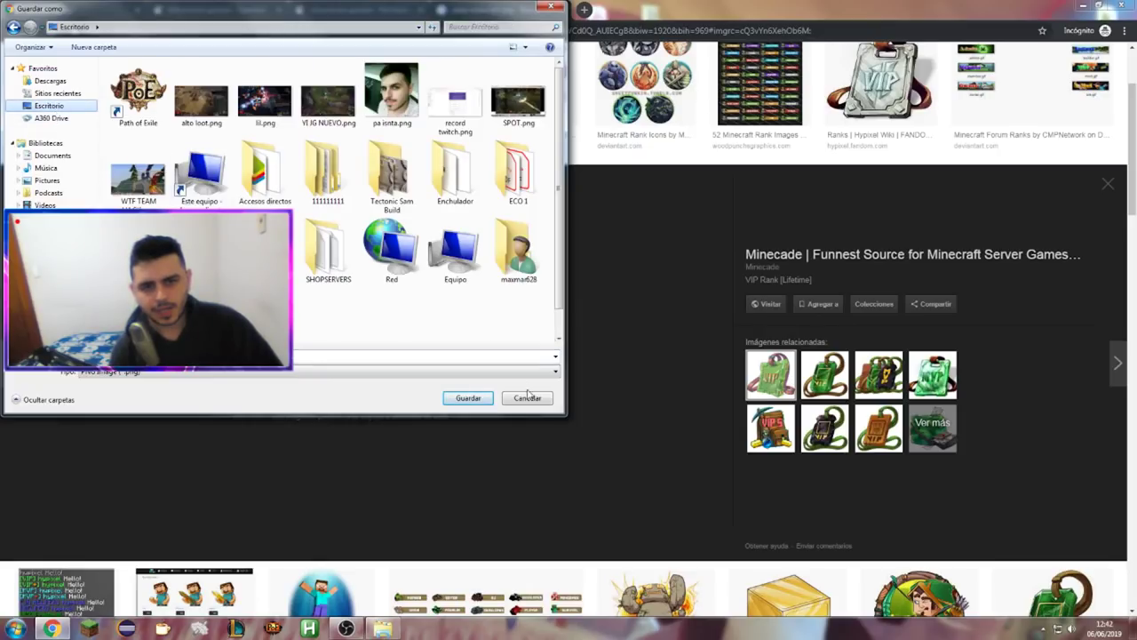
pyautogui.click(468, 397)
# Step: Return to the Tebex package form and upload the saved green VIP badge from the desktop as the package image
pyautogui.click(356, 9)
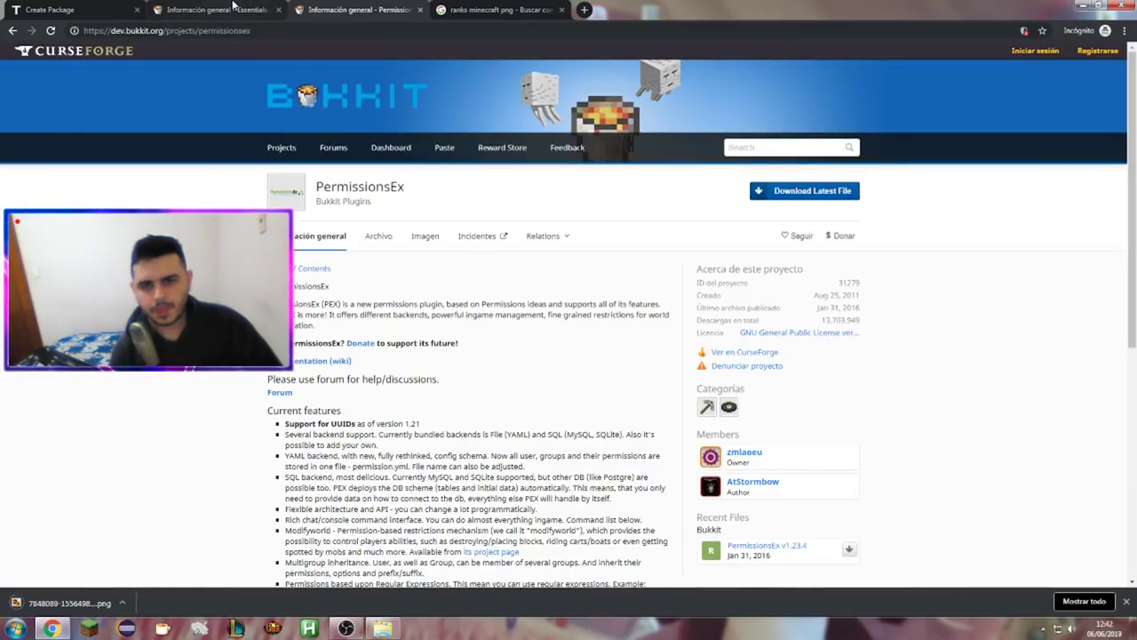
pyautogui.click(233, 9)
pyautogui.click(107, 9)
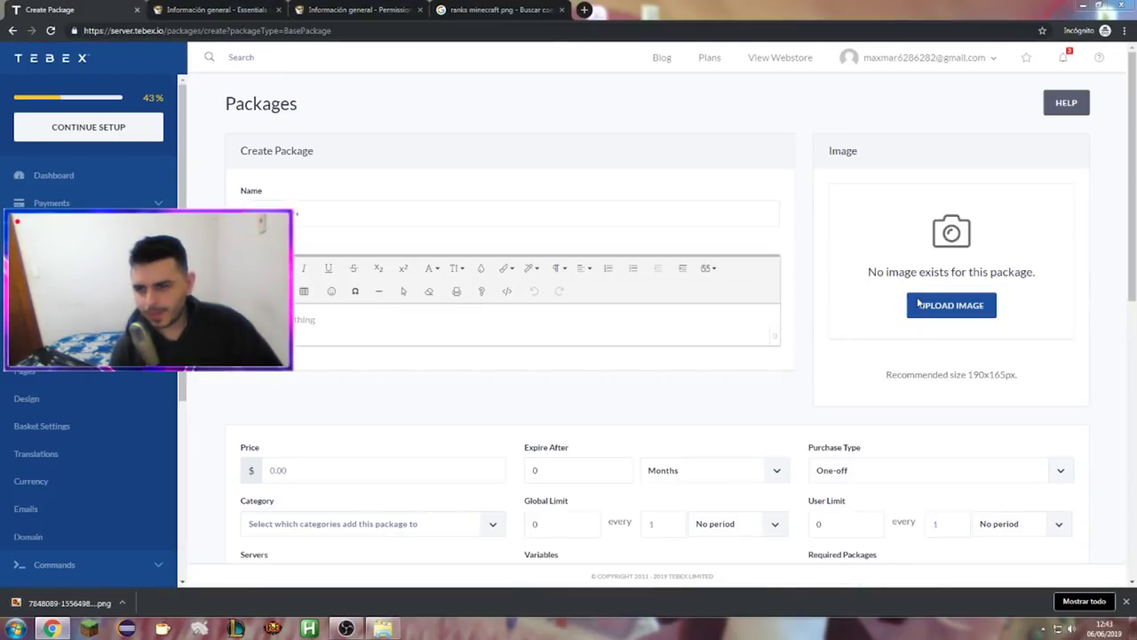
pyautogui.click(918, 303)
pyautogui.click(259, 184)
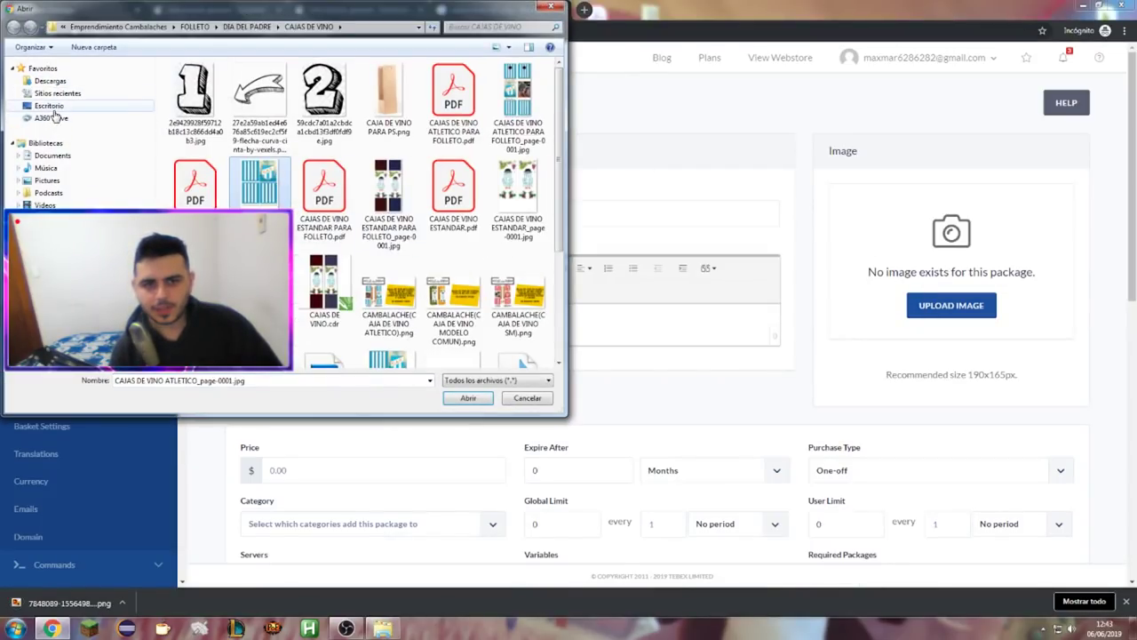
pyautogui.click(51, 107)
pyautogui.doubleClick(194, 99)
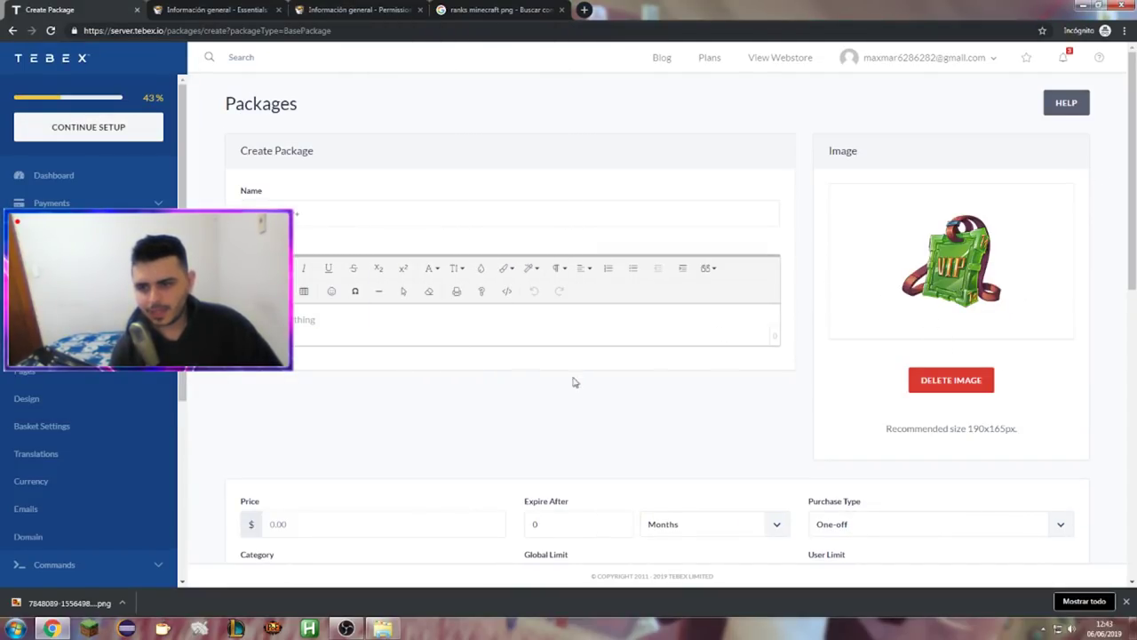
# Step: Write a two-line package description stating a duration of "30 dias" and that the rank "funciona en el lobby"
pyautogui.click(394, 328)
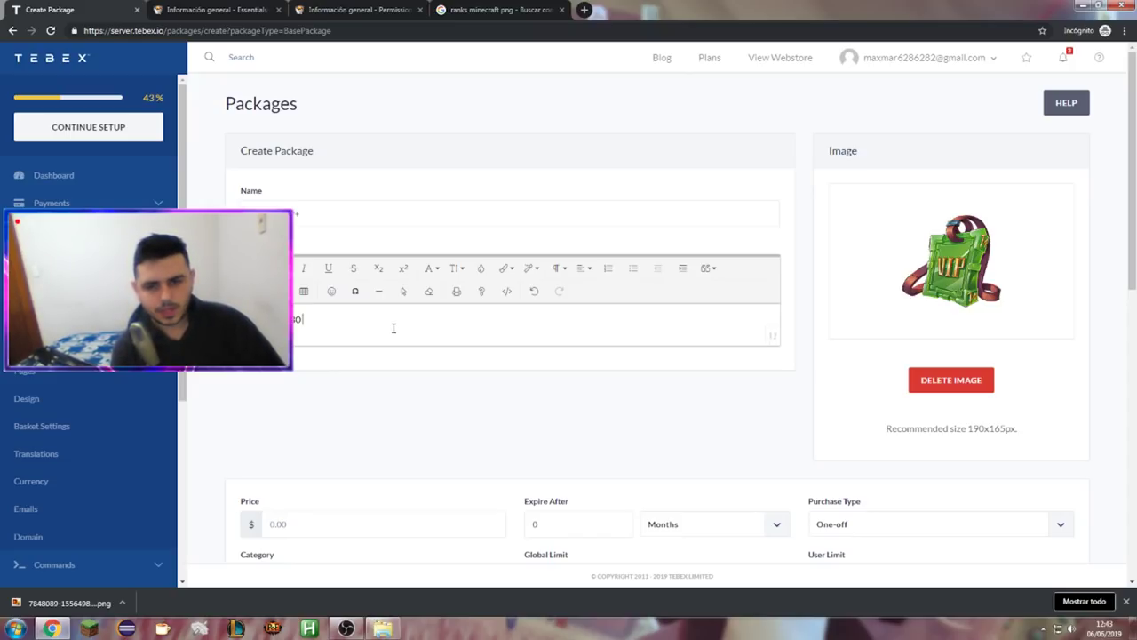
pyautogui.press('Return')
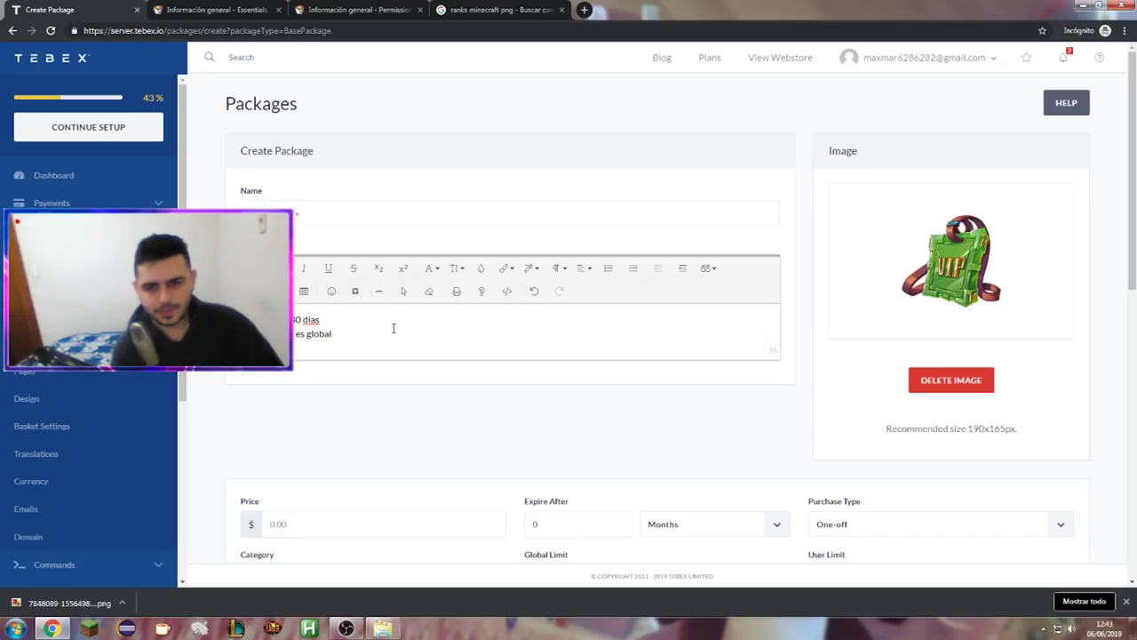
pyautogui.press('BackSpace')
pyautogui.press('BackSpace')
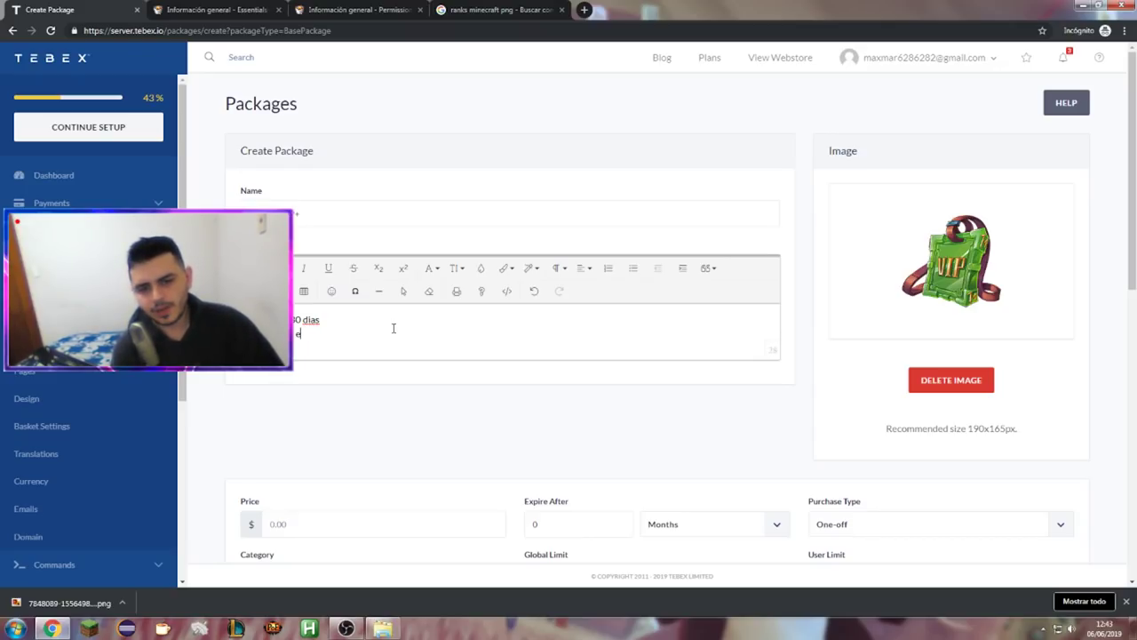
pyautogui.write('na en el lobby')
# Step: Format the entire package description as bold and underlined
pyautogui.hotkey('ctrl', 'a')
pyautogui.hotkey('ctrl', 'b')
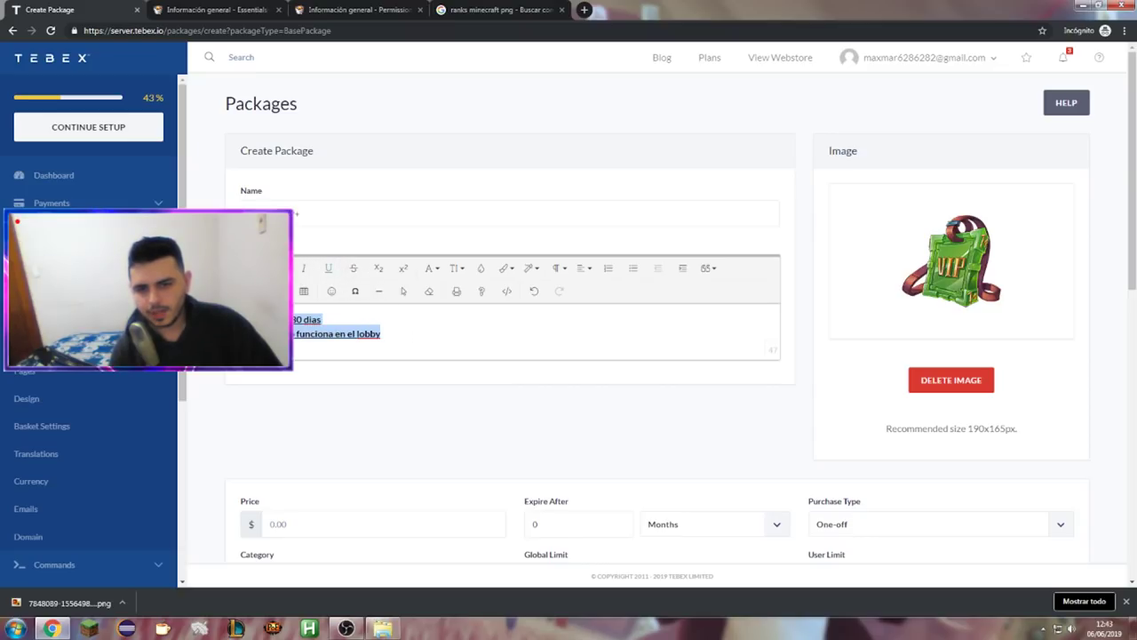
pyautogui.click(399, 340)
# Step: Insert the green VIP badge image on a new line below the description text
pyautogui.press('Return')
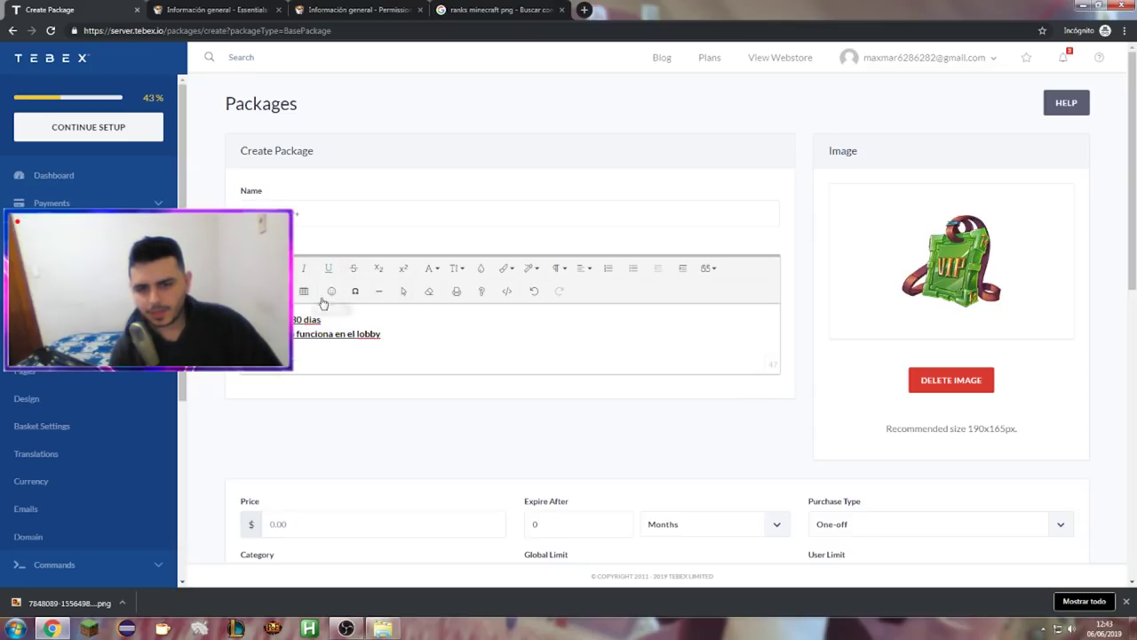
pyautogui.click(278, 291)
pyautogui.click(405, 374)
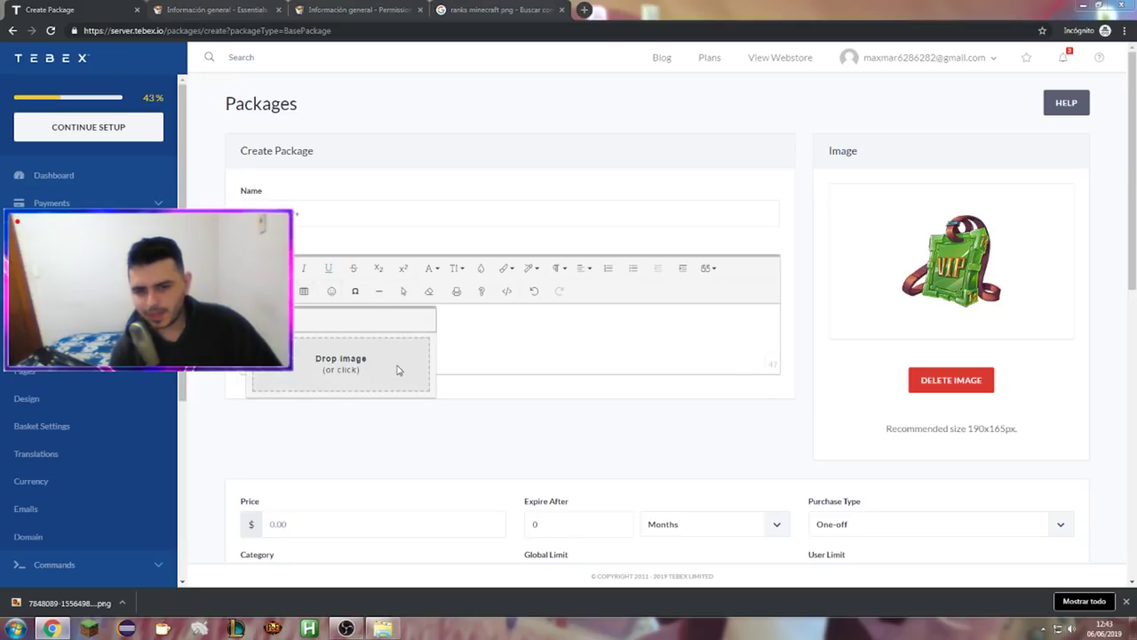
pyautogui.click(194, 101)
pyautogui.doubleClick(194, 100)
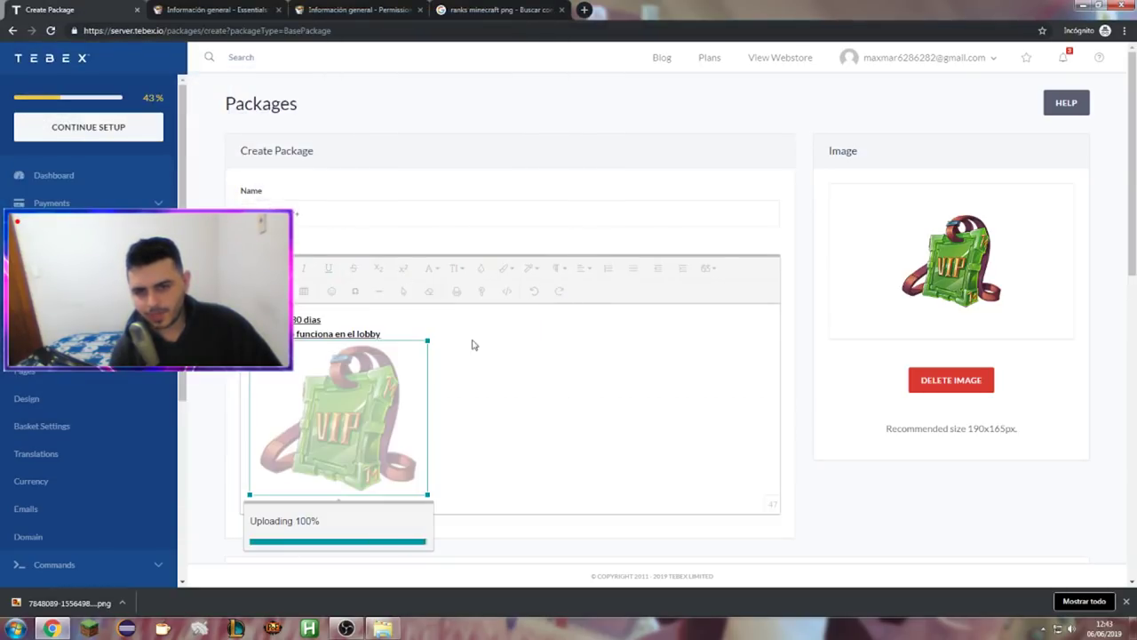
pyautogui.click(475, 442)
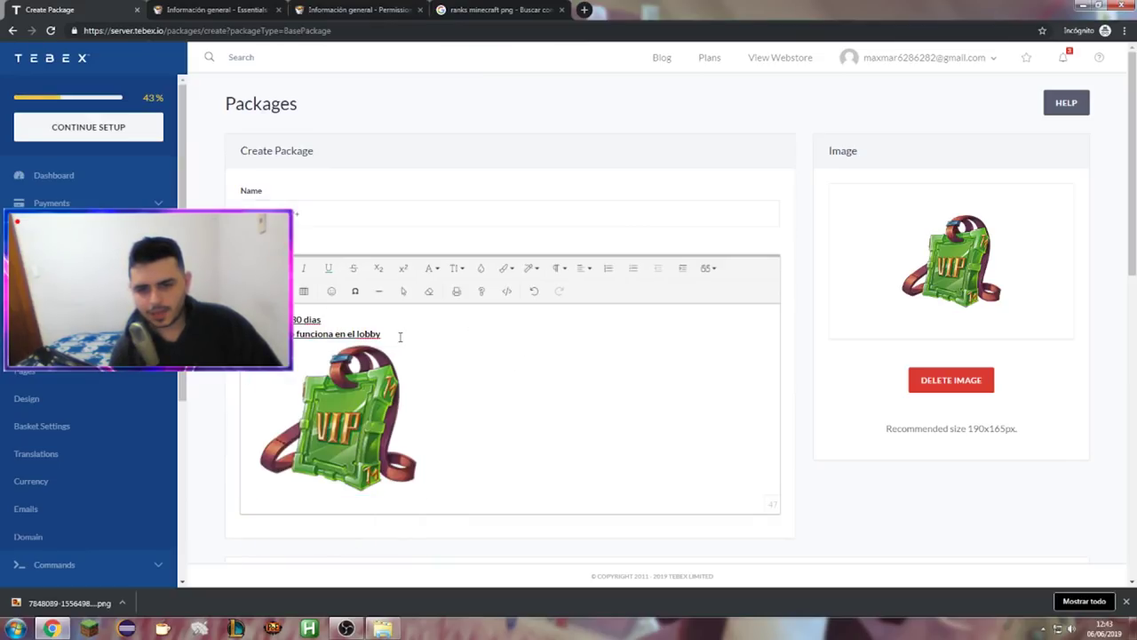
# Step: Enlarge the font size of the "30 dias" duration line in the package description
pyautogui.moveTo(367, 320); pyautogui.dragTo(267, 320)
pyautogui.click(457, 267)
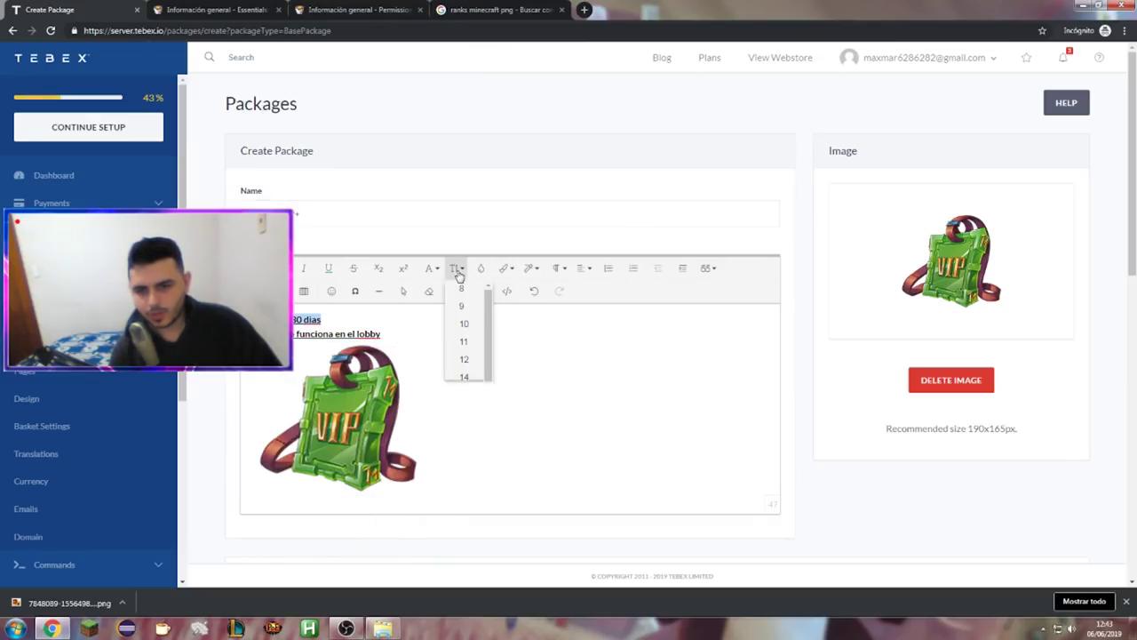
pyautogui.click(465, 349)
pyautogui.click(457, 268)
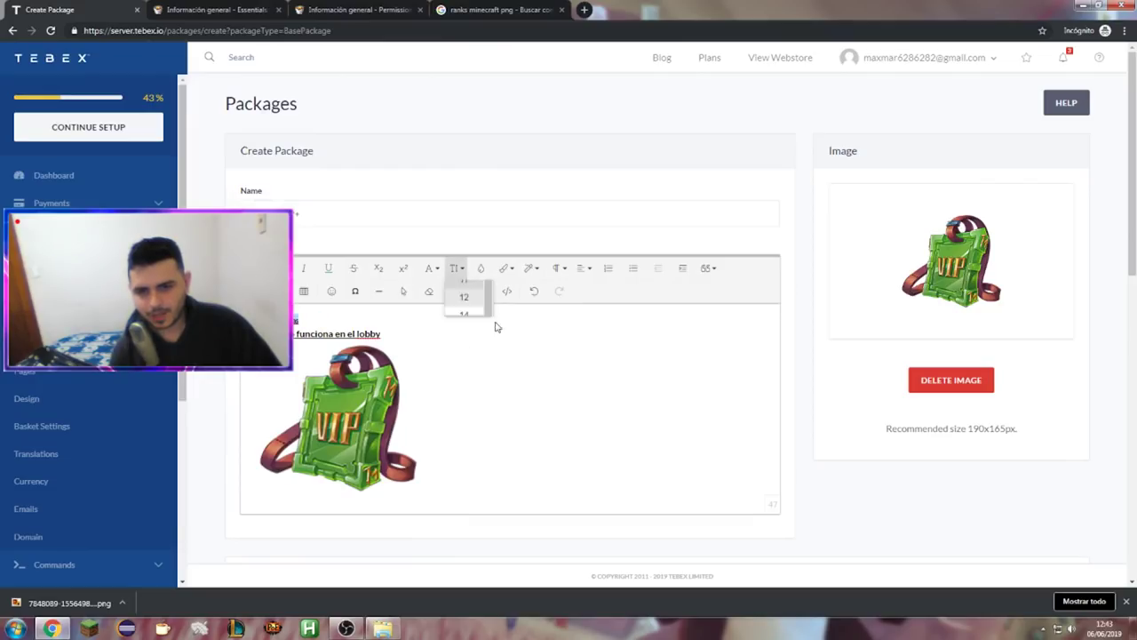
pyautogui.scroll(-2, 469, 408)
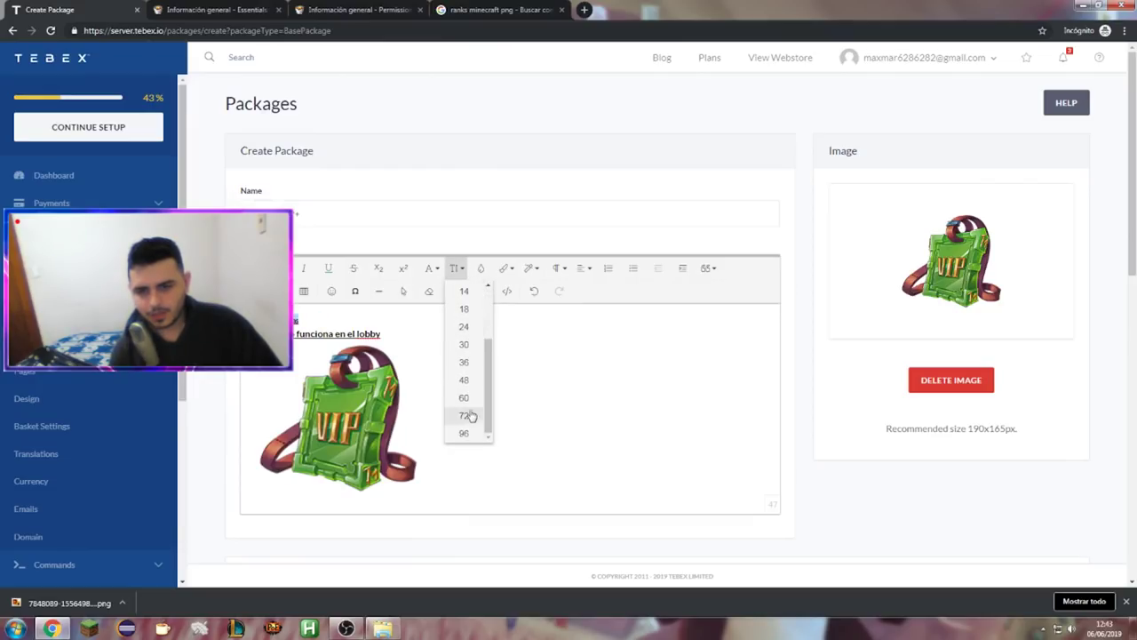
pyautogui.click(464, 361)
pyautogui.click(423, 359)
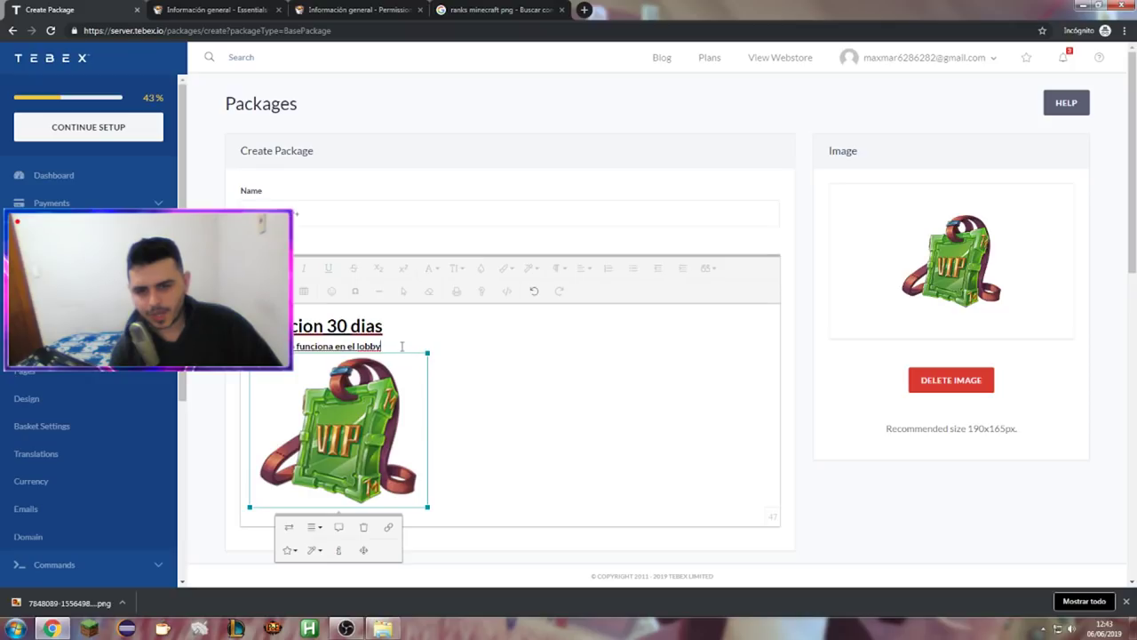
pyautogui.moveTo(402, 346); pyautogui.dragTo(266, 347)
pyautogui.click(267, 346)
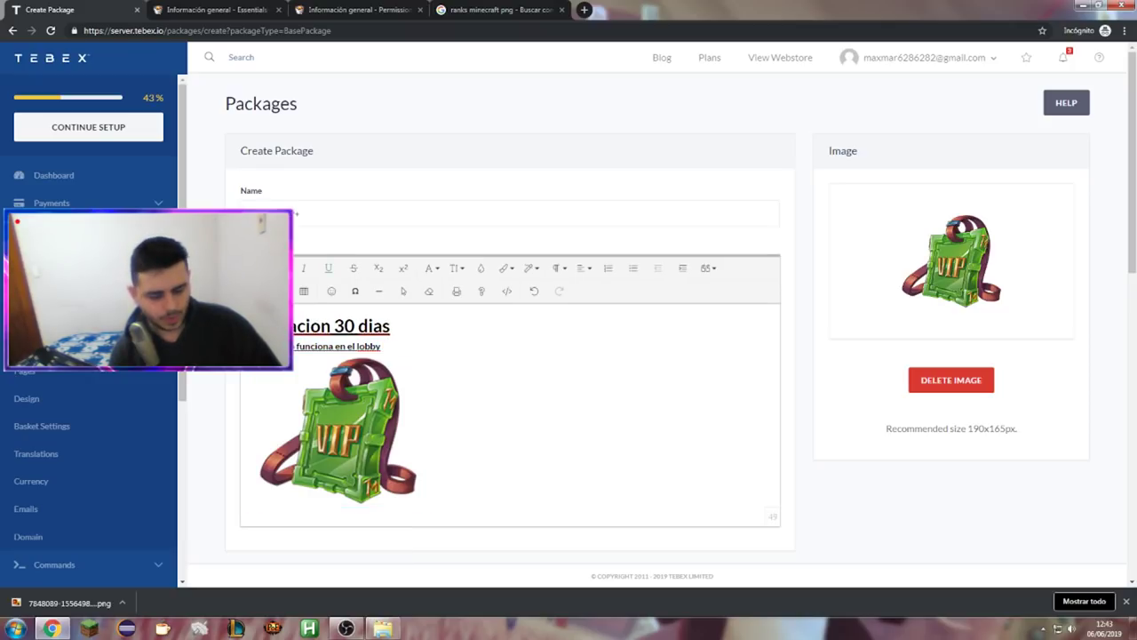
# Step: Set the package price to 9.99 and make the package expire after 30 days
pyautogui.scroll(-1, 470, 374)
pyautogui.scroll(-3, 470, 374)
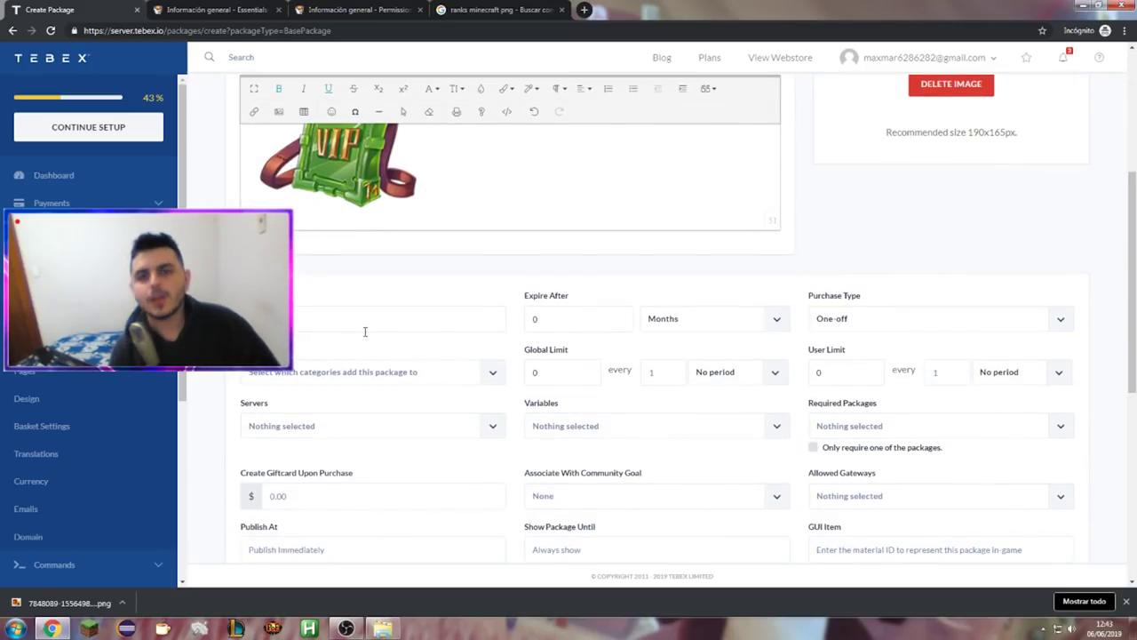
pyautogui.click(367, 325)
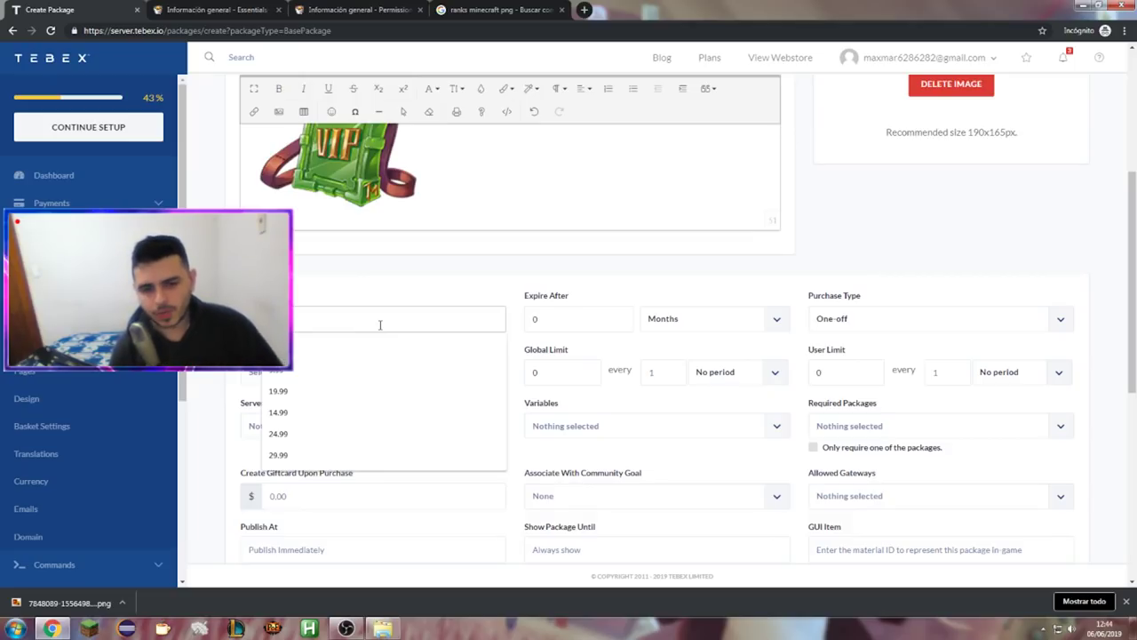
pyautogui.press('Escape')
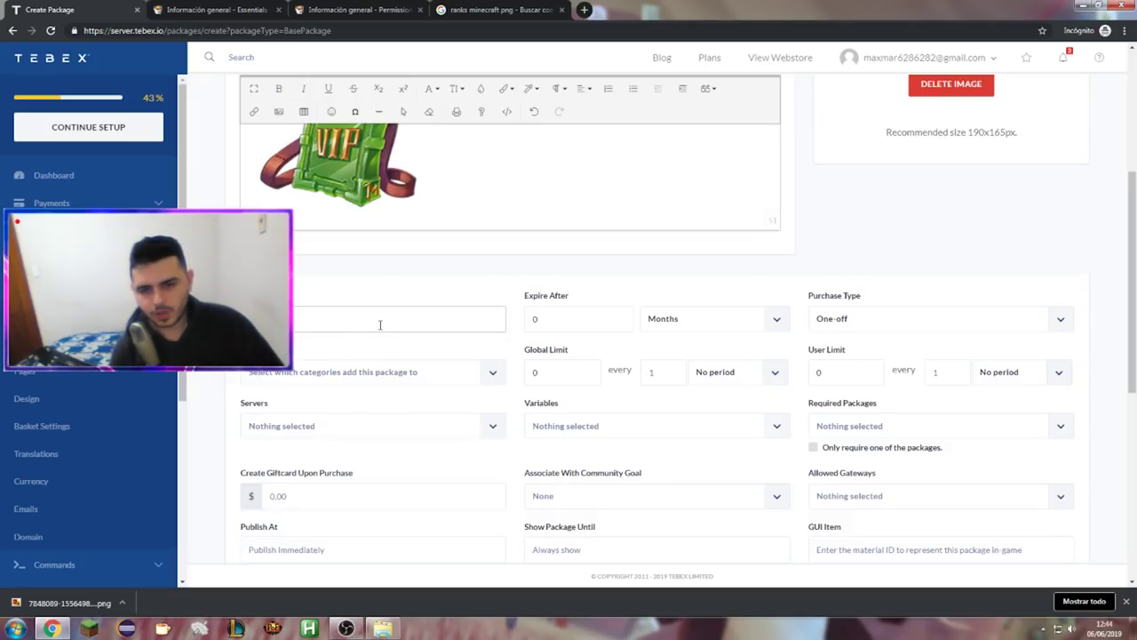
pyautogui.click(379, 325)
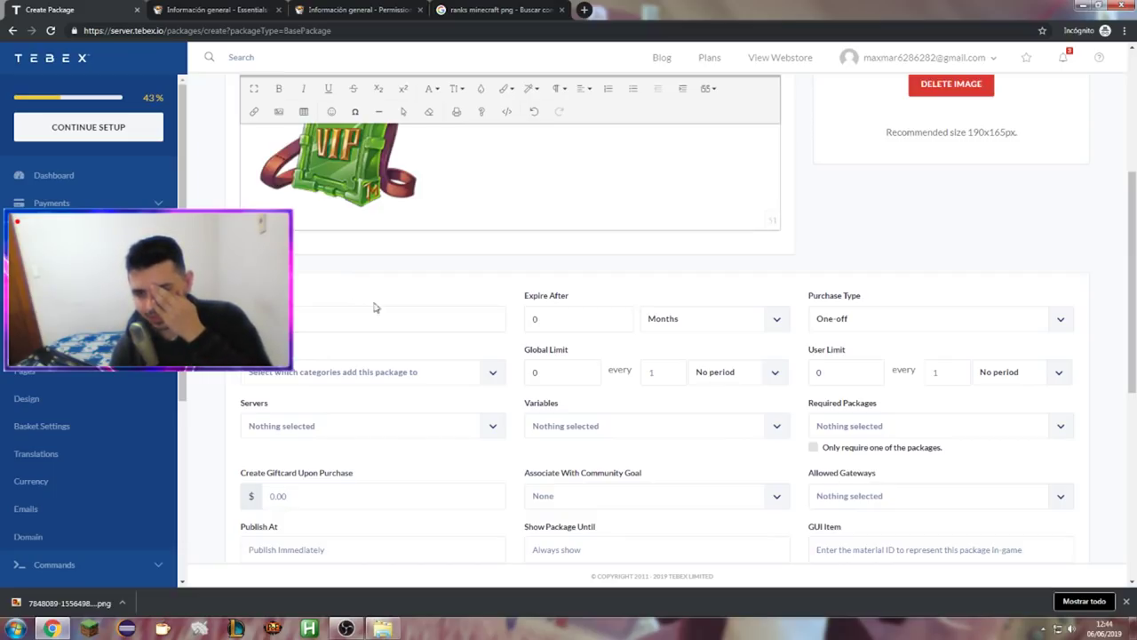
pyautogui.click(580, 321)
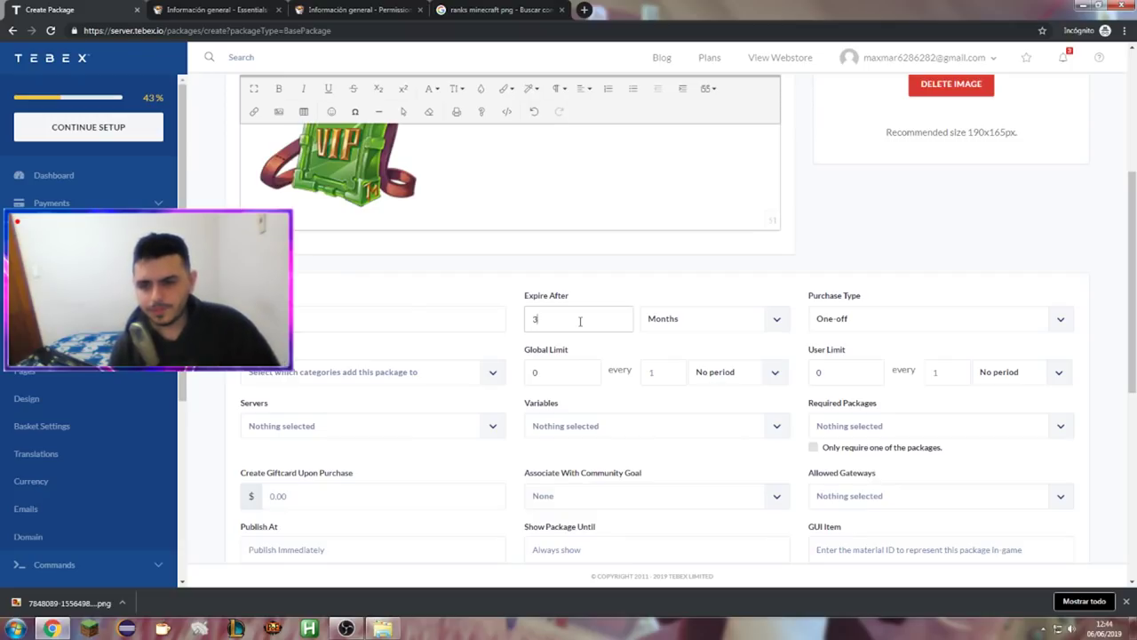
pyautogui.click(698, 322)
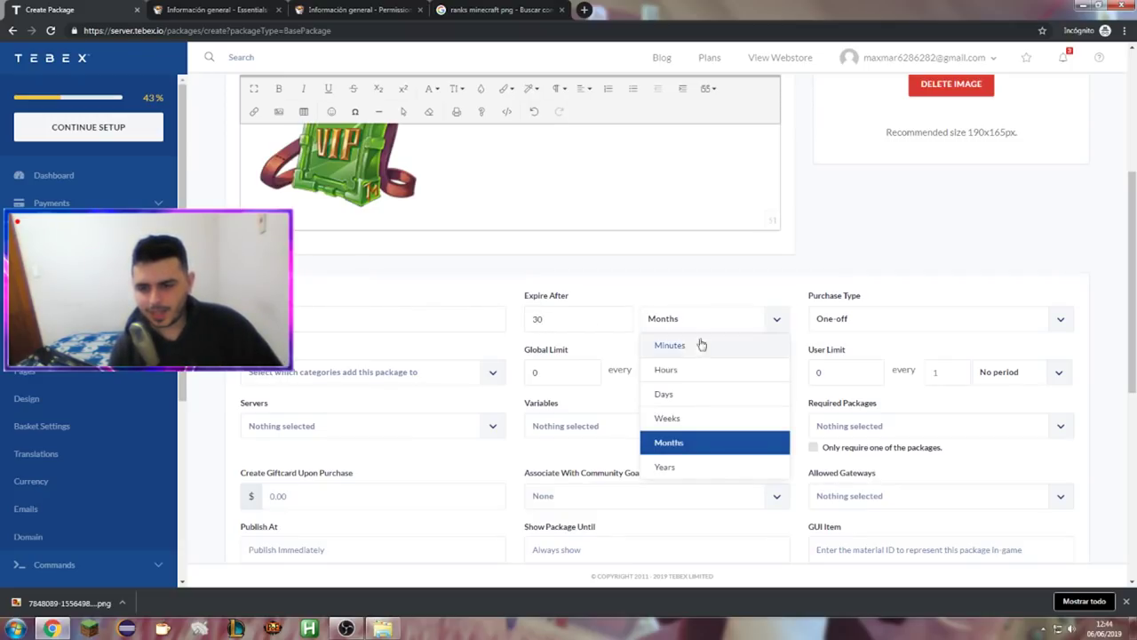
pyautogui.click(706, 395)
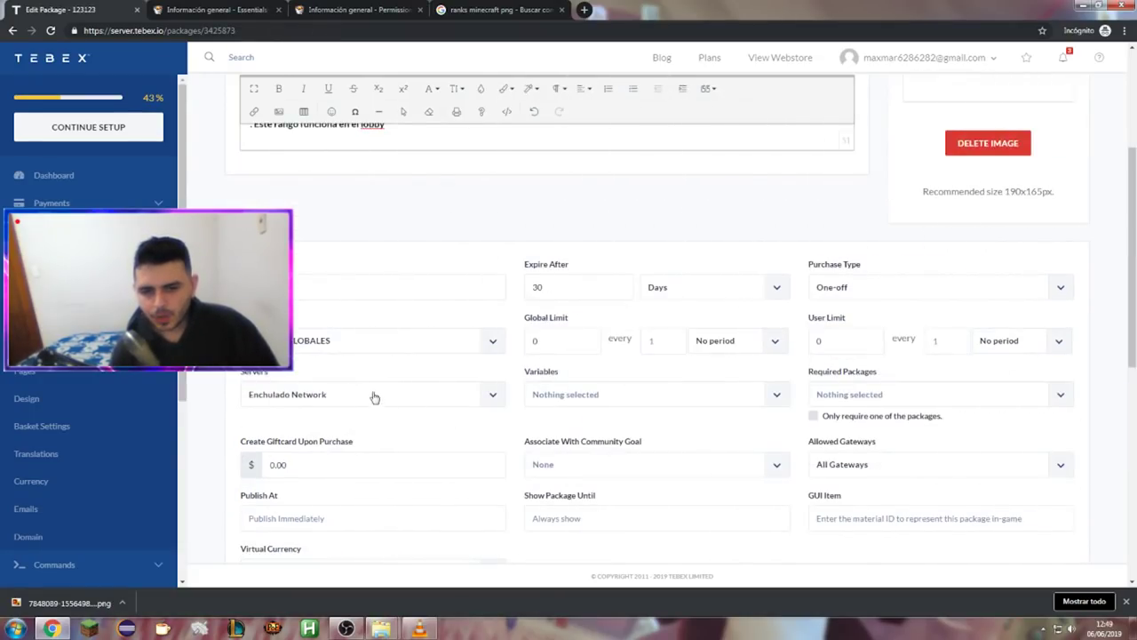
# Step: Reselect Enchulado Network as the server for the package
pyautogui.click(374, 397)
pyautogui.click(312, 465)
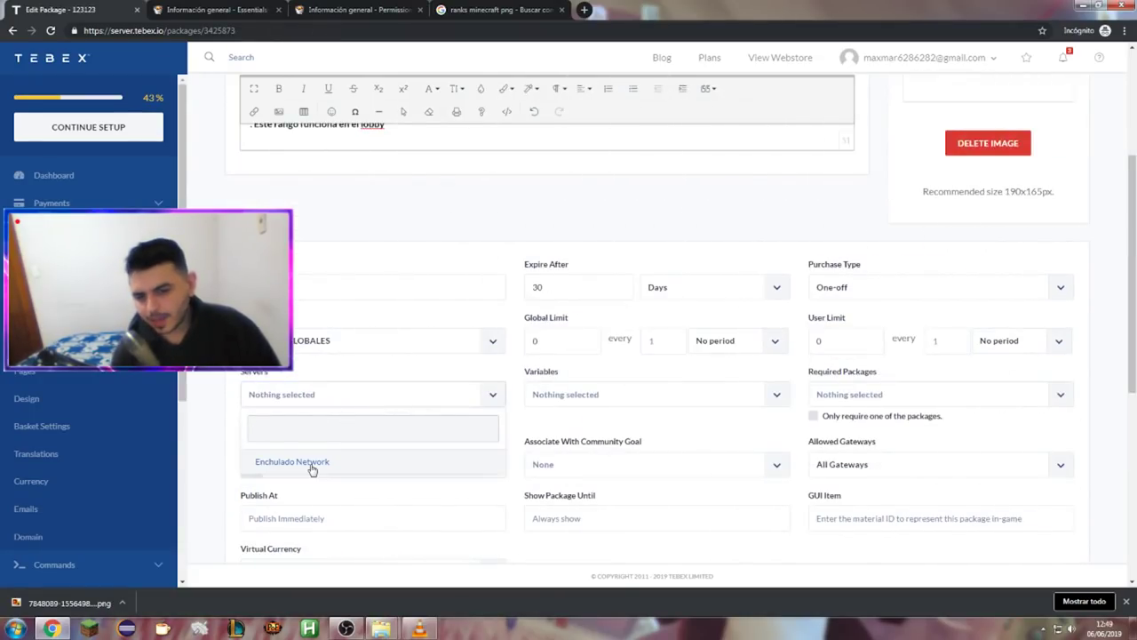
pyautogui.click(346, 462)
pyautogui.click(232, 428)
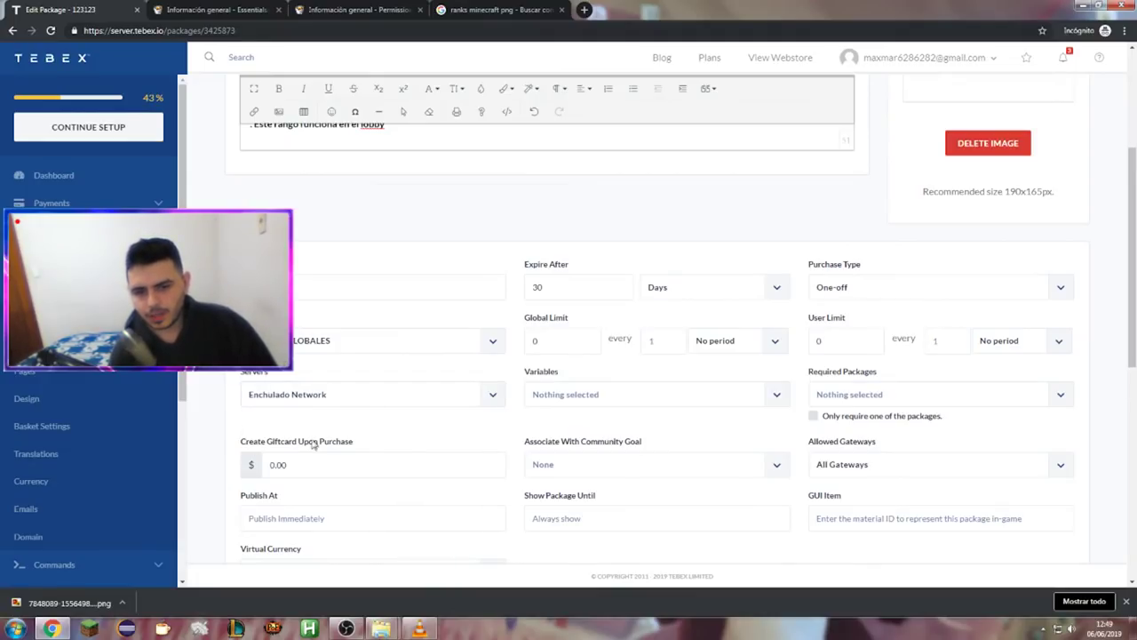
# Step: Check the package's RANGOS GLOBALES category assignment and save the package update
pyautogui.click(338, 349)
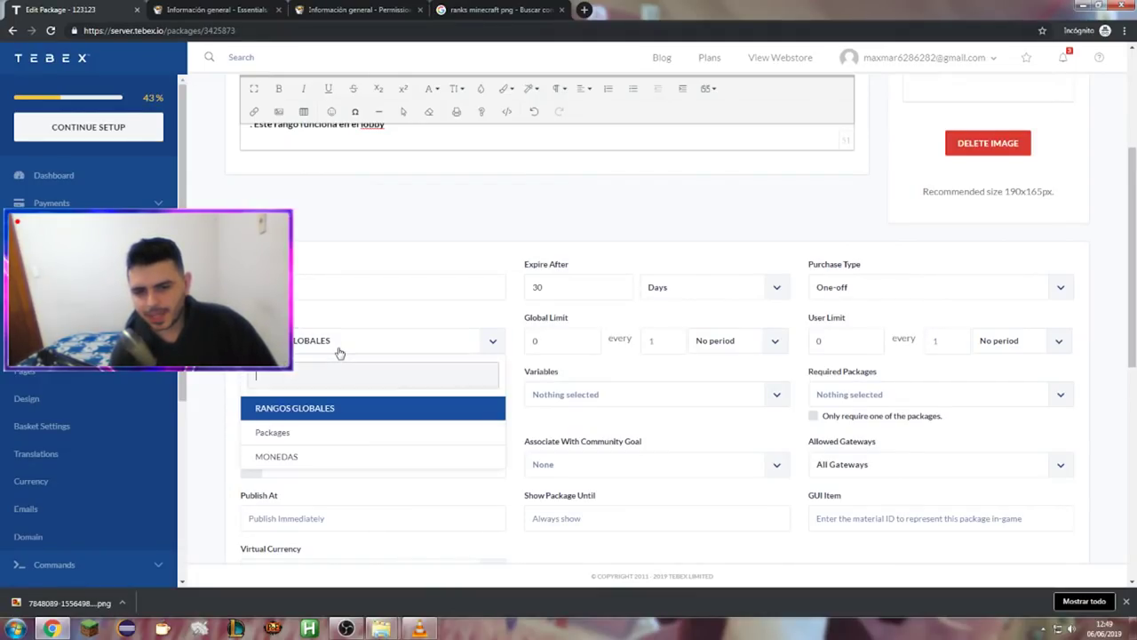
pyautogui.click(345, 415)
pyautogui.scroll(-6, 491, 453)
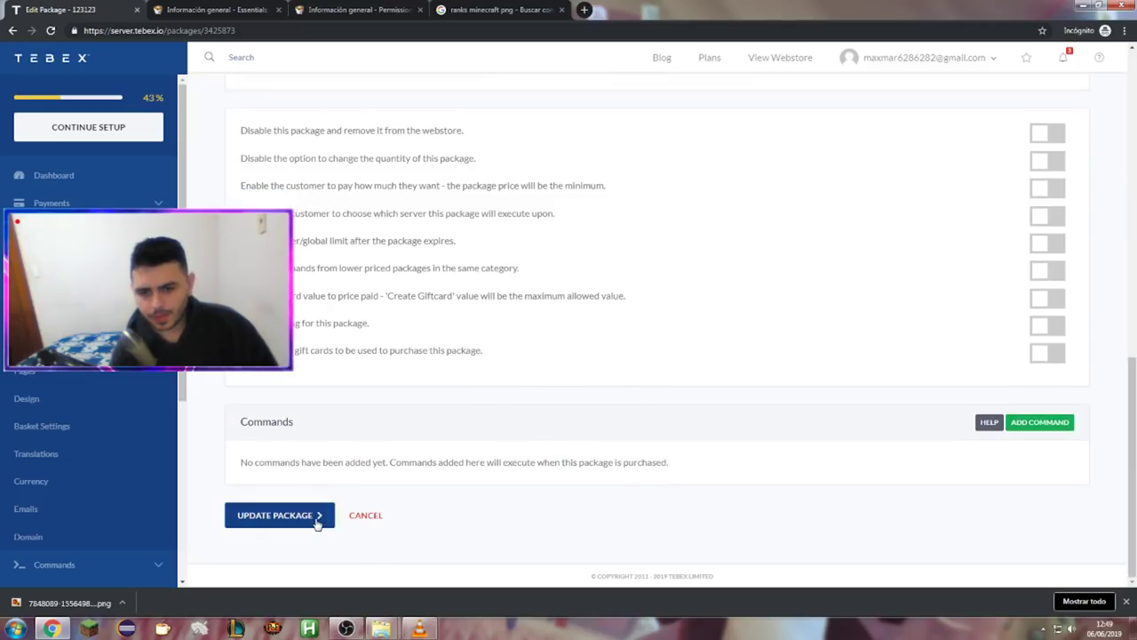
pyautogui.click(316, 521)
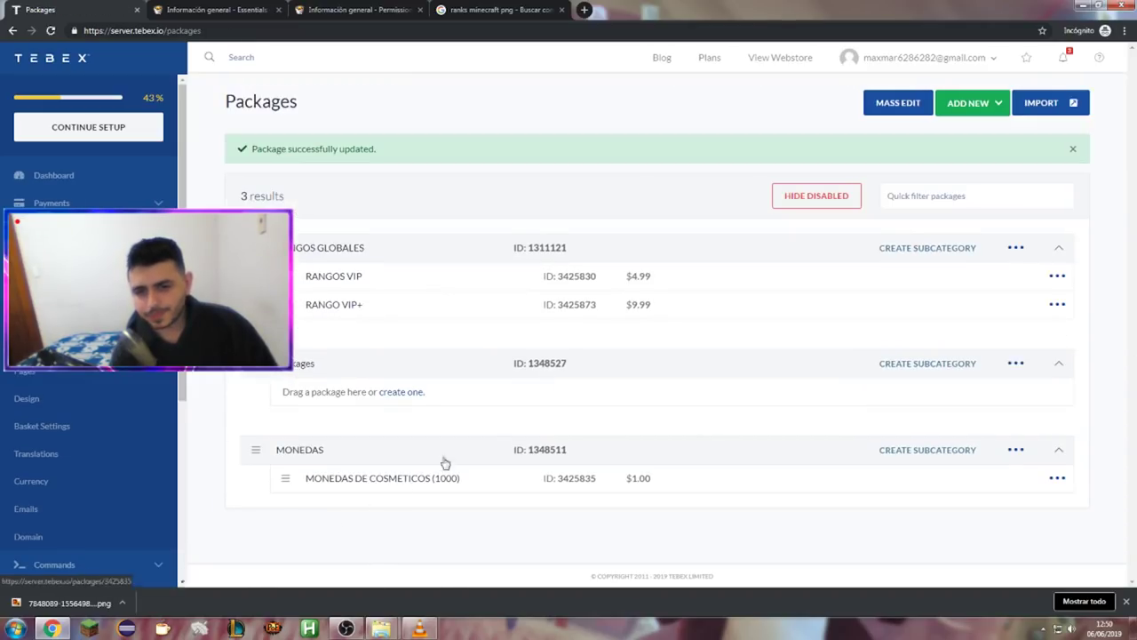
# Step: Open the RANGO VIP+ package for editing and add three command rows to it
pyautogui.click(1057, 303)
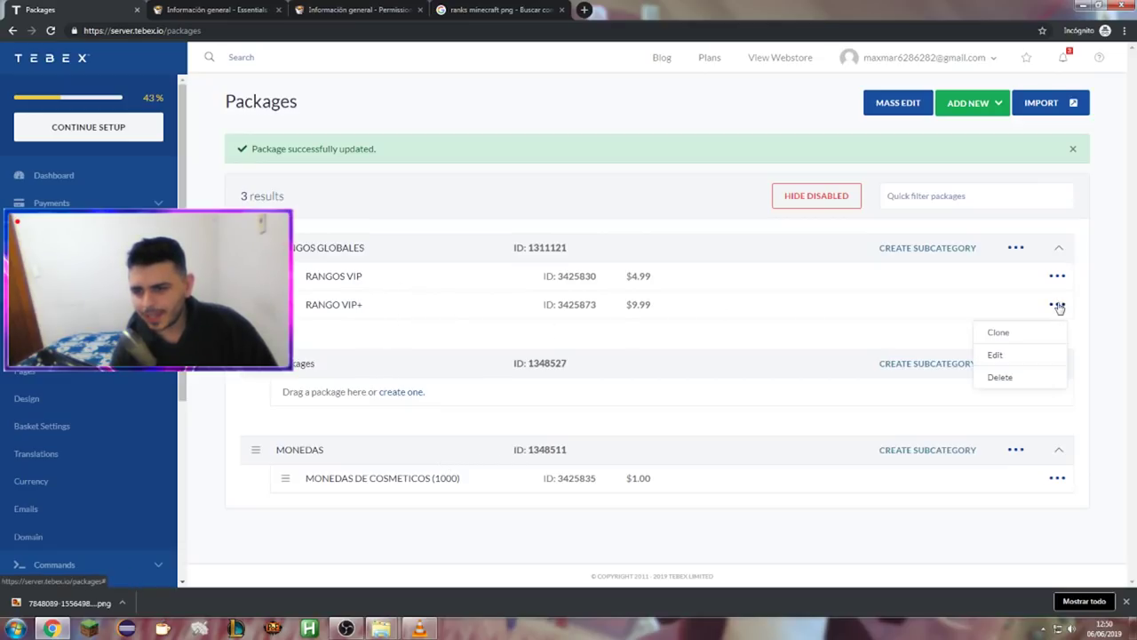
pyautogui.click(1010, 356)
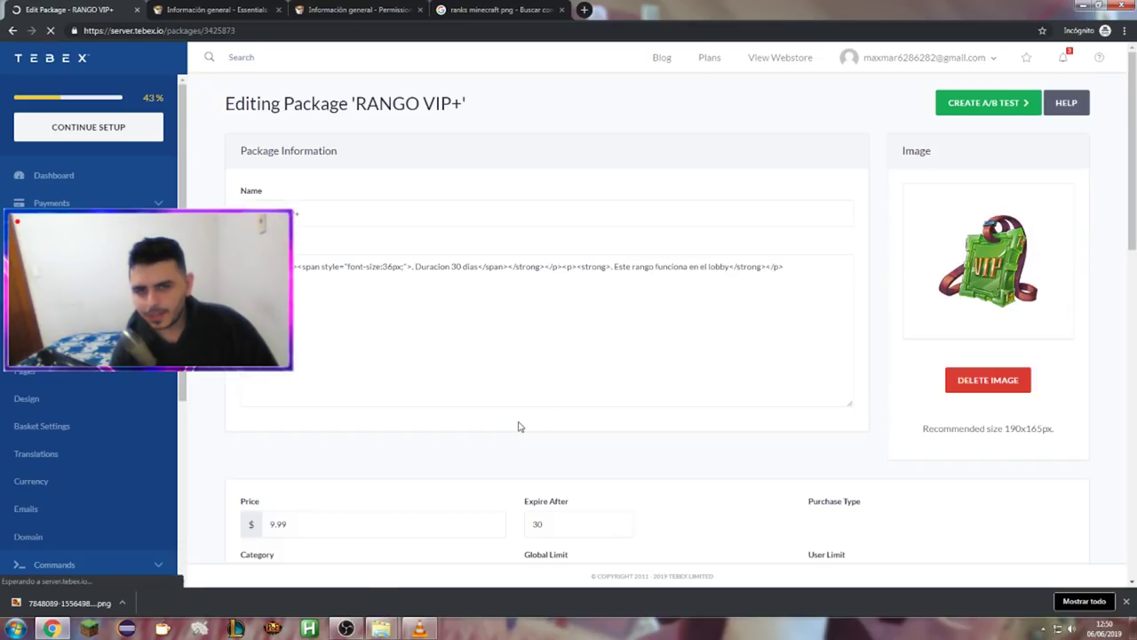
pyautogui.scroll(-4, 520, 427)
pyautogui.scroll(-5, 519, 426)
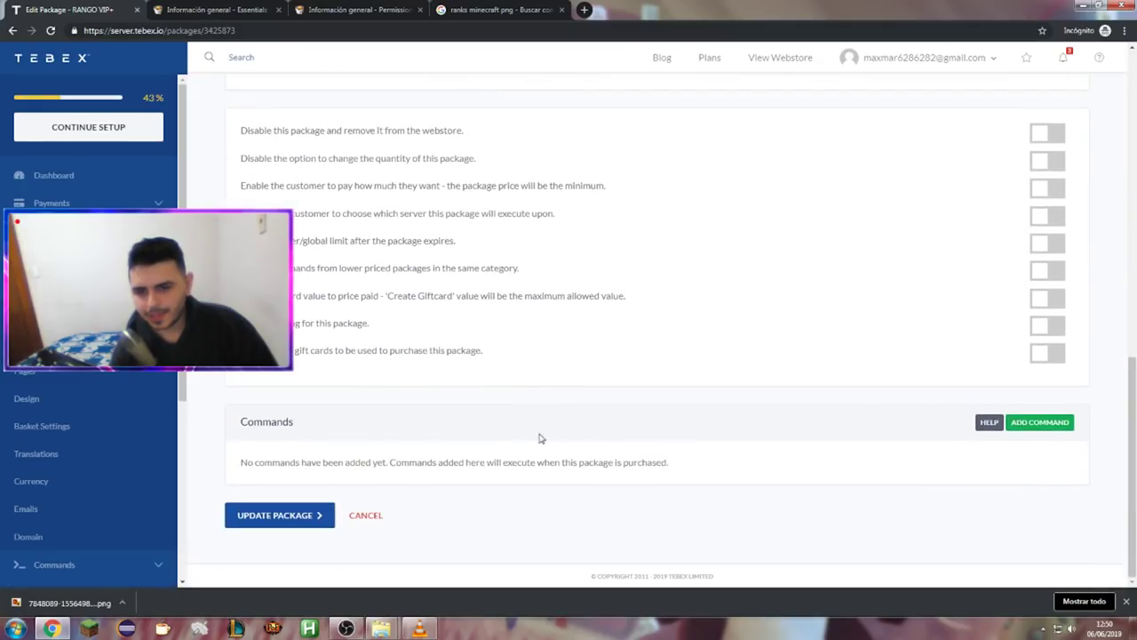
pyautogui.click(1063, 427)
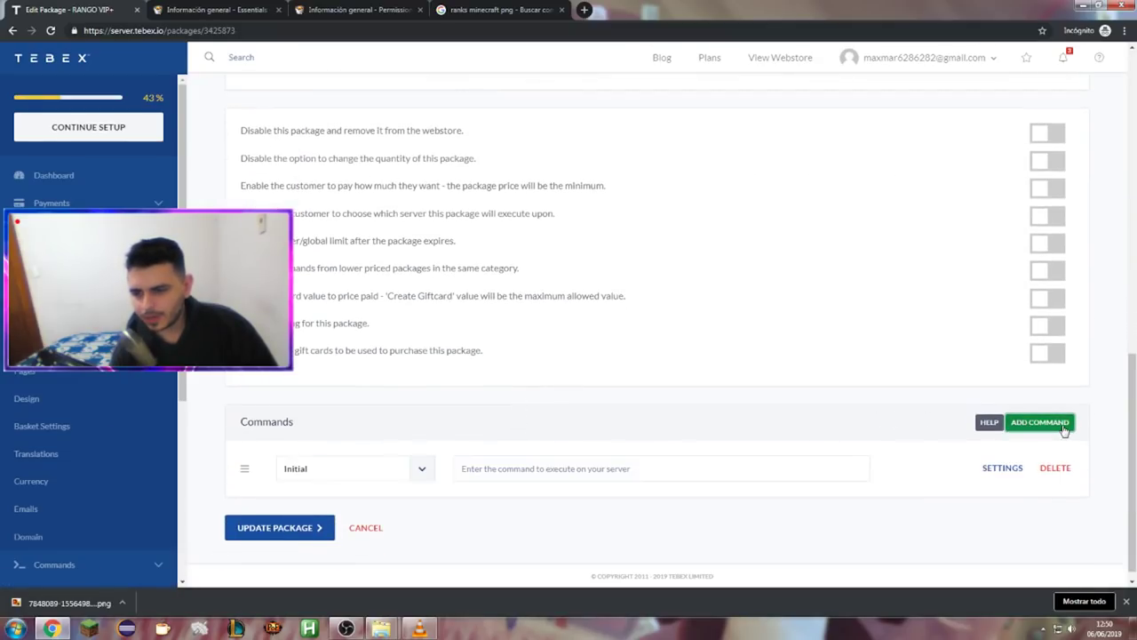
pyautogui.click(1062, 428)
pyautogui.click(1062, 427)
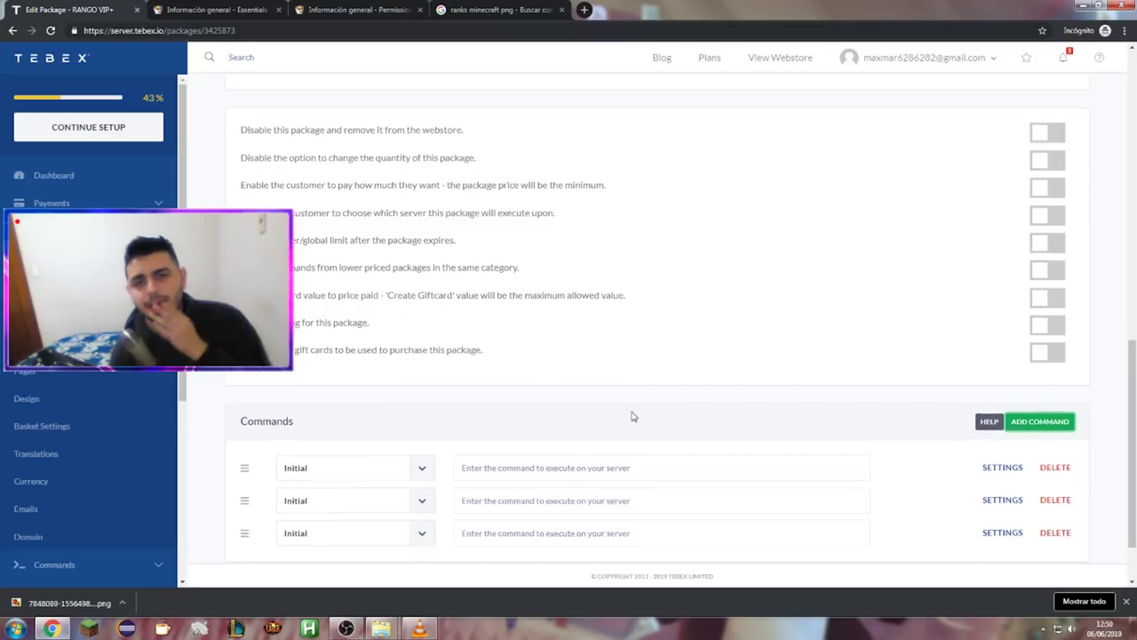
pyautogui.scroll(-1, 633, 411)
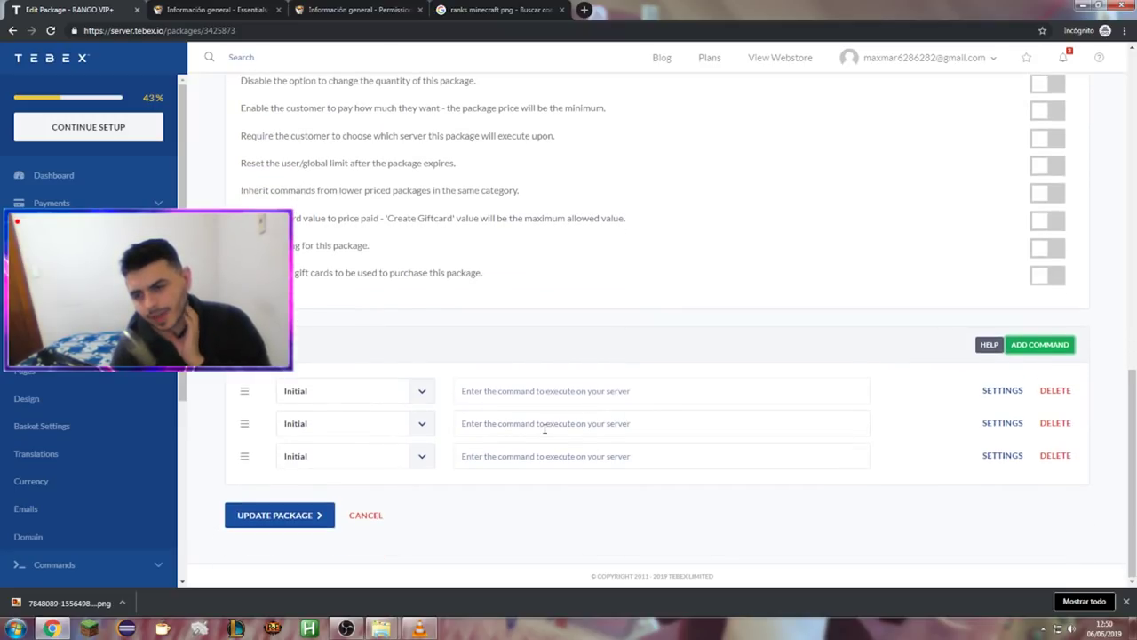
# Step: Keep the first command's trigger as Initial, and set the second to Expiry and the third to Chargeback
pyautogui.click(421, 394)
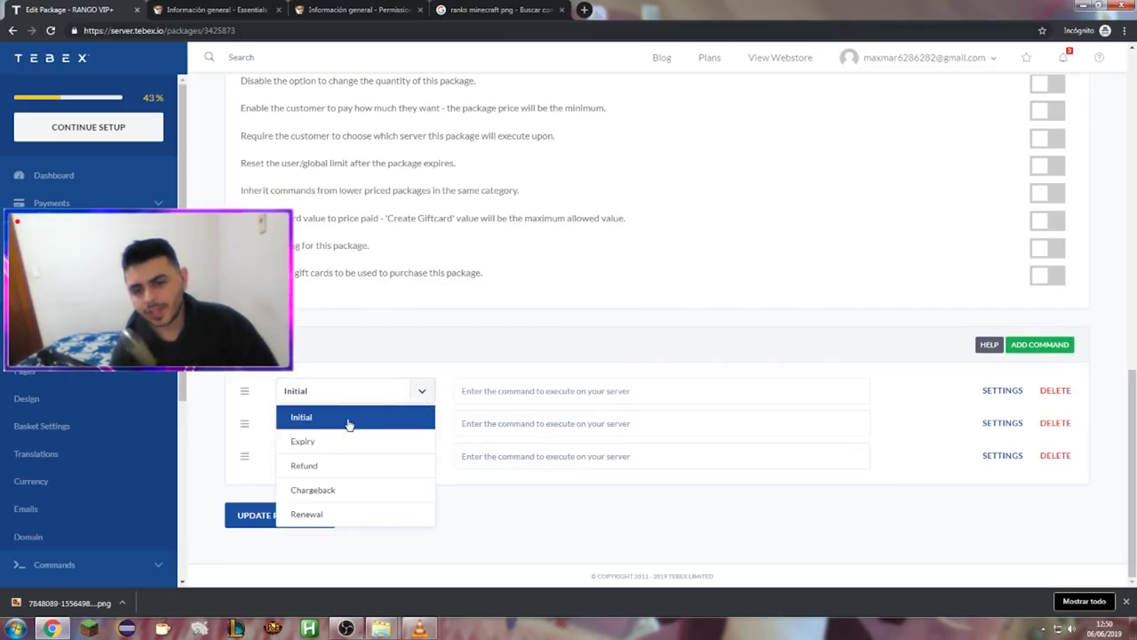
pyautogui.click(416, 395)
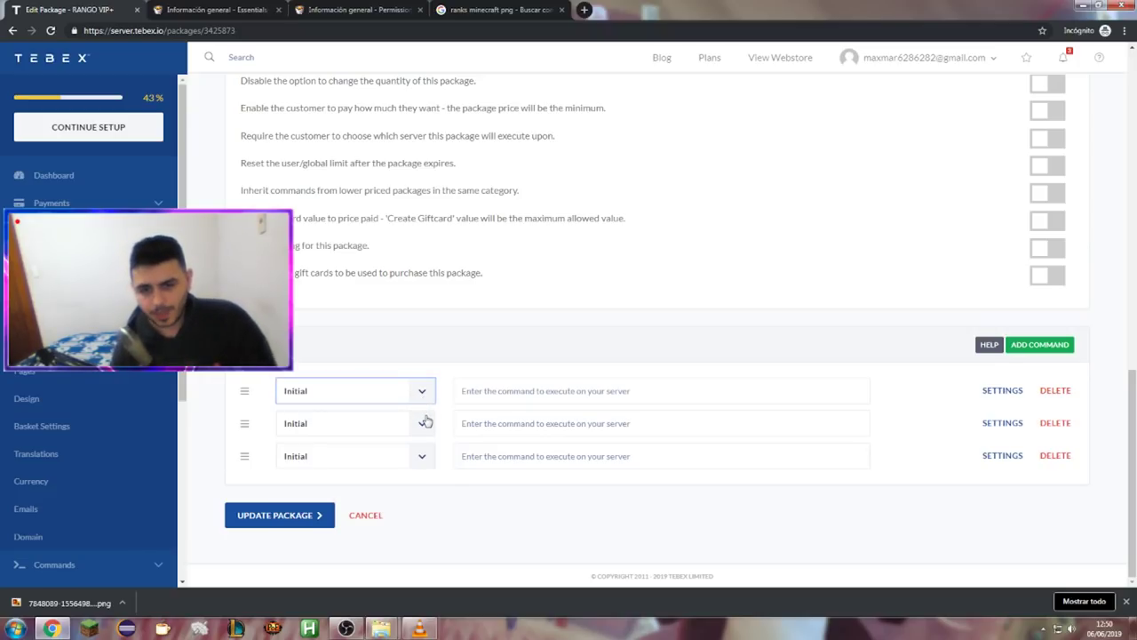
pyautogui.click(423, 421)
pyautogui.click(356, 477)
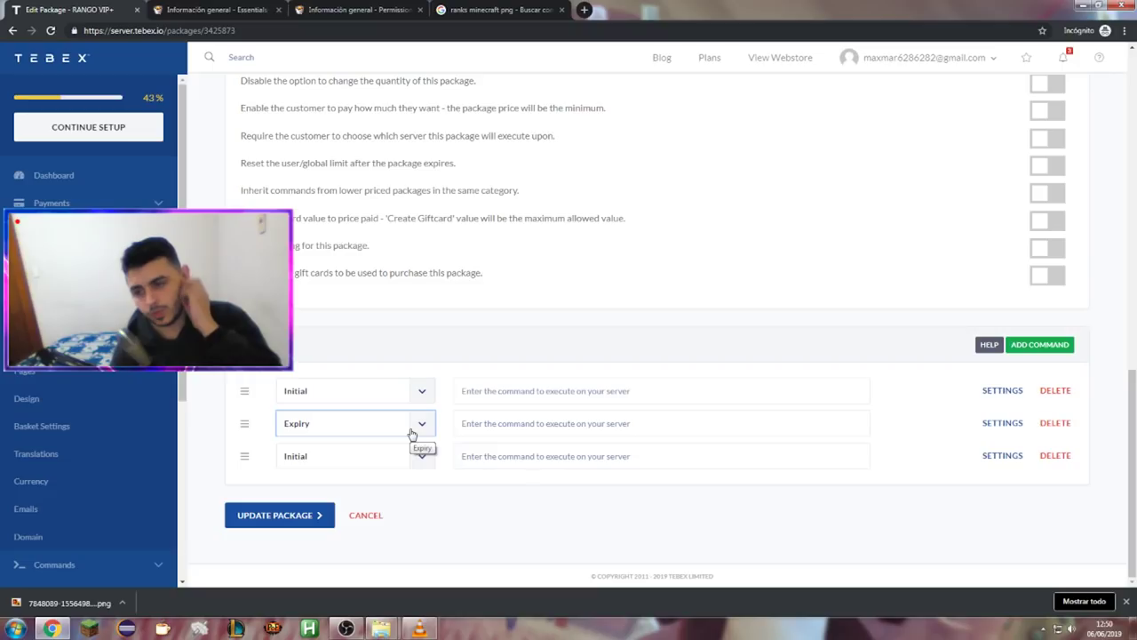
pyautogui.click(422, 455)
pyautogui.click(345, 406)
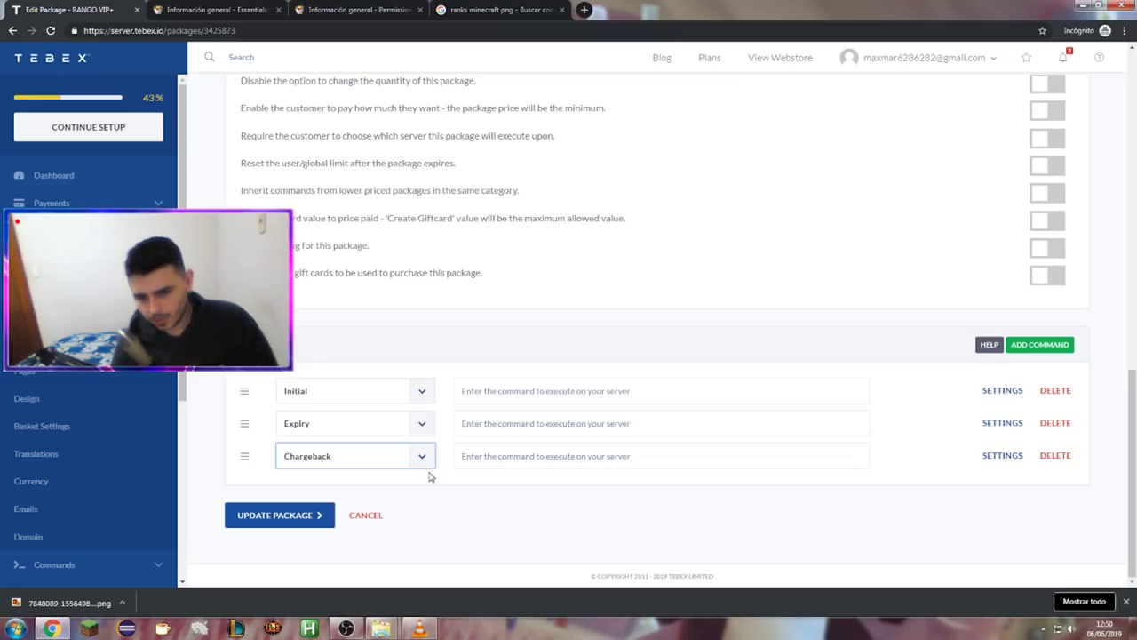
# Step: Open the Commands page of the PermissionsEx wiki from the plugin's Bukkit page to look up the group commands
pyautogui.click(511, 390)
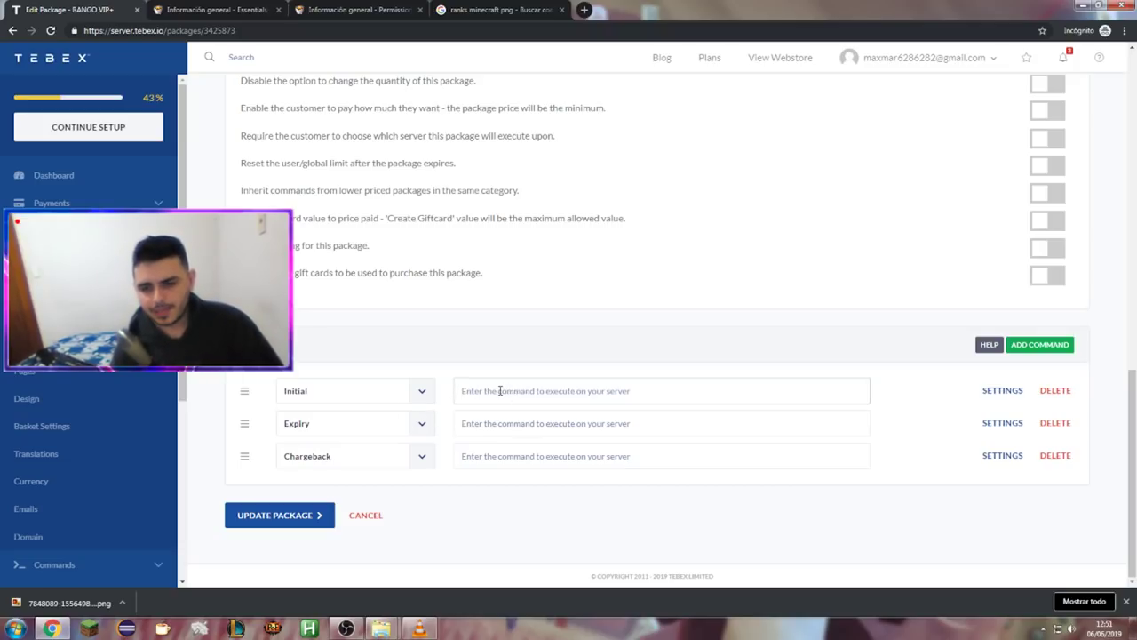
pyautogui.click(254, 9)
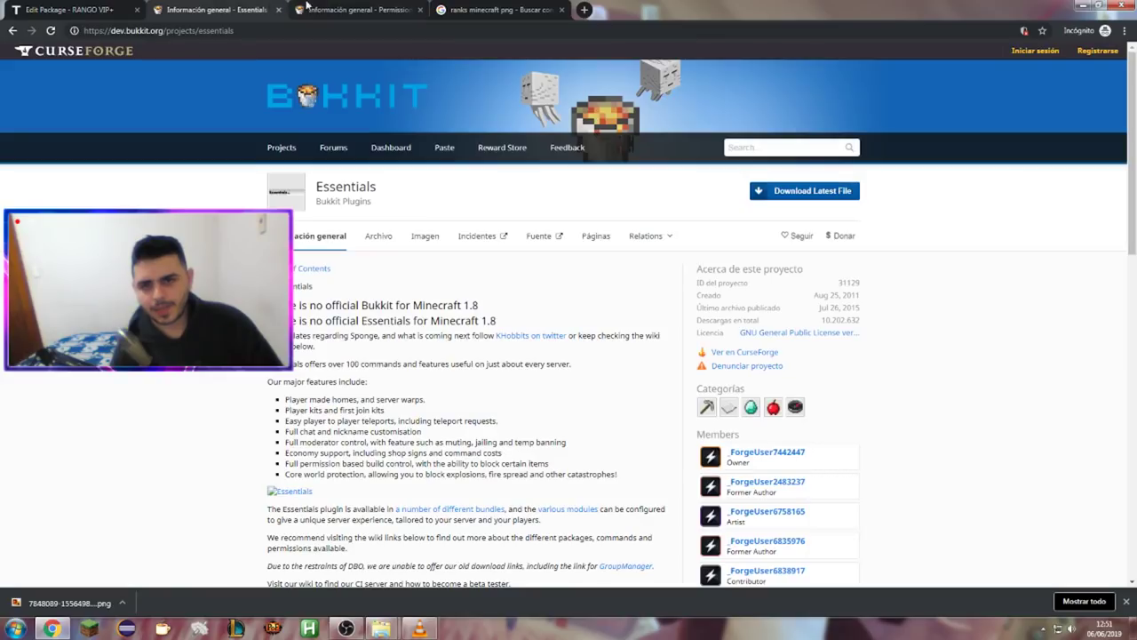
pyautogui.click(318, 8)
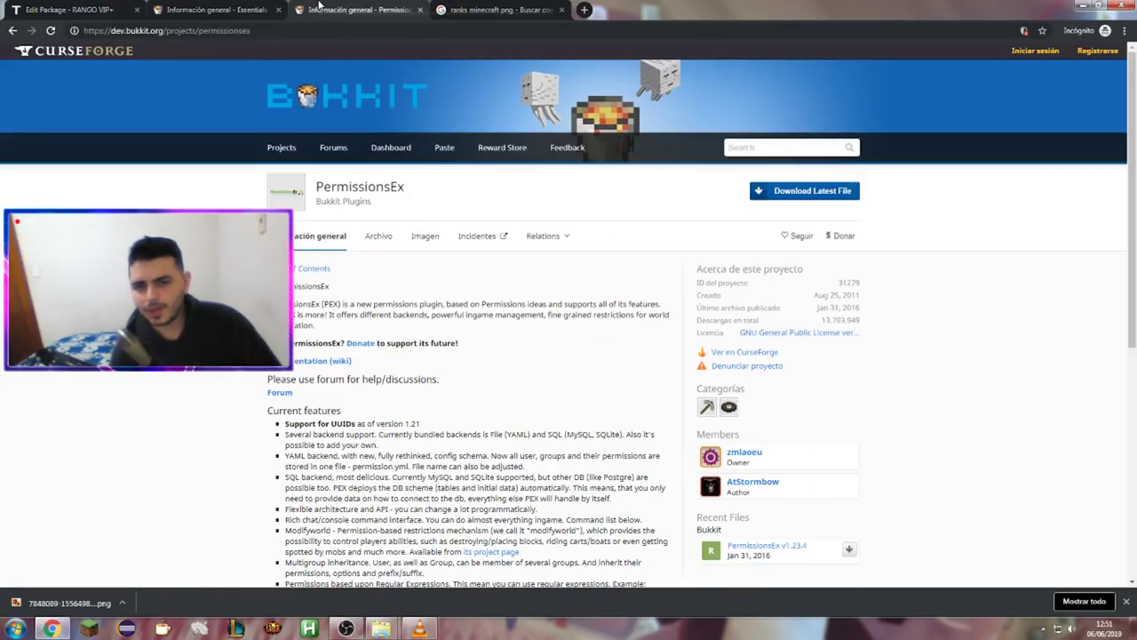
pyautogui.click(330, 367)
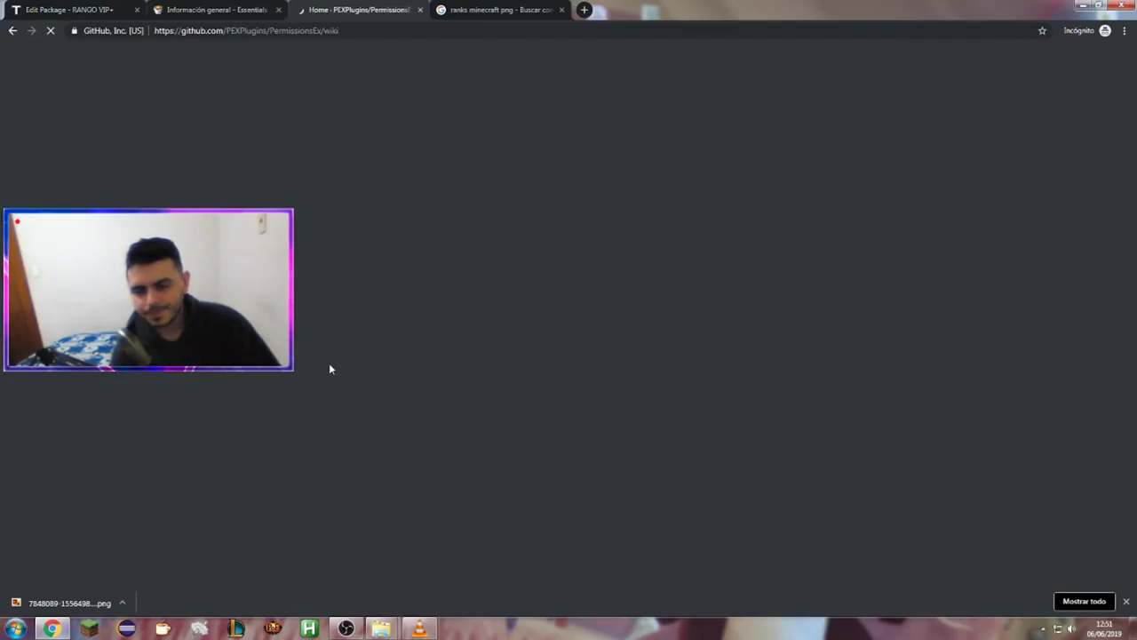
pyautogui.scroll(-3, 474, 396)
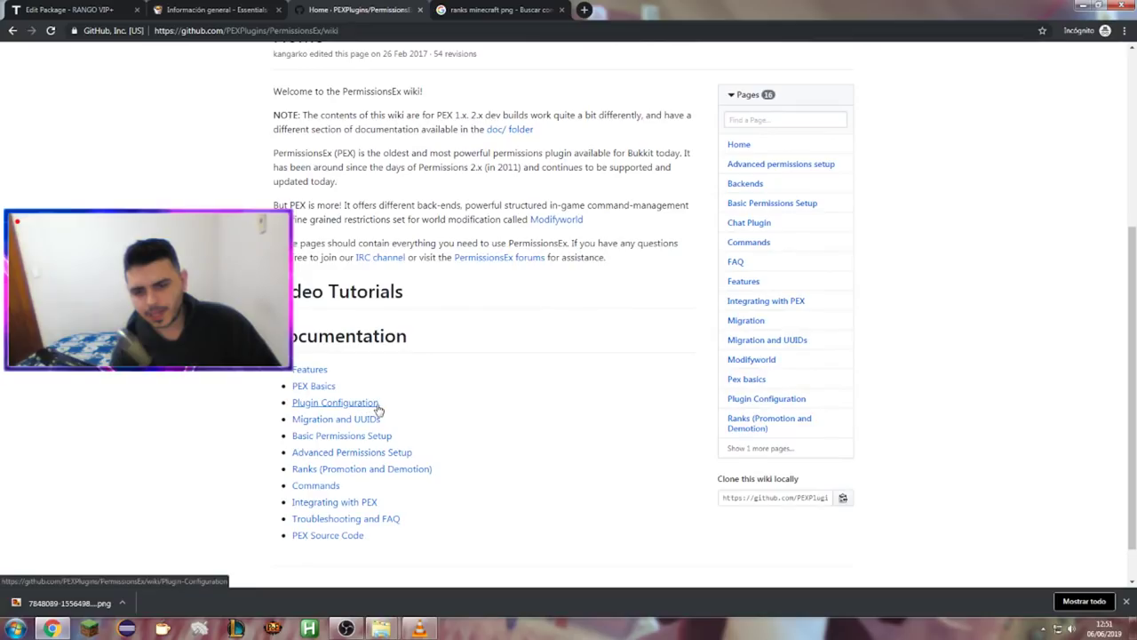
pyautogui.click(324, 489)
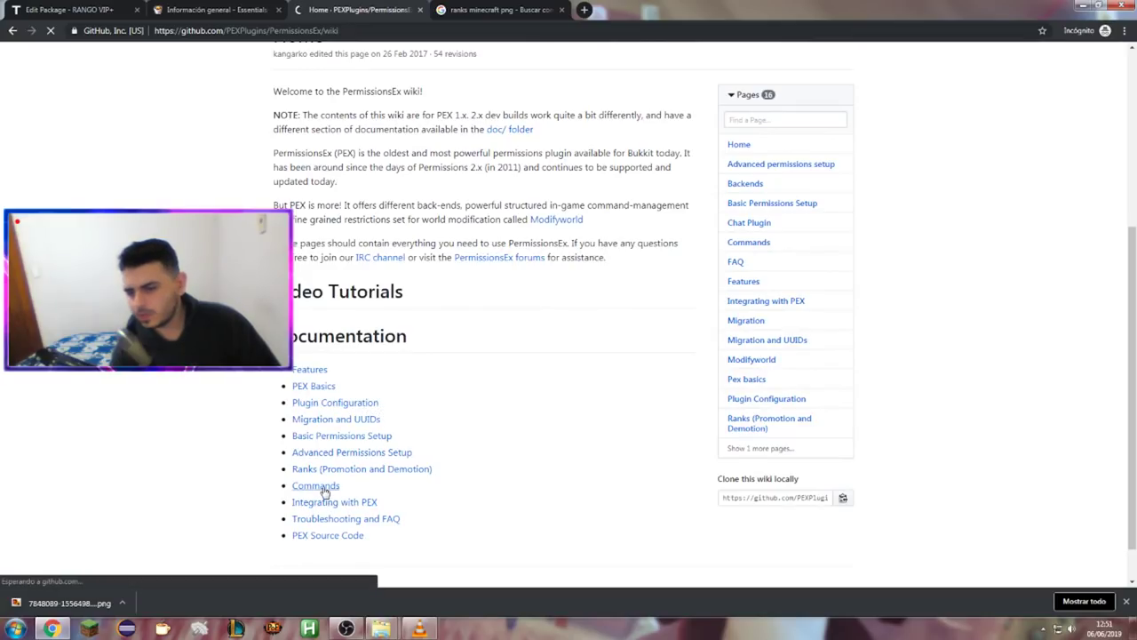
pyautogui.scroll(-5, 389, 457)
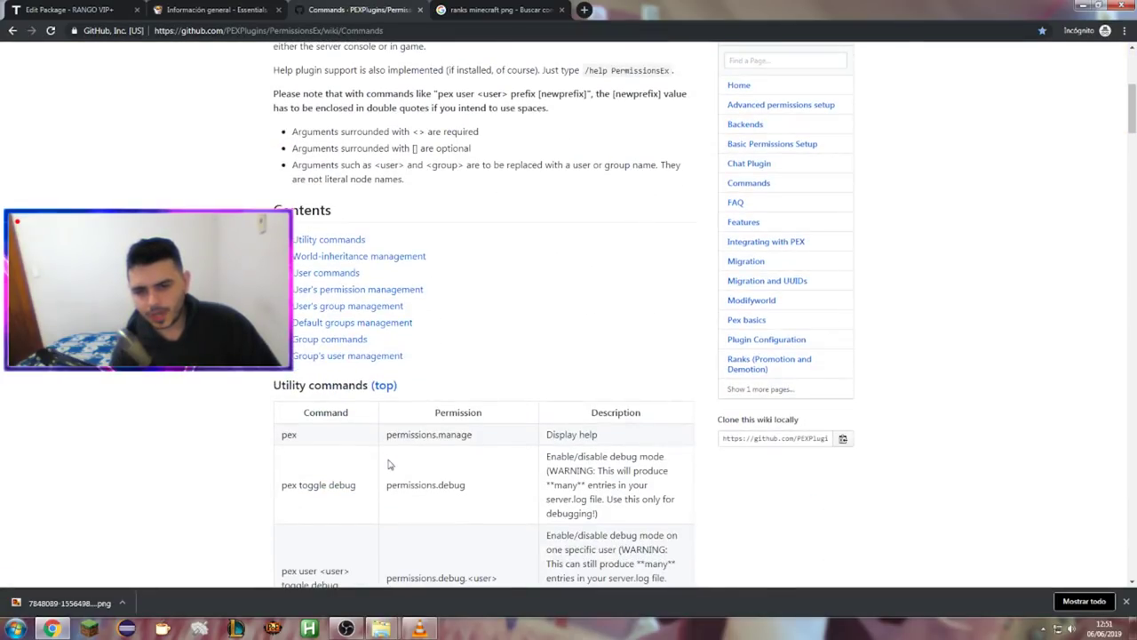
pyautogui.scroll(-5, 388, 464)
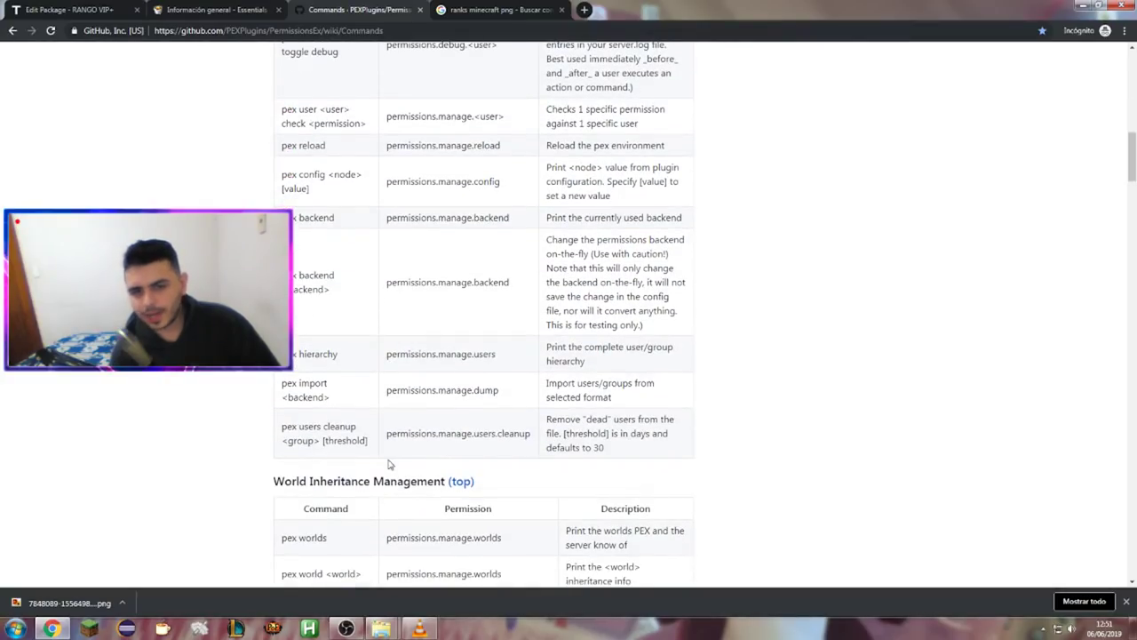
# Step: Find "pex user <user> gr" on the wiki page and copy "pex user <user> group set <group>" into the package's Initial command
pyautogui.hotkey('ctrl', 'f')
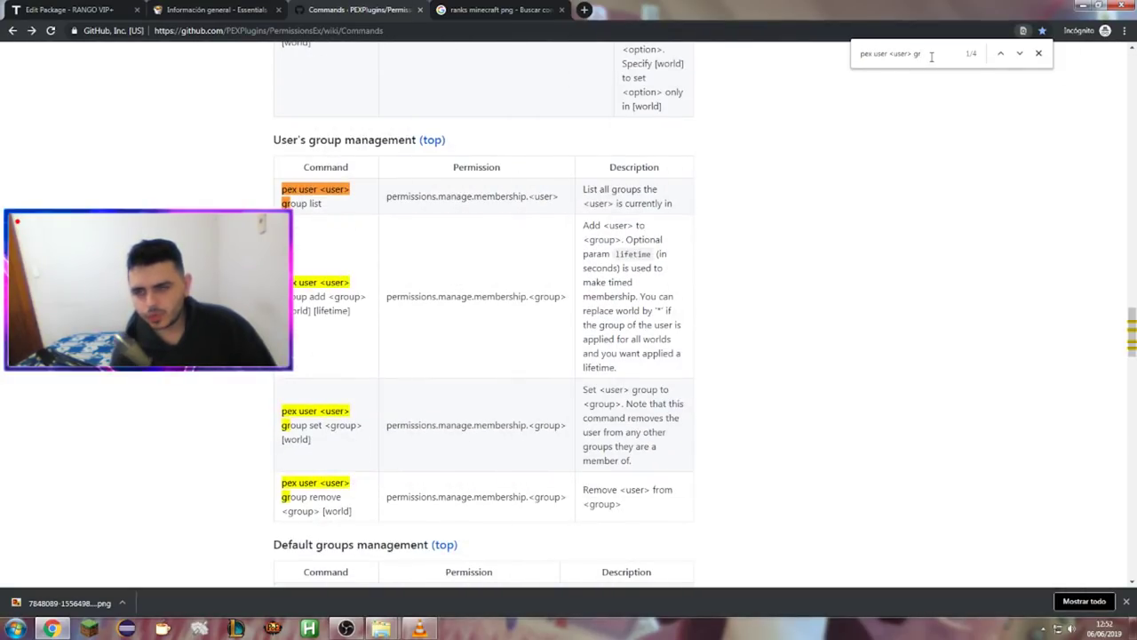
pyautogui.moveTo(283, 407); pyautogui.dragTo(366, 431)
pyautogui.hotkey('ctrl', 'c')
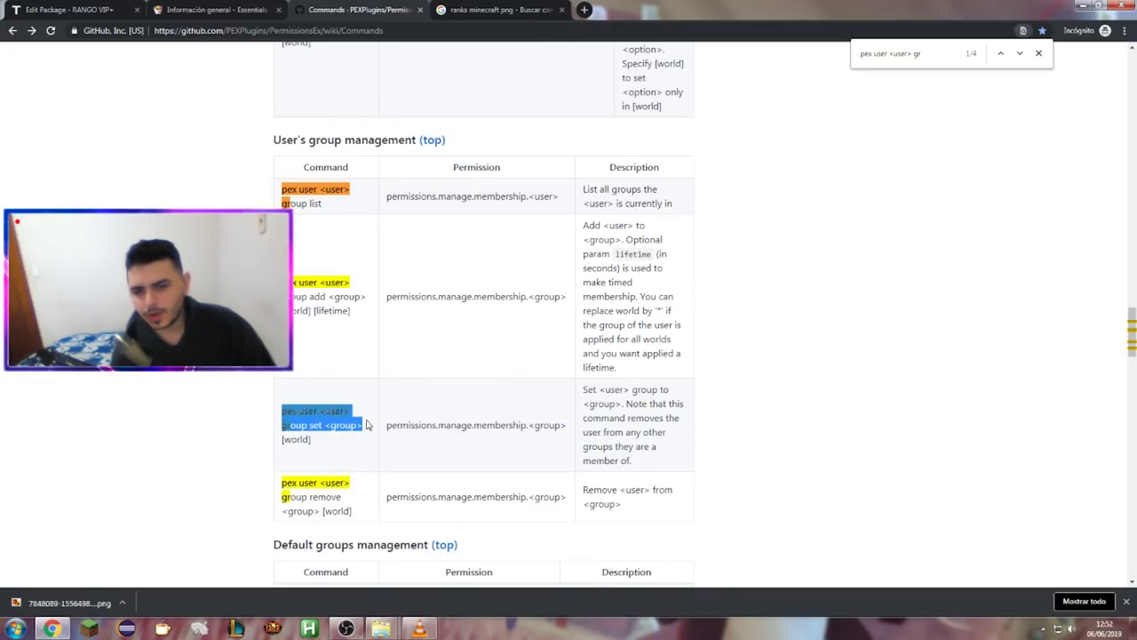
pyautogui.click(89, 9)
pyautogui.hotkey('ctrl', 'v')
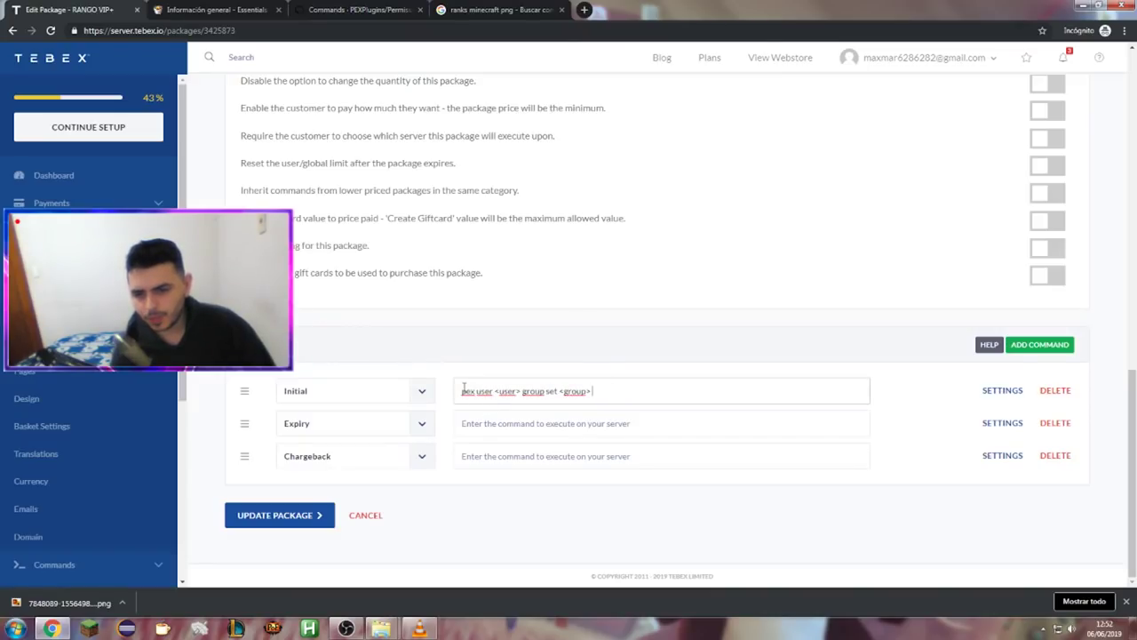
# Step: Change the Initial command to "pex user {name} group set vip+" by replacing its user and group placeholders
pyautogui.click(462, 388)
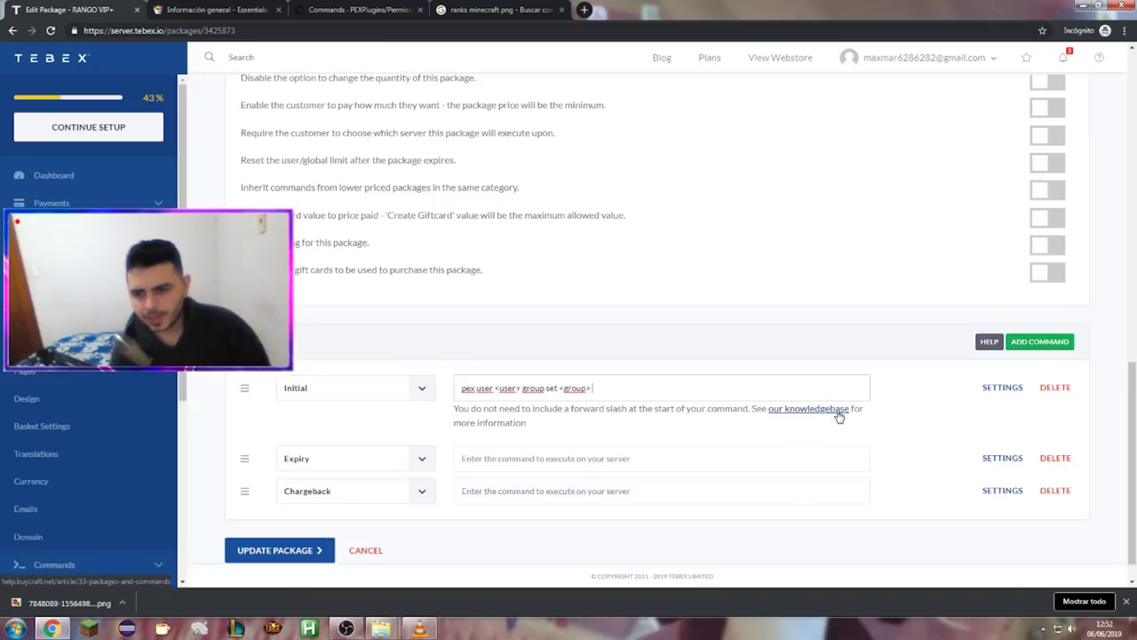
pyautogui.moveTo(454, 388); pyautogui.dragTo(643, 388)
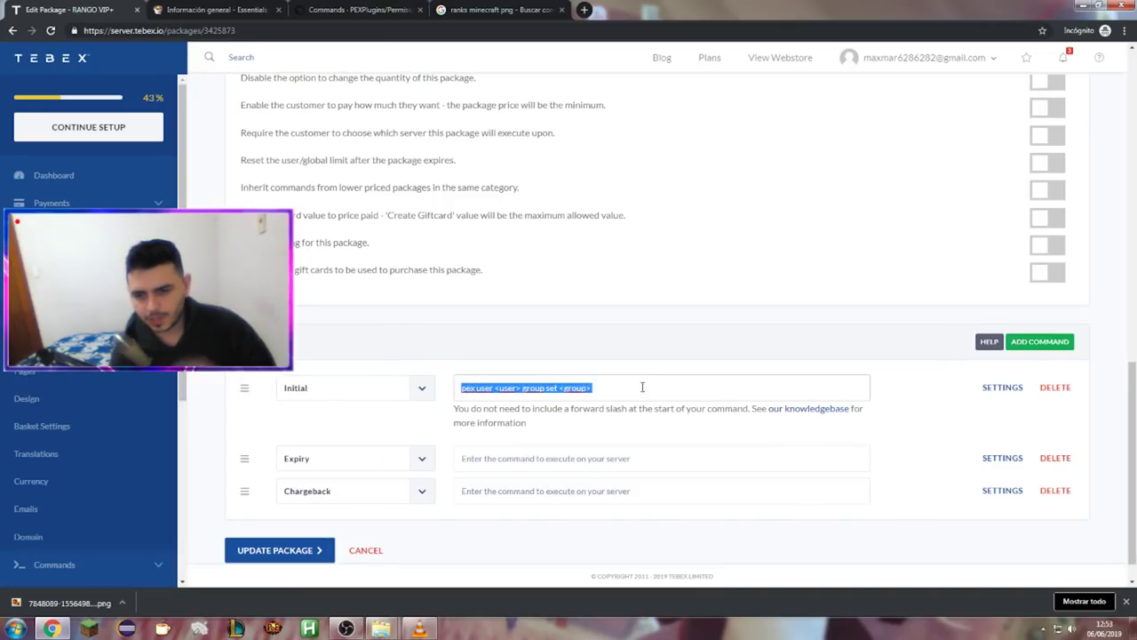
pyautogui.click(662, 390)
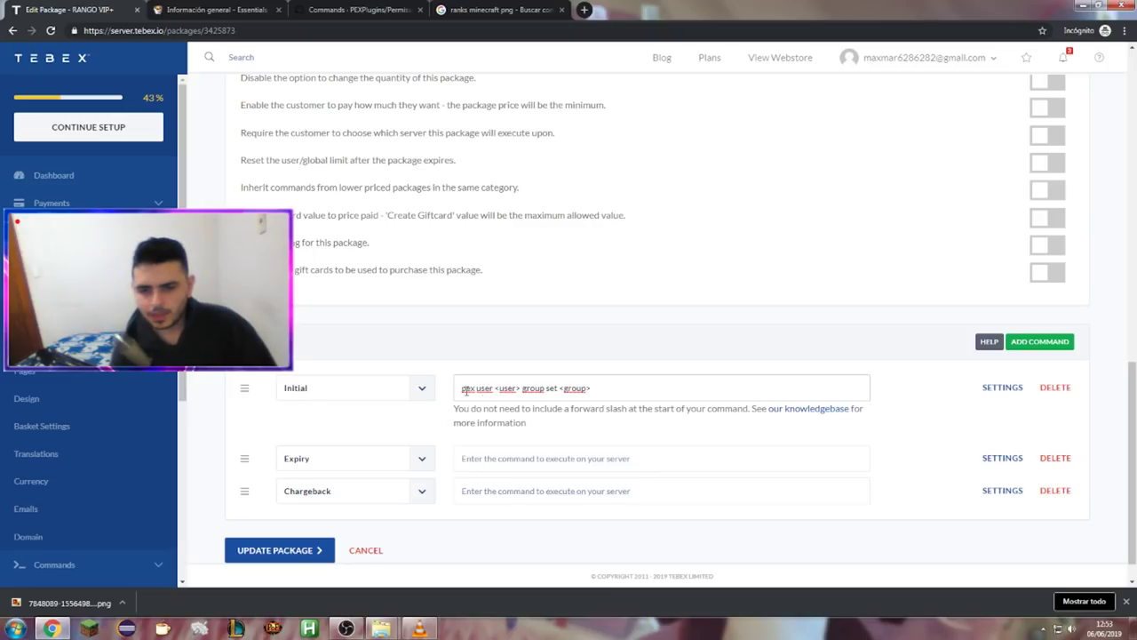
pyautogui.moveTo(522, 388); pyautogui.dragTo(509, 388)
pyautogui.press('BackSpace')
pyautogui.write('name ')
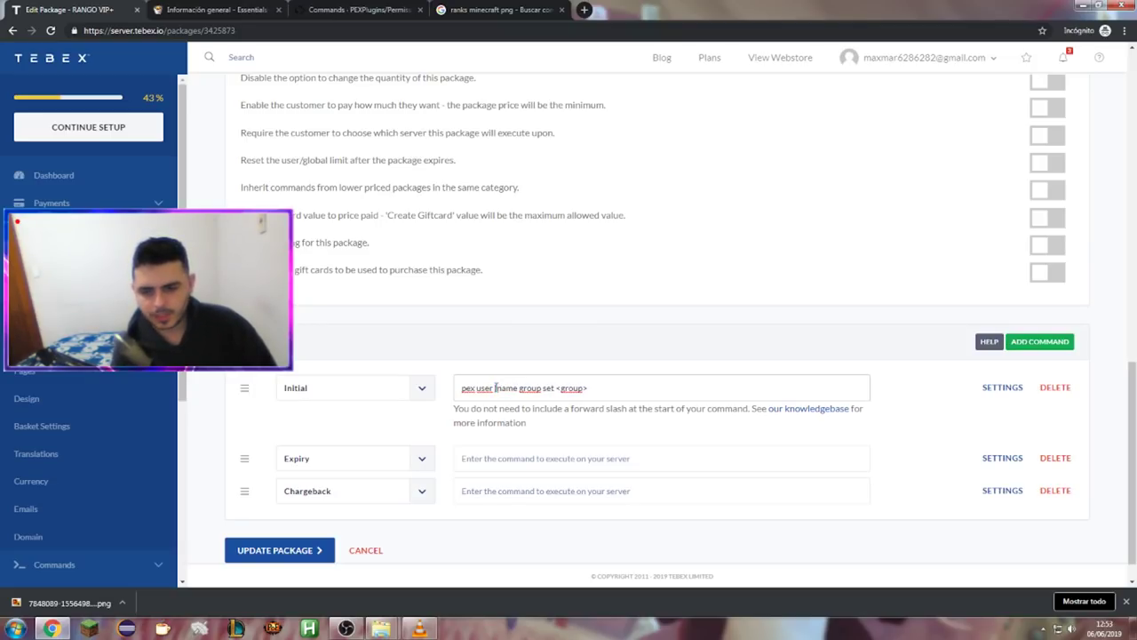
pyautogui.write(']')
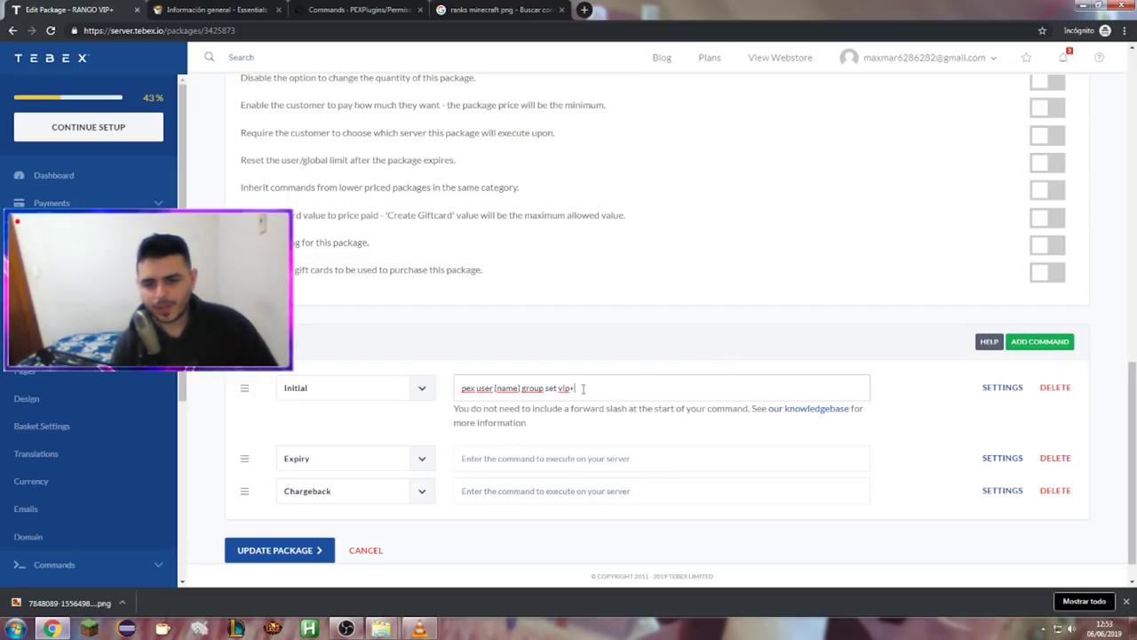
# Step: Copy the Initial command into the Expiry command and change its group so it reads "pex user {name} group set default"
pyautogui.moveTo(583, 387); pyautogui.dragTo(450, 392)
pyautogui.hotkey('ctrl', 'c')
pyautogui.click(483, 461)
pyautogui.hotkey('ctrl', 'v')
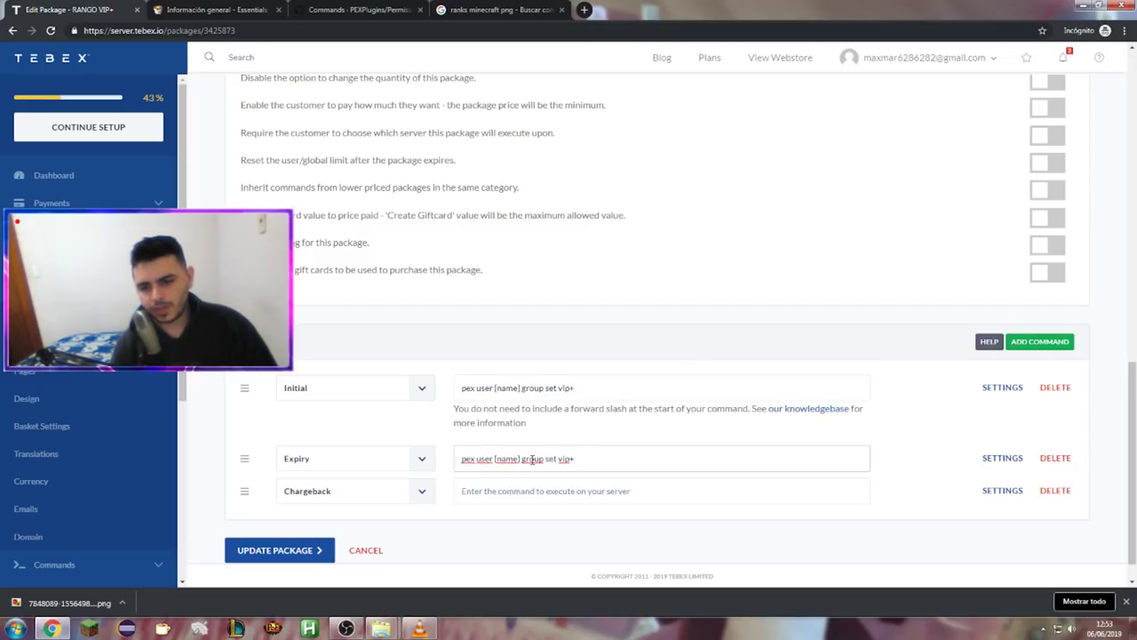
pyautogui.moveTo(557, 459); pyautogui.dragTo(678, 462)
pyautogui.write('default')
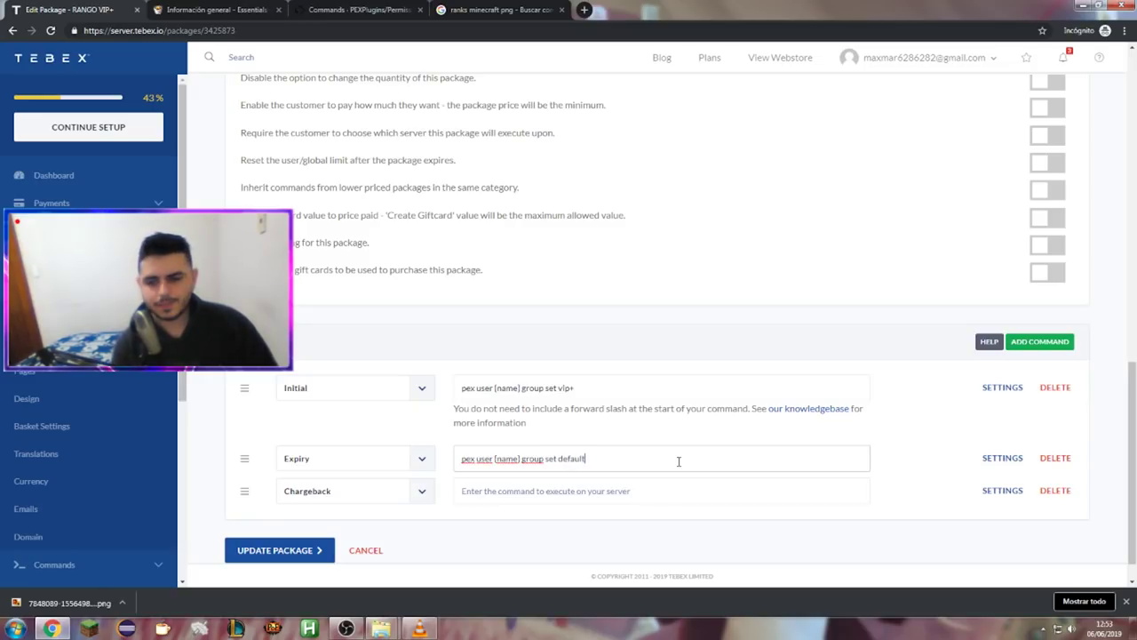
pyautogui.doubleClick(573, 458)
pyautogui.click(604, 460)
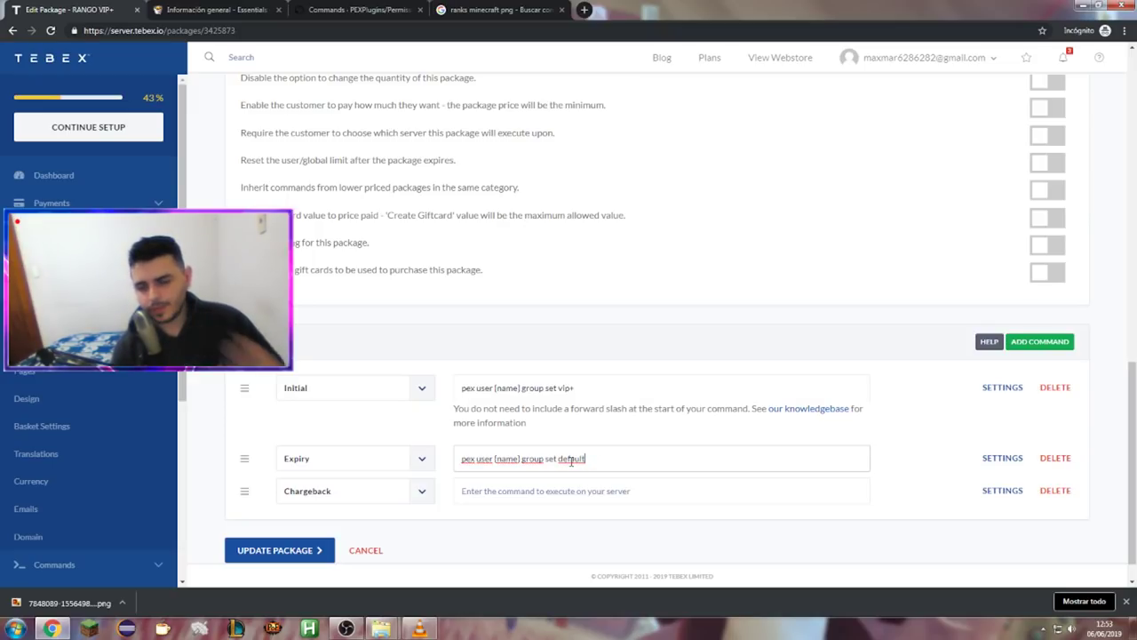
# Step: Set the Chargeback command to "ban {name} por hacer chargeback"
pyautogui.click(505, 493)
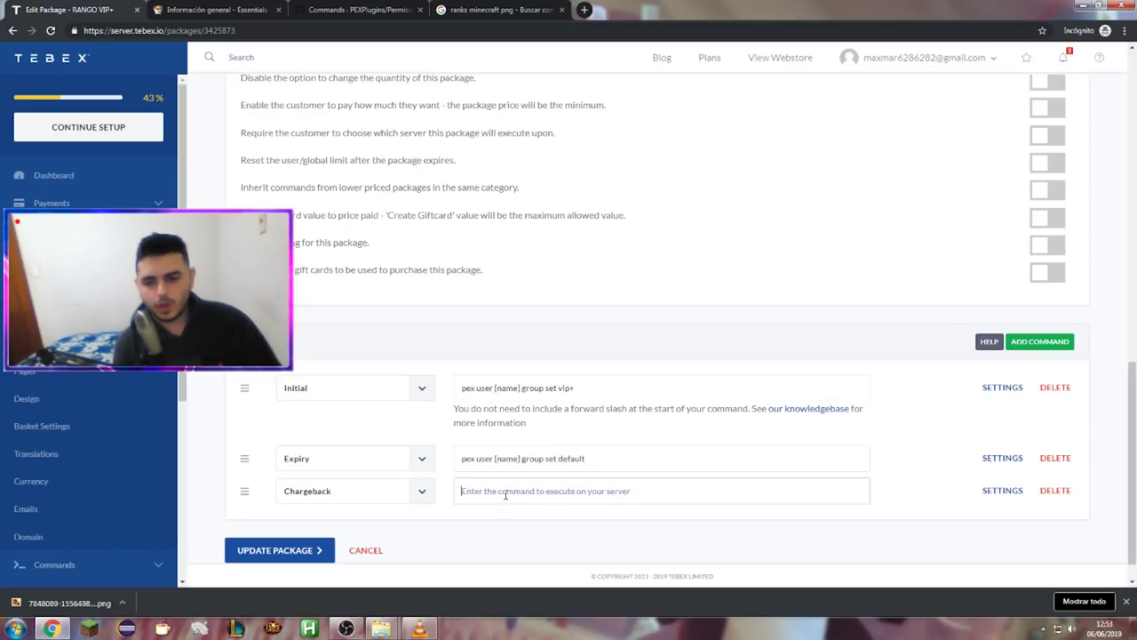
pyautogui.moveTo(607, 459); pyautogui.dragTo(345, 462)
pyautogui.hotkey('ctrl', 'c')
pyautogui.click(454, 492)
pyautogui.hotkey('ctrl', 'v')
pyautogui.moveTo(611, 495); pyautogui.dragTo(372, 501)
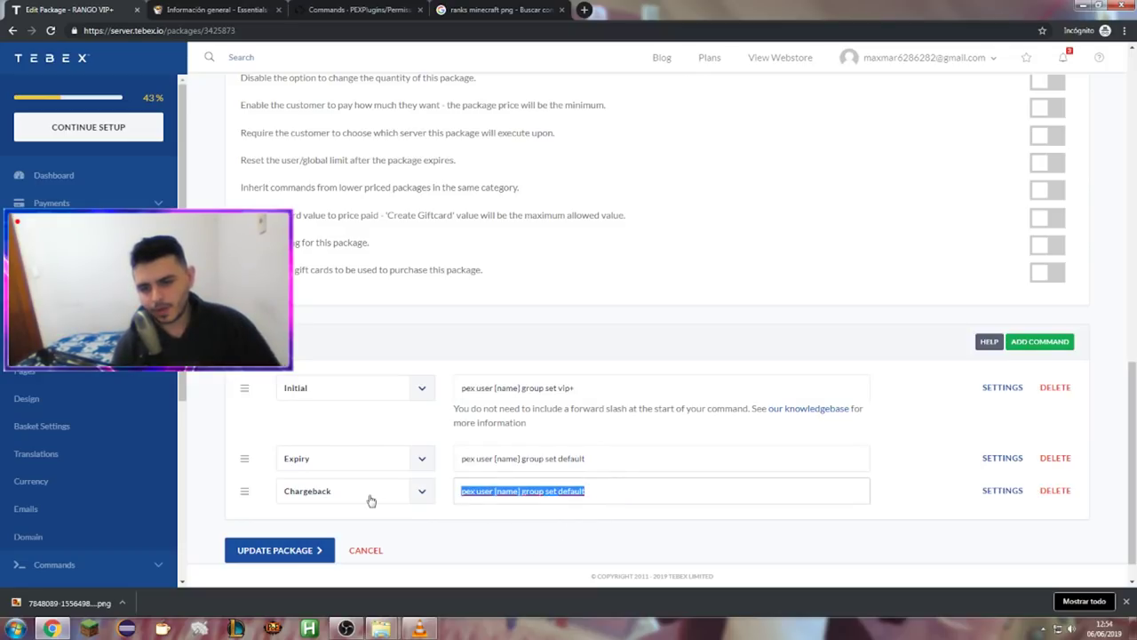
pyautogui.write('ban [name]')
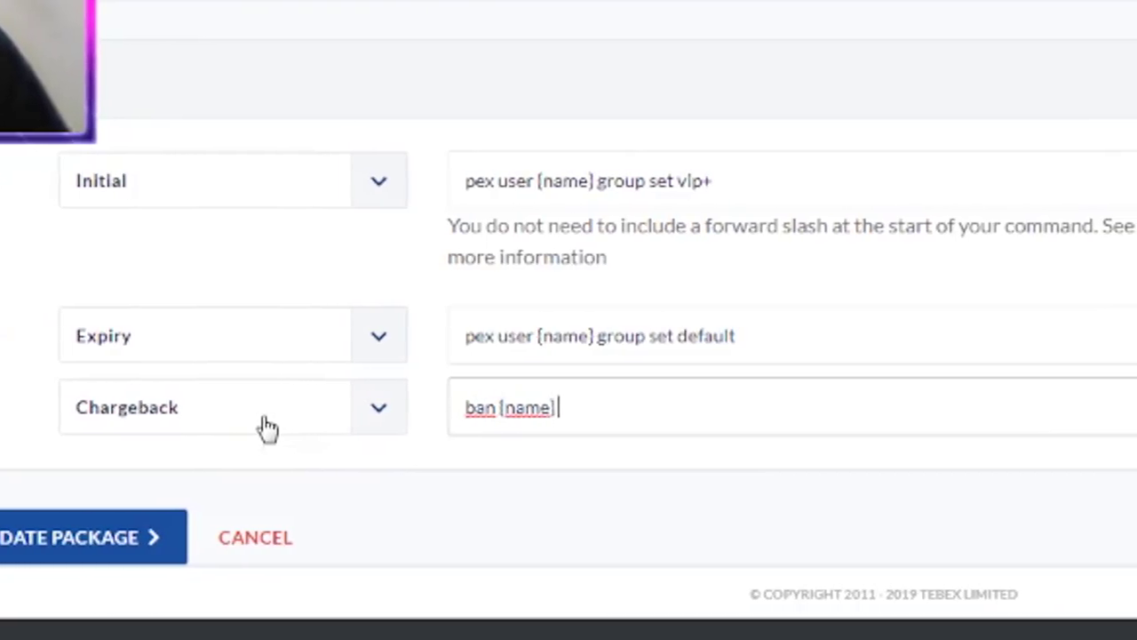
pyautogui.write(' por hacer ')
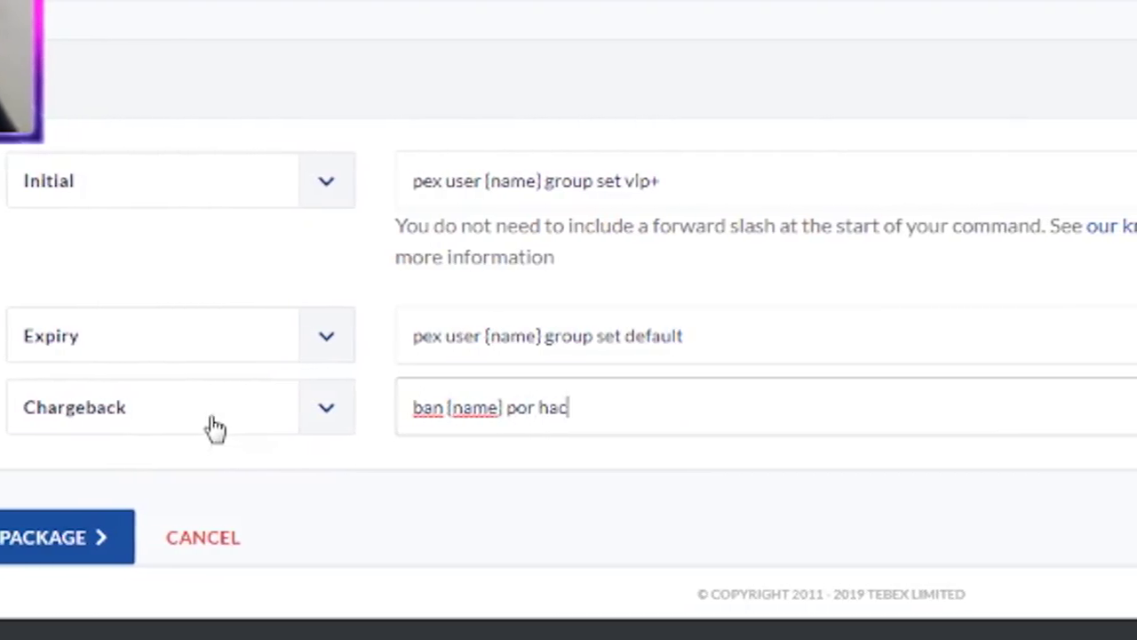
pyautogui.write('charge')
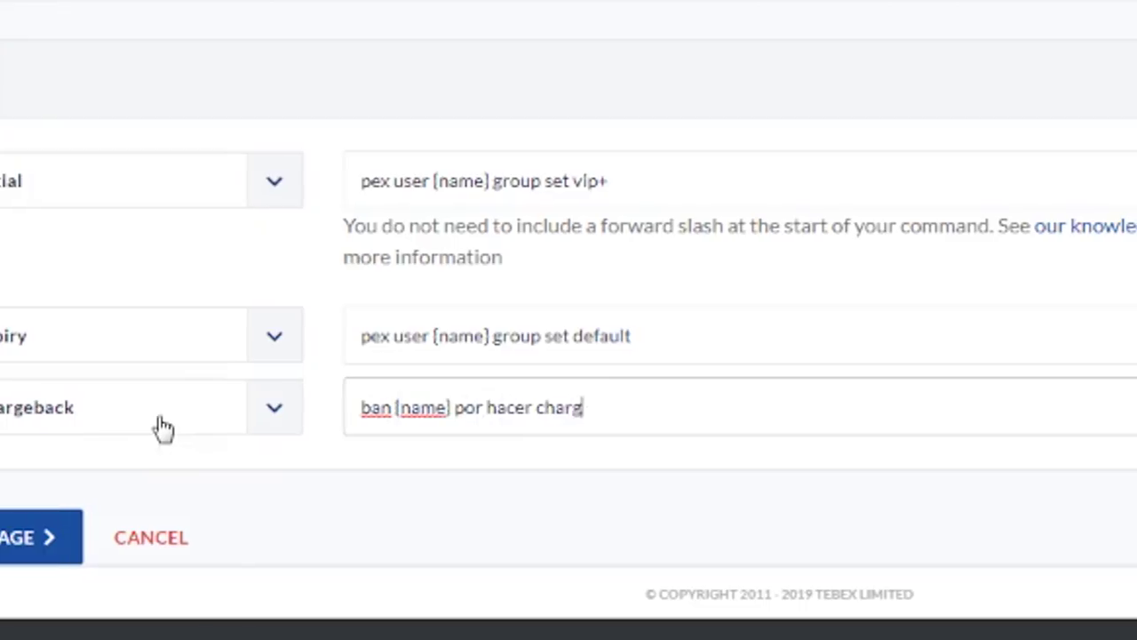
pyautogui.write('back')
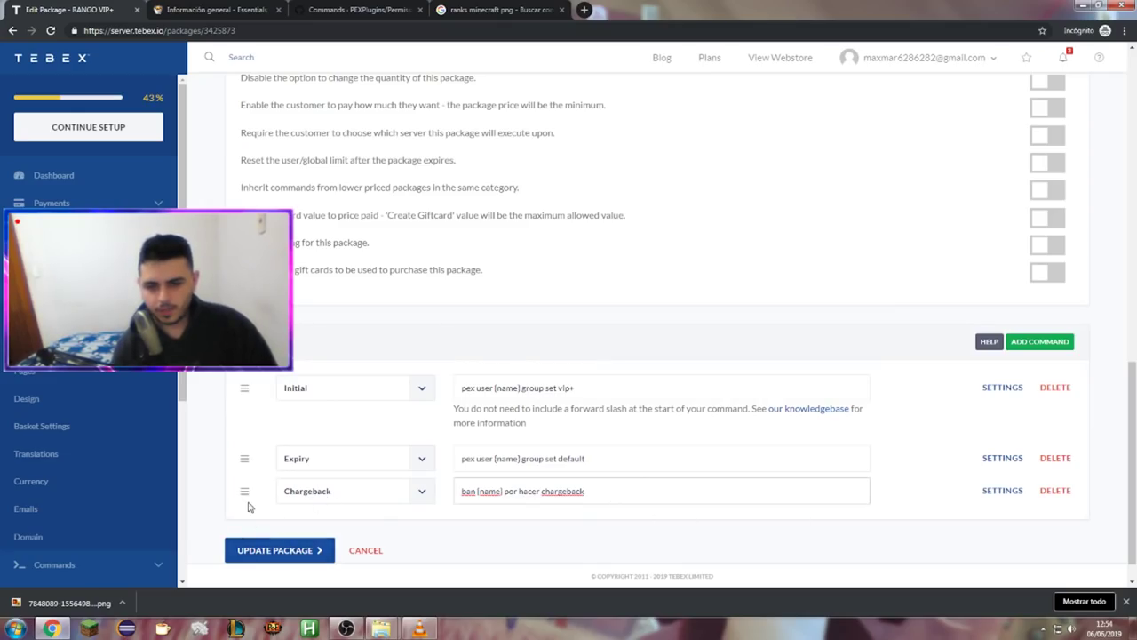
# Step: Add a fourth command row with the Initial trigger and fill it with the Expiry command "pex user {name} group set default"
pyautogui.scroll(-1, 260, 505)
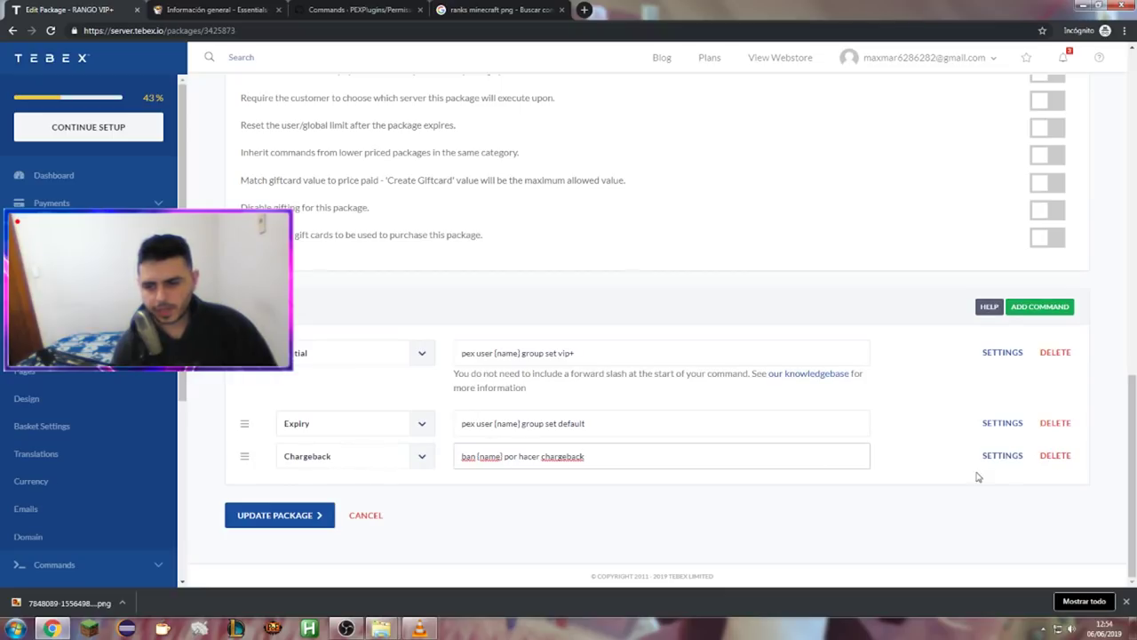
pyautogui.click(1040, 306)
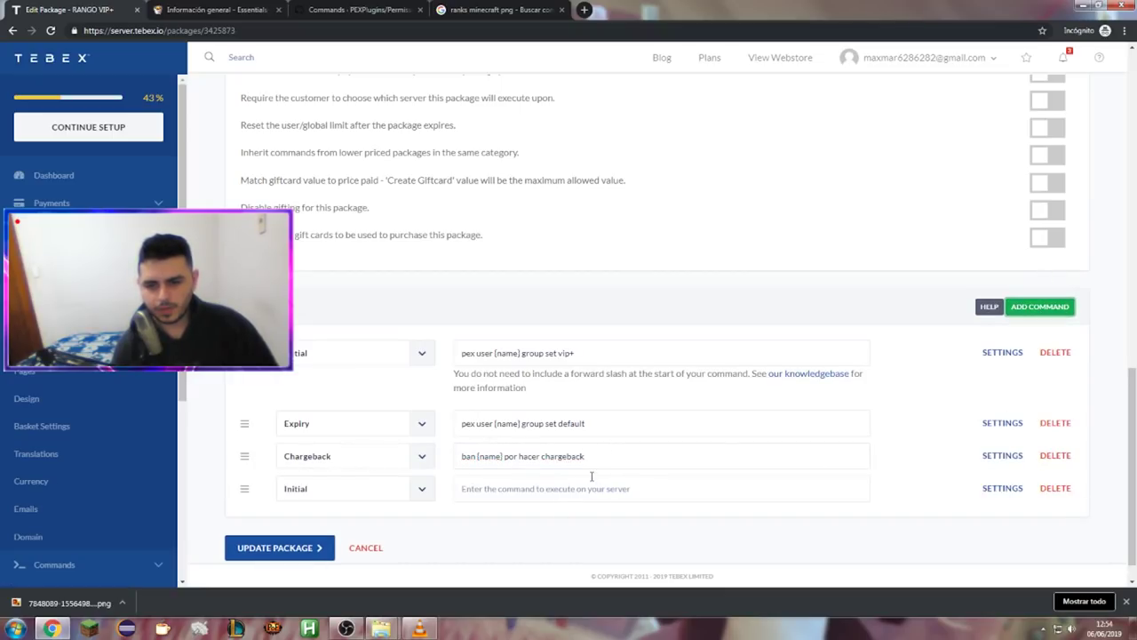
pyautogui.moveTo(588, 424); pyautogui.dragTo(370, 427)
pyautogui.hotkey('ctrl', 'c')
pyautogui.click(536, 491)
pyautogui.hotkey('ctrl', 'v')
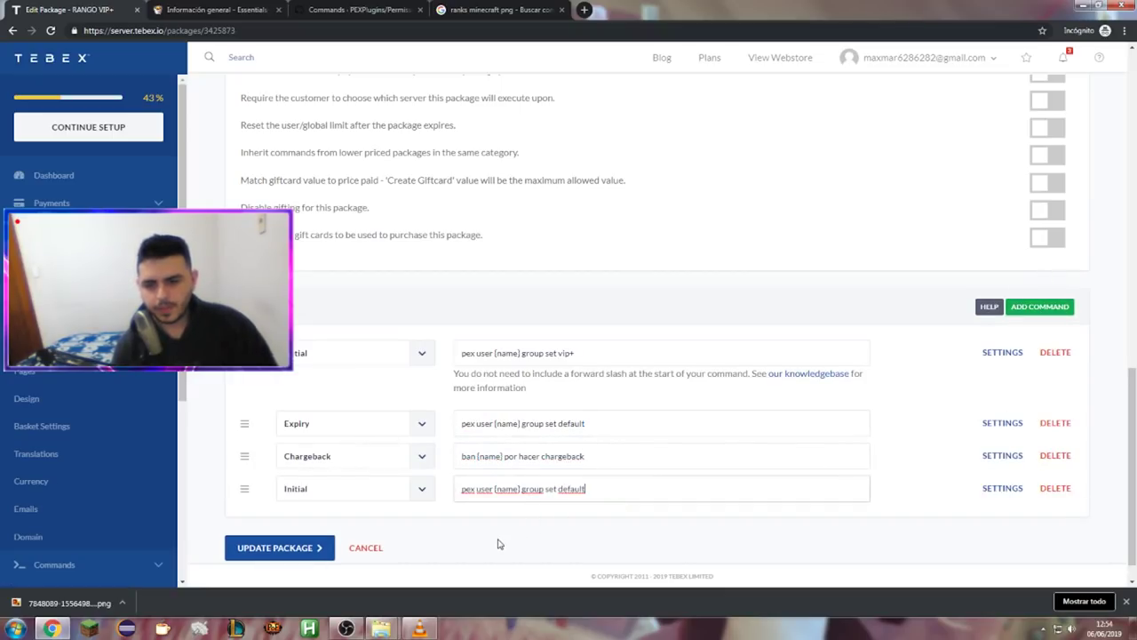
# Step: Review the RANGO VIP+ package's information, price, expiry and commands, and save the package
pyautogui.scroll(6, 584, 477)
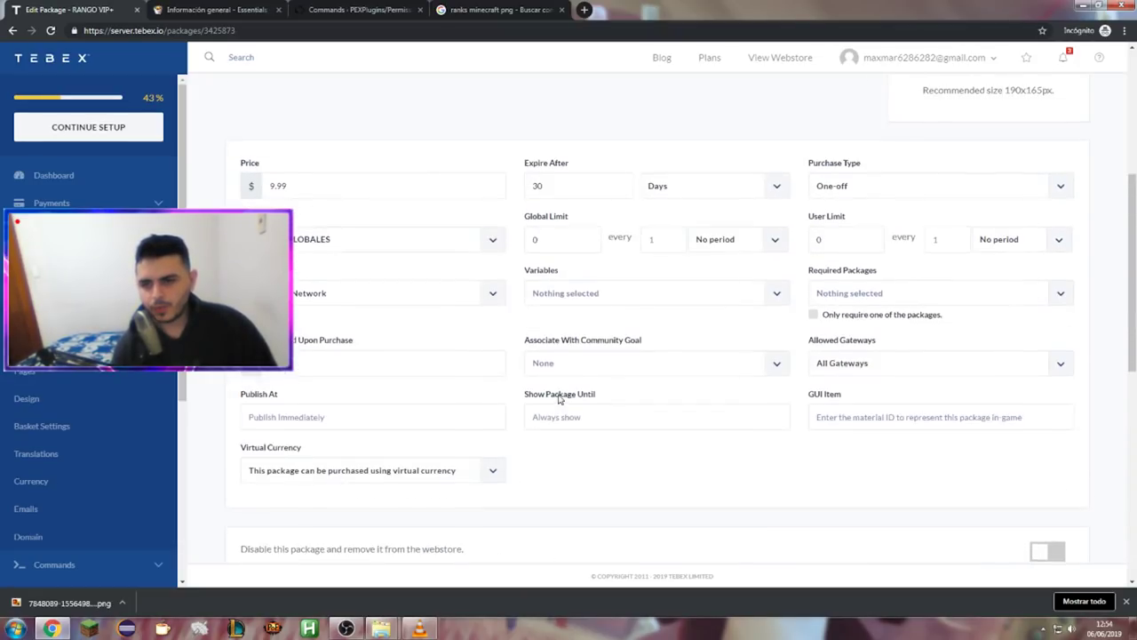
pyautogui.scroll(4, 559, 399)
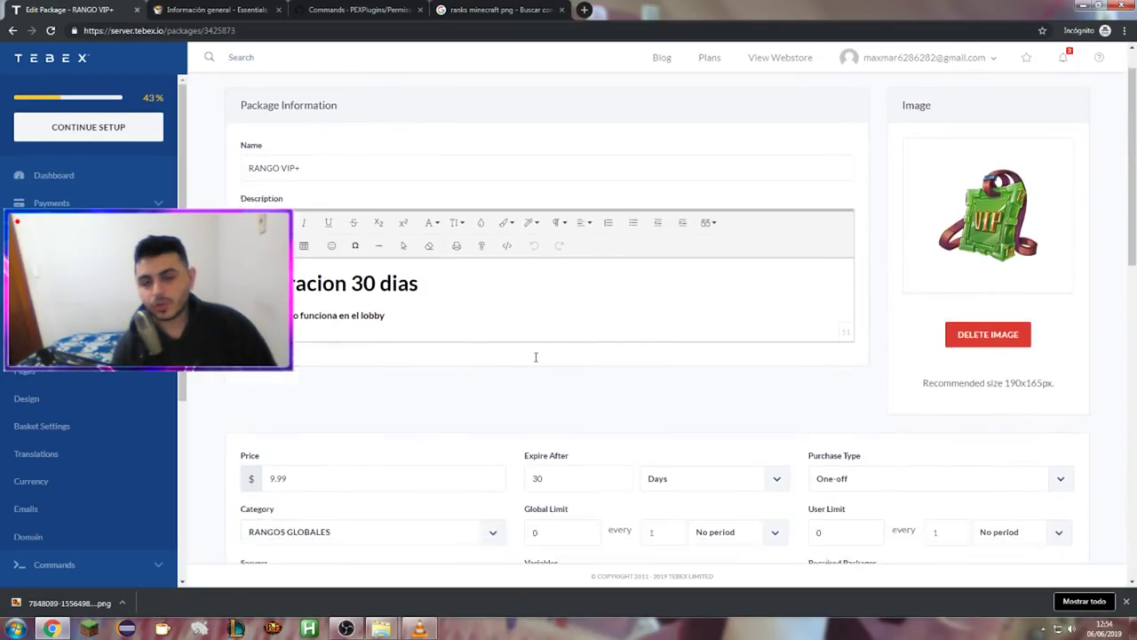
pyautogui.scroll(-10, 536, 357)
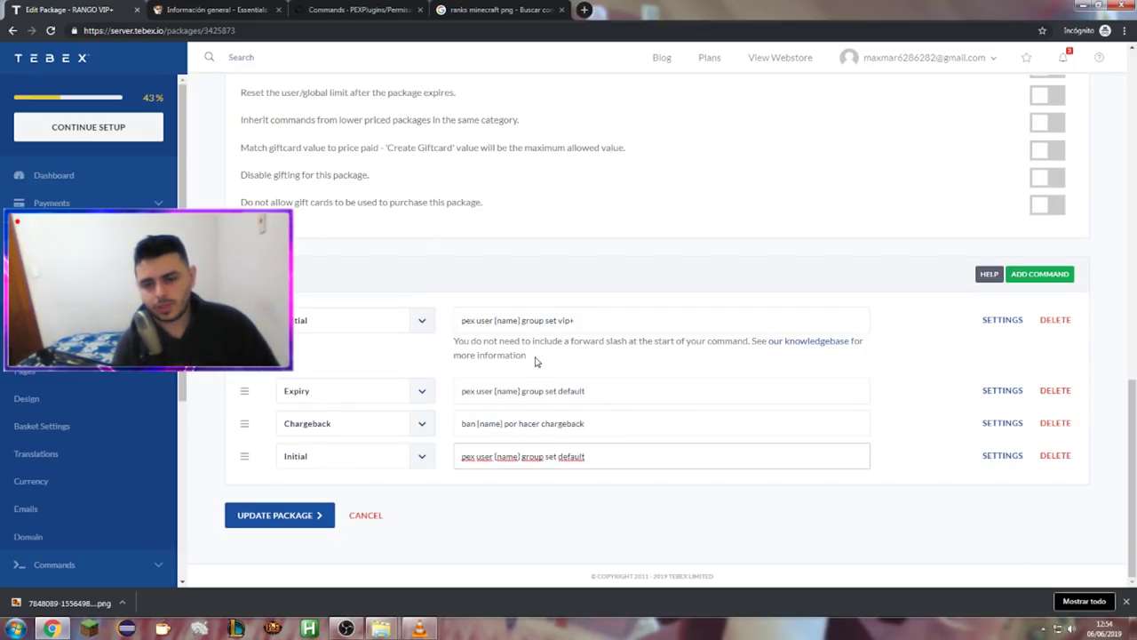
pyautogui.click(284, 522)
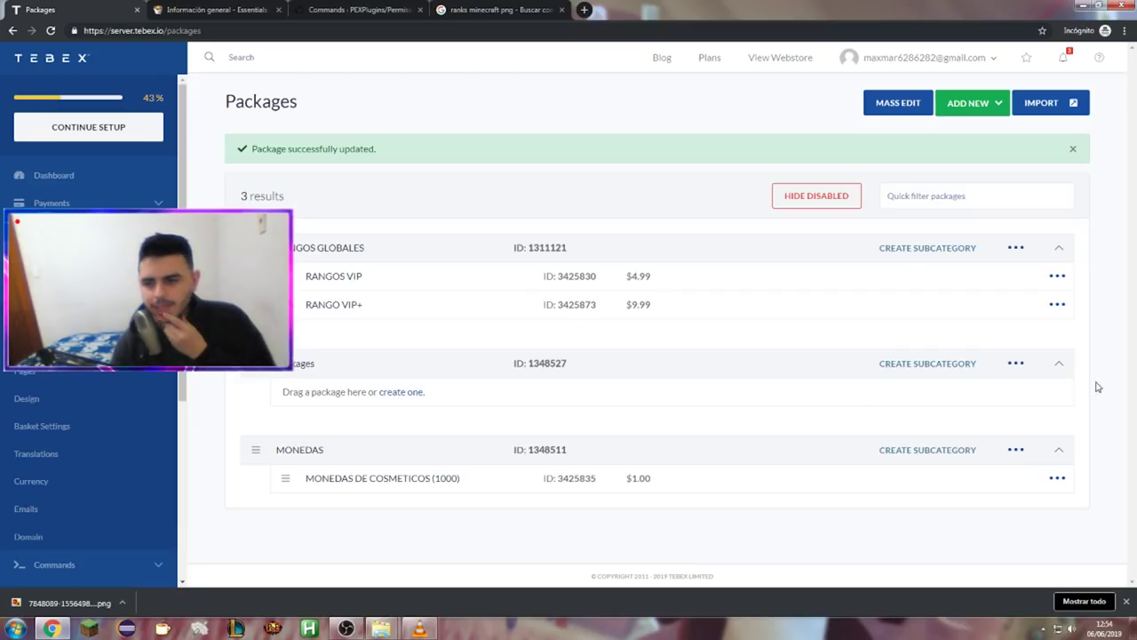
# Step: Delete the empty category located between RANGOS GLOBALES and MONEDAS, including the deletion confirmation
pyautogui.click(1019, 365)
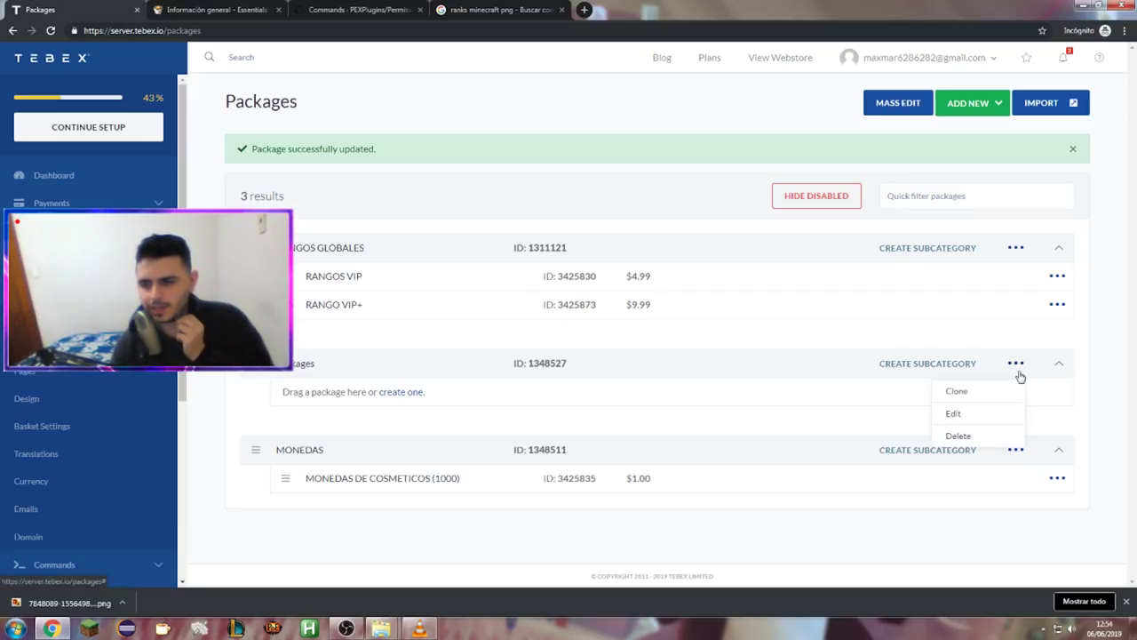
pyautogui.click(984, 433)
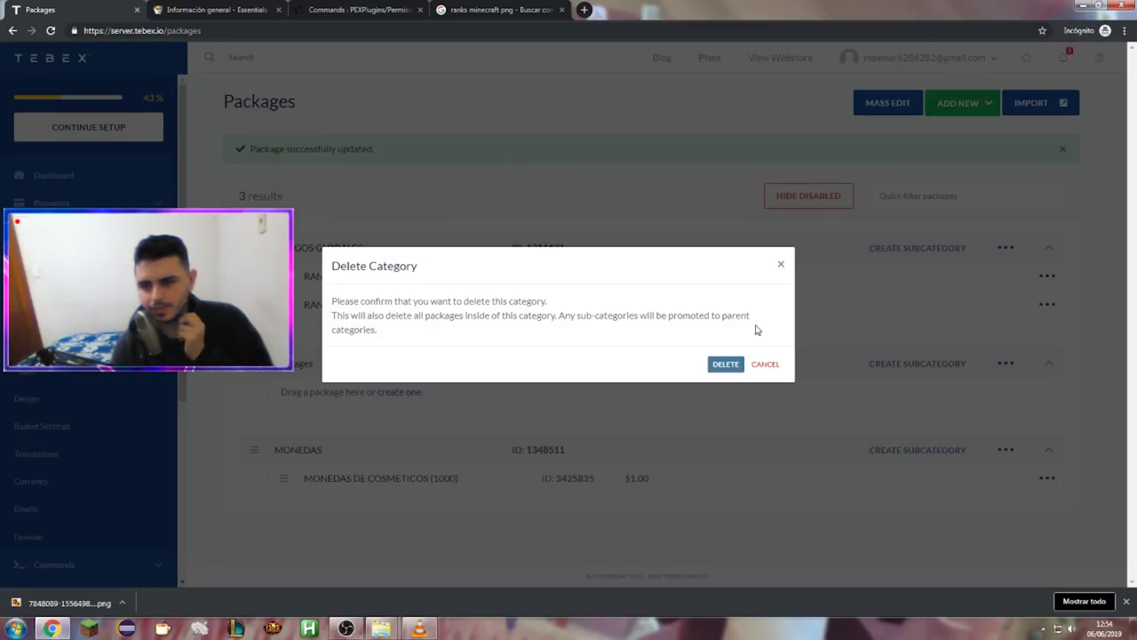
pyautogui.click(727, 365)
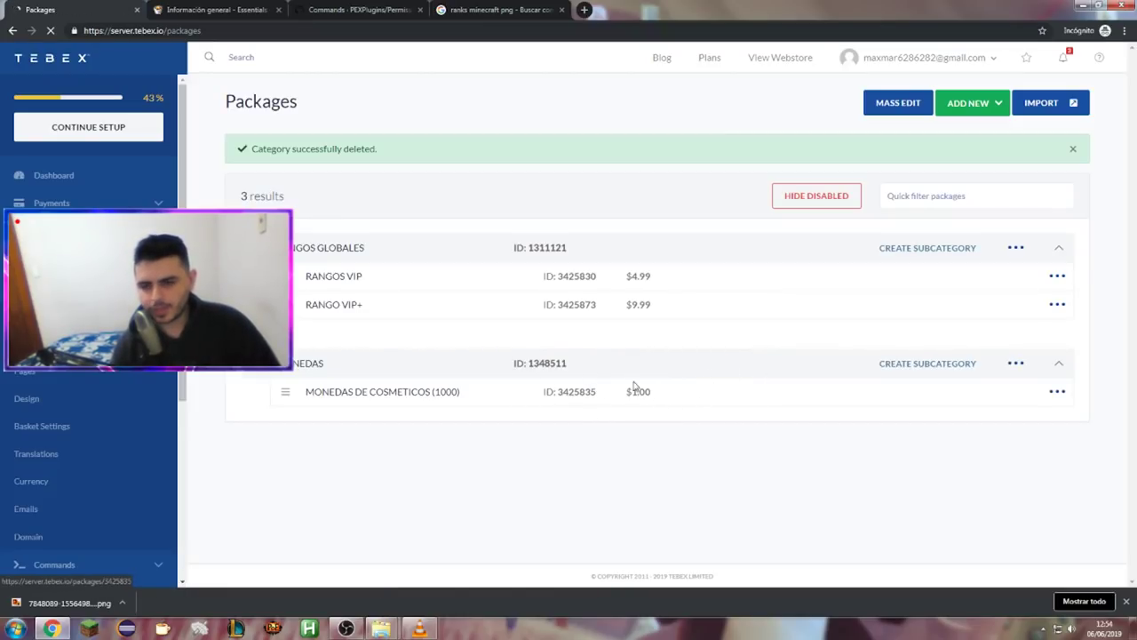
# Step: Open the RANGOS VIP package, try the option that disables it and removes it from the webstore, and save the package
pyautogui.click(1057, 276)
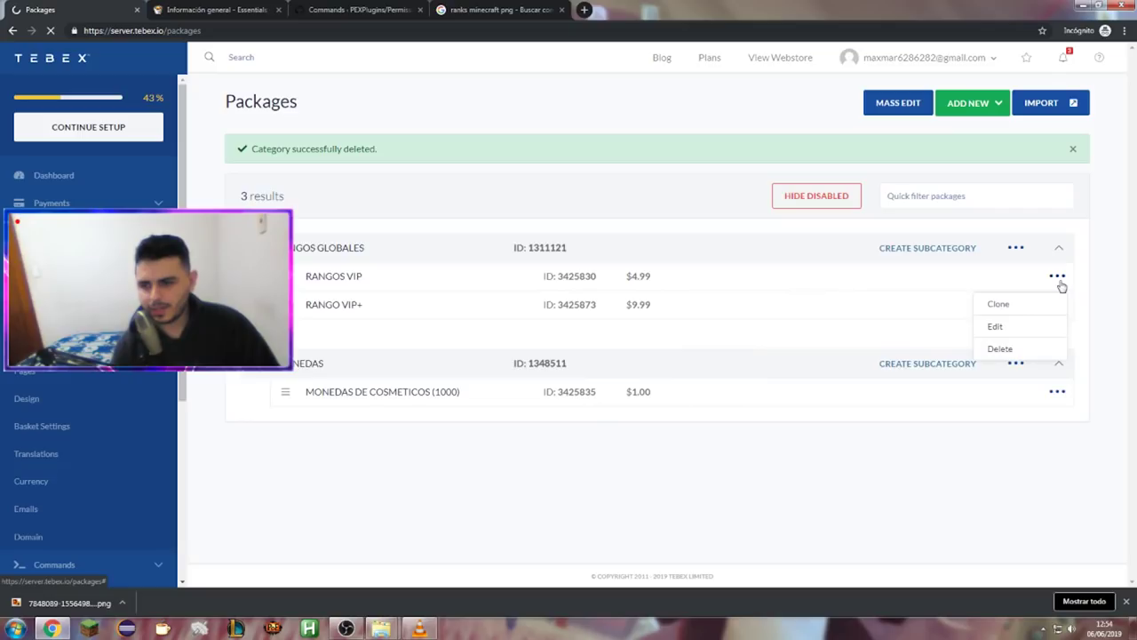
pyautogui.click(1012, 335)
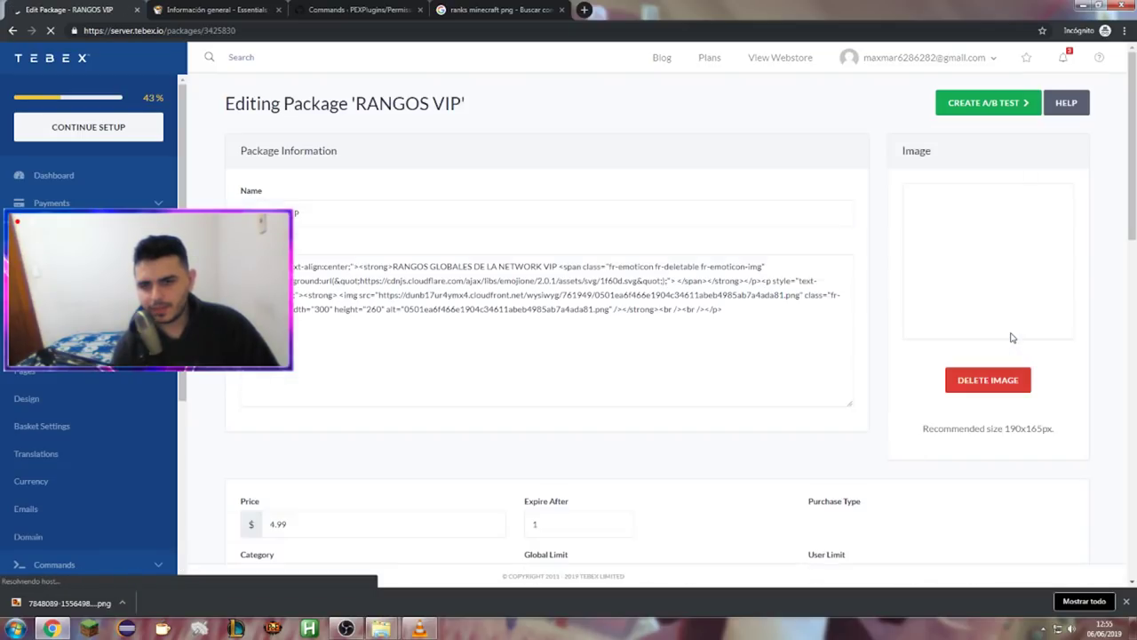
pyautogui.scroll(-10, 640, 420)
pyautogui.click(1049, 213)
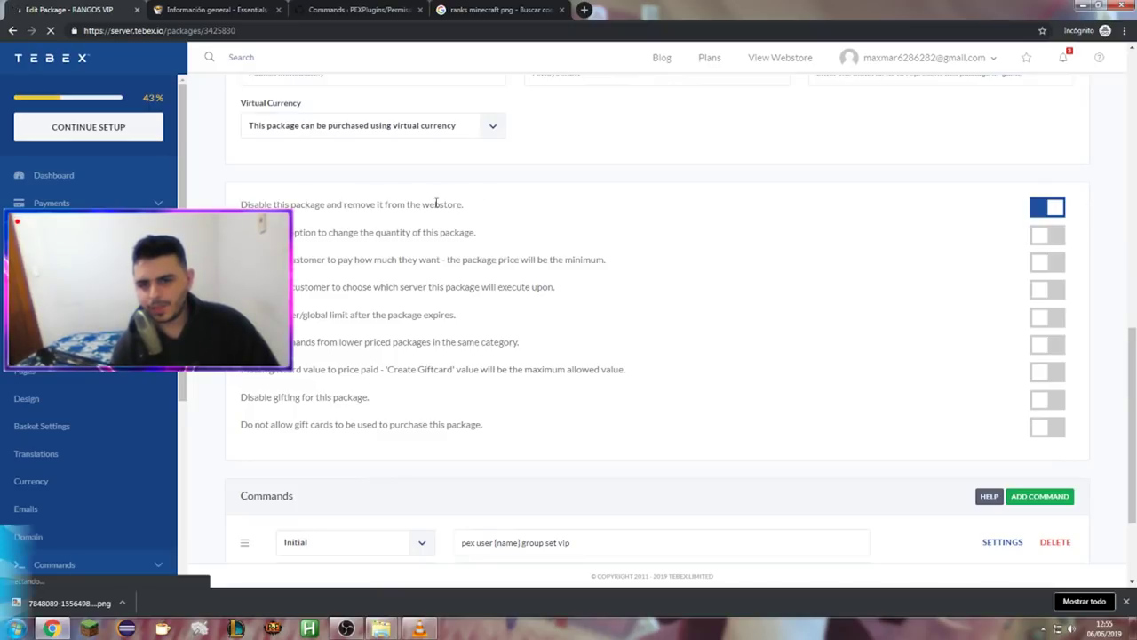
pyautogui.click(1033, 209)
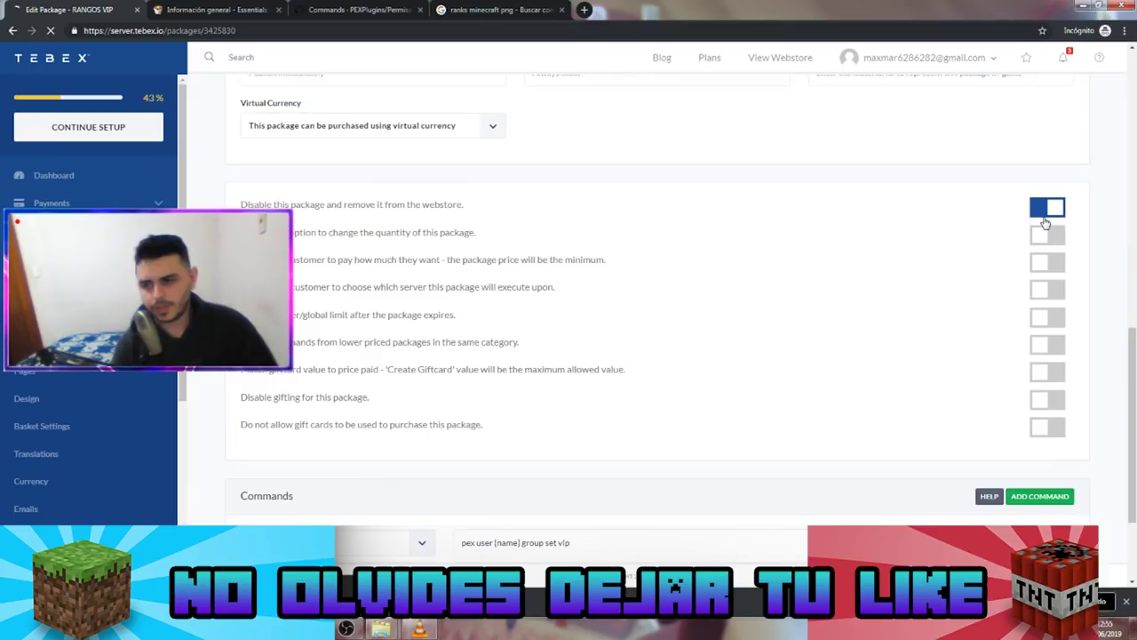
pyautogui.click(1033, 209)
pyautogui.scroll(-2, 294, 521)
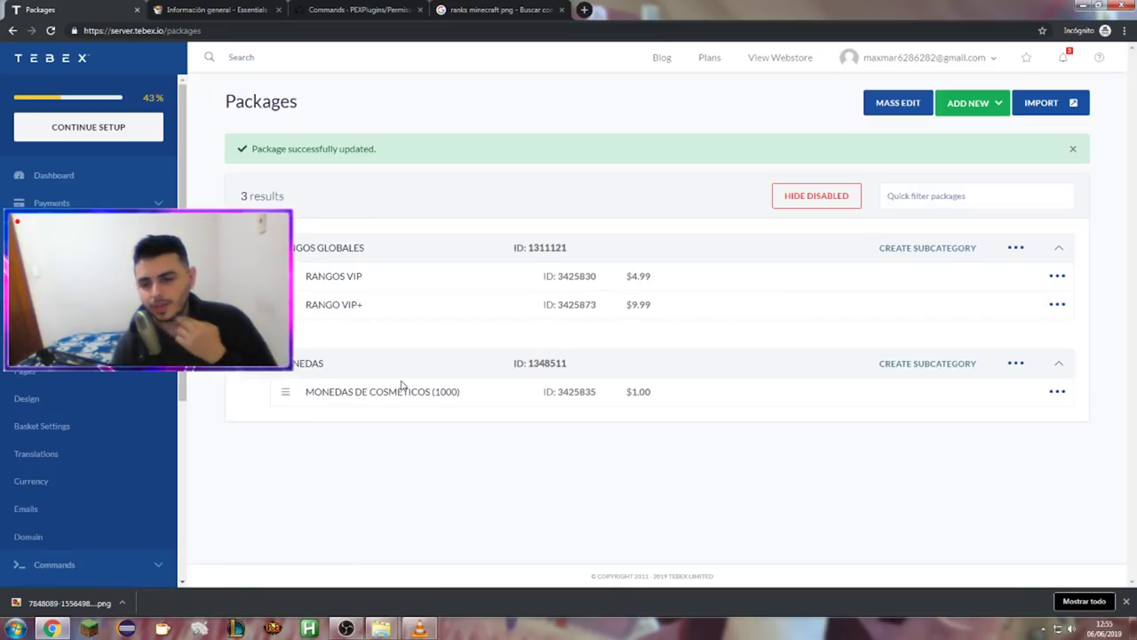
pyautogui.click(235, 12)
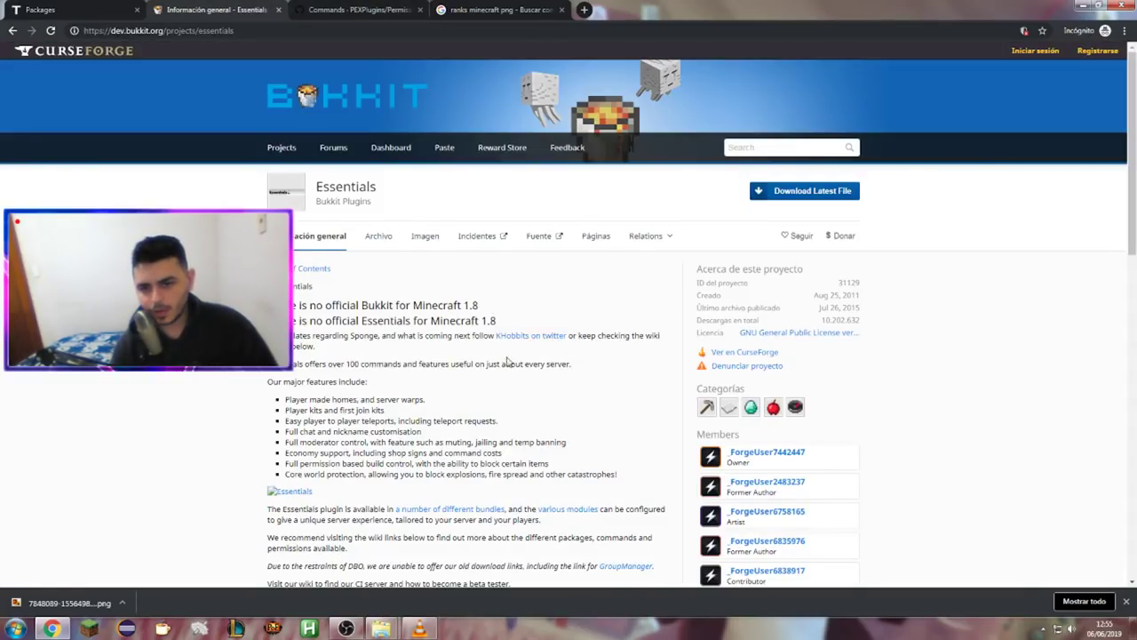
pyautogui.click(41, 9)
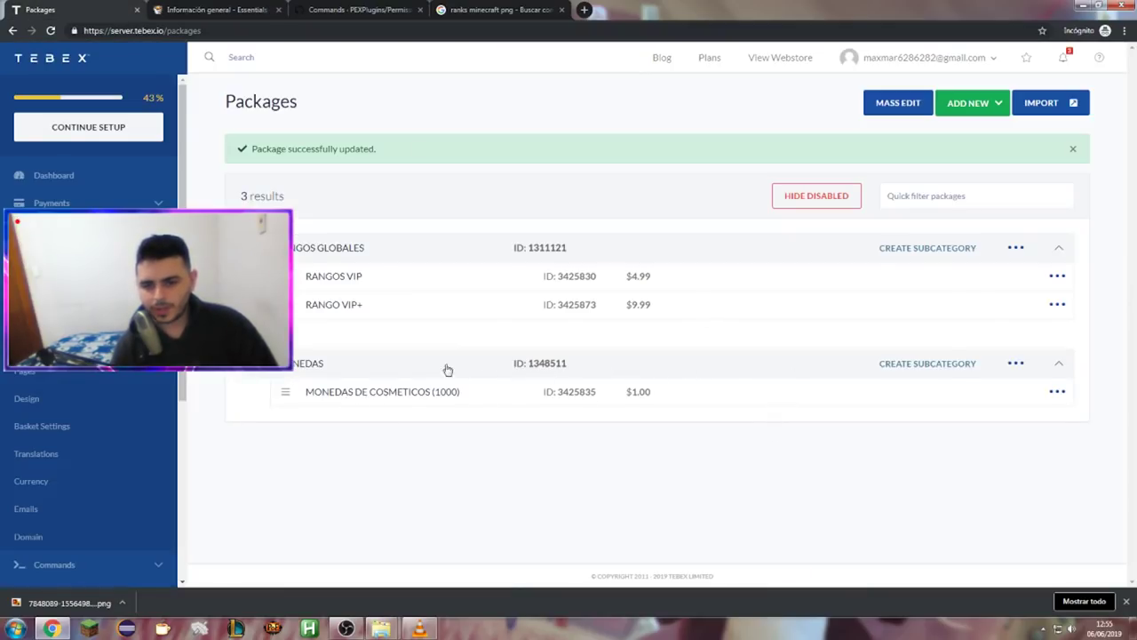
# Step: Start a new package category and name it "MONEDAS SURVIVAL"
pyautogui.click(997, 107)
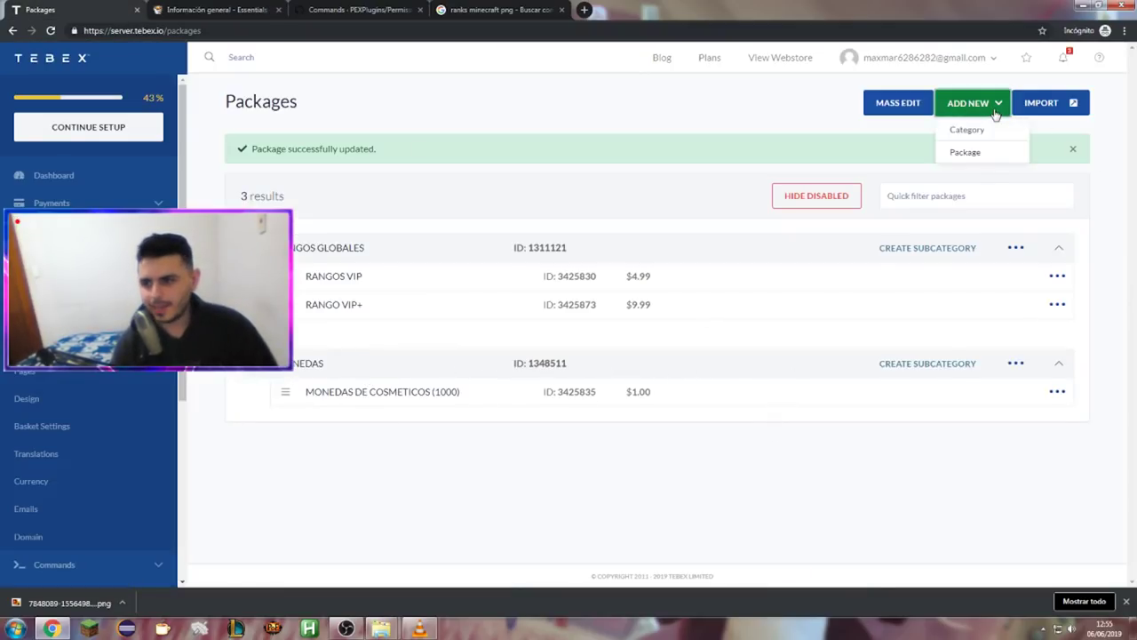
pyautogui.click(976, 132)
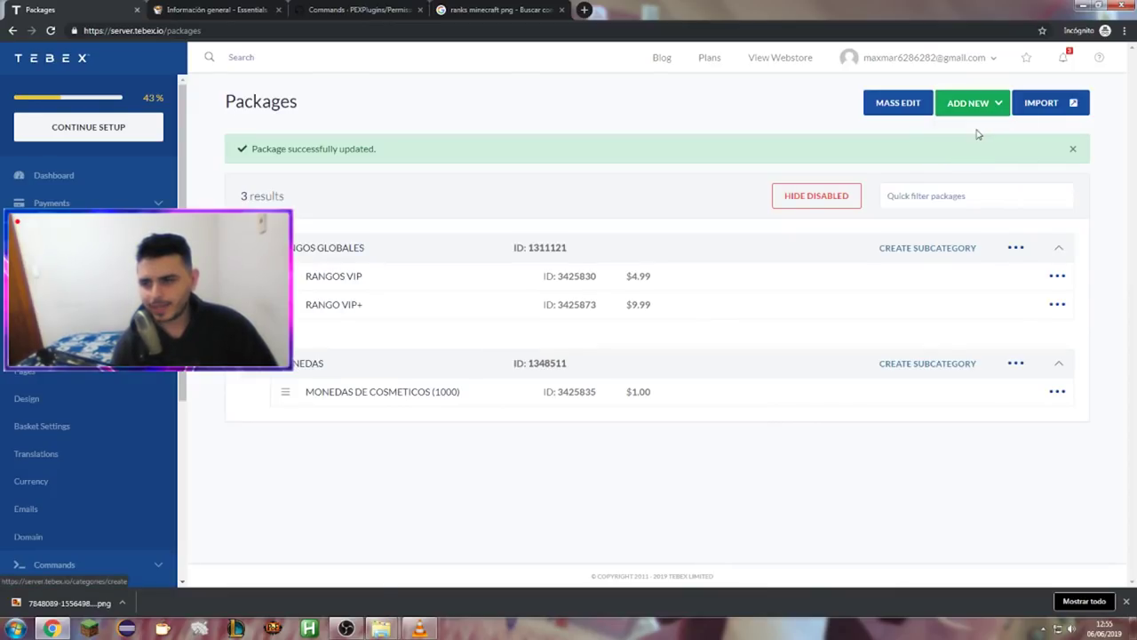
pyautogui.click(266, 213)
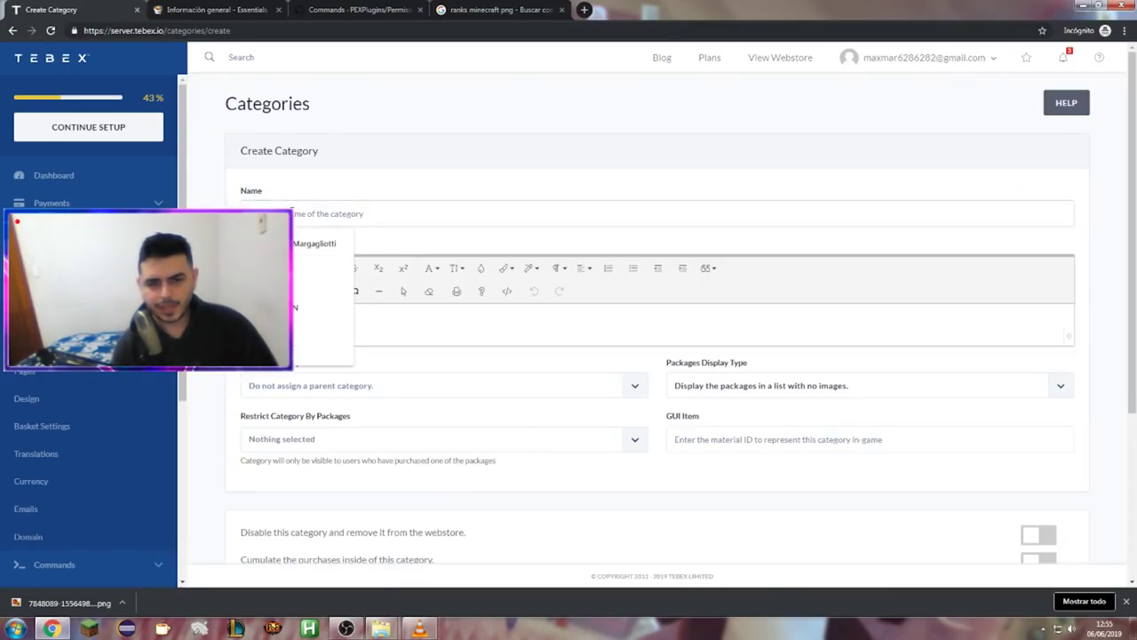
pyautogui.write('Rangos')
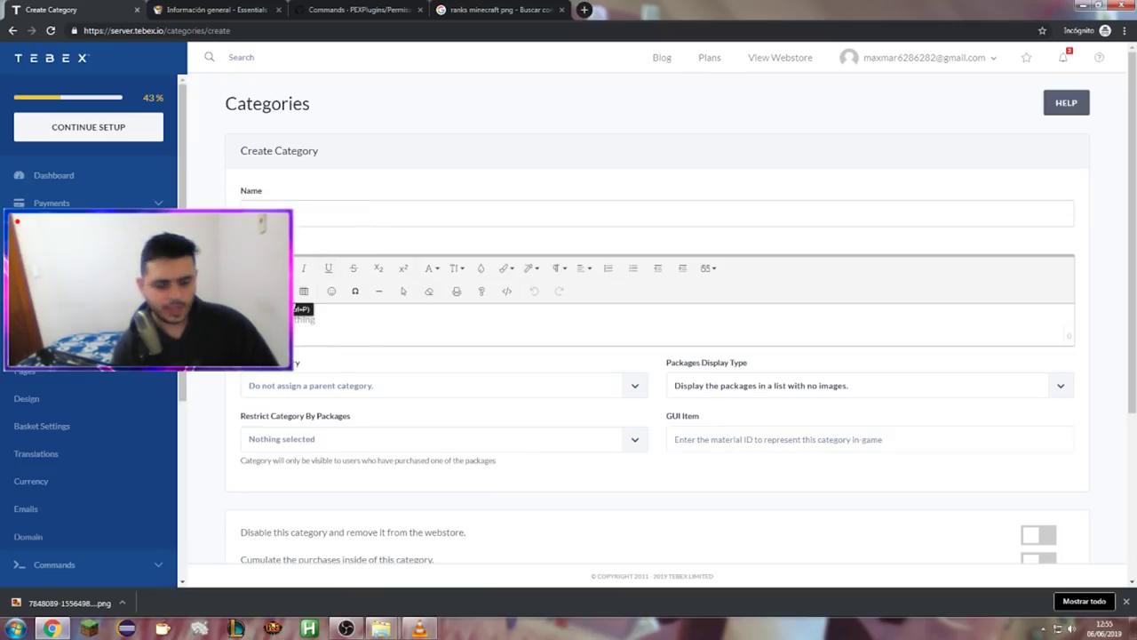
pyautogui.write(' SURVIVAL')
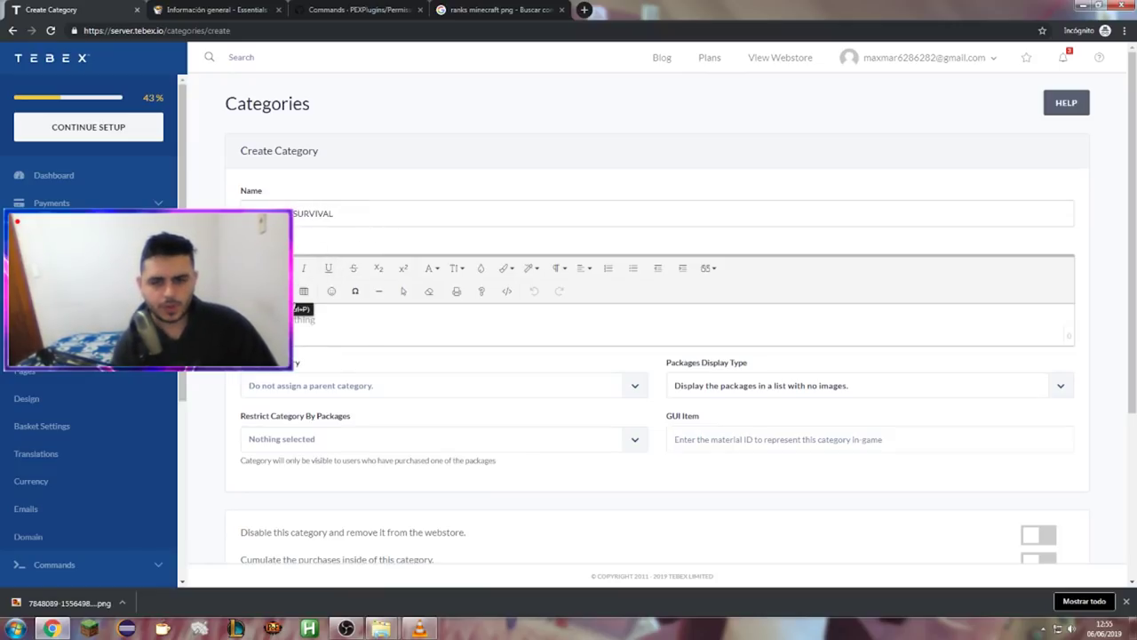
# Step: Set the new category to display its packages in a grid with their images included, and create the category
pyautogui.scroll(-3, 756, 371)
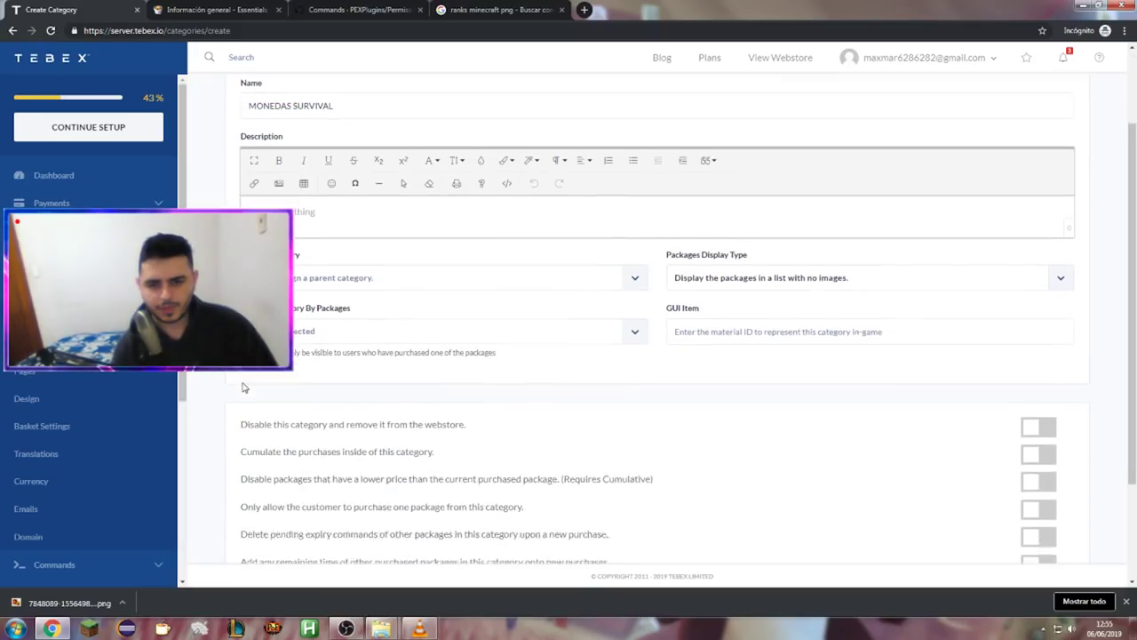
pyautogui.click(827, 156)
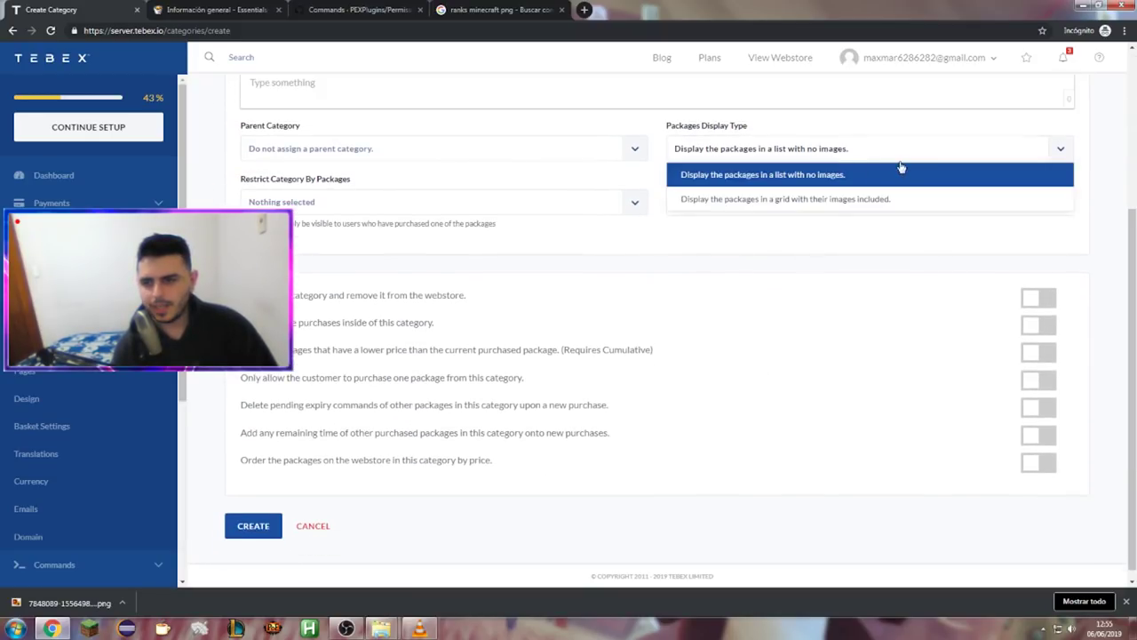
pyautogui.click(857, 199)
pyautogui.scroll(2, 855, 203)
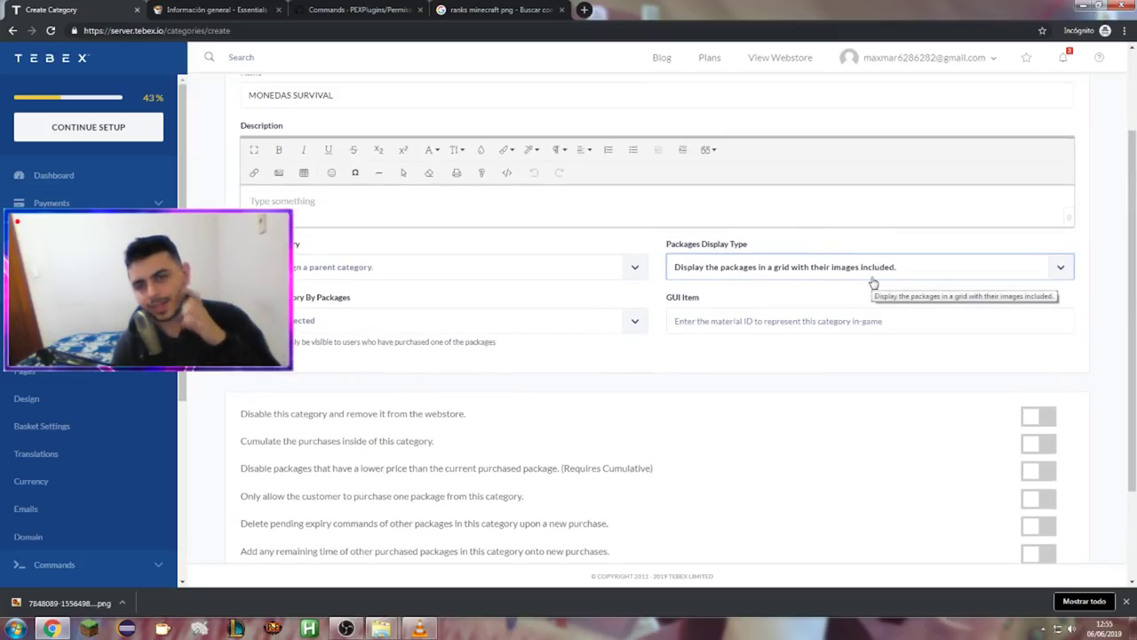
pyautogui.scroll(-2, 873, 282)
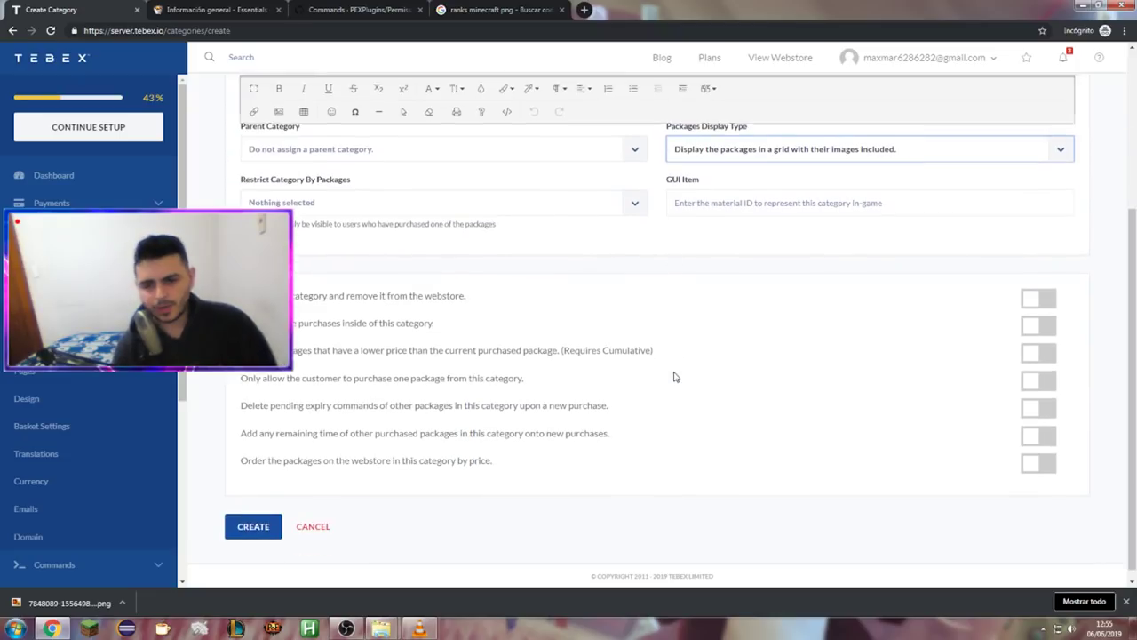
pyautogui.click(254, 525)
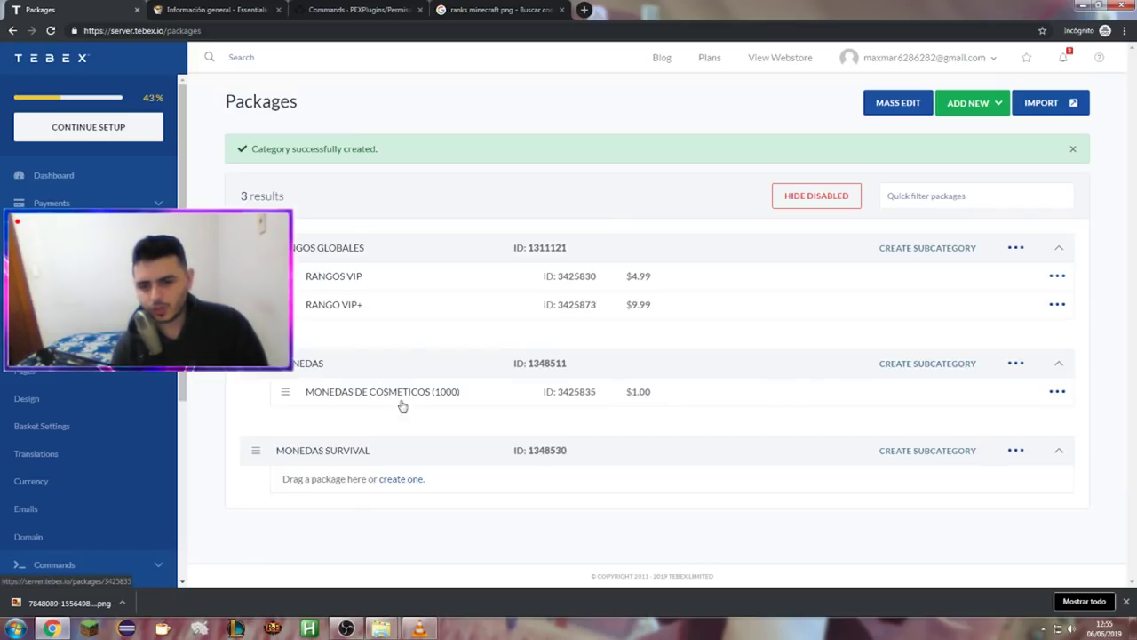
# Step: Clone the MONEDAS DE COSMETICOS (1000) package and rename the copy "MONEDAS DE COSMETICOS (5000)"
pyautogui.click(1058, 391)
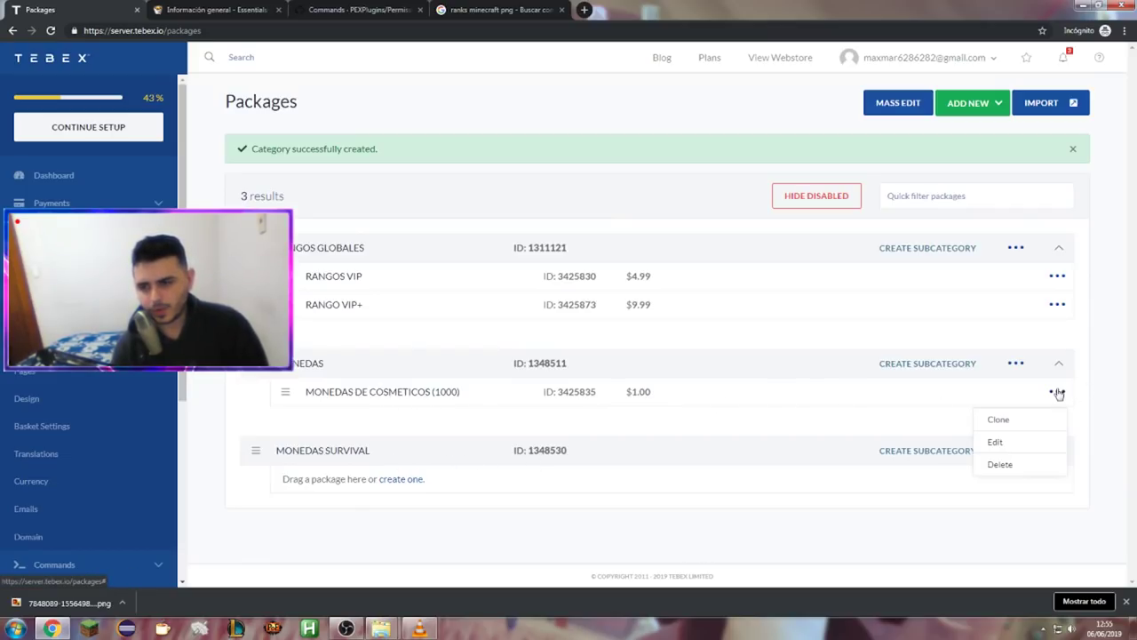
pyautogui.click(1022, 421)
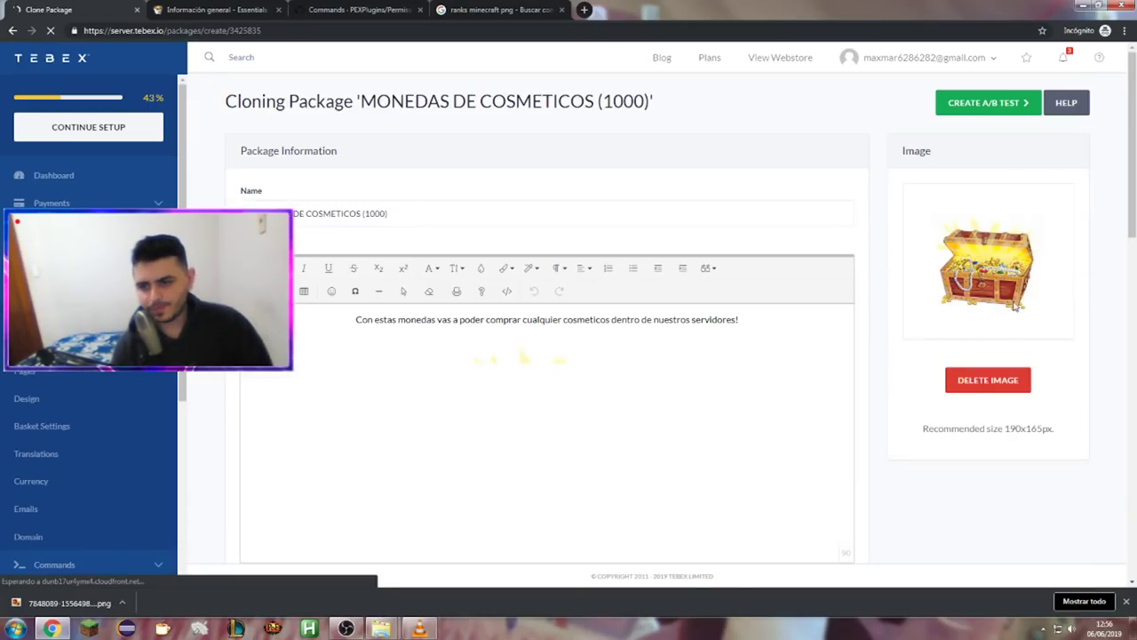
pyautogui.click(384, 214)
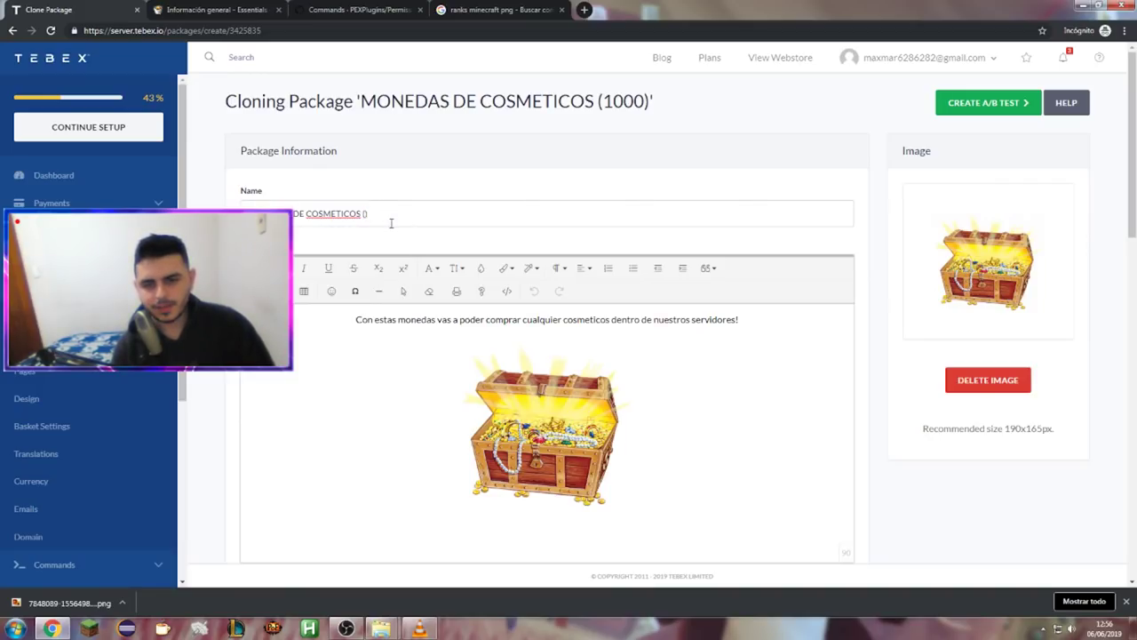
# Step: Replace the description text above the chest image with "Con estas monedas vas a poder comprar en survival!"
pyautogui.scroll(-3, 723, 340)
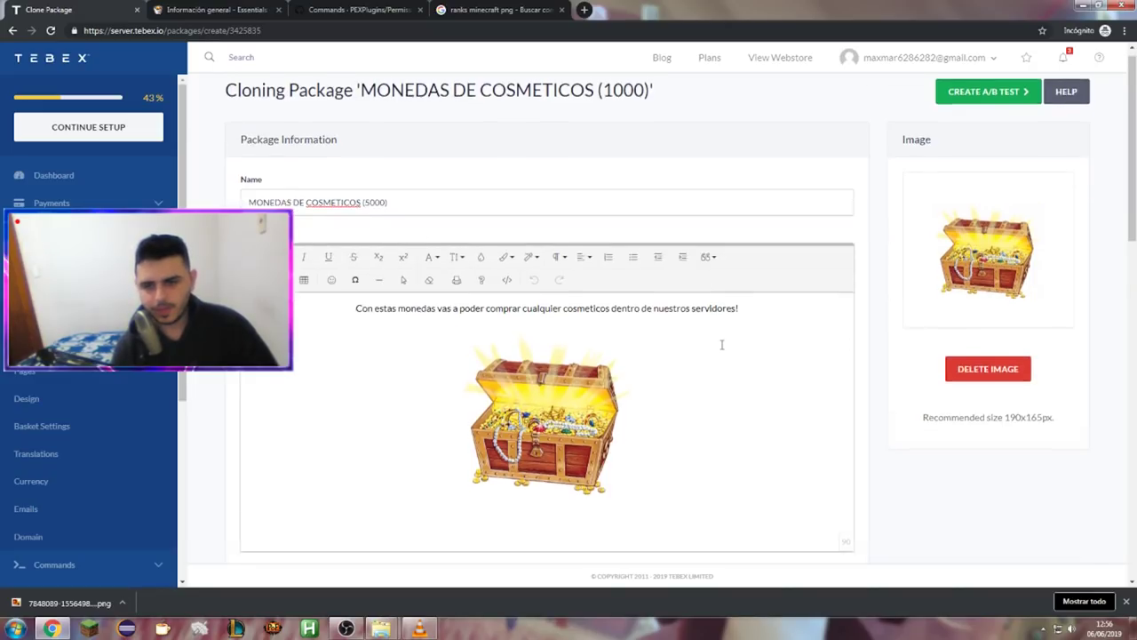
pyautogui.scroll(2, 441, 274)
pyautogui.moveTo(354, 199); pyautogui.dragTo(844, 198)
pyautogui.write('Con estas mo')
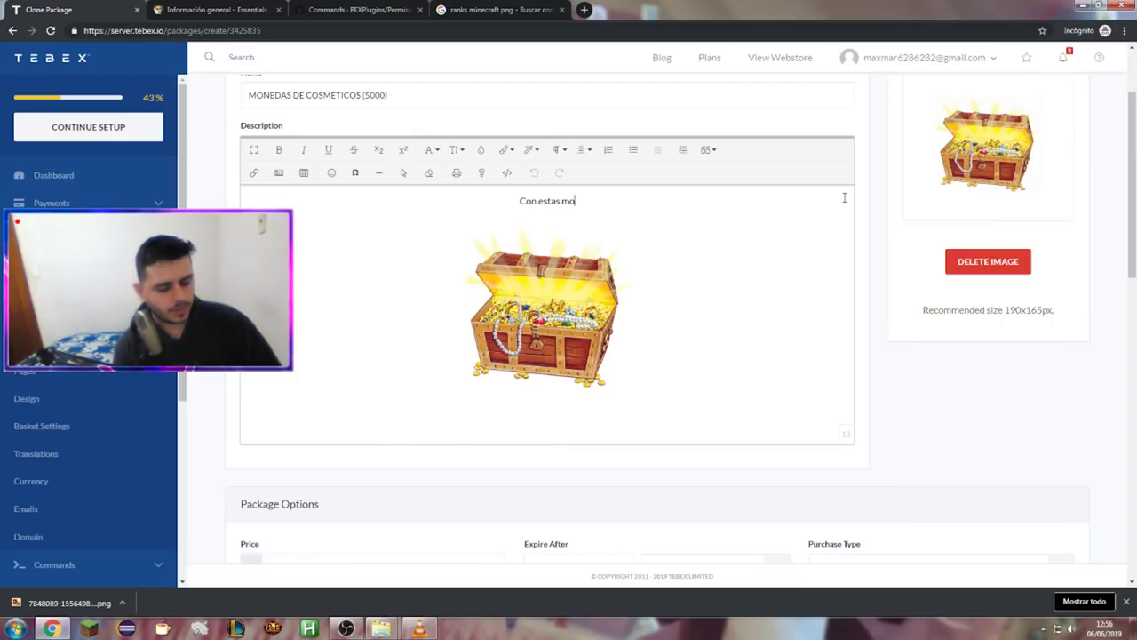
pyautogui.write('nedas vas a póder')
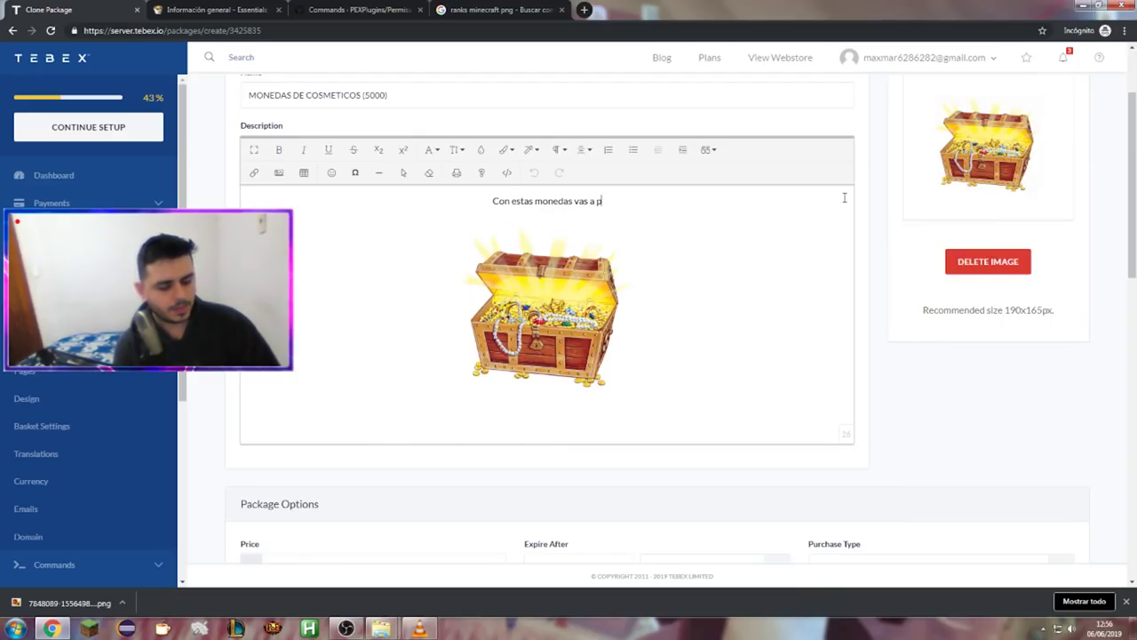
pyautogui.press('BackSpace')
pyautogui.press('BackSpace')
pyautogui.press('BackSpace')
pyautogui.press('BackSpace')
pyautogui.press('BackSpace')
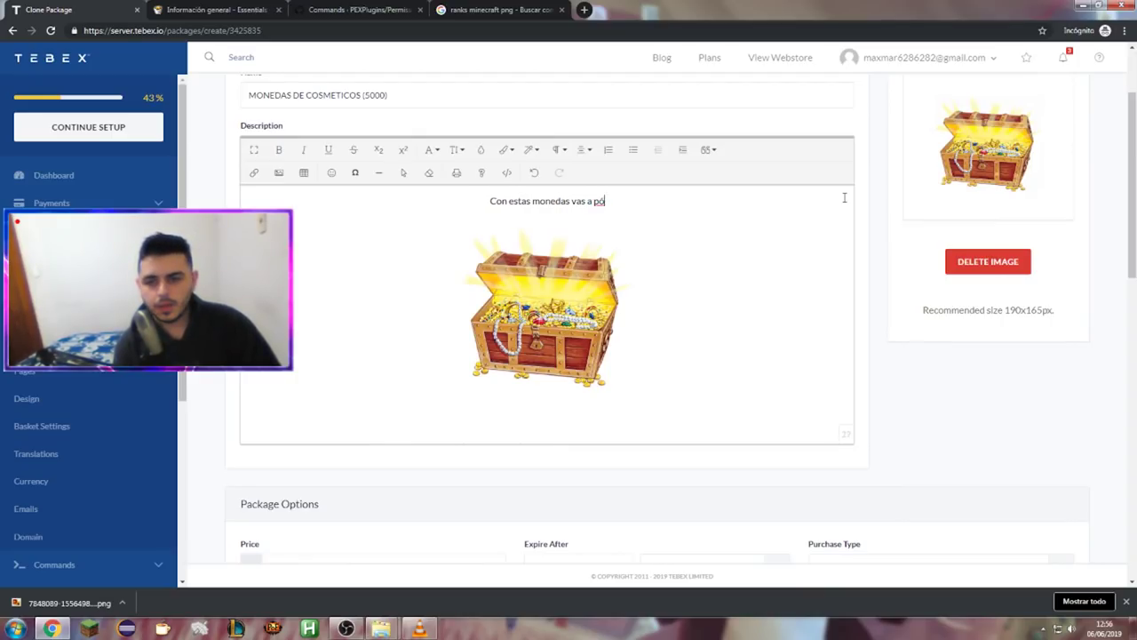
pyautogui.write('poder com')
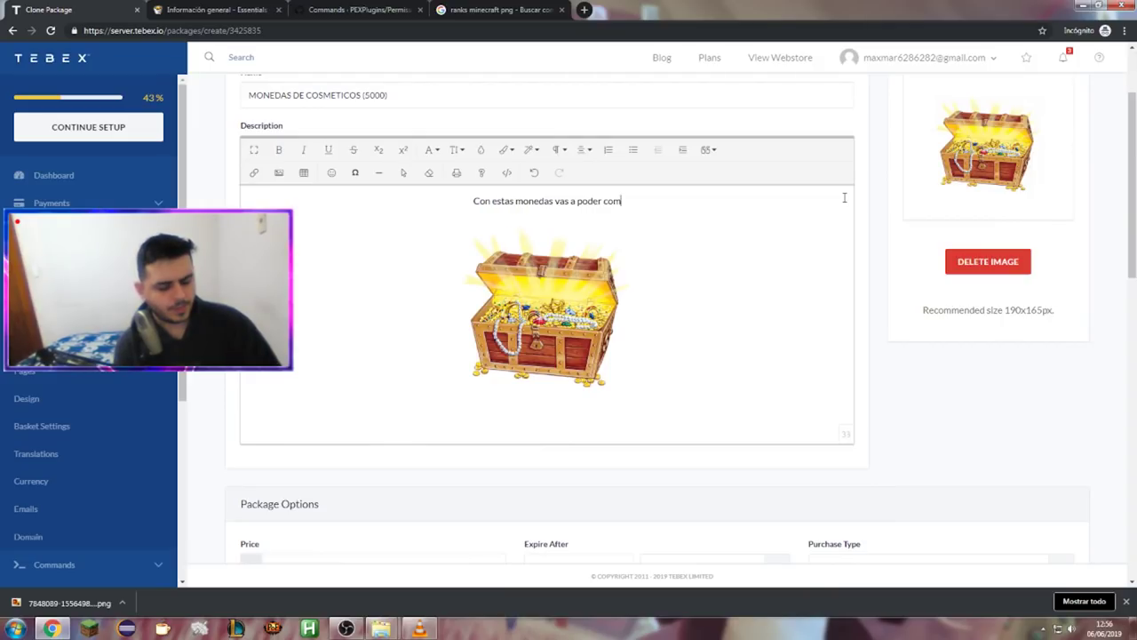
pyautogui.write('prar en survival!')
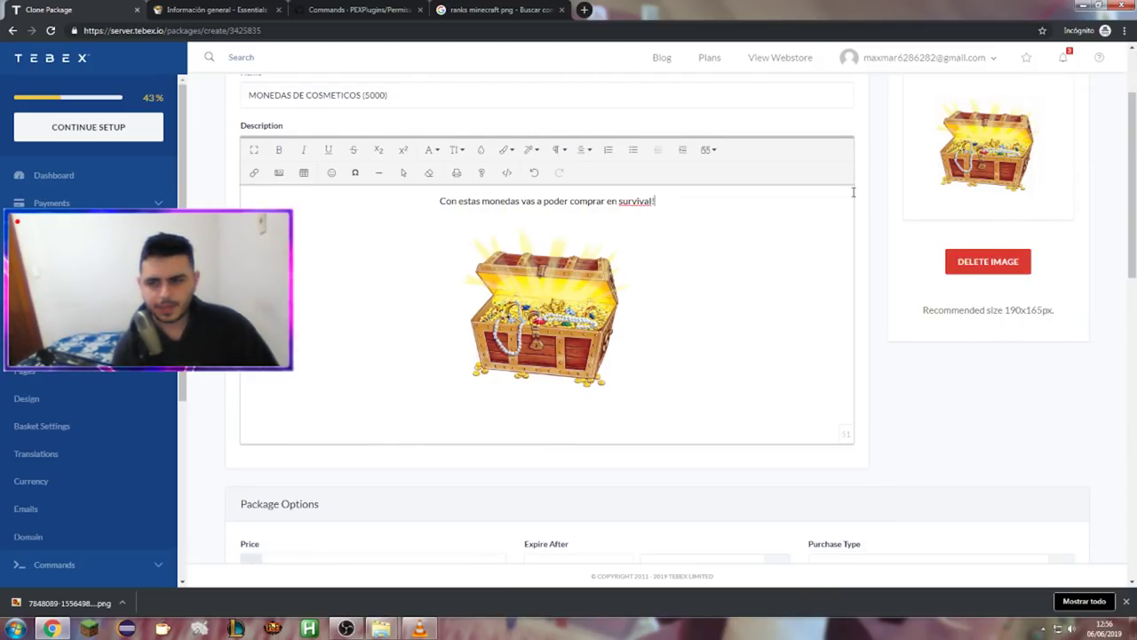
# Step: Edit the cloned package's price in the package options
pyautogui.scroll(-3, 853, 192)
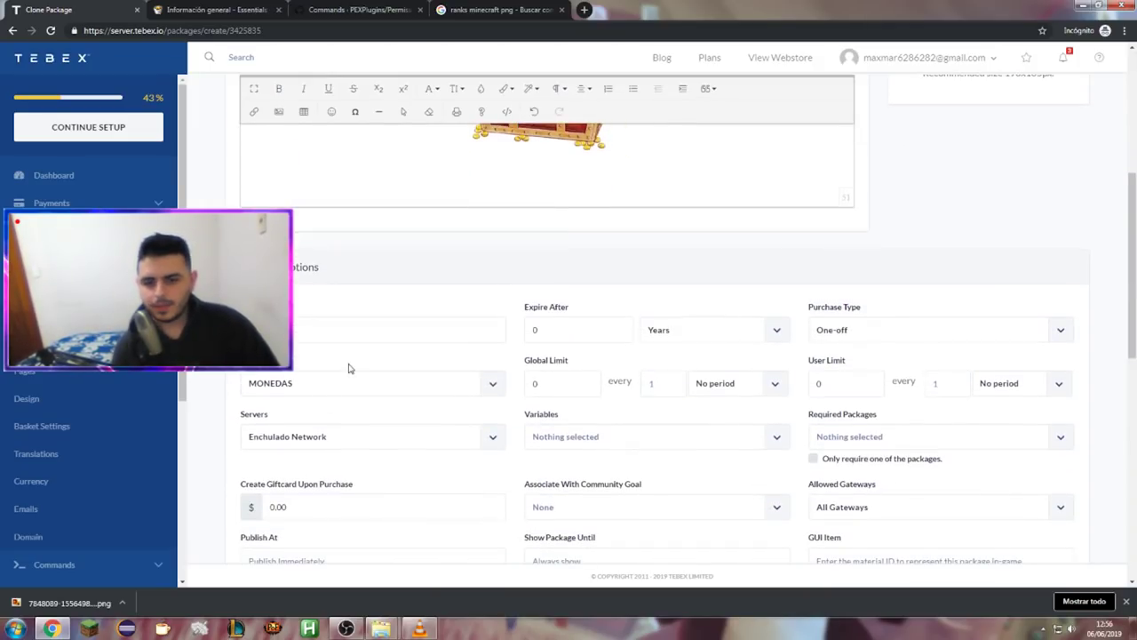
pyautogui.click(322, 337)
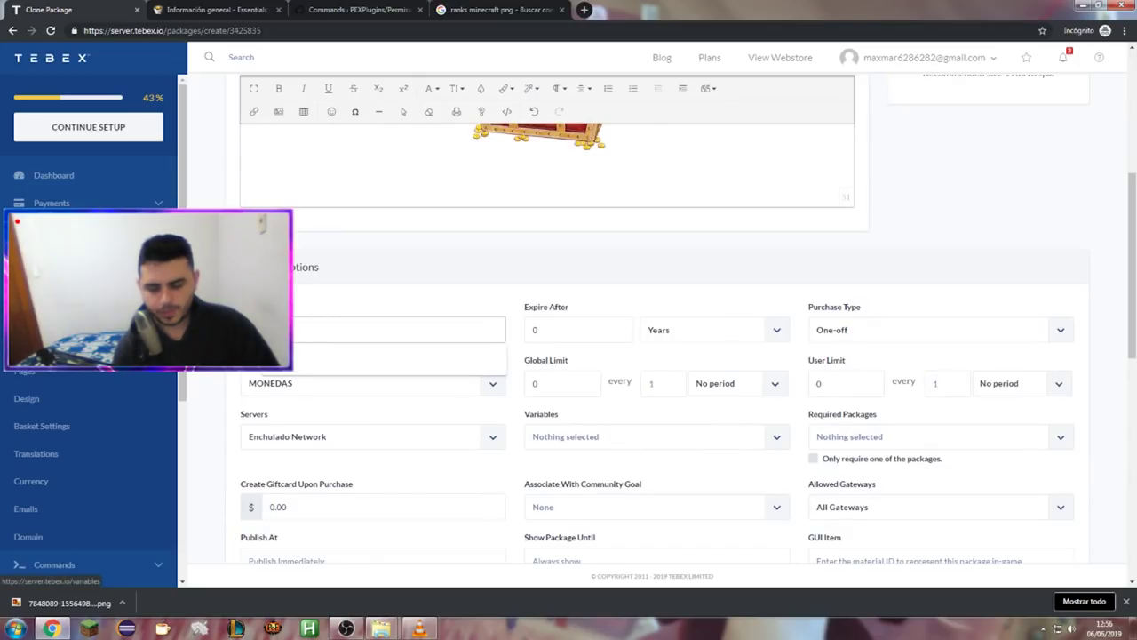
pyautogui.scroll(-1, 678, 391)
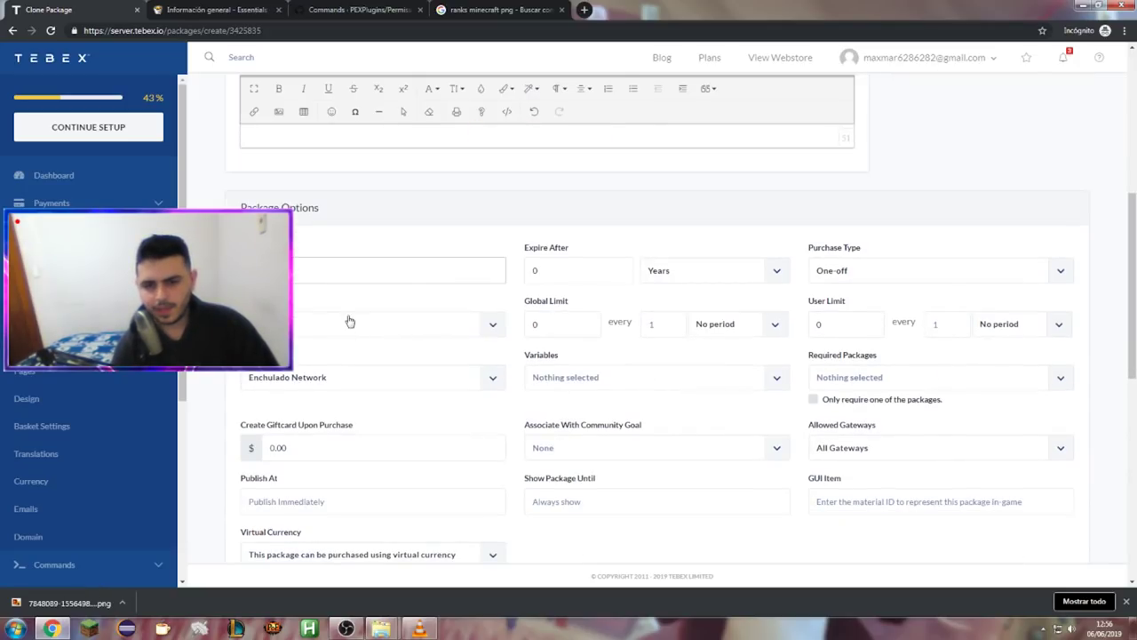
# Step: Deselect the Enchulado Network server for the cloned package and select it again
pyautogui.click(335, 384)
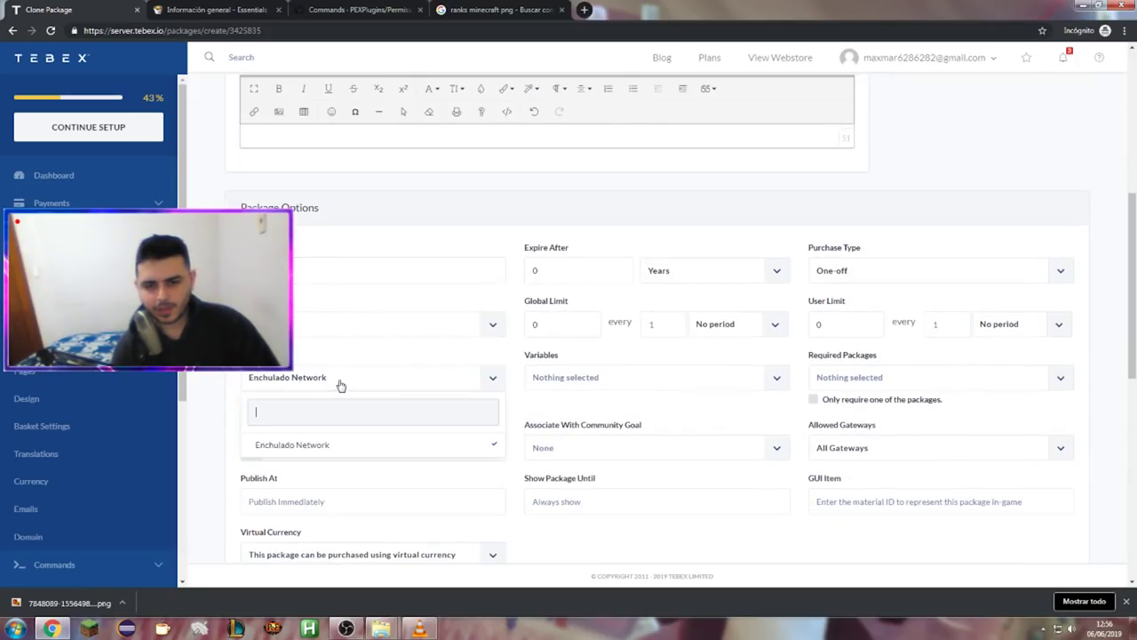
pyautogui.click(327, 446)
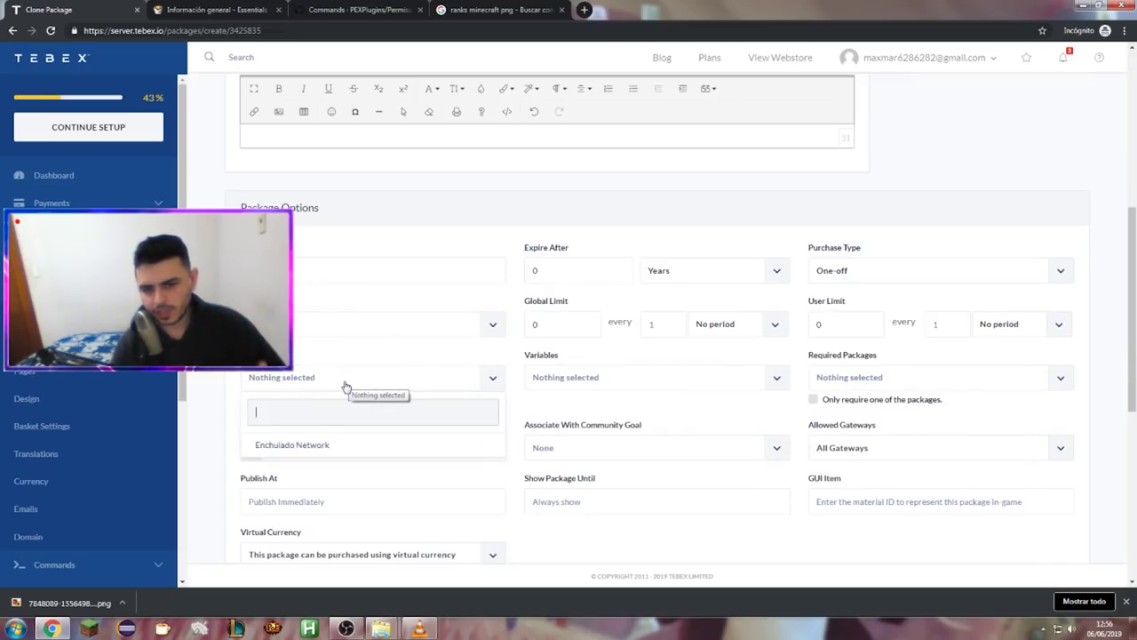
pyautogui.click(347, 386)
pyautogui.click(352, 381)
pyautogui.click(325, 444)
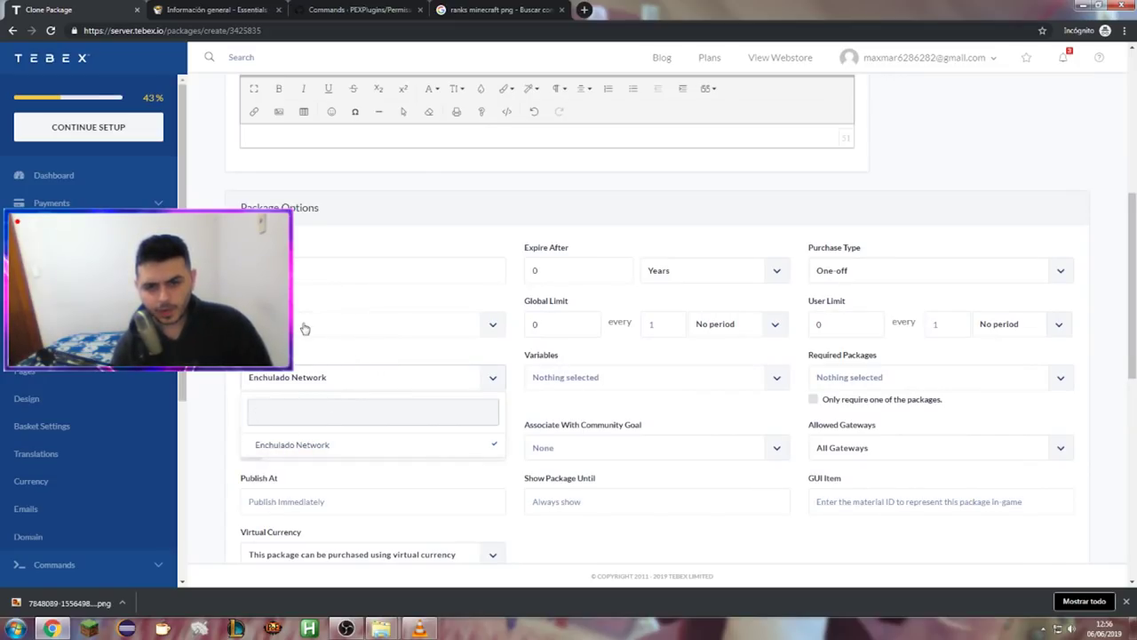
# Step: Assign the cloned package to the MONEDAS SURVIVAL category and check its expiry period options
pyautogui.click(363, 331)
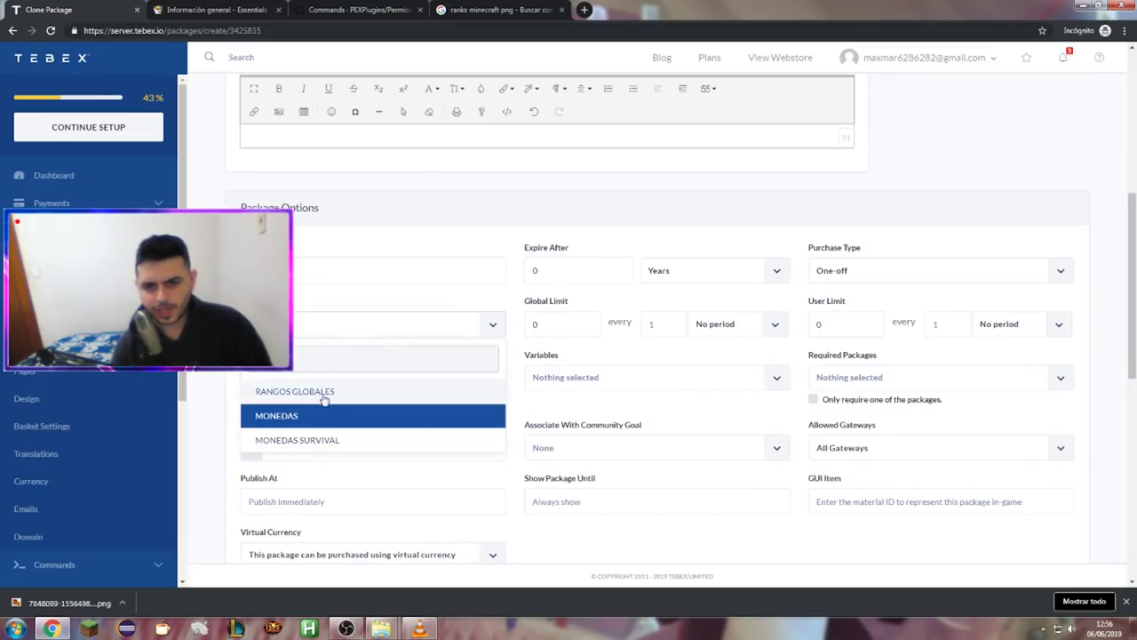
pyautogui.click(330, 441)
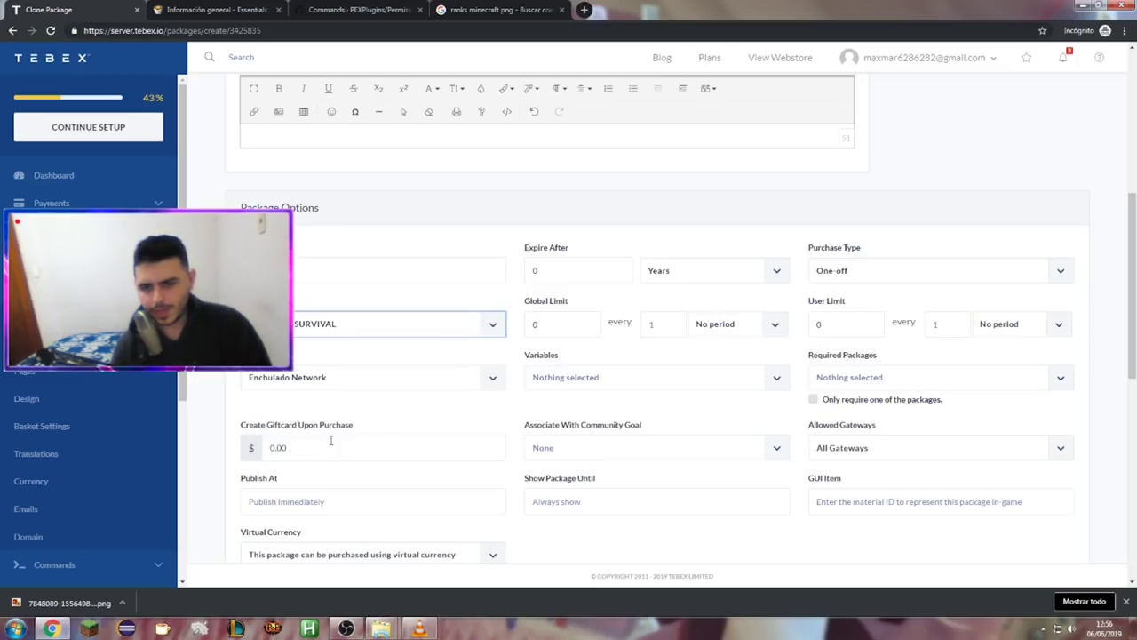
pyautogui.click(673, 279)
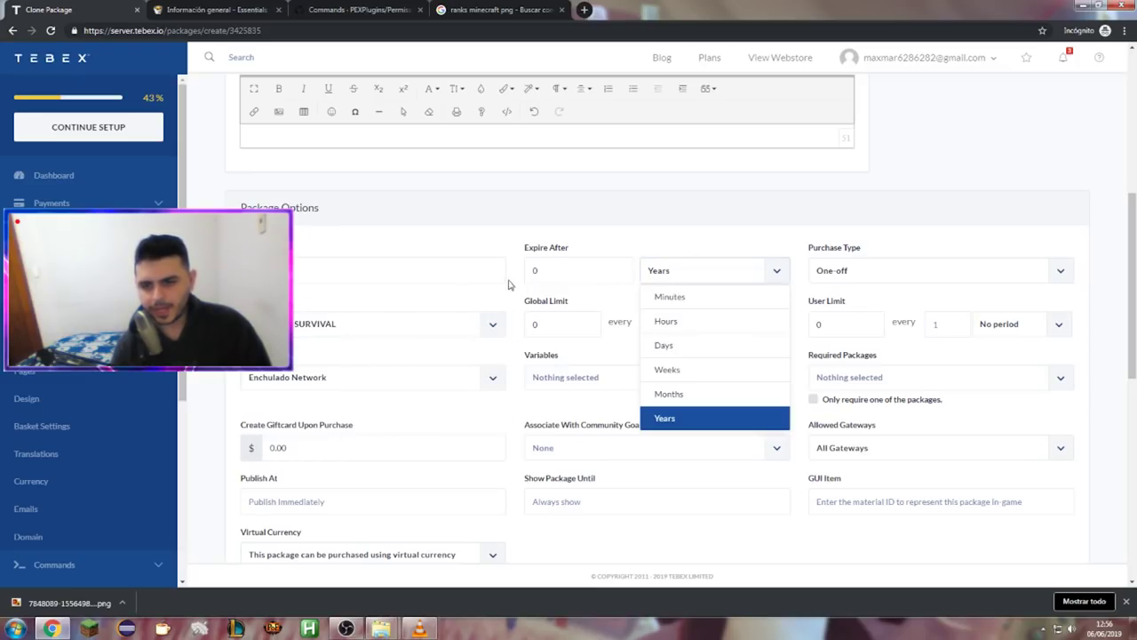
pyautogui.click(571, 277)
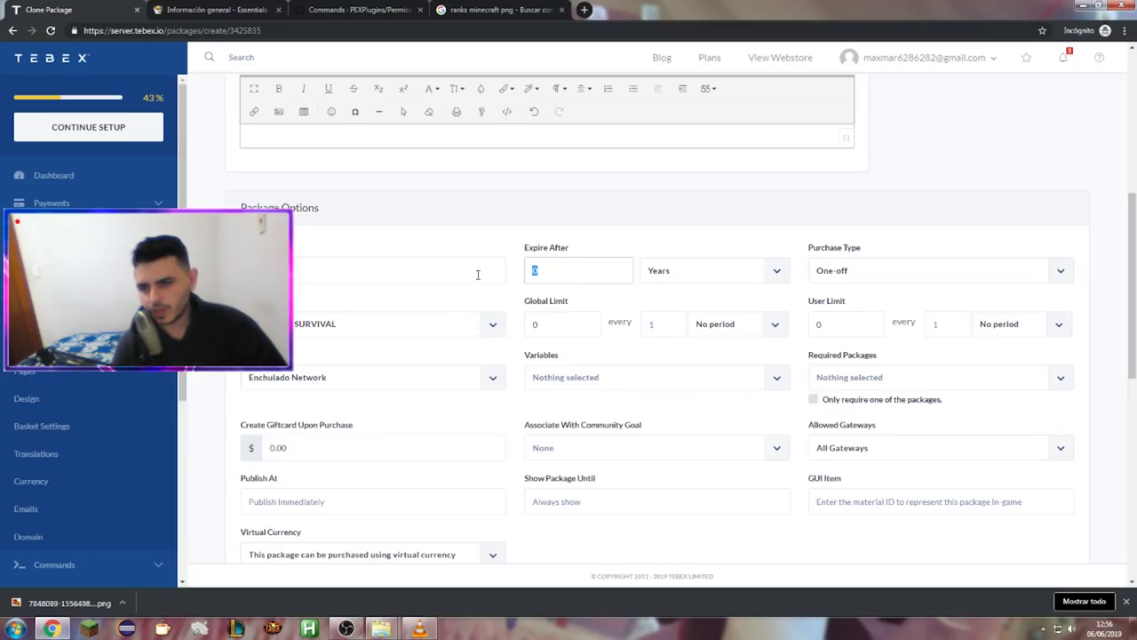
# Step: Delete the cloned package's two existing commands and add two blank command rows with the Initial trigger
pyautogui.scroll(-2, 481, 320)
pyautogui.scroll(-4, 473, 388)
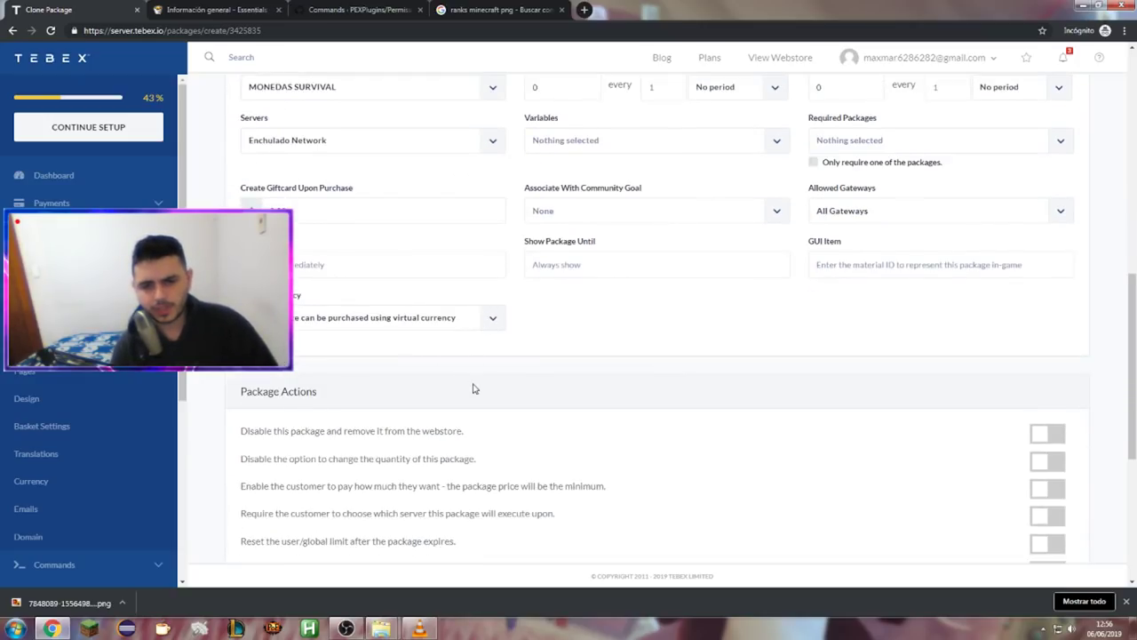
pyautogui.scroll(-1, 472, 388)
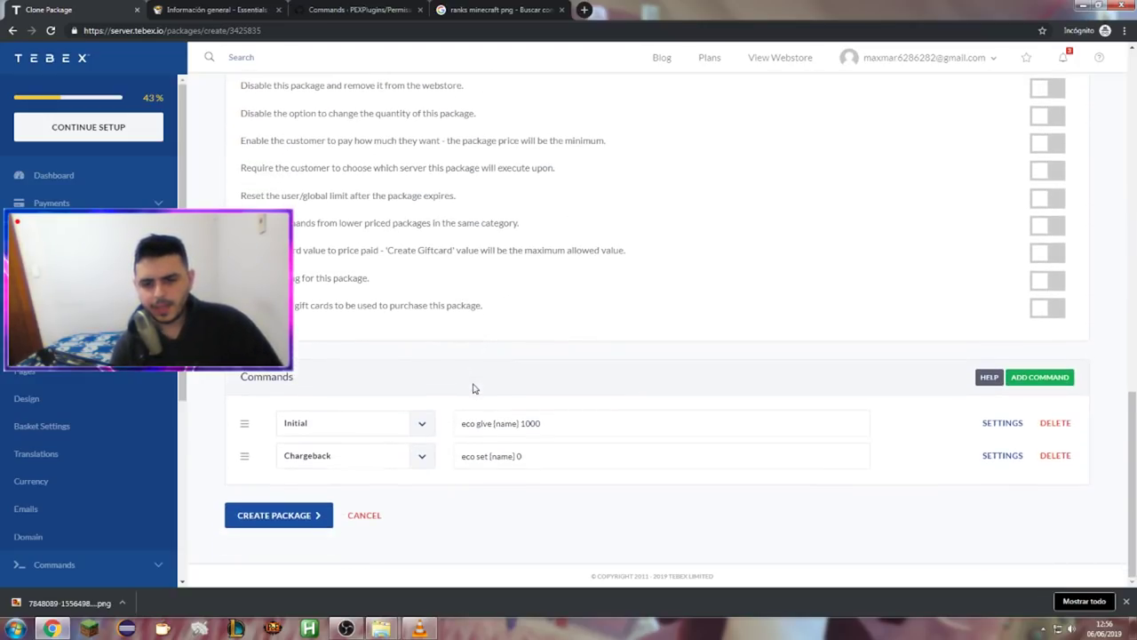
pyautogui.click(1056, 424)
pyautogui.click(1062, 457)
pyautogui.click(1046, 421)
pyautogui.click(1044, 412)
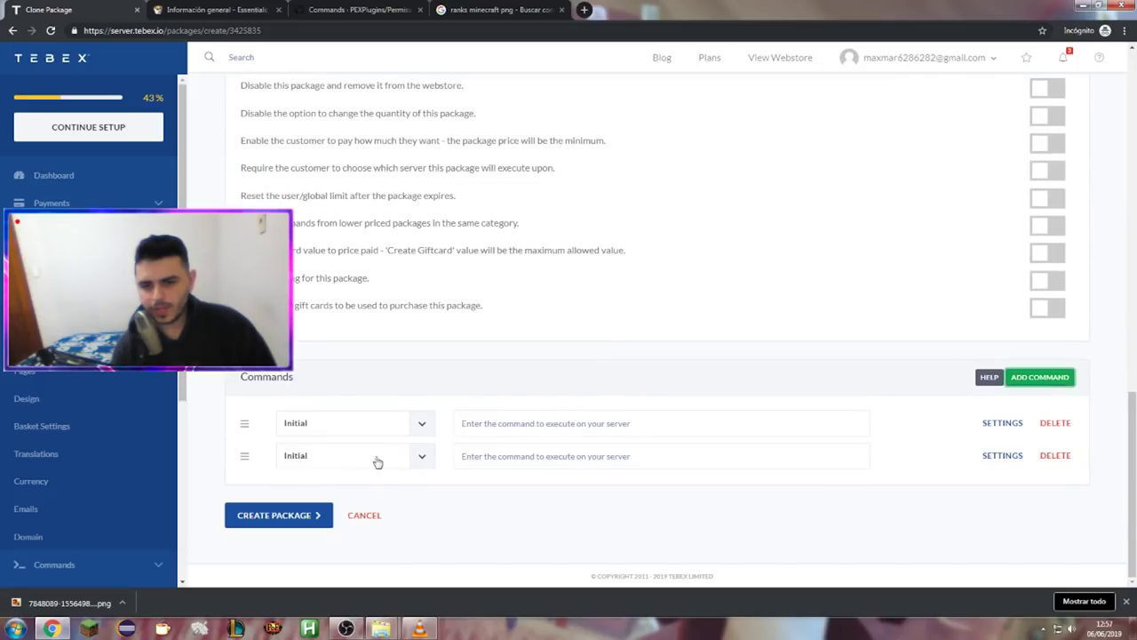
# Step: Enter "eco give {name} 5000" as the package's first command, with the Initial trigger
pyautogui.click(504, 425)
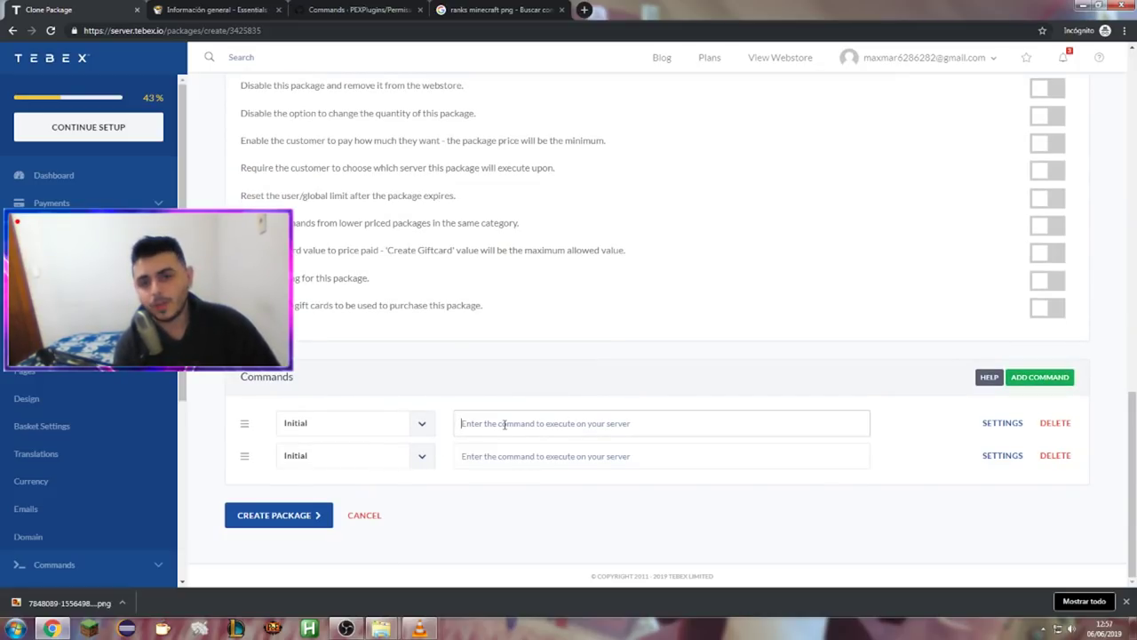
pyautogui.write('eco giv')
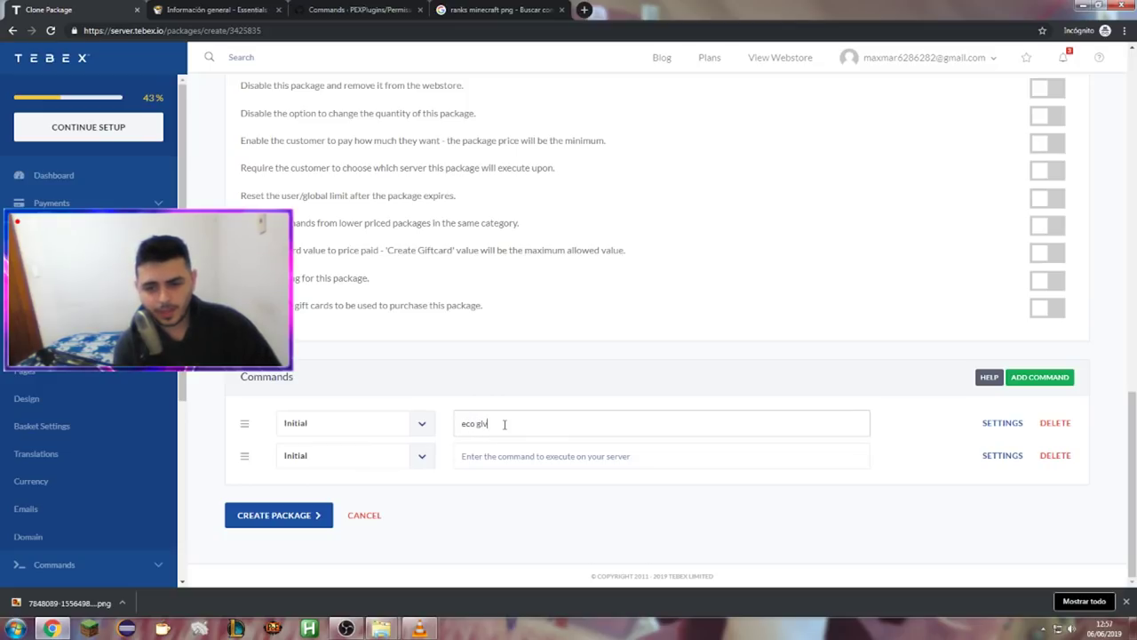
pyautogui.write('e [name]')
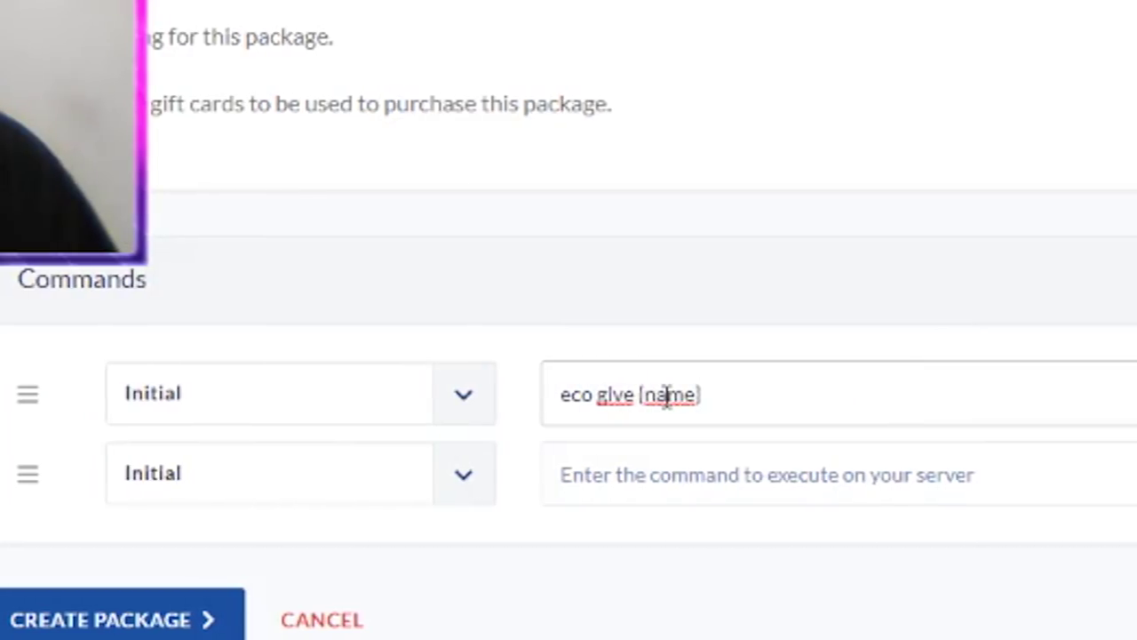
pyautogui.write(' 5000')
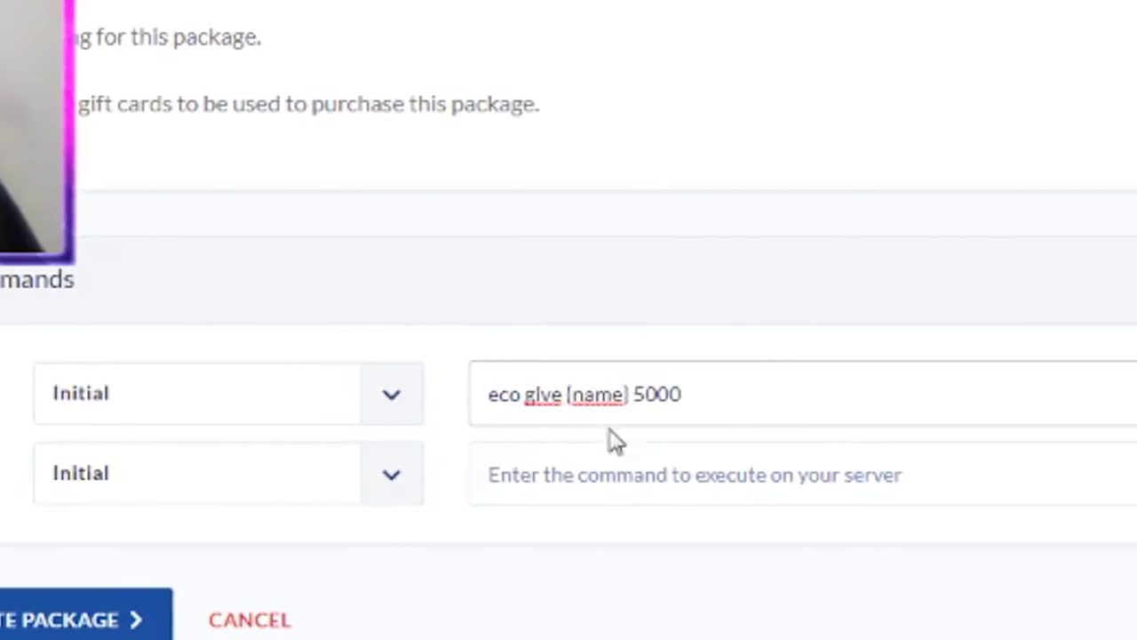
# Step: Set the second command to the Chargeback trigger with "eco set {name} 0", adapted from a copy of the first command
pyautogui.click(408, 474)
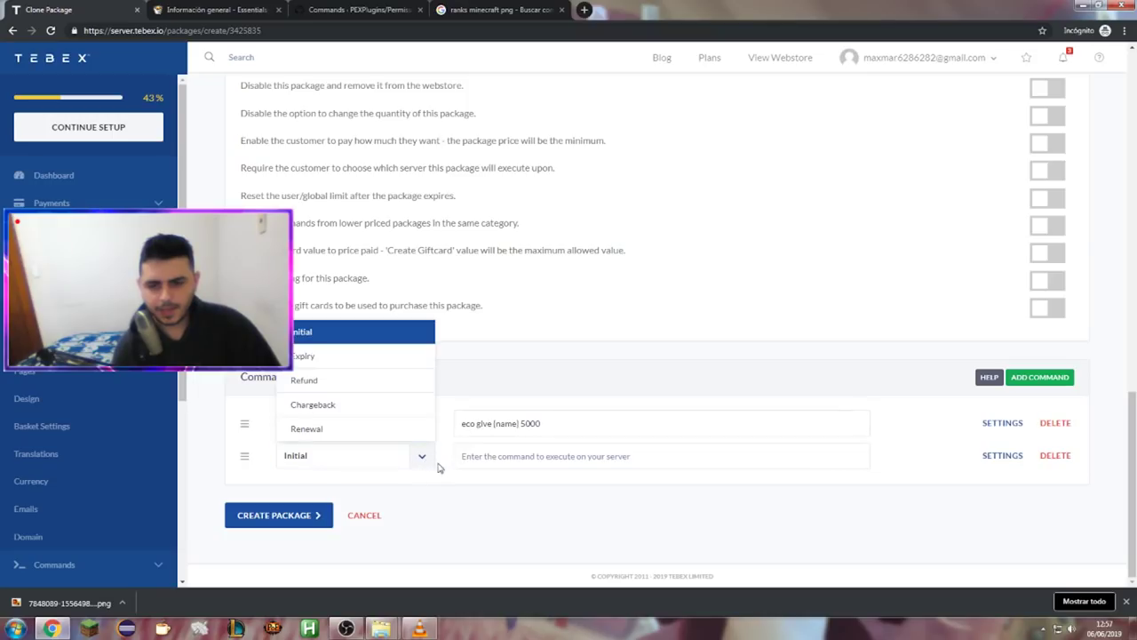
pyautogui.click(343, 404)
pyautogui.moveTo(569, 425); pyautogui.dragTo(399, 435)
pyautogui.hotkey('ctrl', 'c')
pyautogui.click(502, 461)
pyautogui.hotkey('ctrl', 'v')
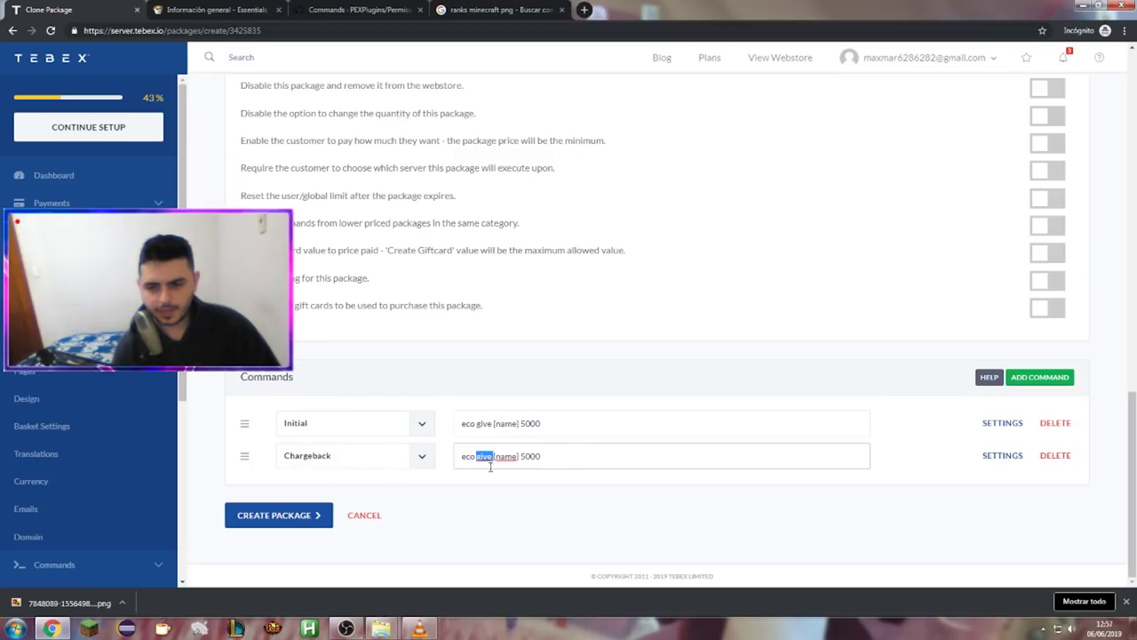
pyautogui.write('set')
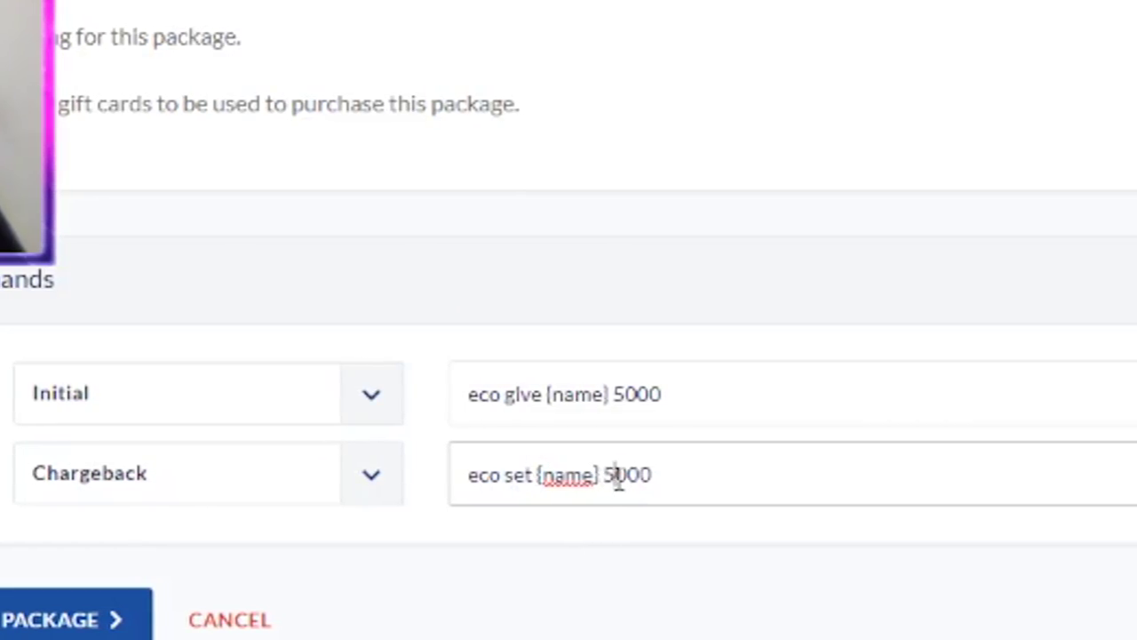
pyautogui.doubleClick(617, 477)
pyautogui.write('5')
pyautogui.press('BackSpace')
pyautogui.write('0')
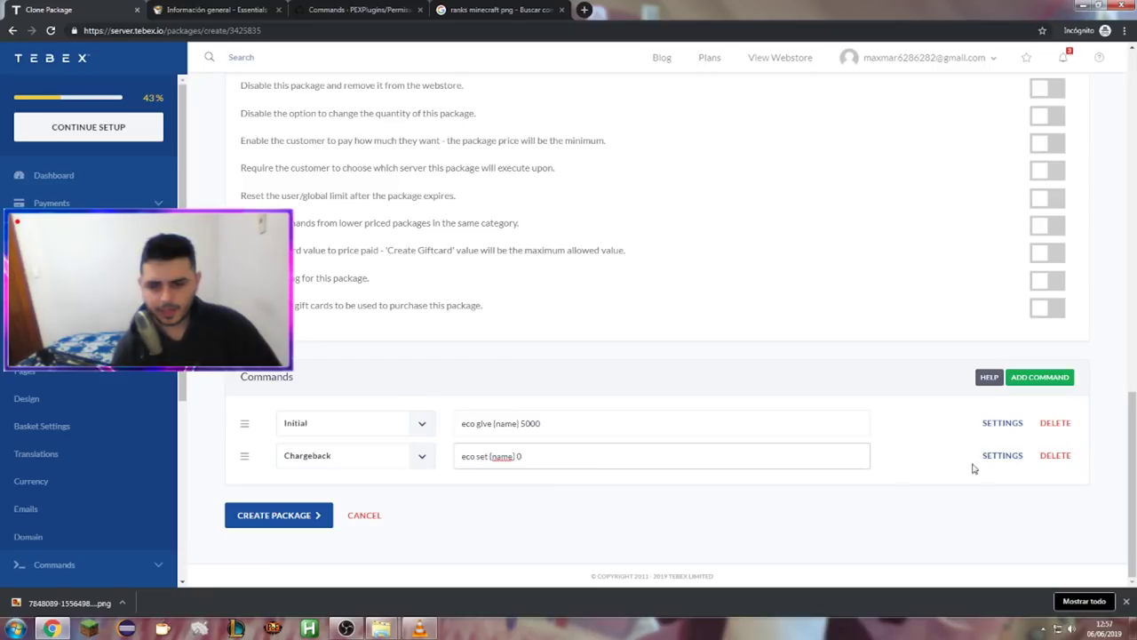
# Step: Add a third command with the Chargeback trigger reading "ban {name} por hacer un chageback de monedas en survival"
pyautogui.click(1040, 377)
pyautogui.click(364, 485)
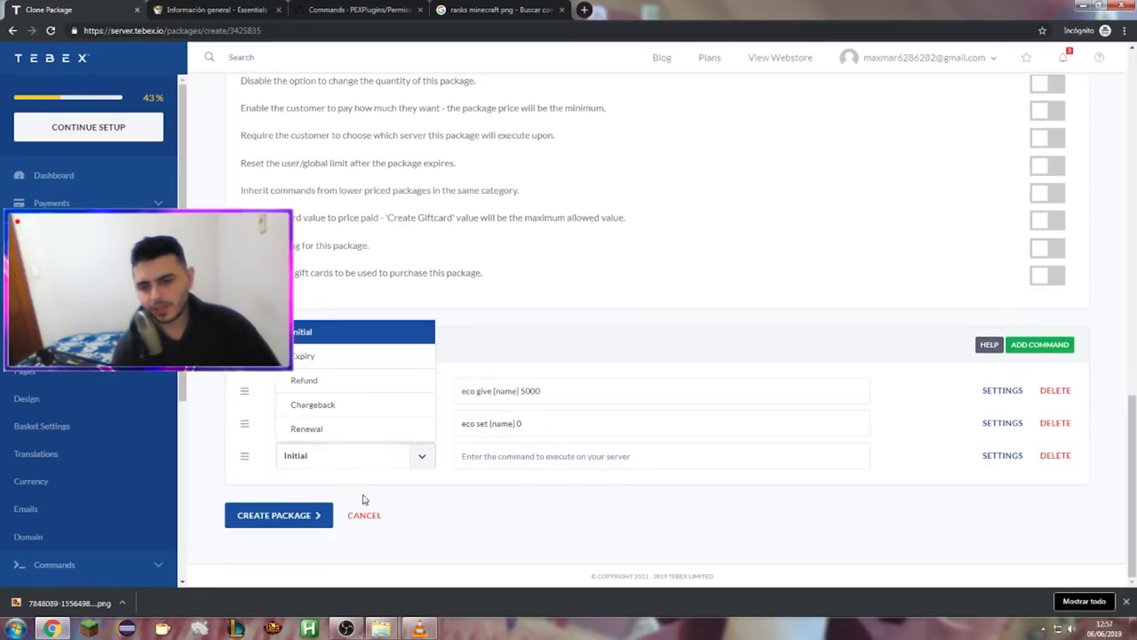
pyautogui.click(345, 405)
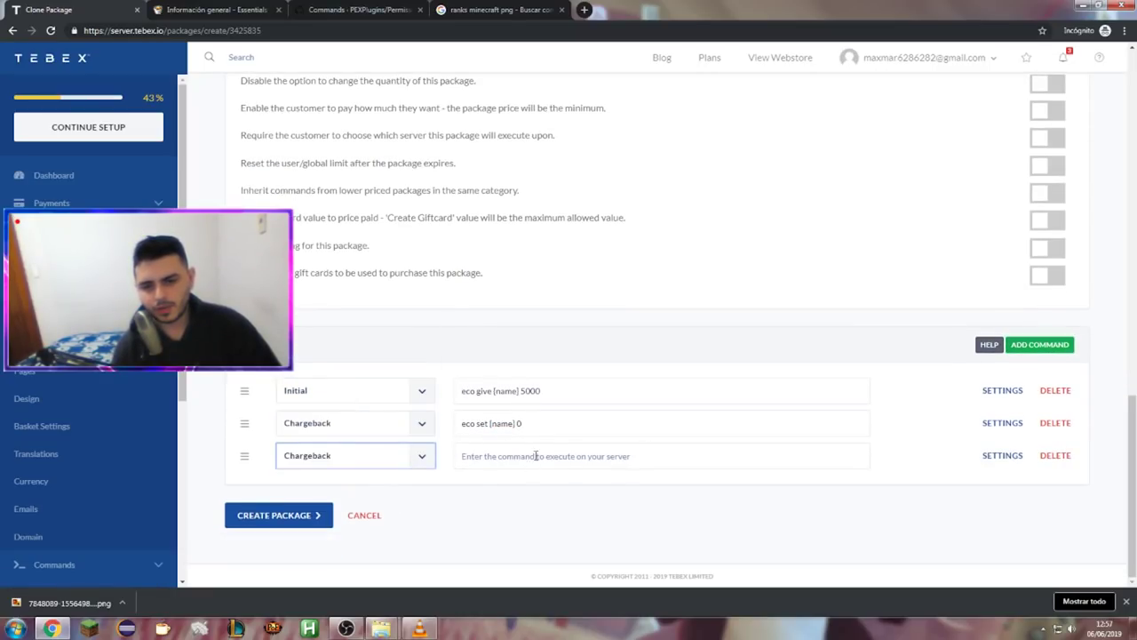
pyautogui.moveTo(545, 424); pyautogui.dragTo(447, 433)
pyautogui.click(497, 457)
pyautogui.write('ban')
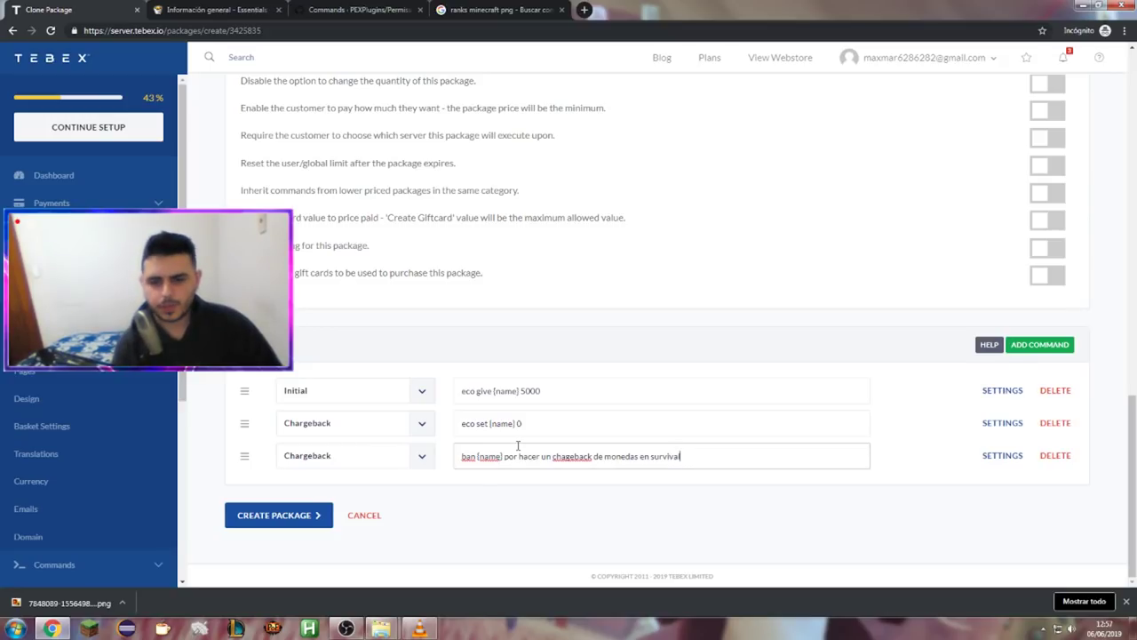
# Step: Review the cloned package's description, options and commands, and create the package
pyautogui.scroll(15, 671, 347)
pyautogui.scroll(-7, 671, 338)
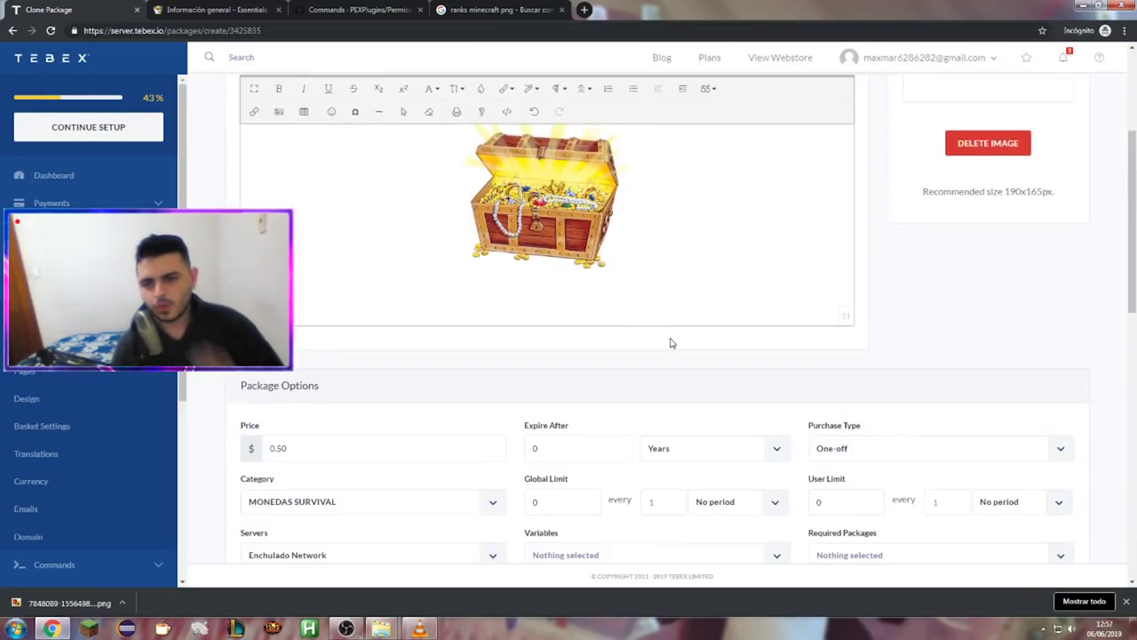
pyautogui.scroll(-5, 671, 343)
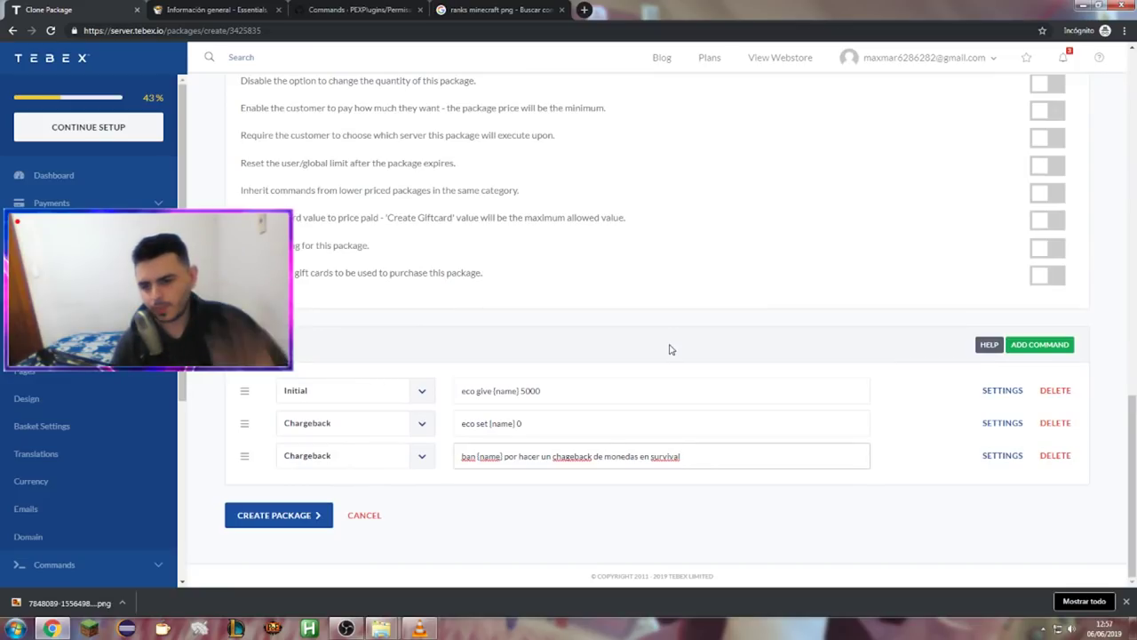
pyautogui.scroll(5, 690, 307)
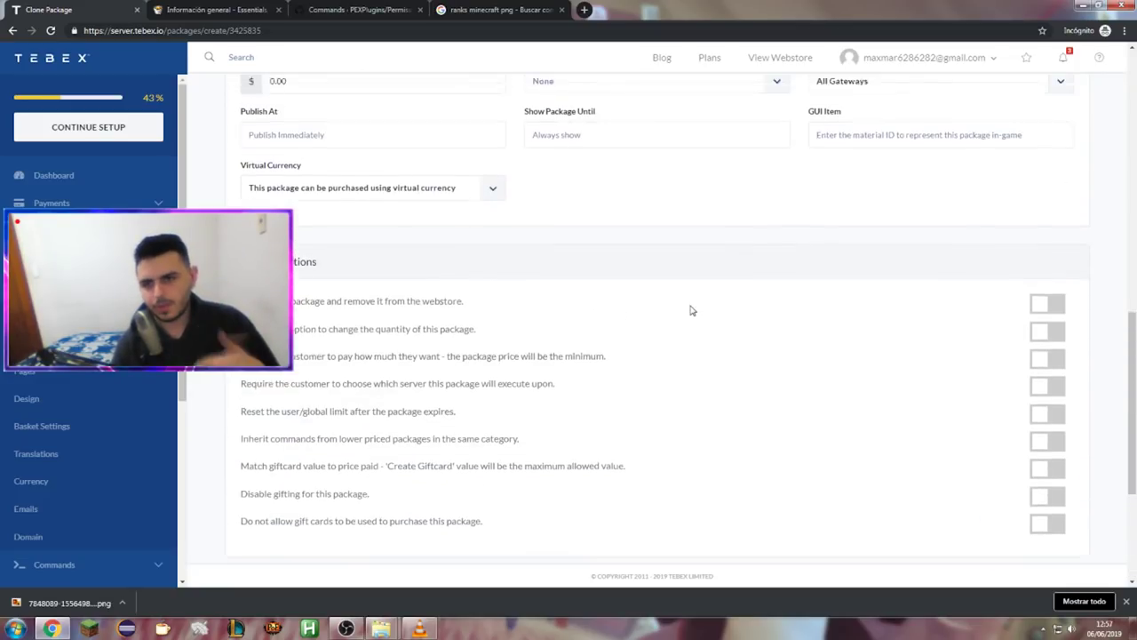
pyautogui.scroll(-5, 690, 312)
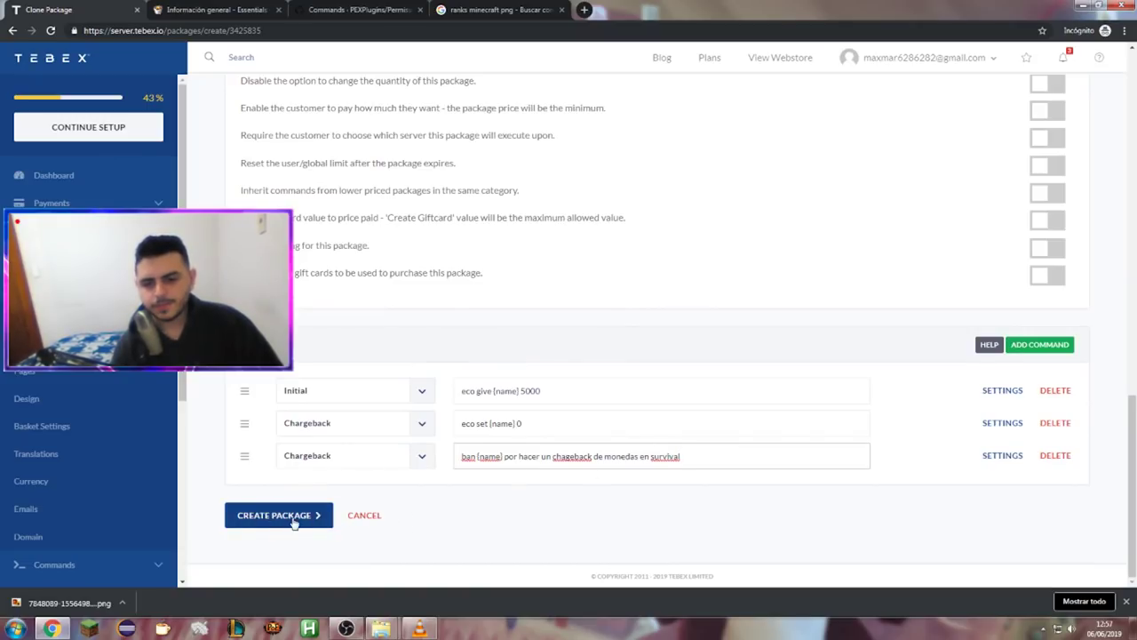
pyautogui.click(263, 516)
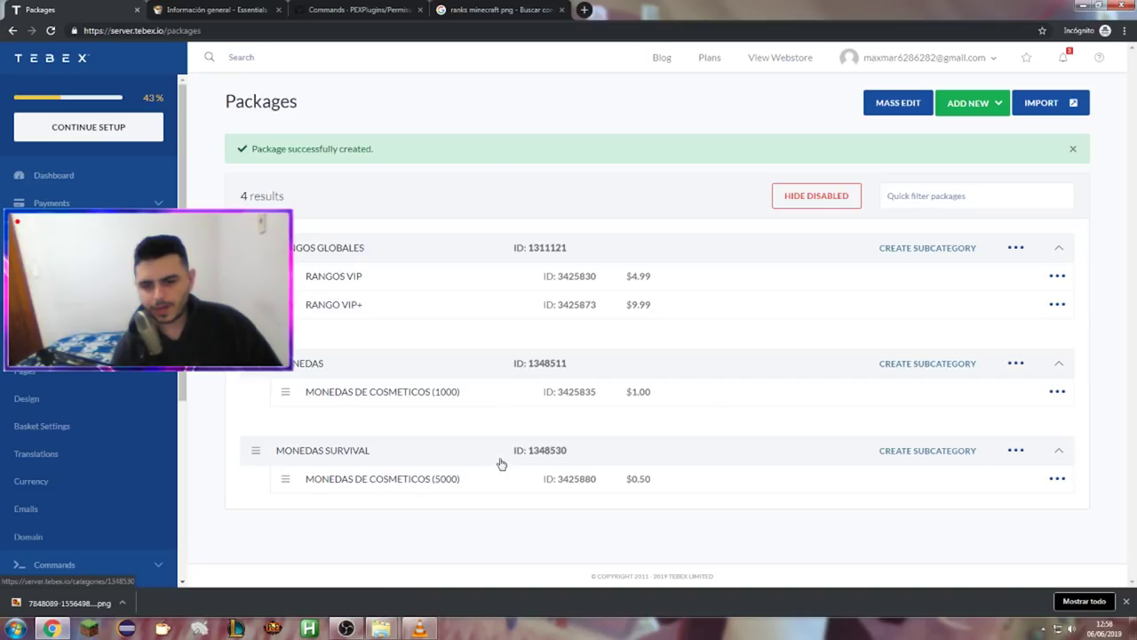
# Step: Try reordering the MONEDAS DE COSMETICOS (5000) package in the package list and put it back in place
pyautogui.moveTo(287, 478); pyautogui.dragTo(282, 436)
pyautogui.moveTo(277, 478)
pyautogui.mouseDown()
pyautogui.moveTo(281, 388)
pyautogui.moveTo(284, 494)
pyautogui.mouseUp()
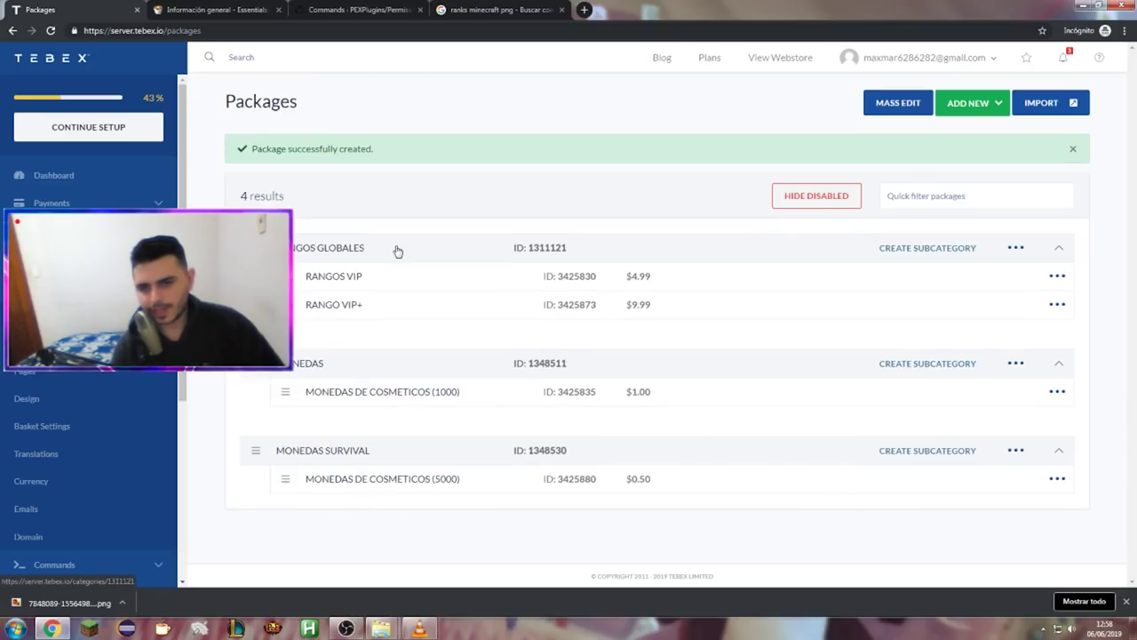
# Step: Open the public webstore in a separate tab and bring up the Homepage content editor in the webstore's design settings
pyautogui.click(778, 59)
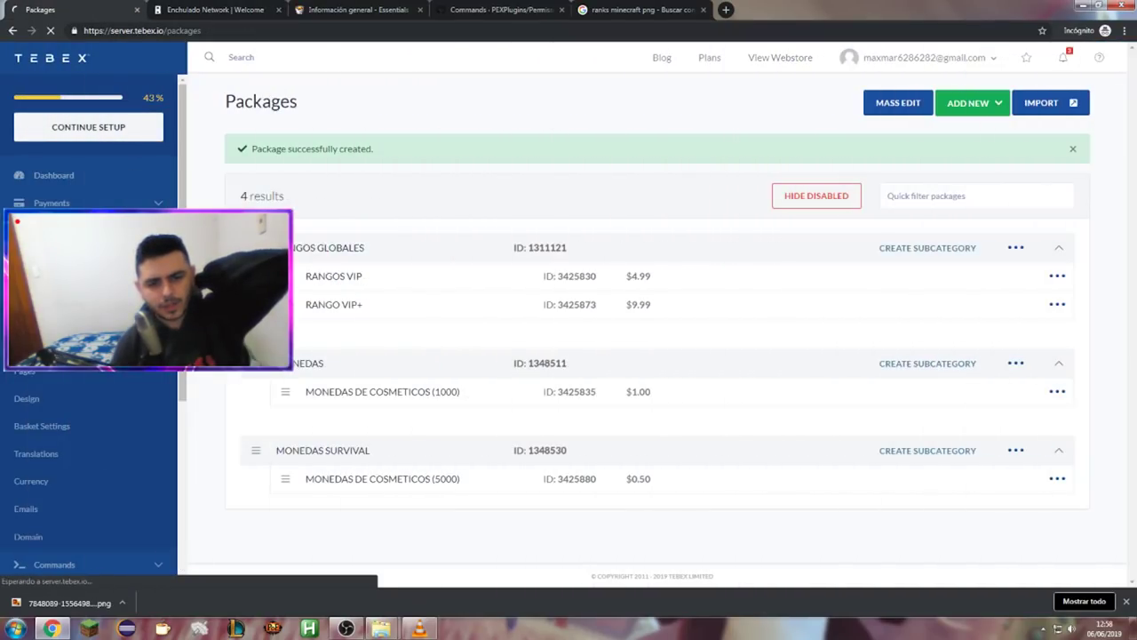
pyautogui.scroll(-4, 133, 382)
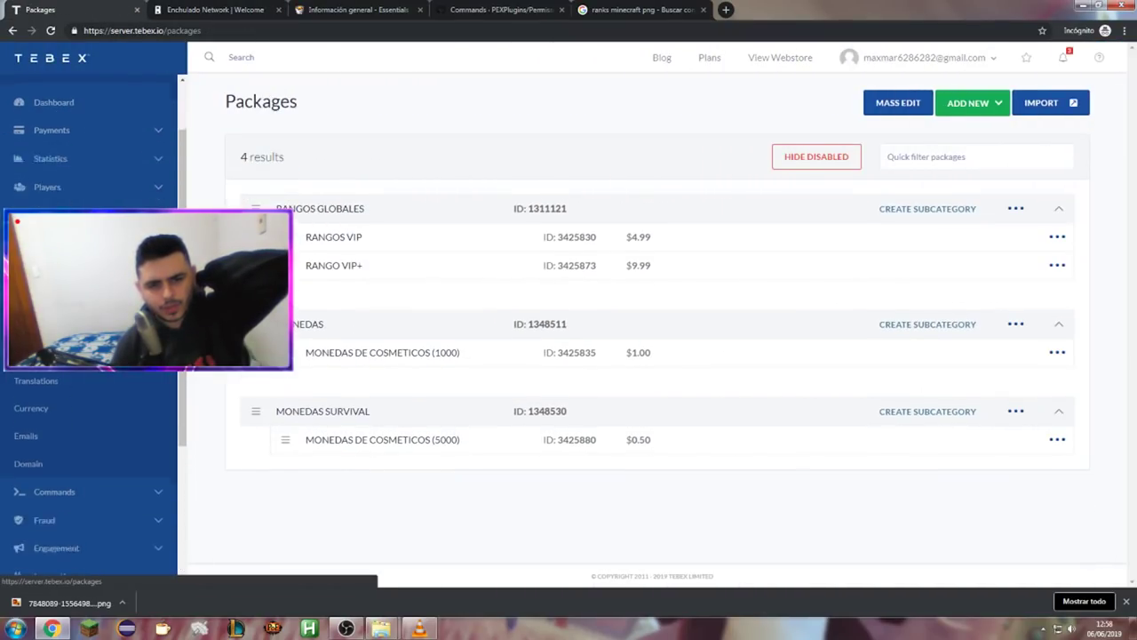
pyautogui.scroll(4, 133, 382)
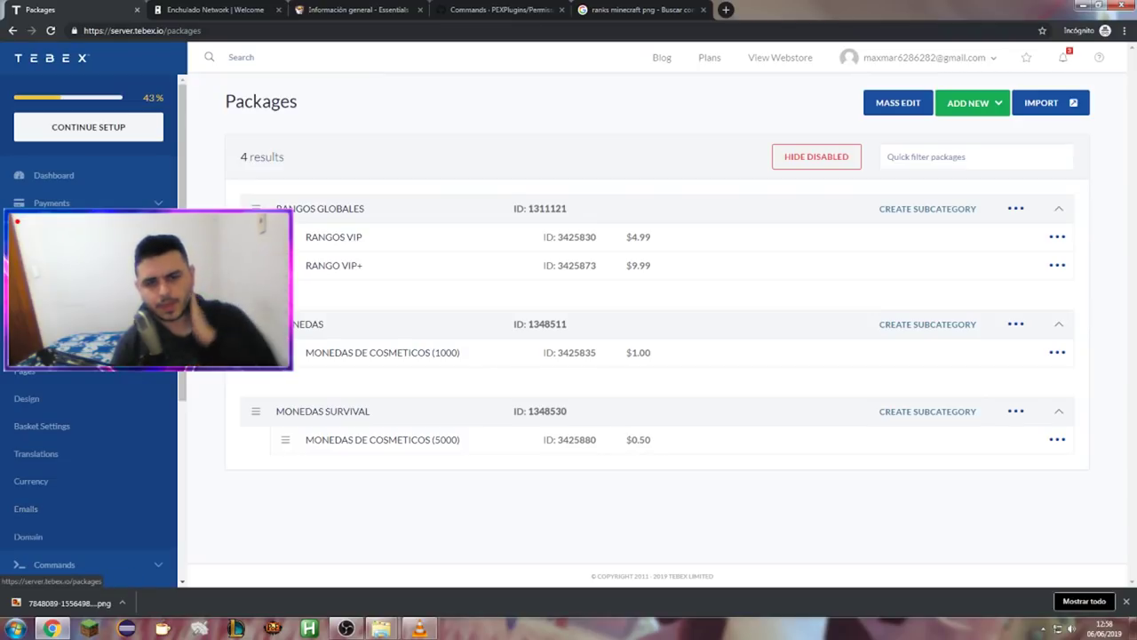
pyautogui.click(39, 402)
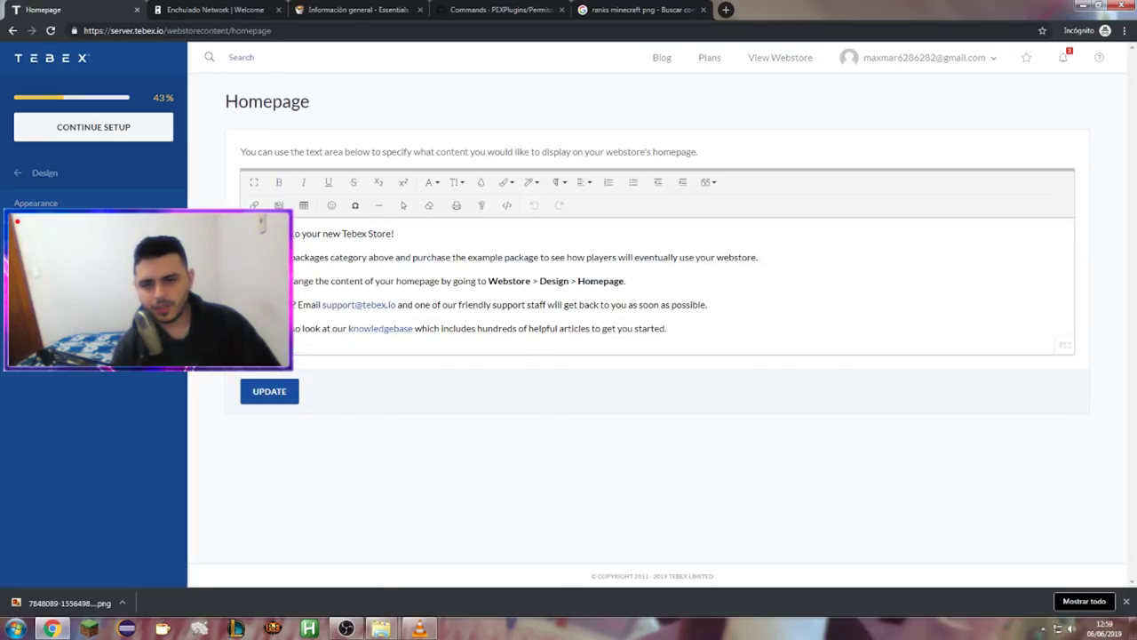
# Step: Load ggcrafts.buycraft.net in place of the image search and examine its welcome content as a homepage example
pyautogui.click(613, 10)
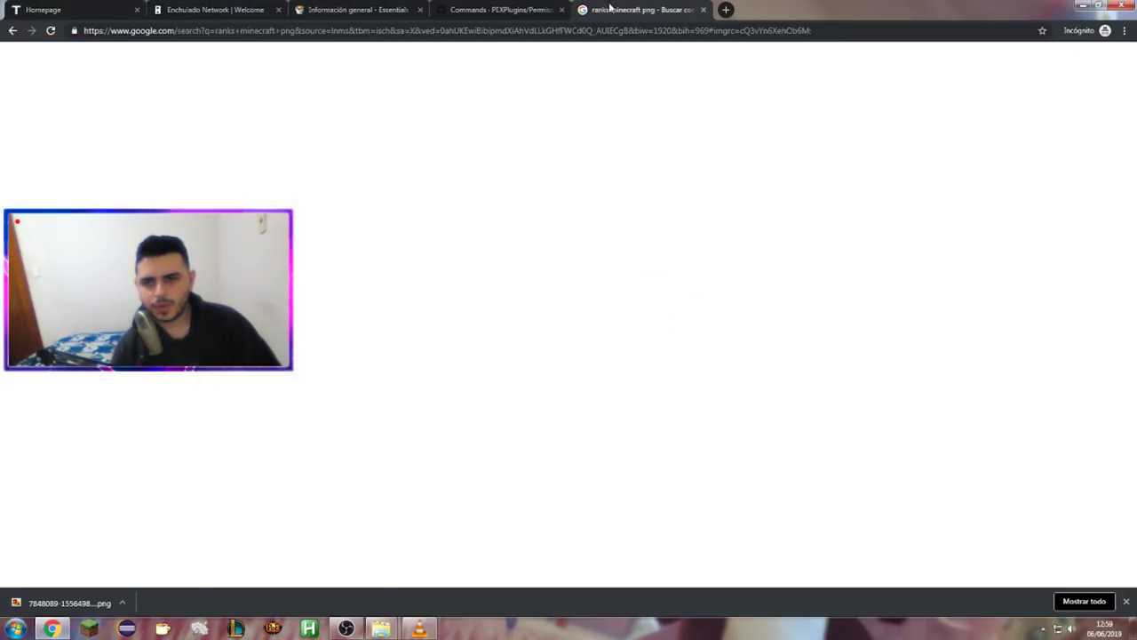
pyautogui.click(558, 30)
pyautogui.write('gg')
pyautogui.press('Return')
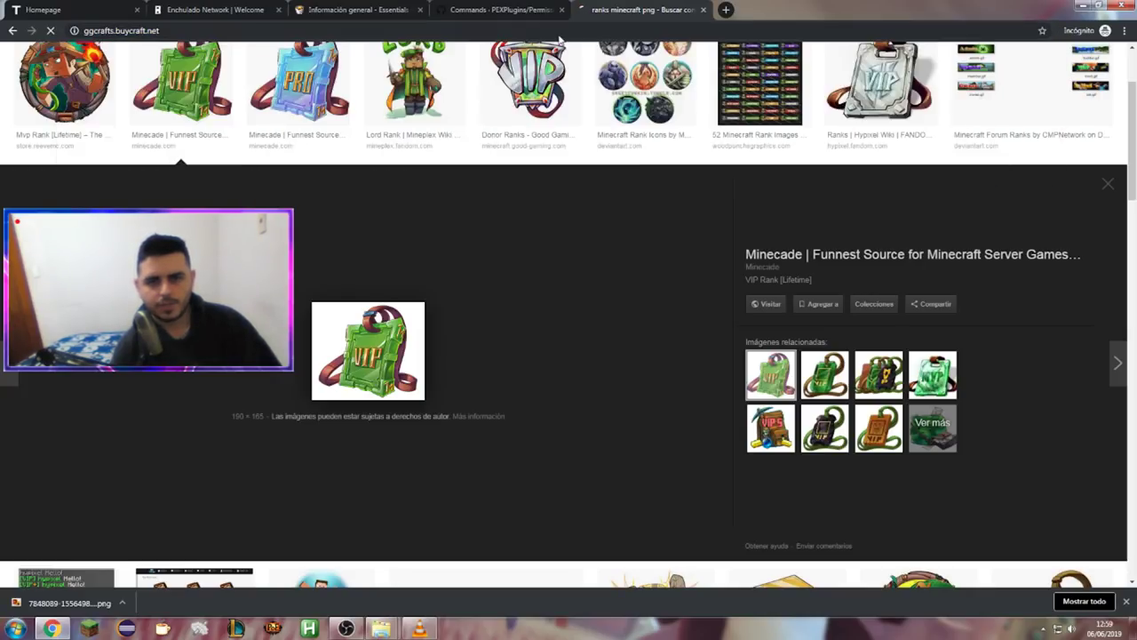
pyautogui.scroll(-3, 495, 312)
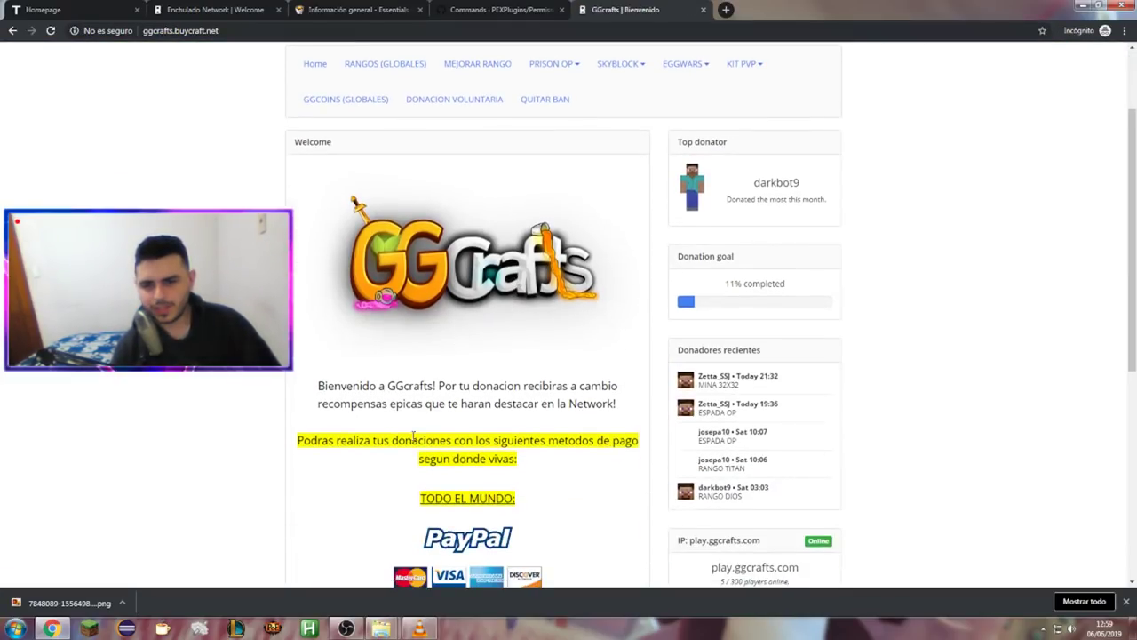
# Step: Return to the Homepage editor and delete all of the default welcome text
pyautogui.click(89, 9)
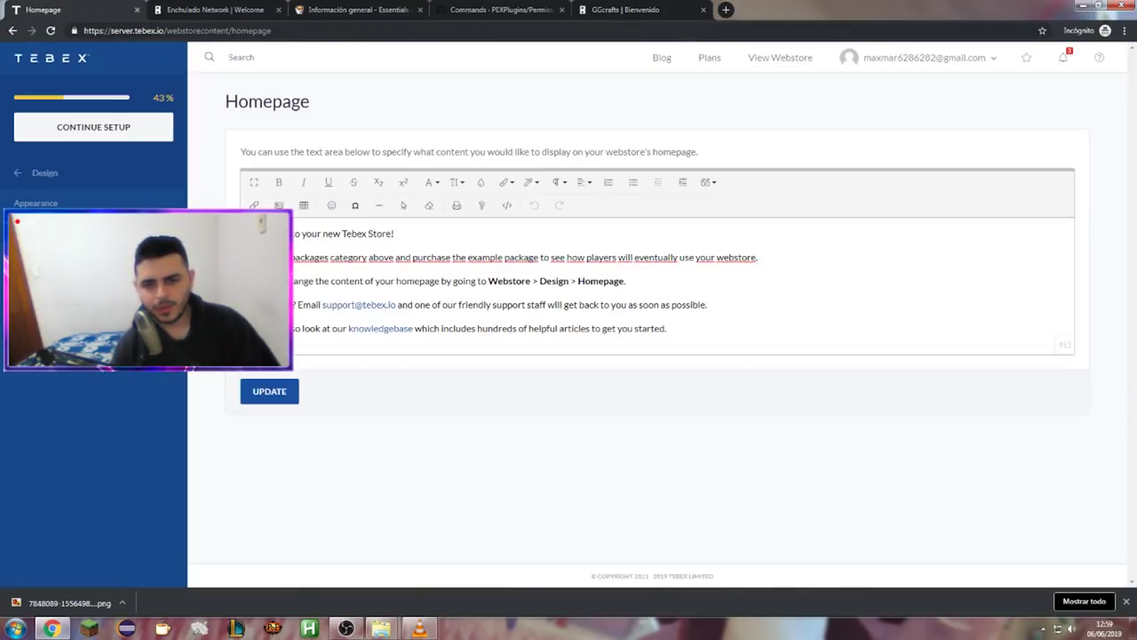
pyautogui.moveTo(245, 233); pyautogui.dragTo(744, 367)
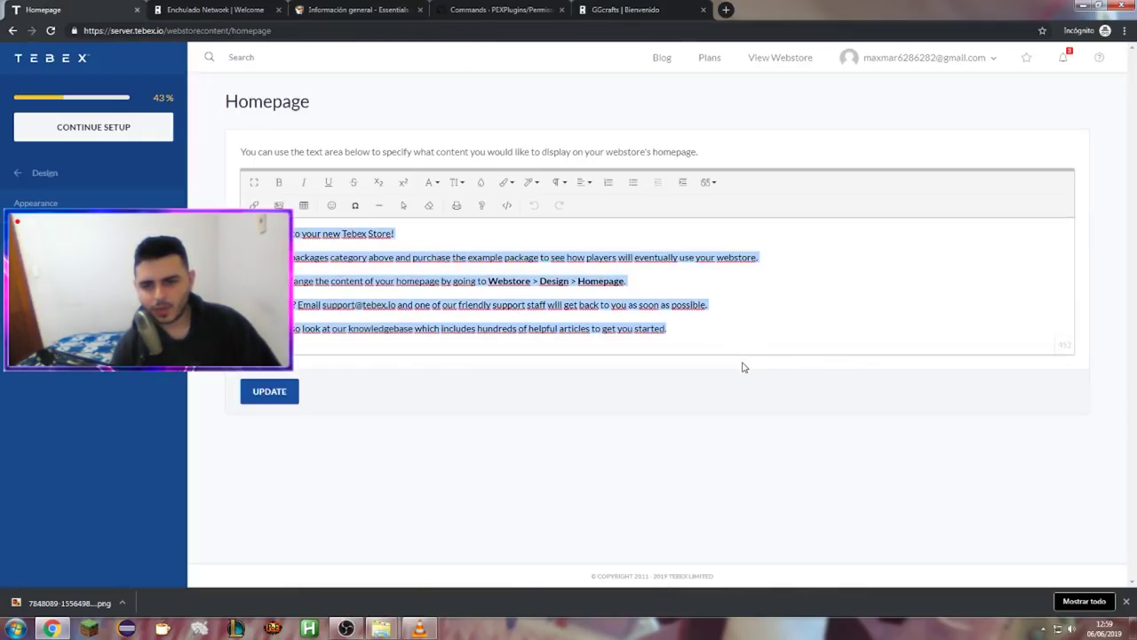
pyautogui.press('Delete')
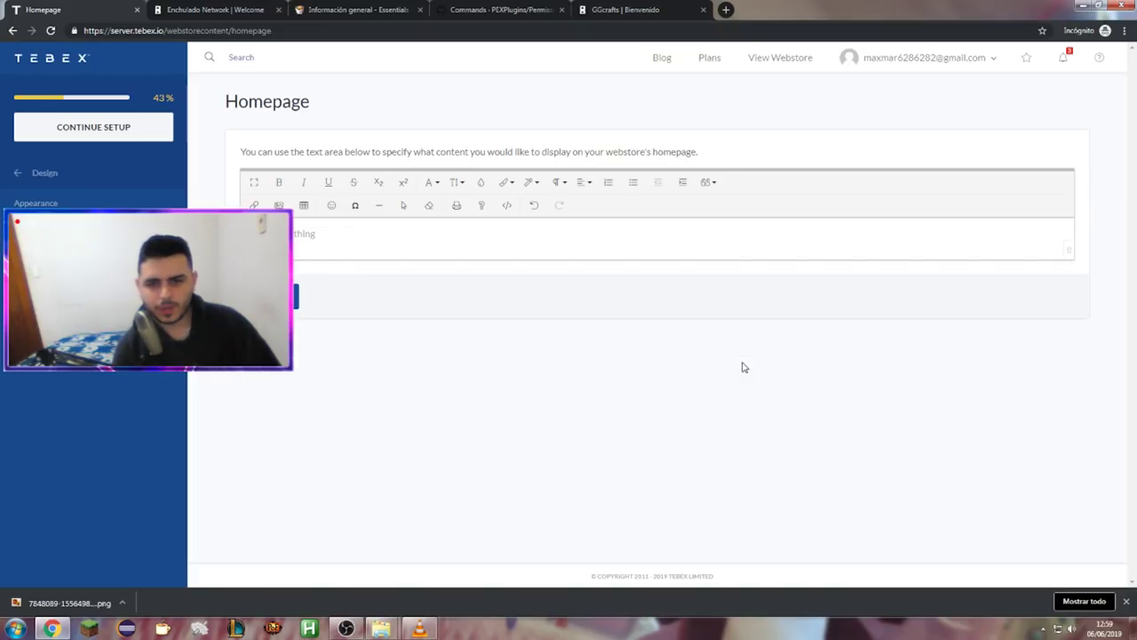
# Step: Revisit the GGcrafts example store, and use the PermissionsEx page's tab to search Google Images for "minecraft store"
pyautogui.click(629, 9)
pyautogui.click(537, 9)
pyautogui.click(619, 9)
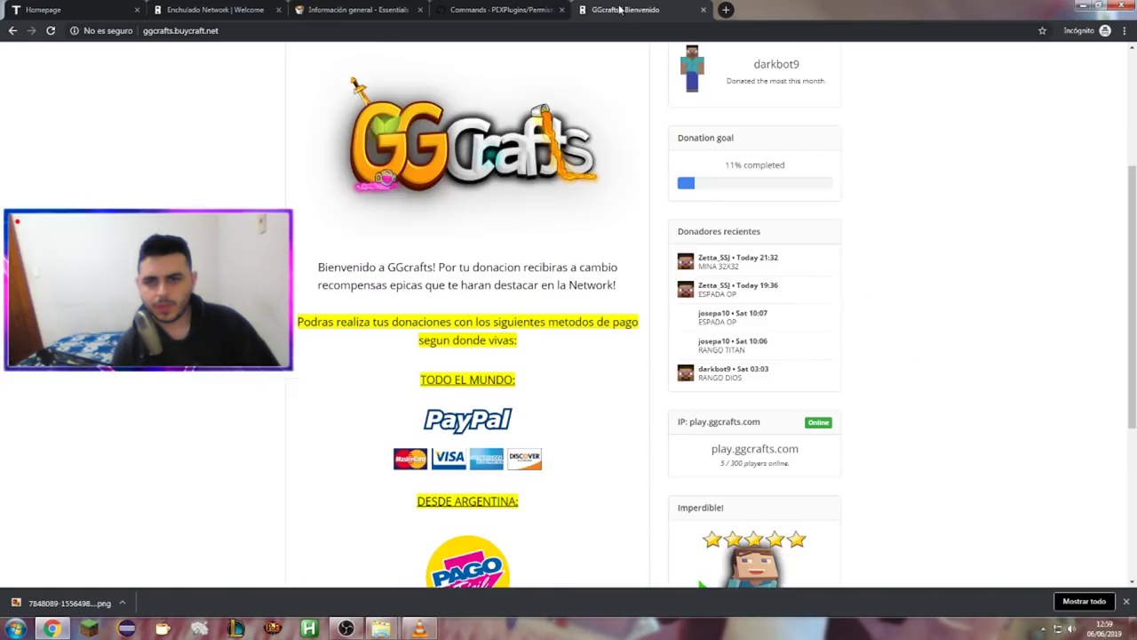
pyautogui.click(524, 9)
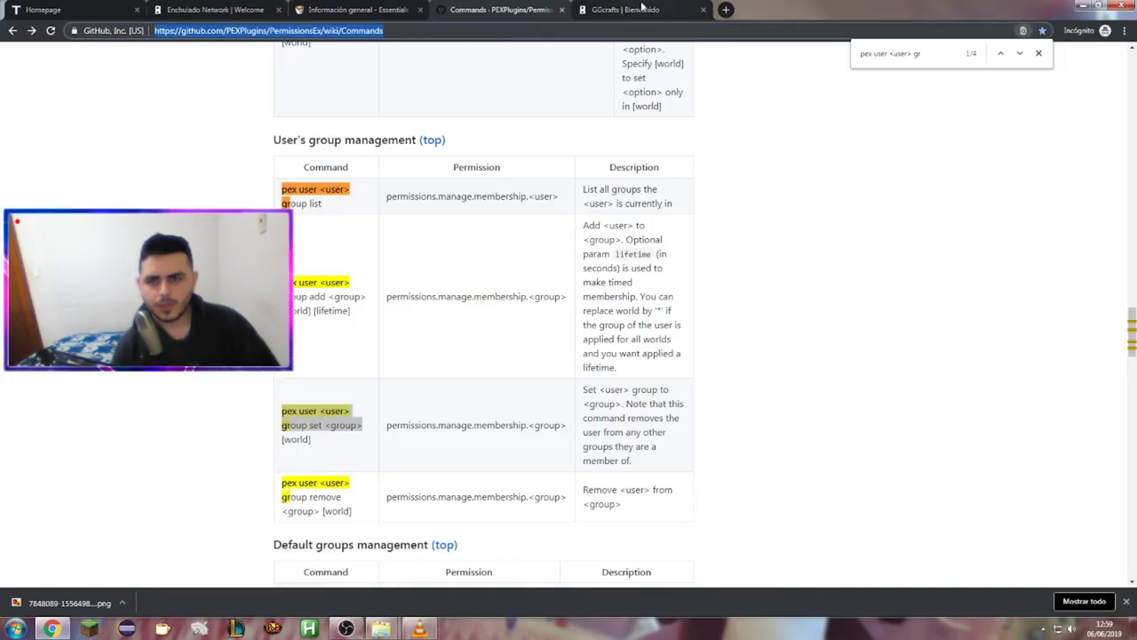
pyautogui.write('minecraft store')
pyautogui.press('Return')
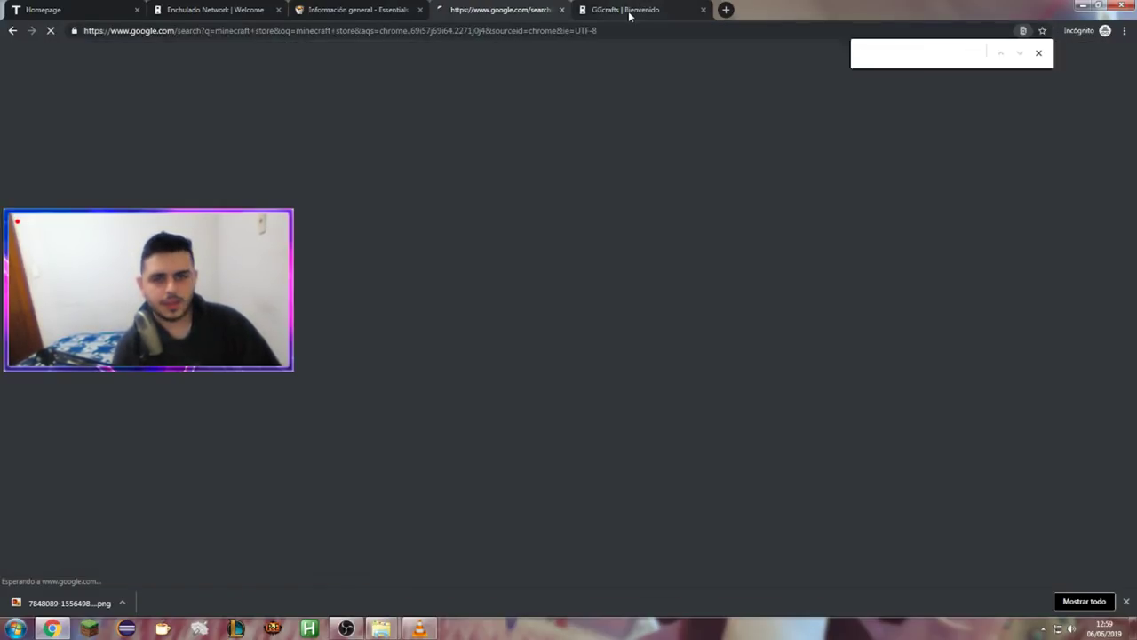
pyautogui.click(163, 108)
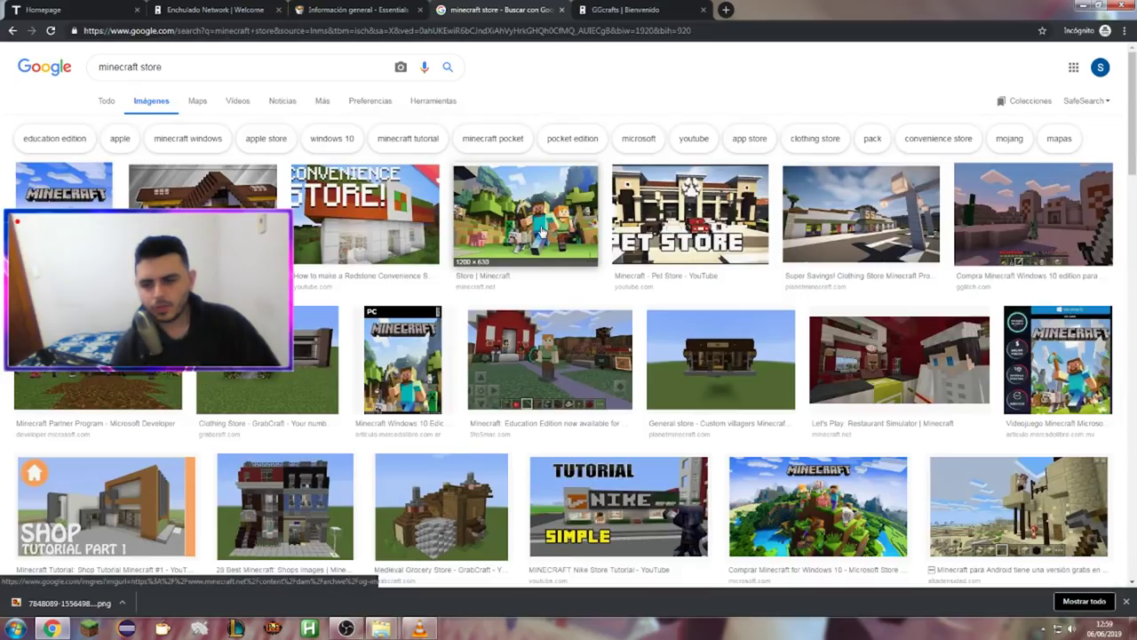
# Step: Save the "Store | Minecraft" image as minecraft-hero-og.jpg and return to the Homepage editor
pyautogui.click(542, 231)
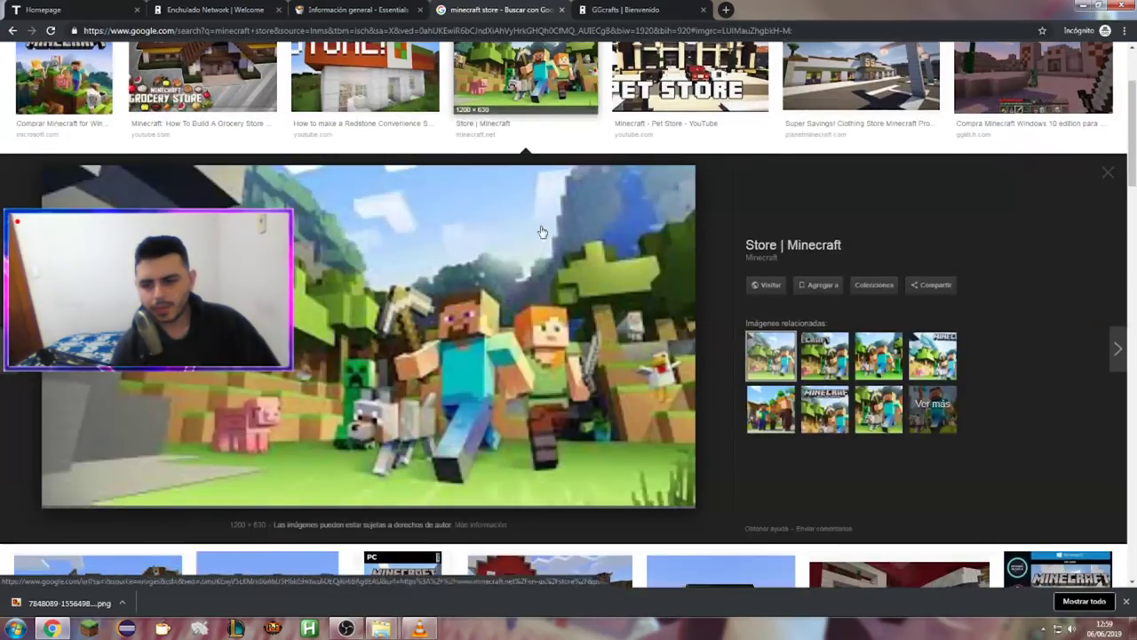
pyautogui.rightClick(359, 308)
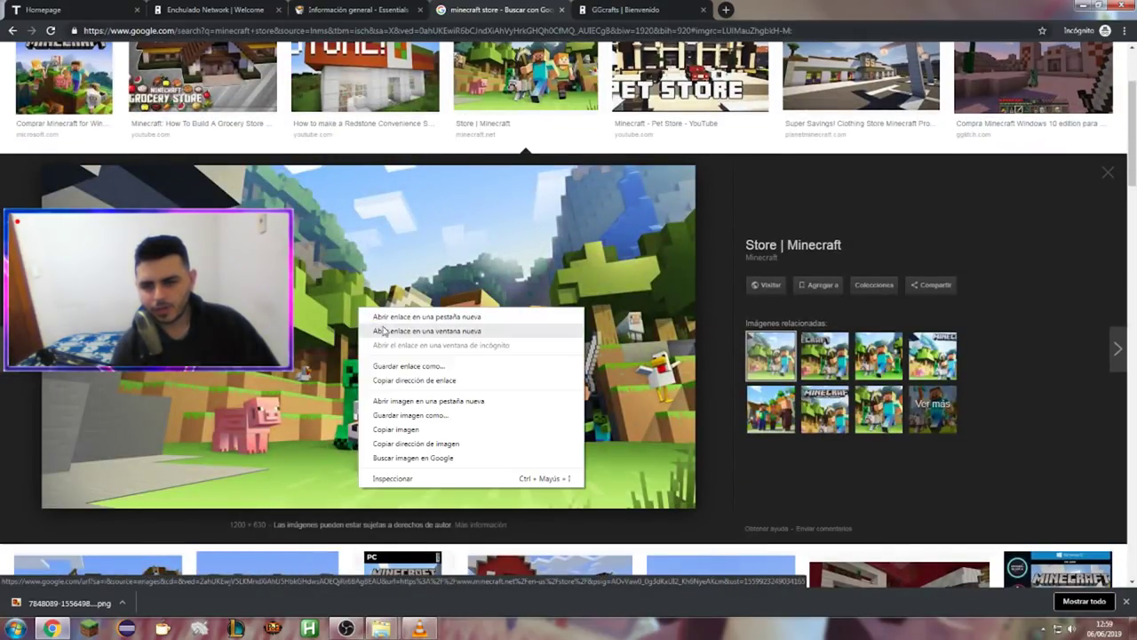
pyautogui.click(435, 415)
pyautogui.click(468, 397)
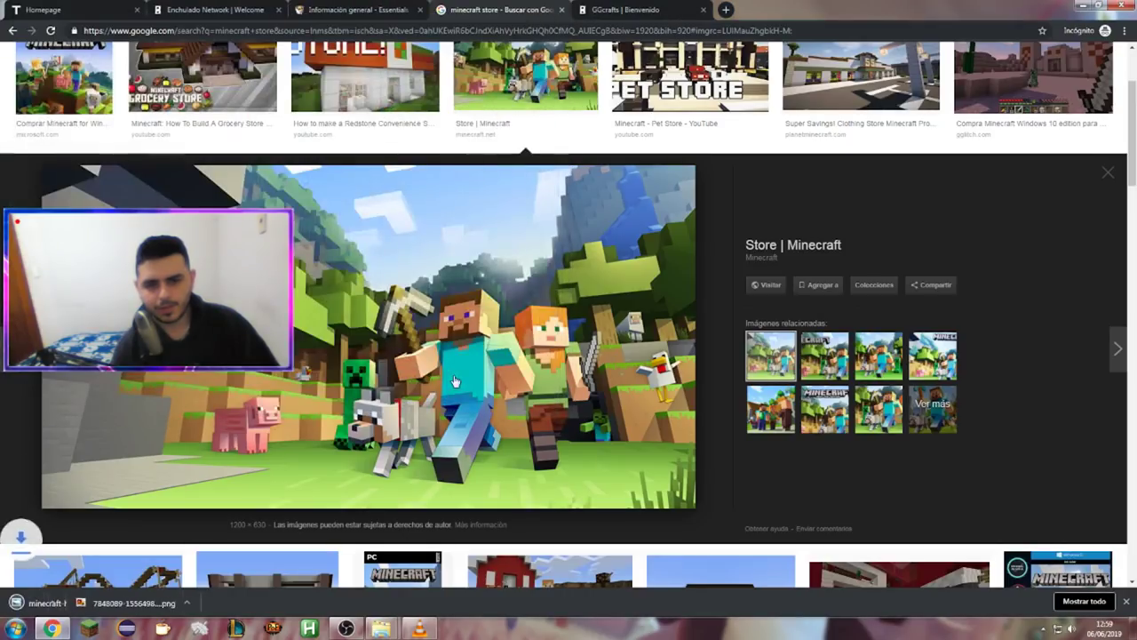
pyautogui.click(80, 10)
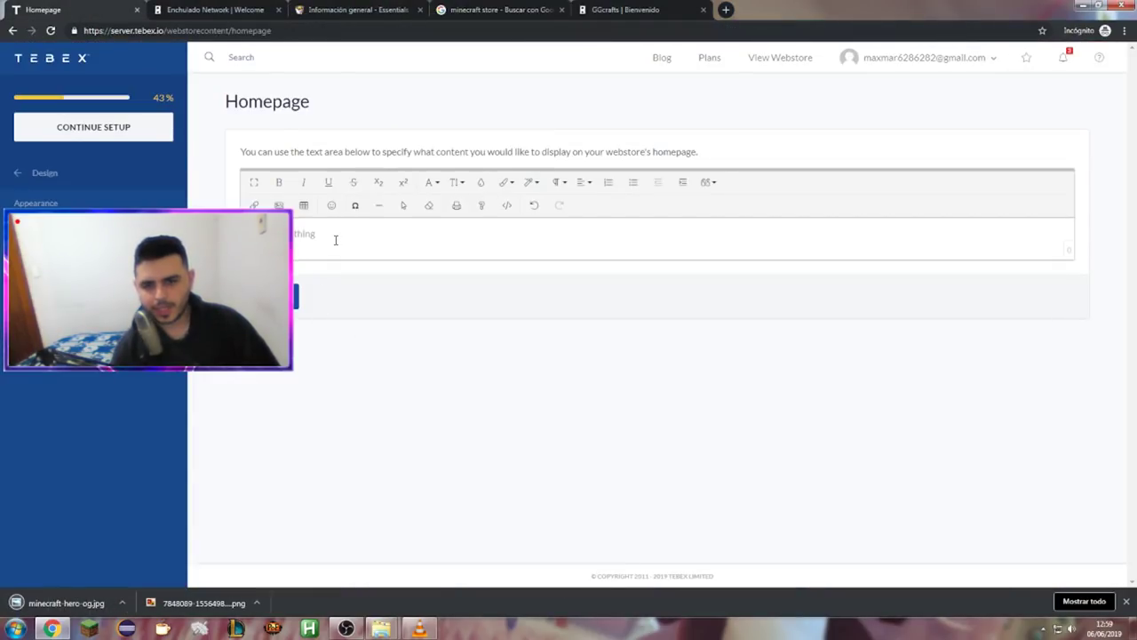
# Step: Insert the image minecraft-hero-og.jpg into the empty homepage content
pyautogui.click(278, 204)
pyautogui.click(312, 282)
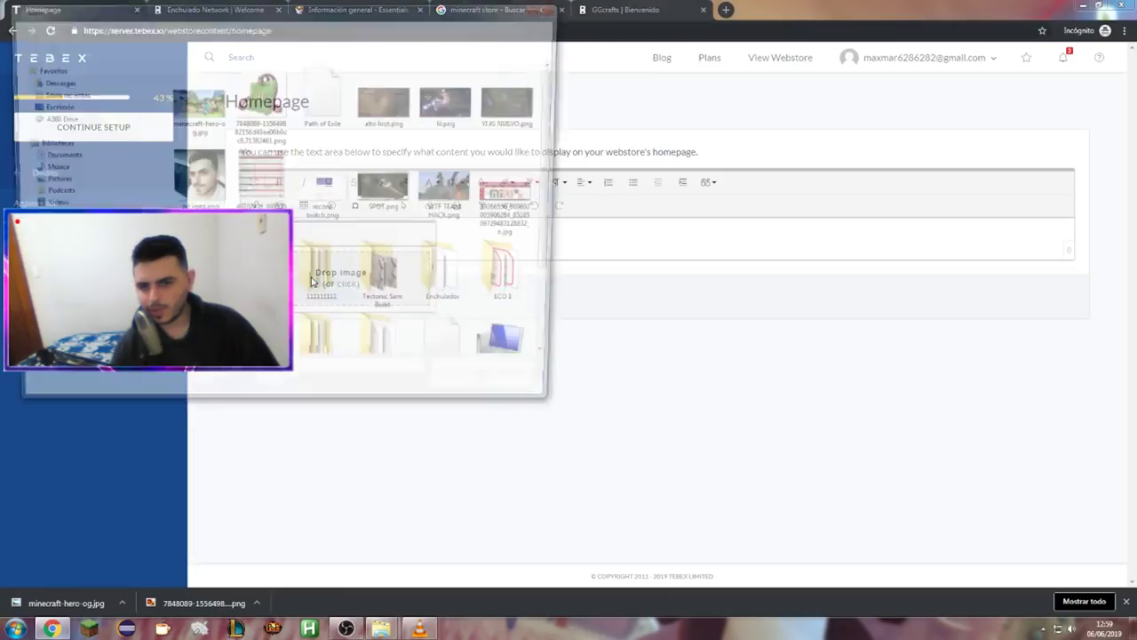
pyautogui.doubleClick(196, 96)
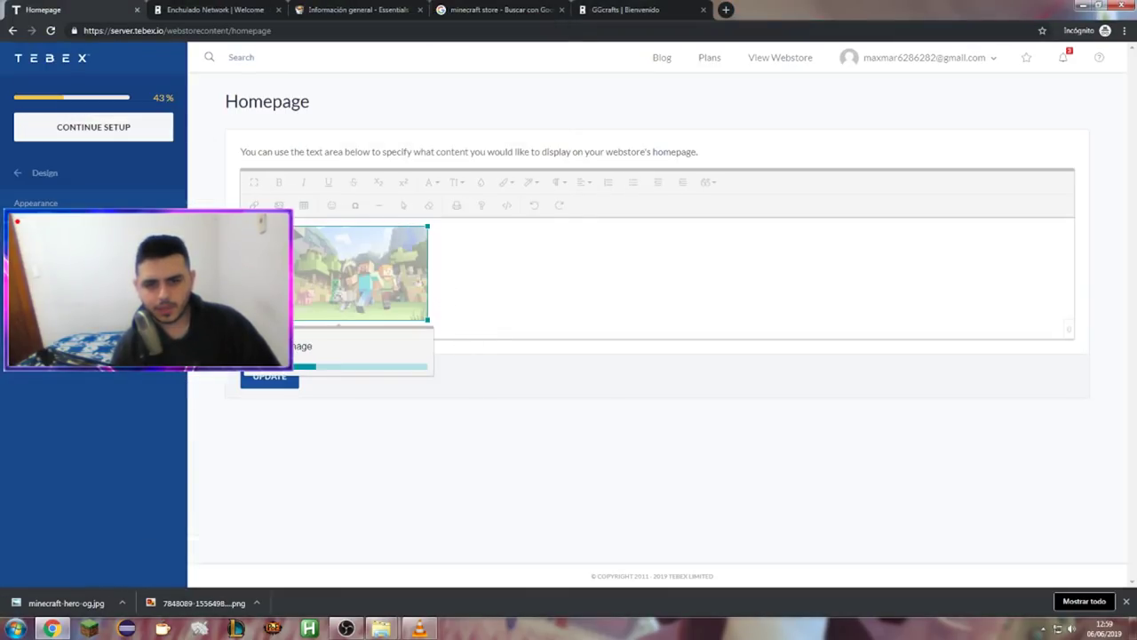
pyautogui.click(469, 287)
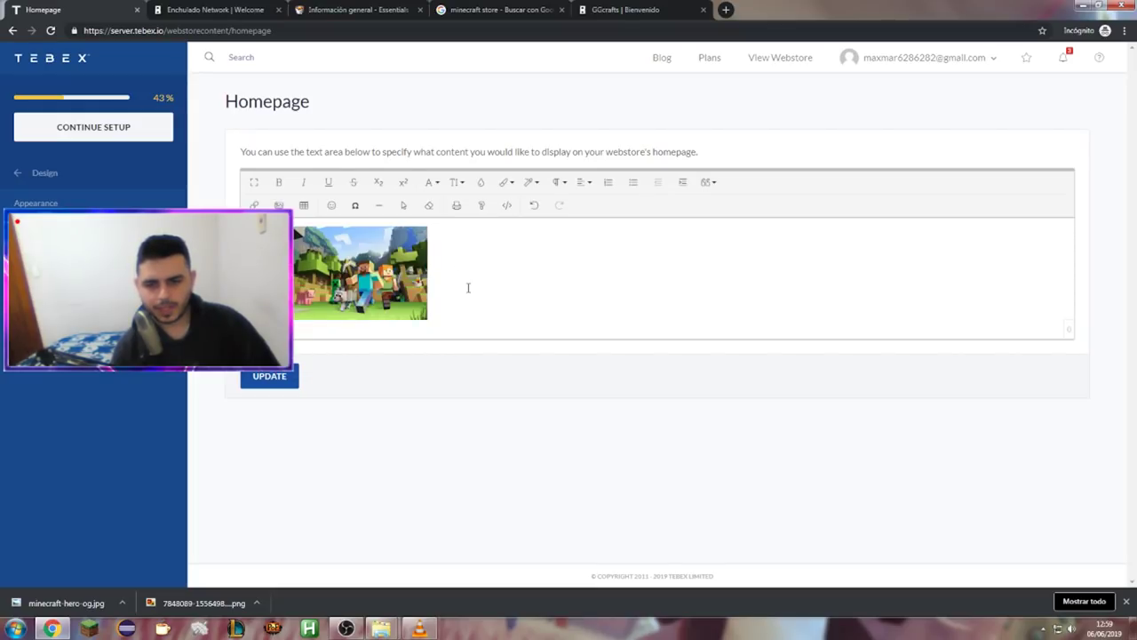
# Step: Add the line "Bienvenido a la tienda craftero!!" below the homepage image
pyautogui.press('Return')
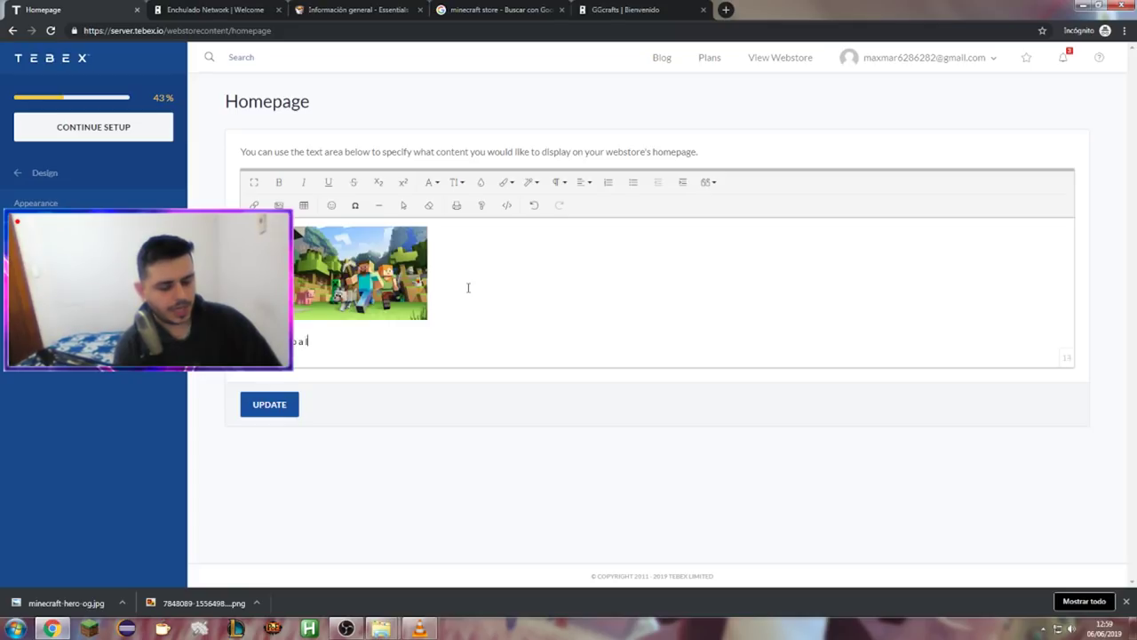
pyautogui.write('ienda')
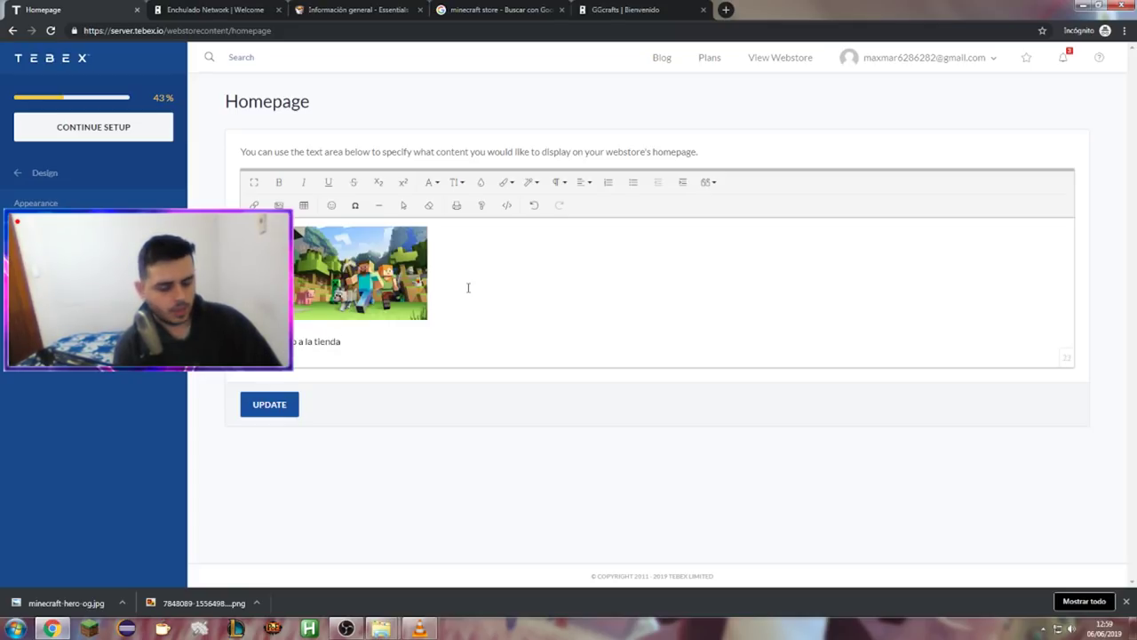
pyautogui.write(' craftero!!')
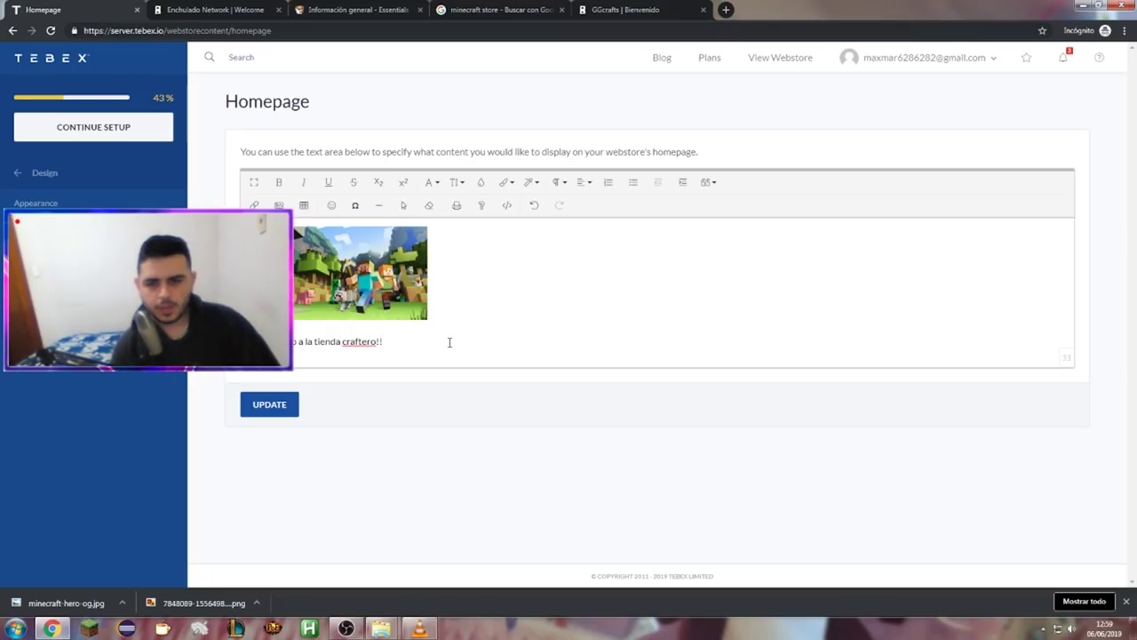
# Step: Center the image and the welcome line in the homepage content
pyautogui.hotkey('ctrl', 'a')
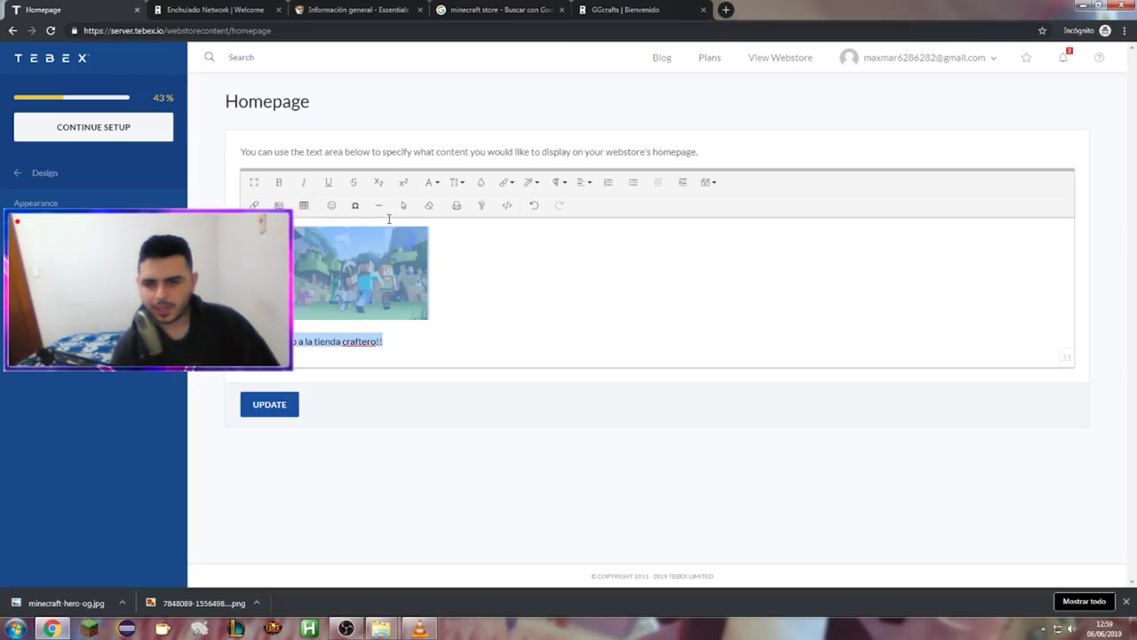
pyautogui.click(583, 183)
pyautogui.click(590, 220)
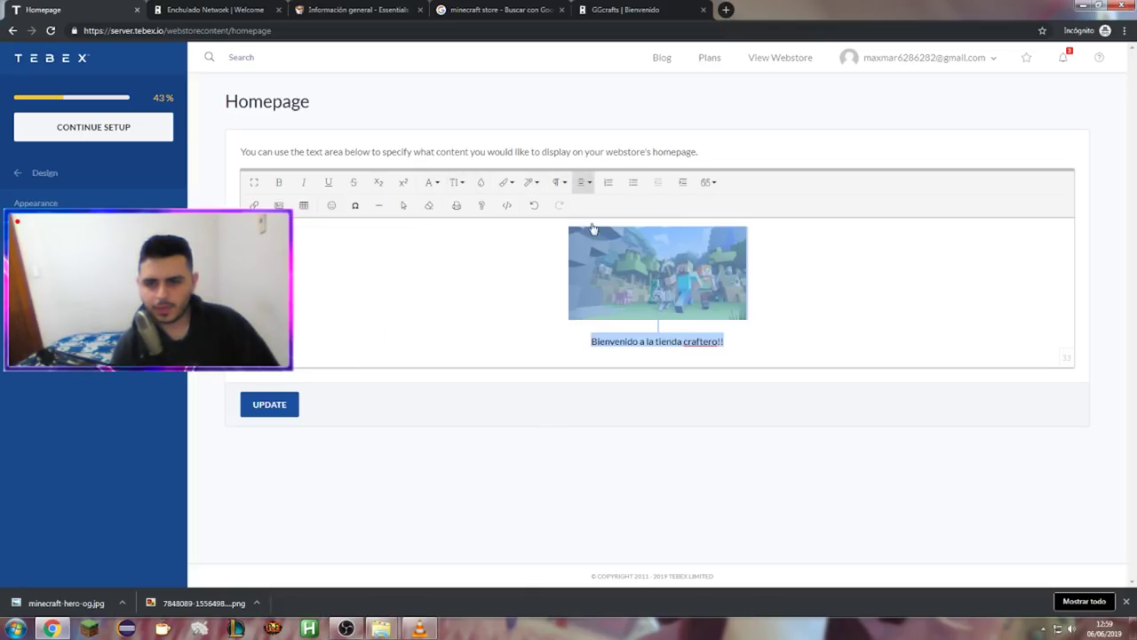
# Step: Set the welcome line's font size to 30 and make it bold
pyautogui.click(787, 330)
pyautogui.moveTo(759, 345); pyautogui.dragTo(533, 346)
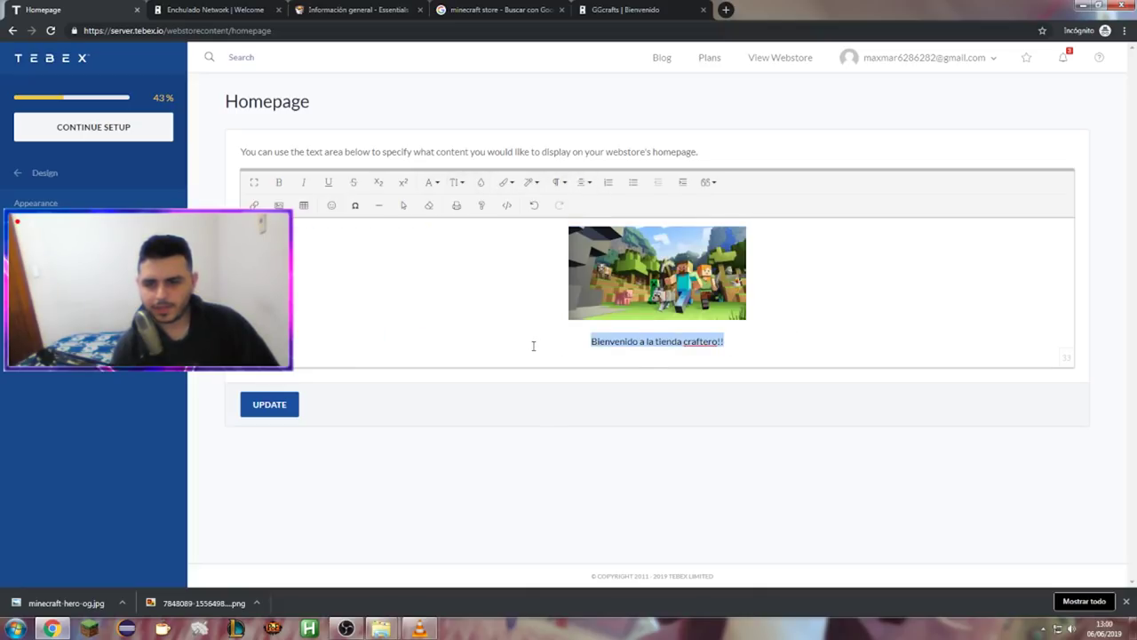
pyautogui.click(456, 182)
pyautogui.scroll(-1, 471, 302)
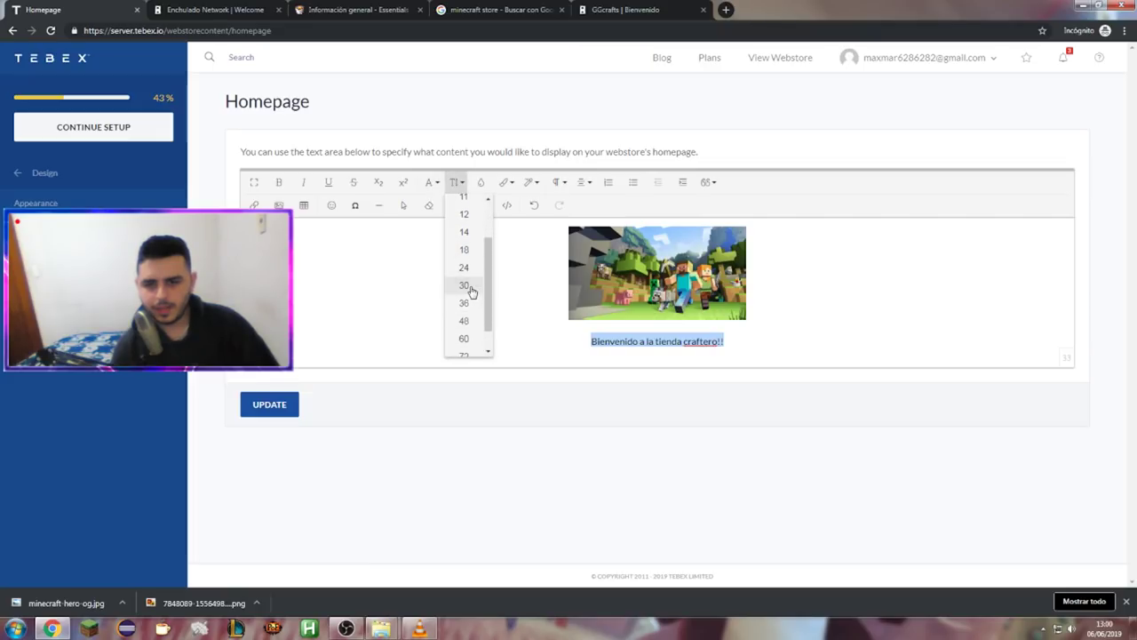
pyautogui.click(468, 292)
pyautogui.click(279, 182)
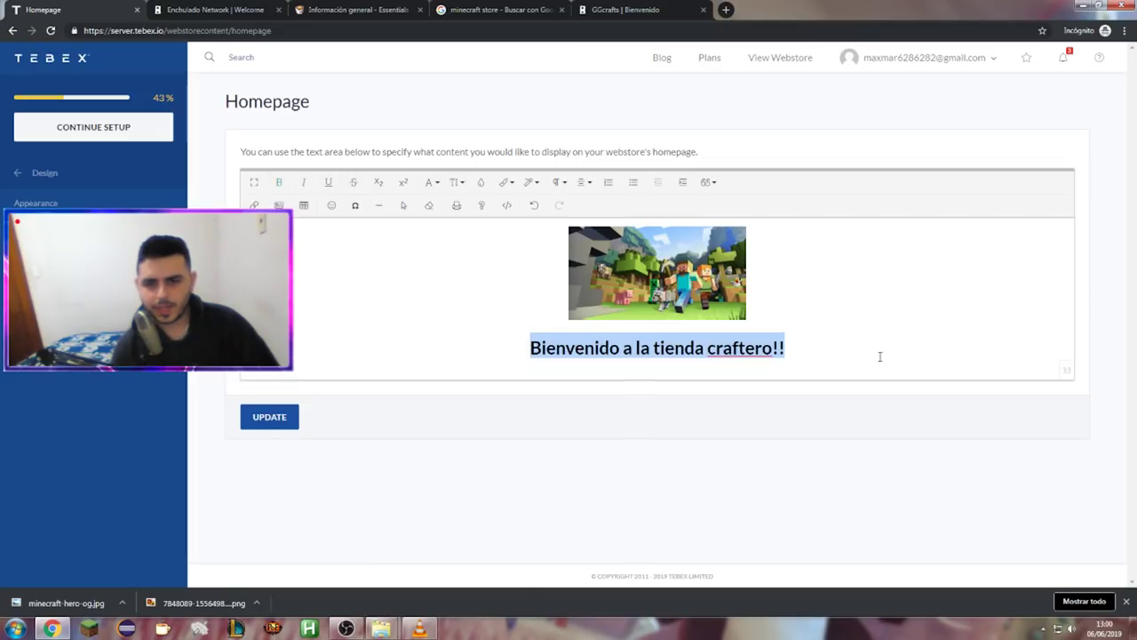
pyautogui.click(801, 348)
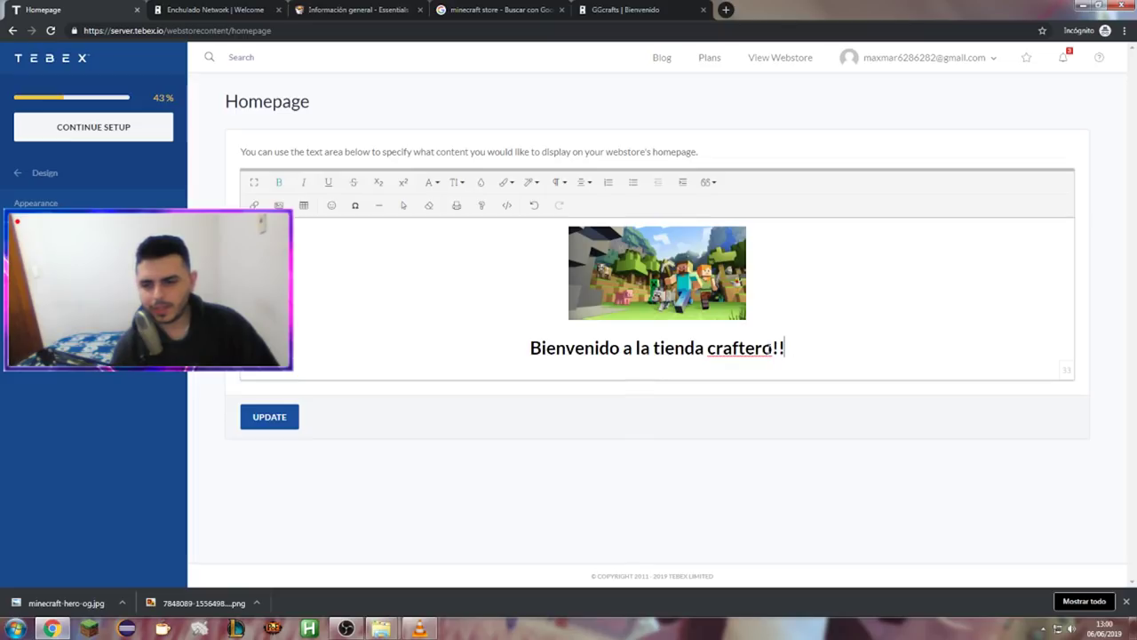
# Step: Capitalize the first letter of "Craftero" in the welcome line
pyautogui.click(710, 348)
pyautogui.press('Delete')
pyautogui.write('C')
pyautogui.click(803, 352)
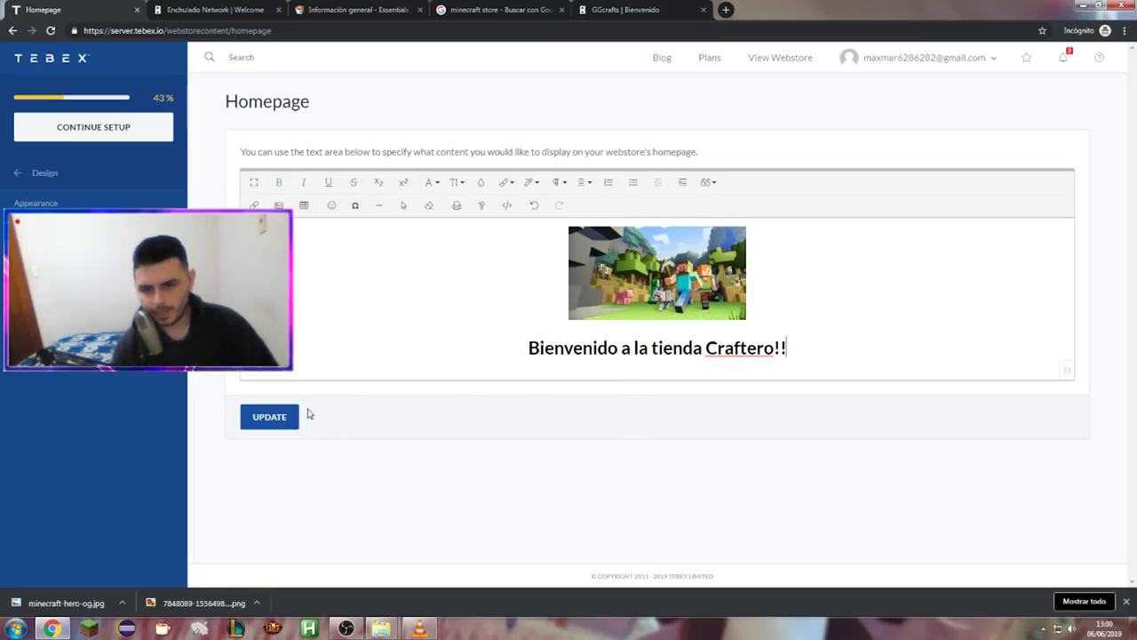
# Step: Save the homepage content and check the new welcome section on the live webstore
pyautogui.click(279, 425)
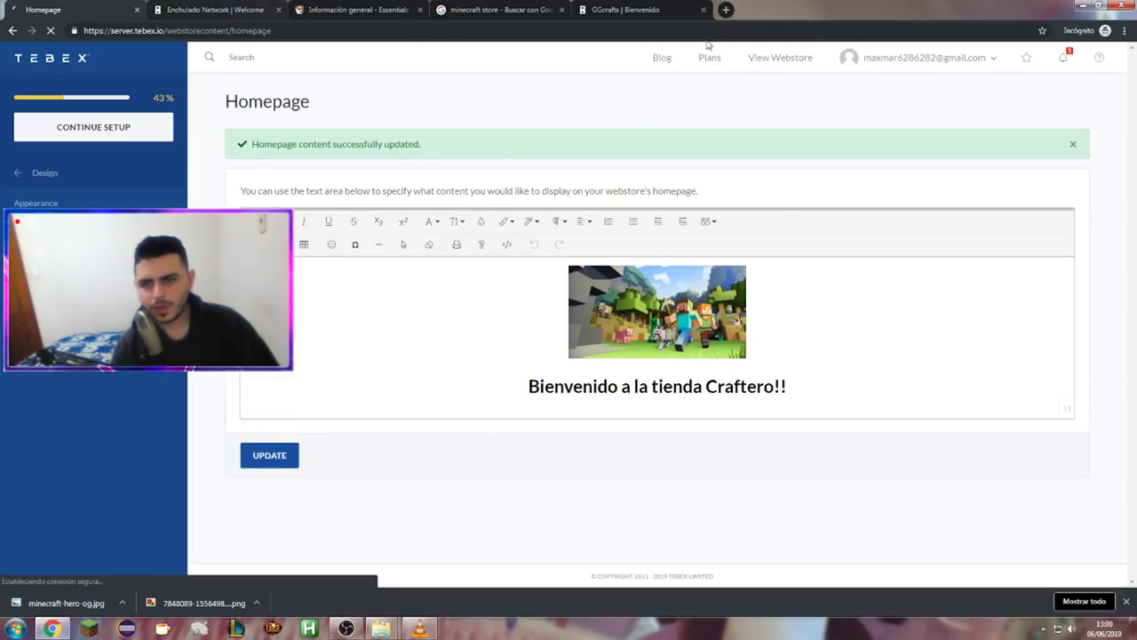
pyautogui.click(768, 67)
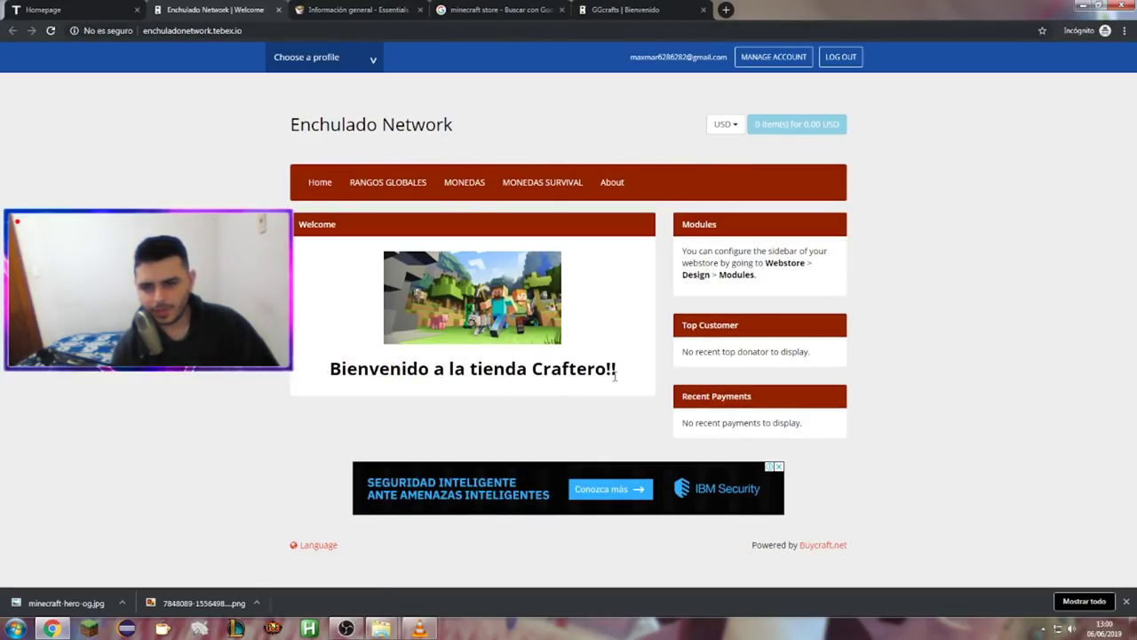
pyautogui.click(44, 10)
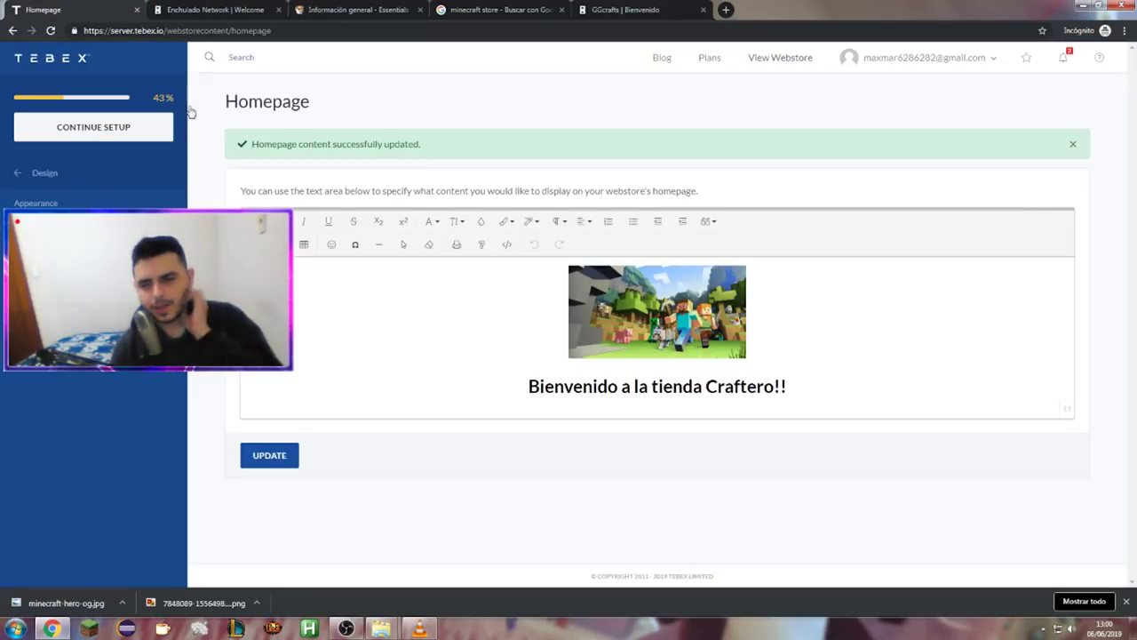
# Step: Examine the sidebar modules of the GGcrafts example store, from the top donator to the featured package, and return to the Homepage editor
pyautogui.click(613, 10)
pyautogui.scroll(1, 826, 272)
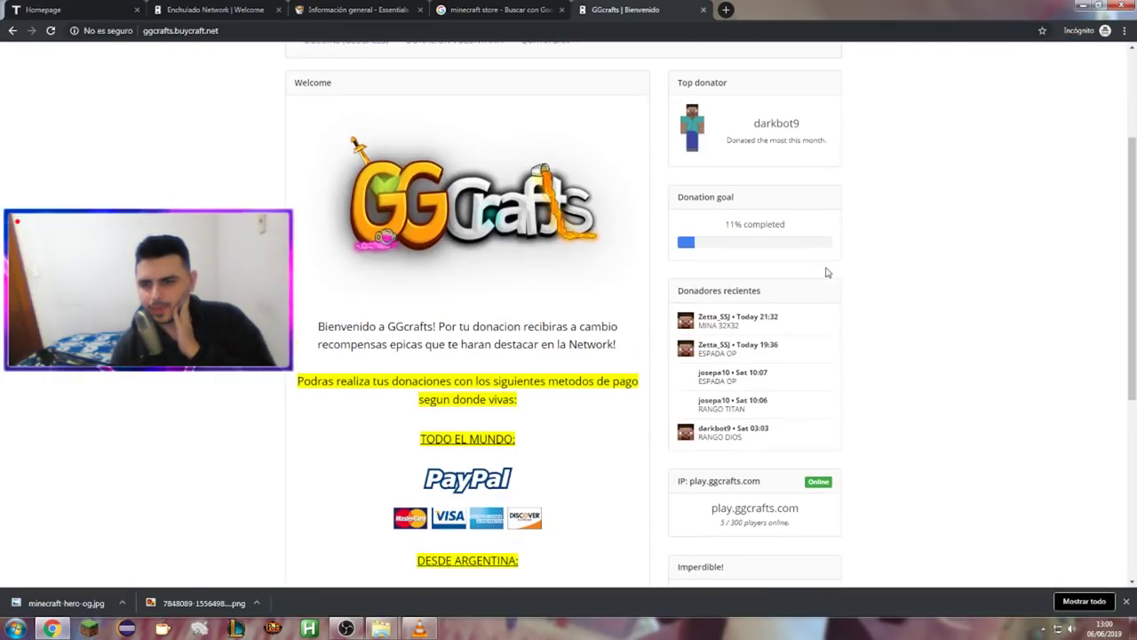
pyautogui.scroll(1, 764, 212)
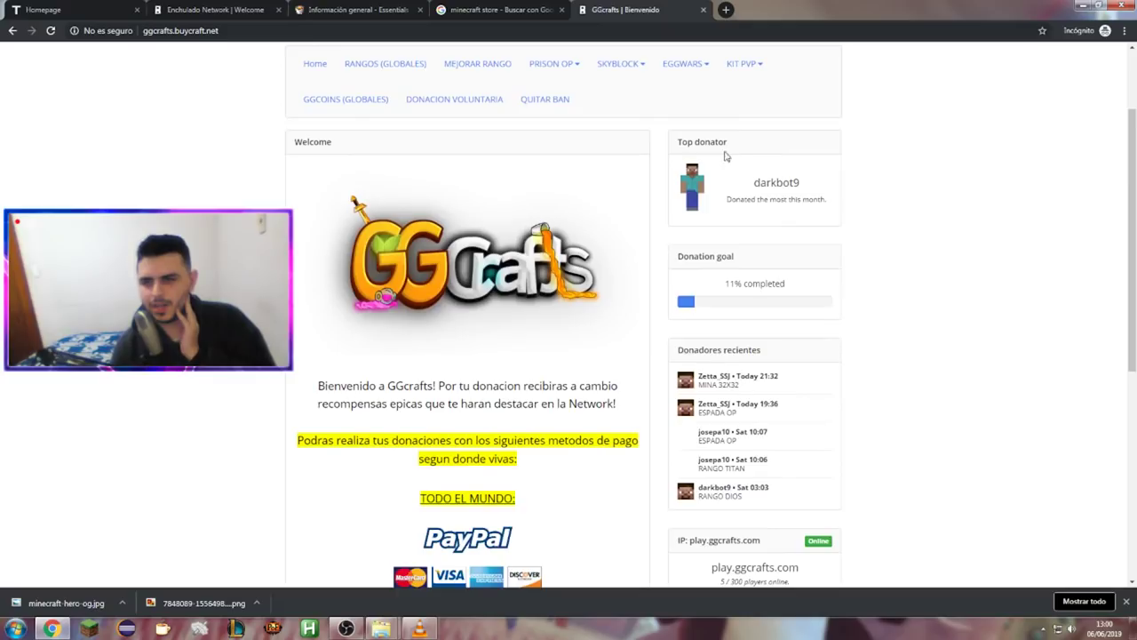
pyautogui.scroll(-1, 756, 297)
pyautogui.scroll(-1, 787, 314)
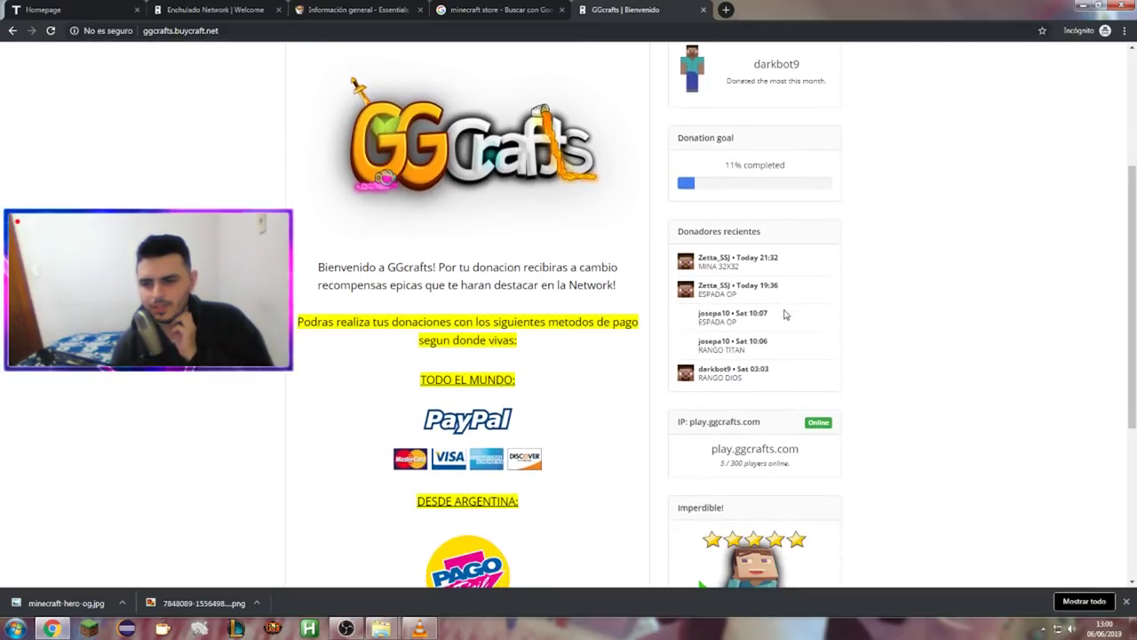
pyautogui.scroll(-2, 769, 501)
pyautogui.scroll(-1, 751, 350)
pyautogui.scroll(-1, 648, 254)
pyautogui.scroll(1, 711, 311)
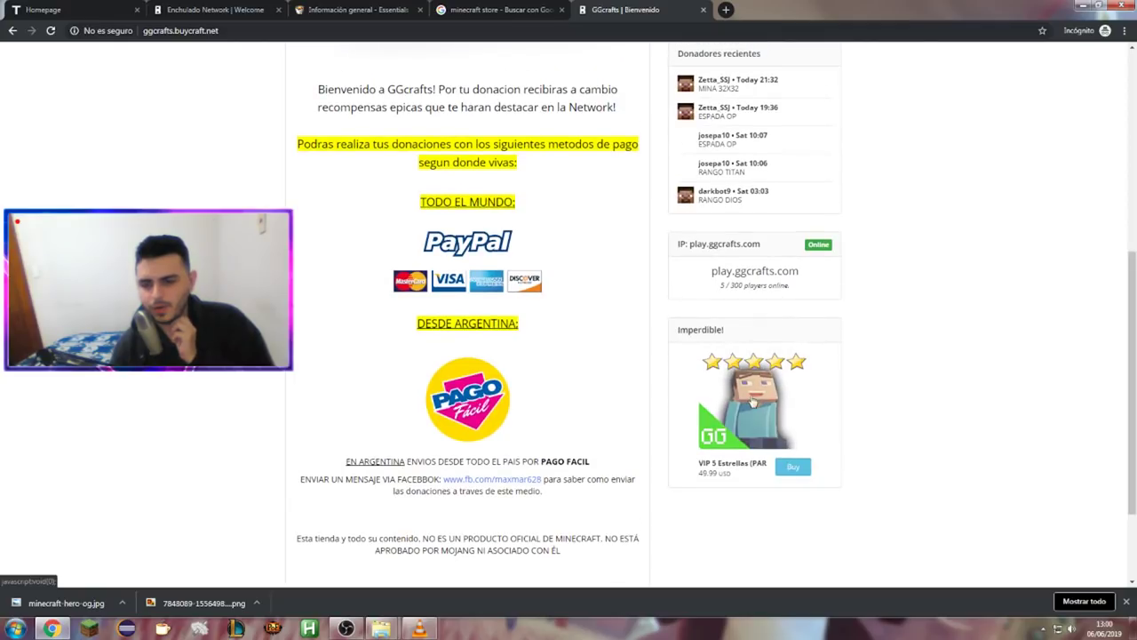
pyautogui.scroll(6, 753, 359)
pyautogui.click(140, 7)
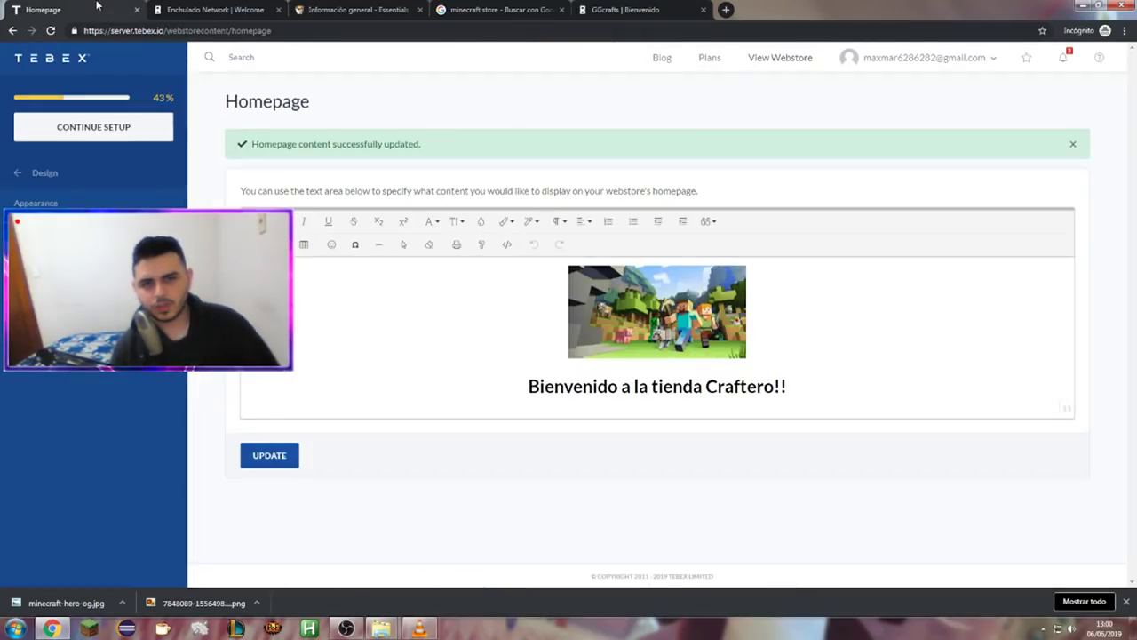
# Step: Open the webstore's sidebar module list and locate the Modules box on the live Enchulado Network store
pyautogui.click(44, 273)
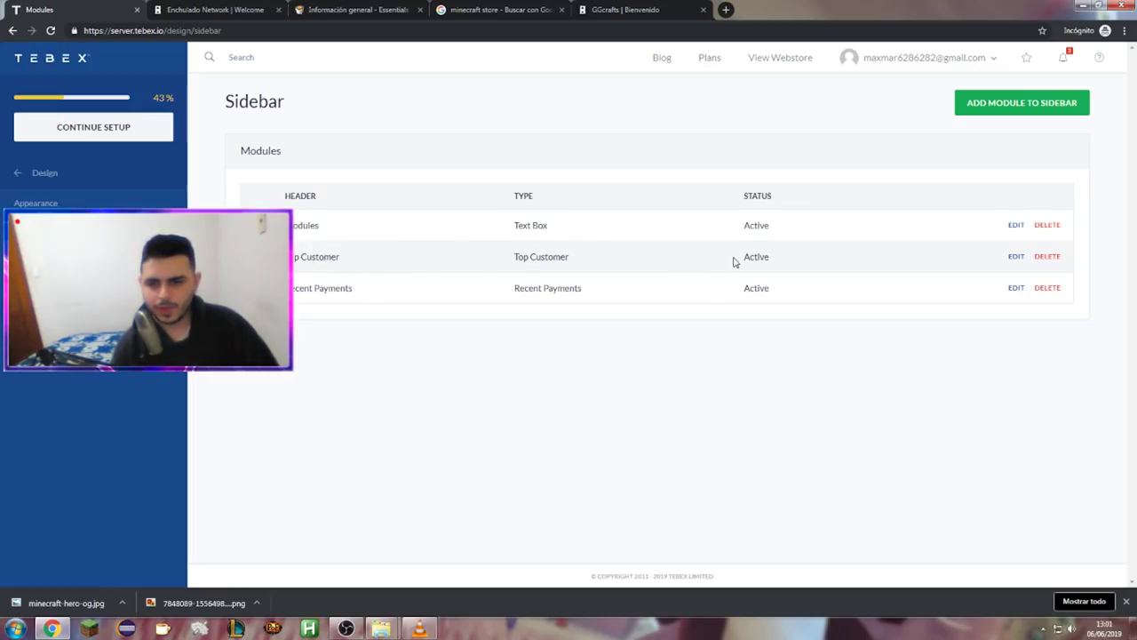
pyautogui.click(255, 11)
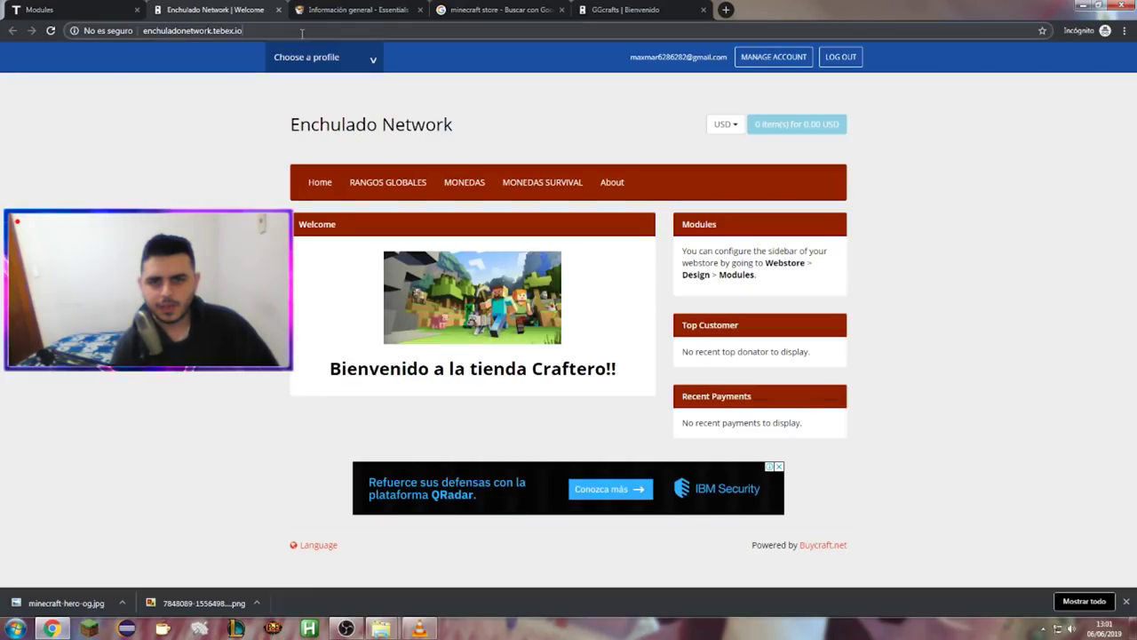
pyautogui.moveTo(683, 224); pyautogui.dragTo(761, 229)
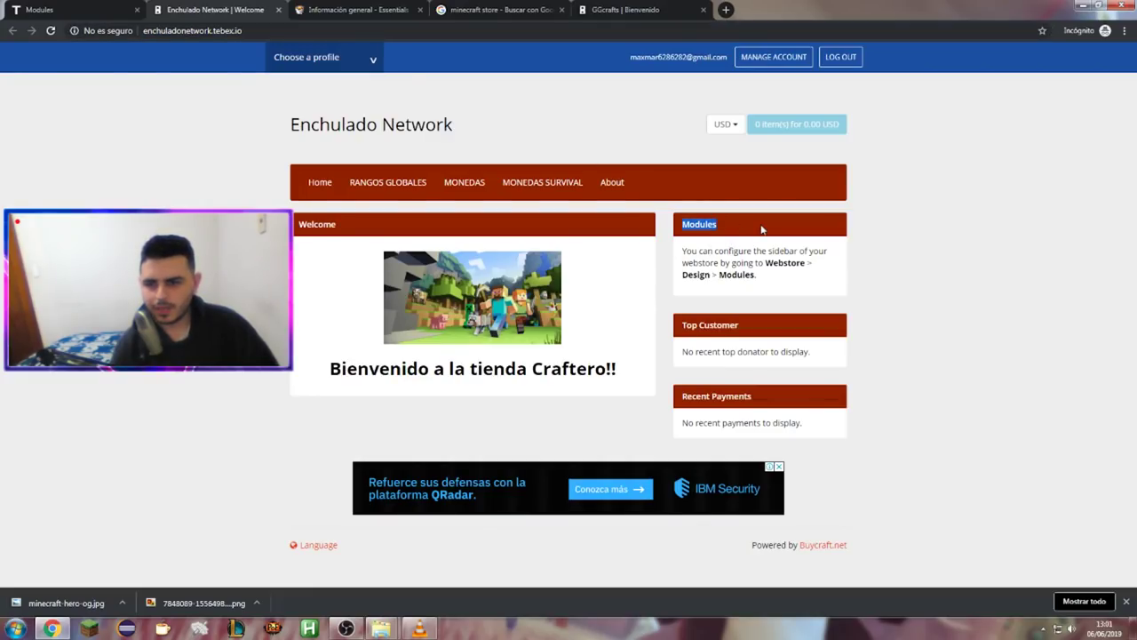
pyautogui.click(114, 9)
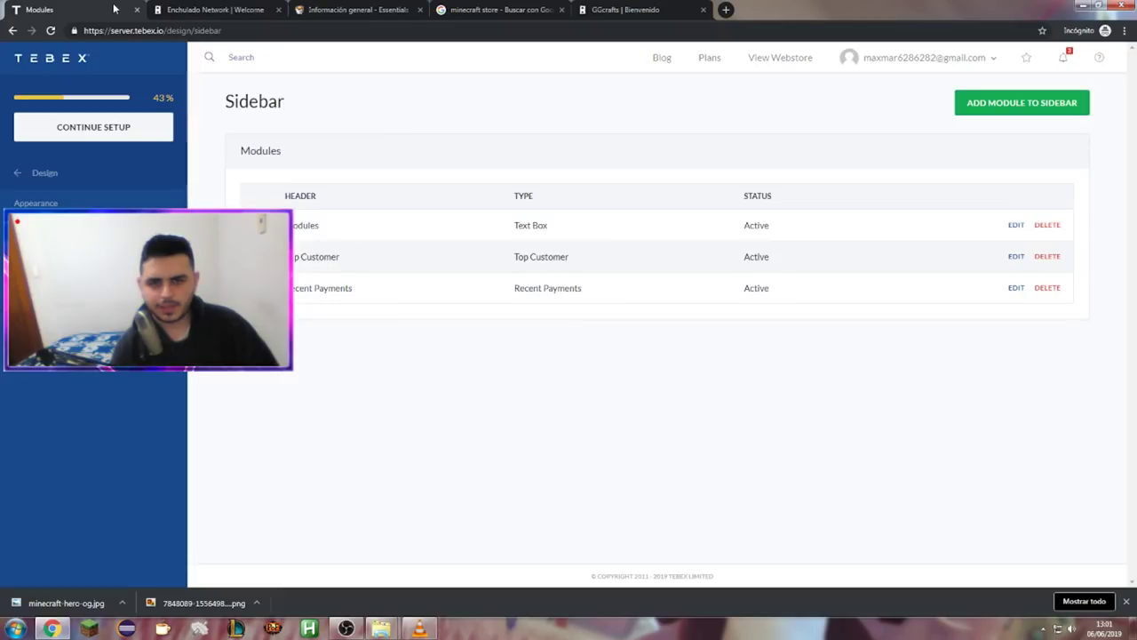
# Step: Replace the Modules text box's content with an offer of "rangos a mitad de precio hasta el dia 5/12/2098", change its header, and save it
pyautogui.click(1015, 227)
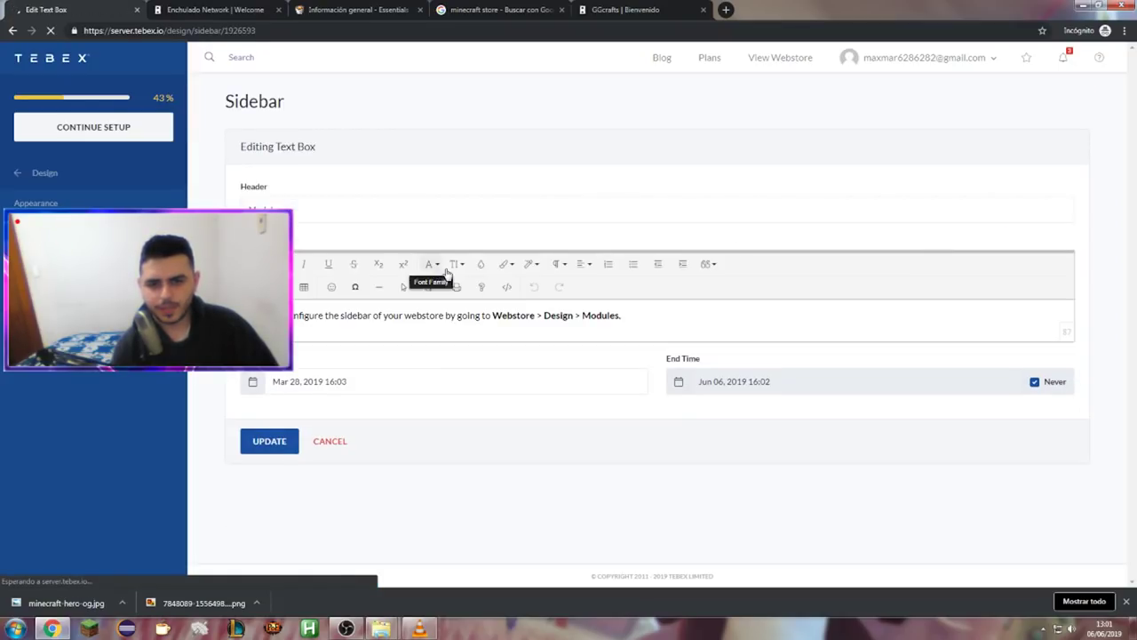
pyautogui.moveTo(646, 322); pyautogui.dragTo(276, 317)
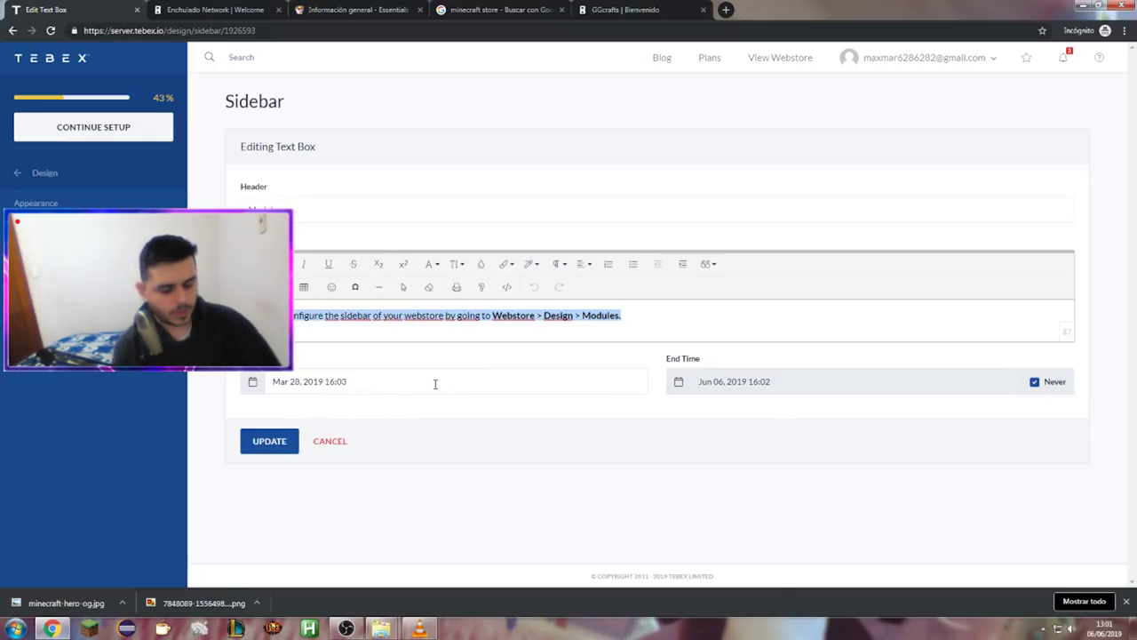
pyautogui.press('BackSpace')
pyautogui.write('s a')
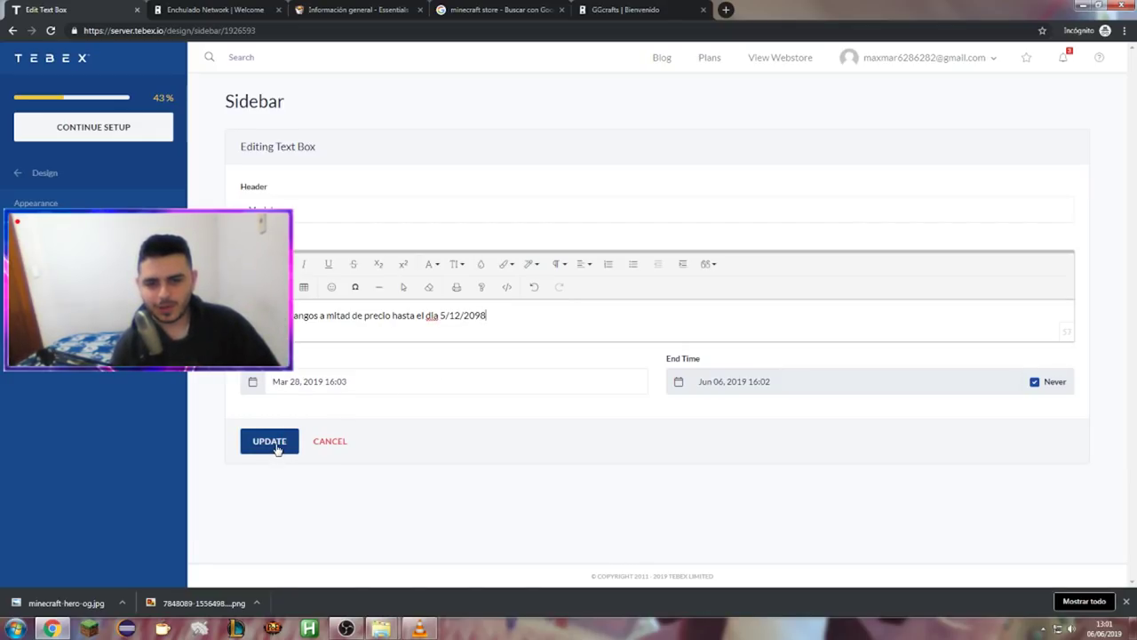
pyautogui.doubleClick(298, 212)
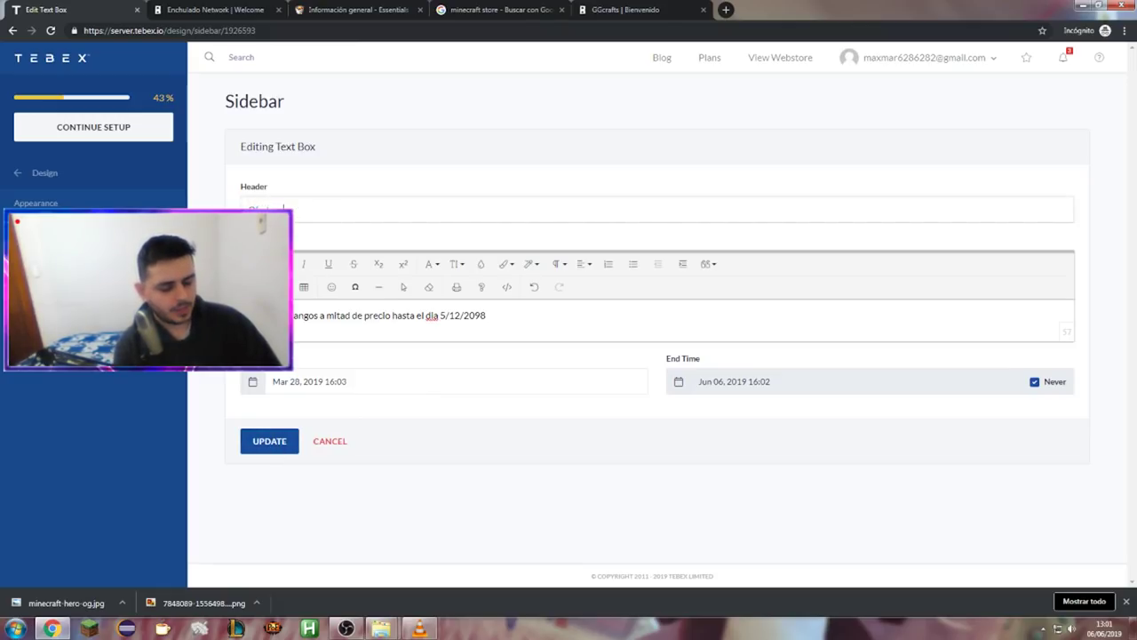
pyautogui.click(257, 445)
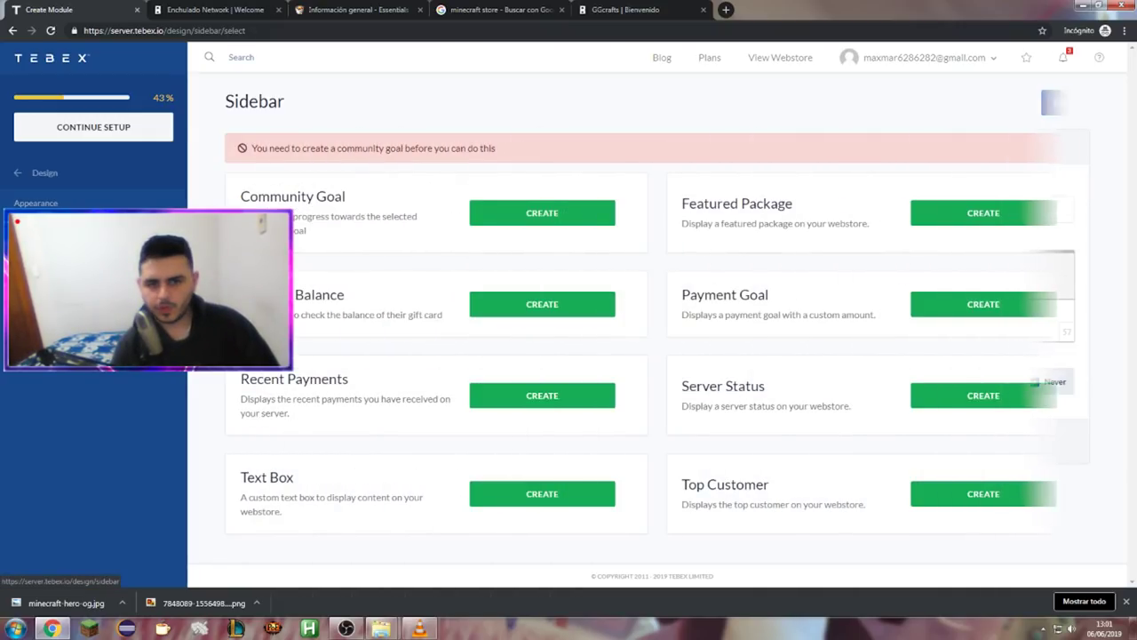
# Step: Compare the GGcrafts example store's sidebar with the module types that can be added to the webstore
pyautogui.click(636, 7)
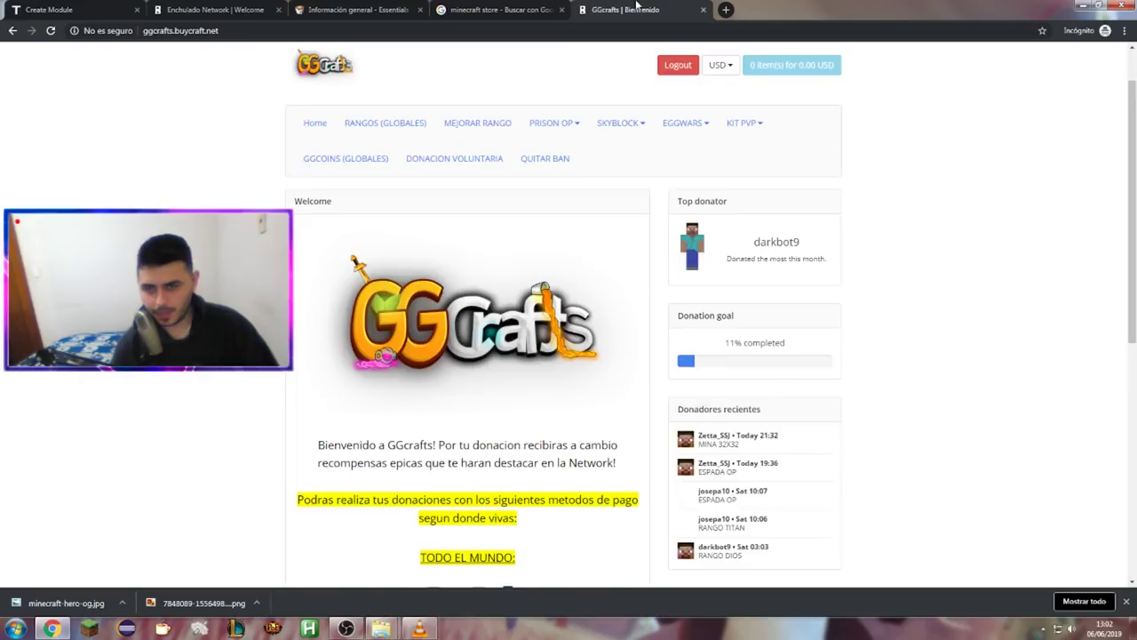
pyautogui.scroll(-1, 817, 386)
pyautogui.scroll(-4, 796, 361)
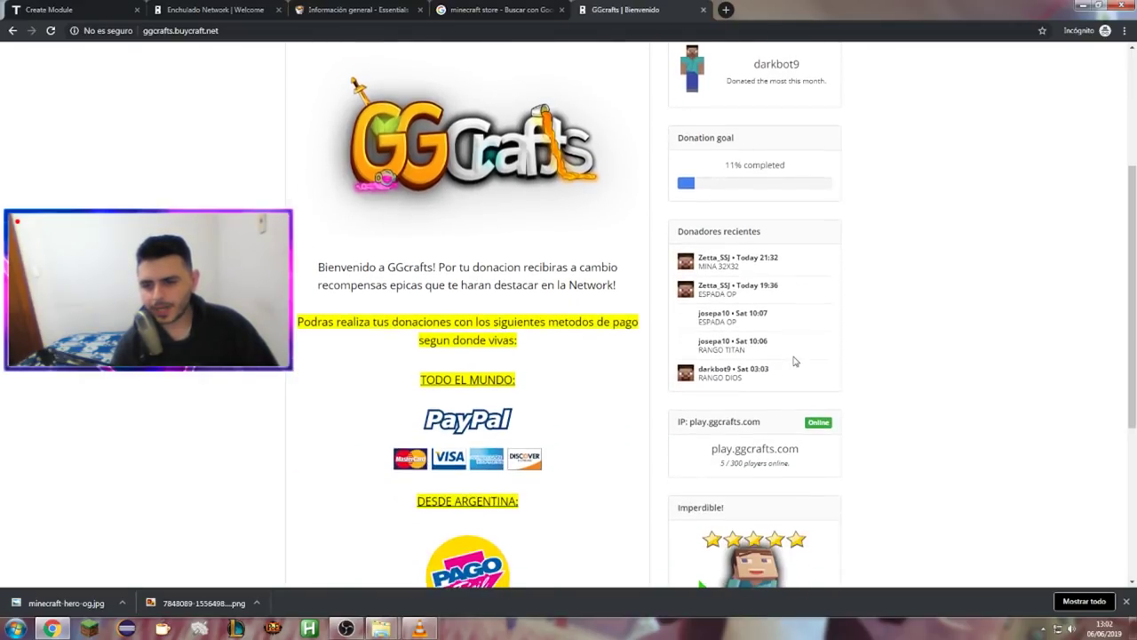
pyautogui.scroll(5, 786, 369)
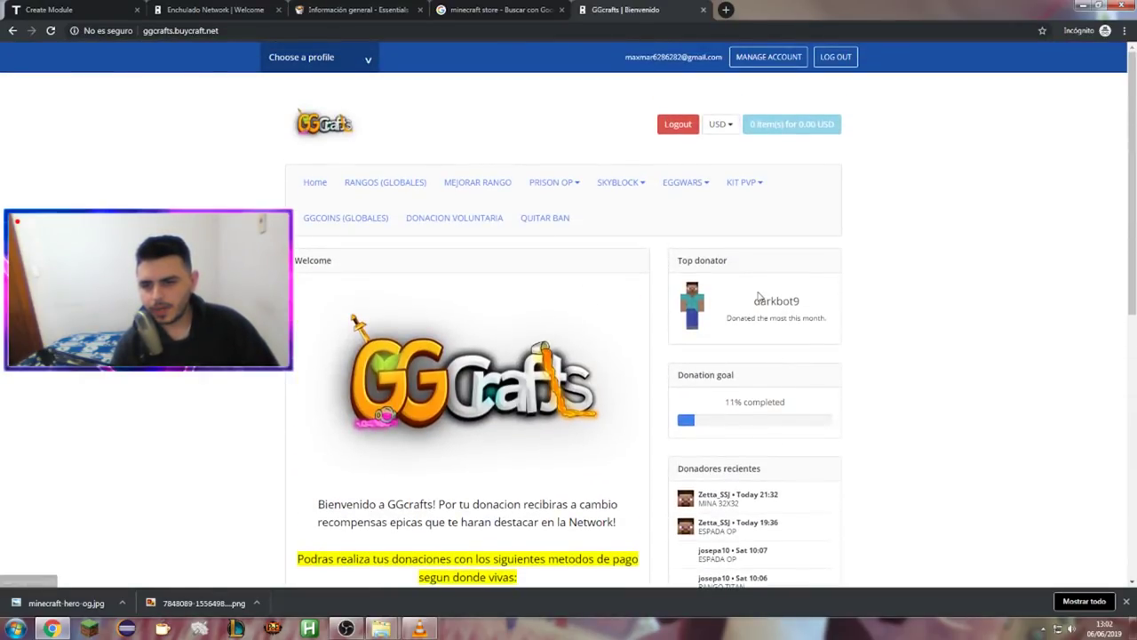
pyautogui.scroll(-1, 781, 373)
pyautogui.click(40, 7)
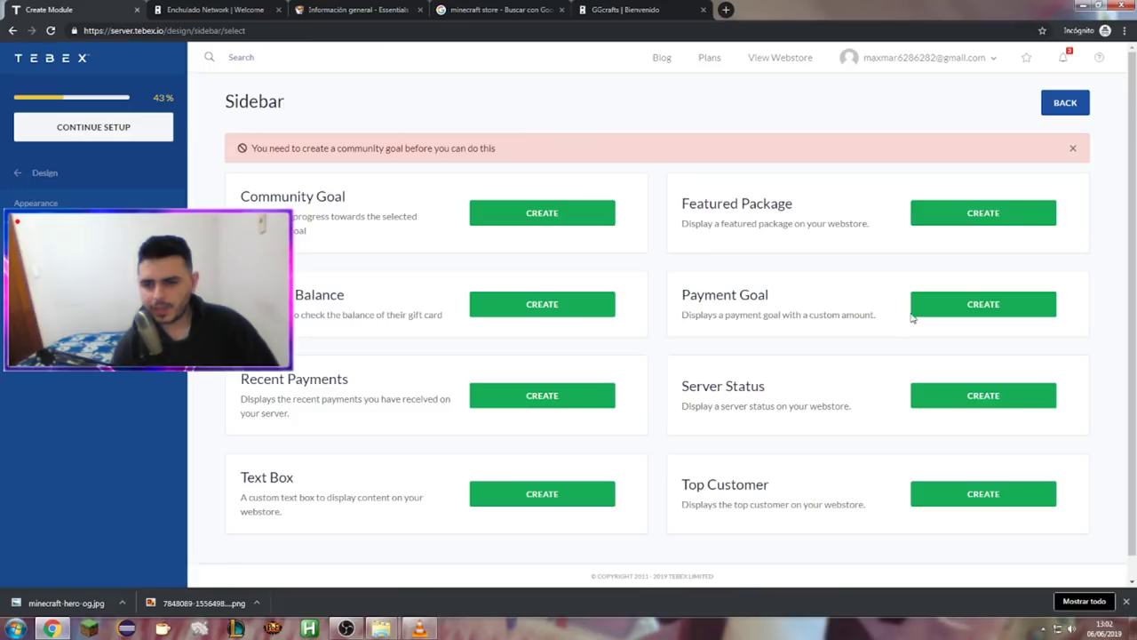
pyautogui.click(649, 9)
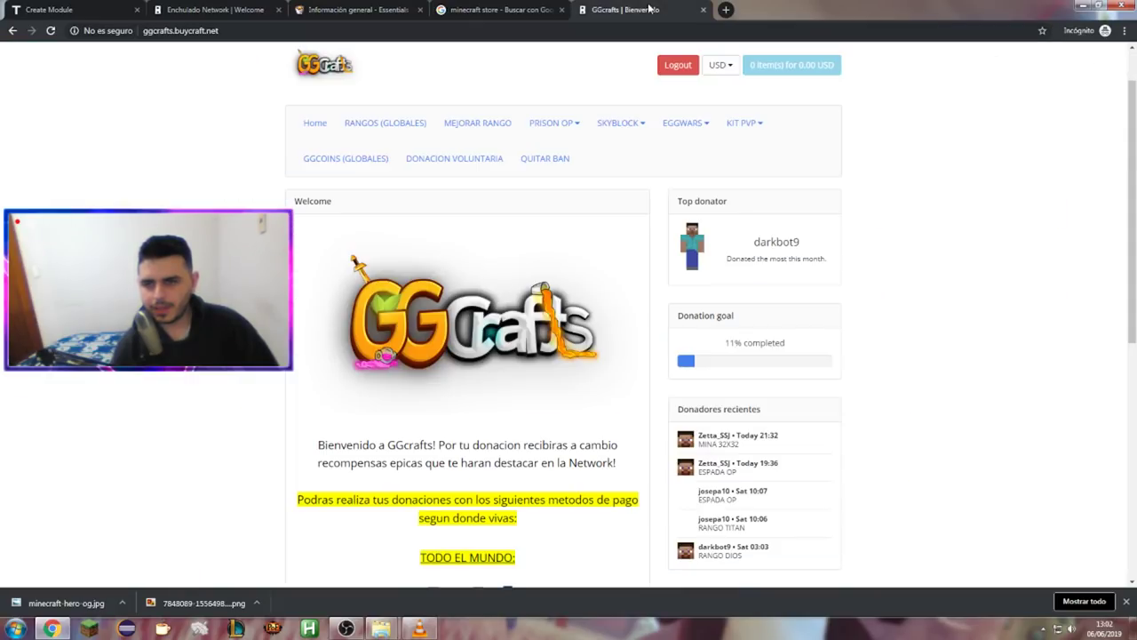
# Step: Start a Payment Goal sidebar module with the header "Meta de donaciones!" and choose its time period
pyautogui.click(87, 13)
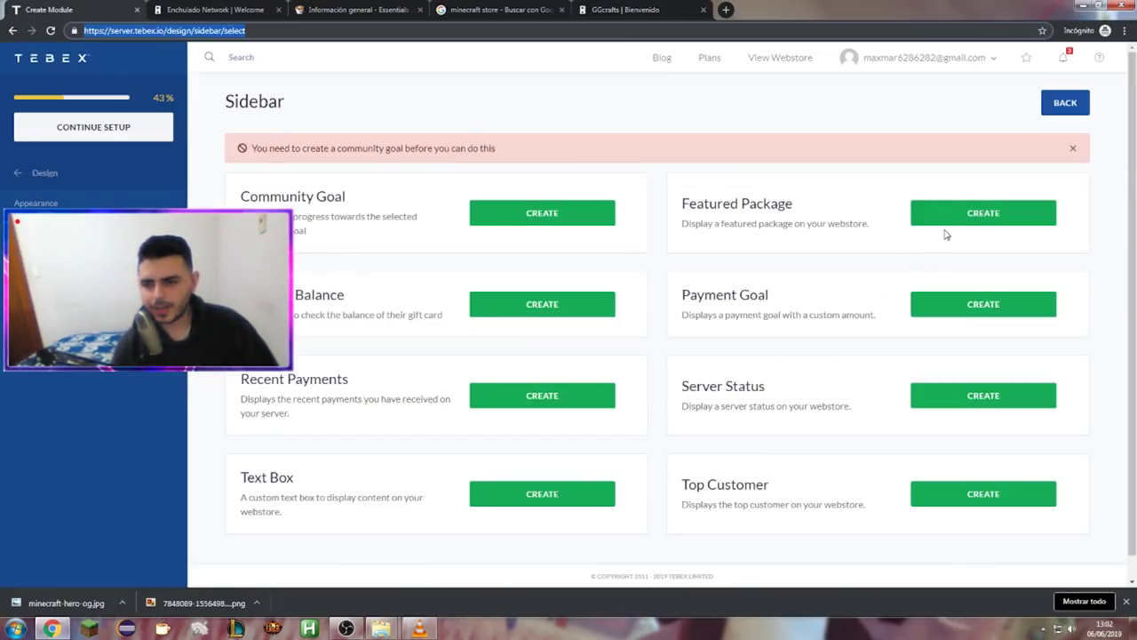
pyautogui.click(945, 310)
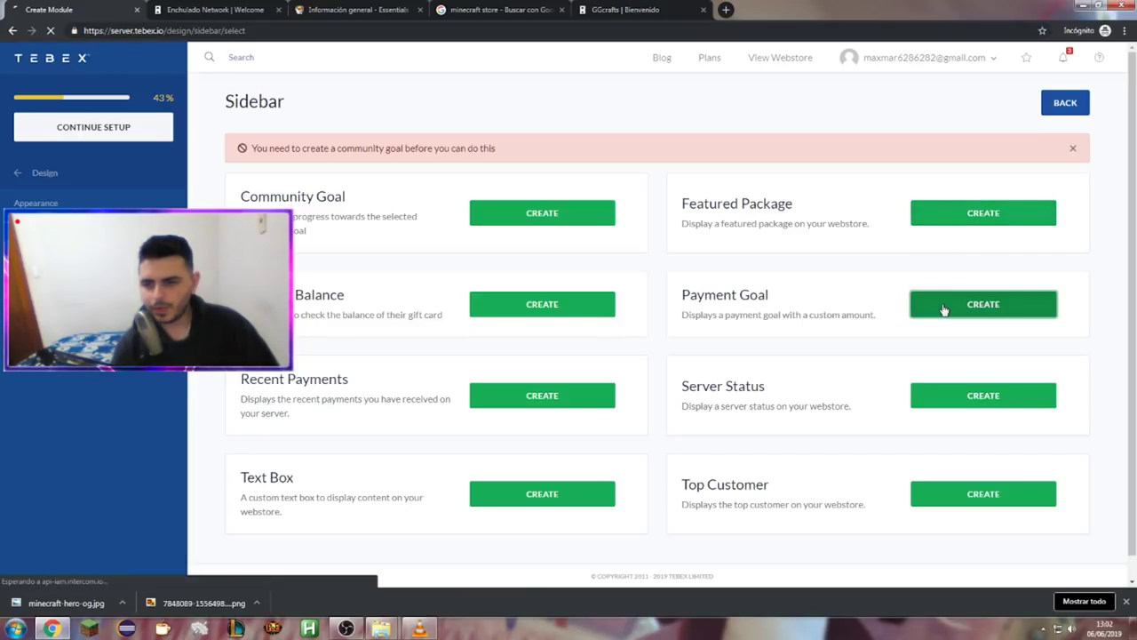
pyautogui.tripleClick(305, 210)
pyautogui.write('Meta')
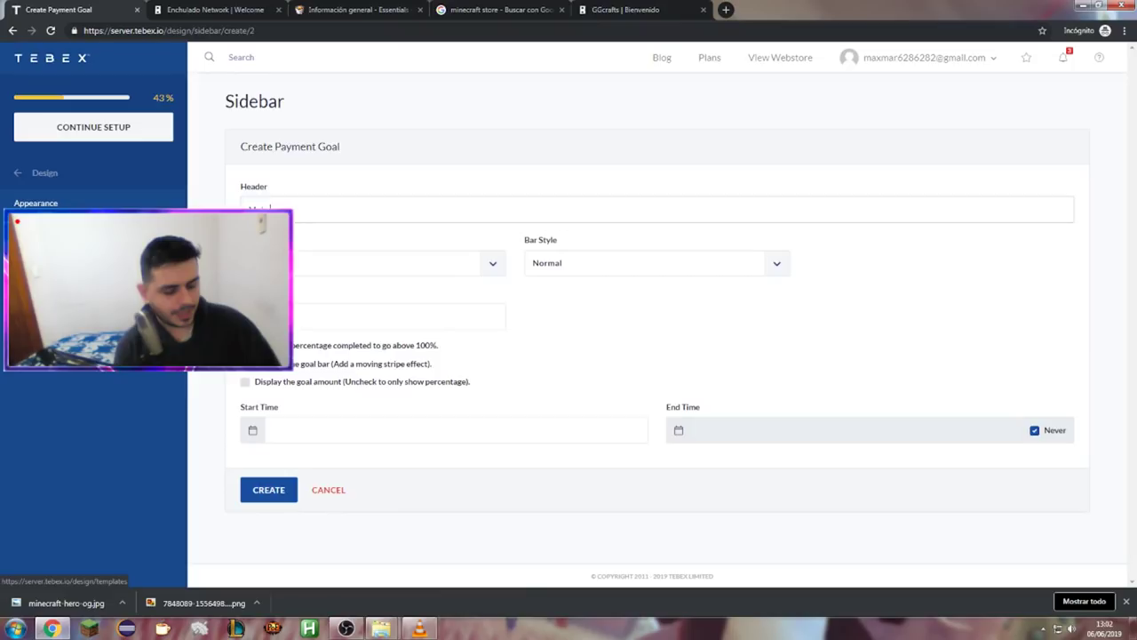
pyautogui.write(' de donaciones!')
pyautogui.click(300, 266)
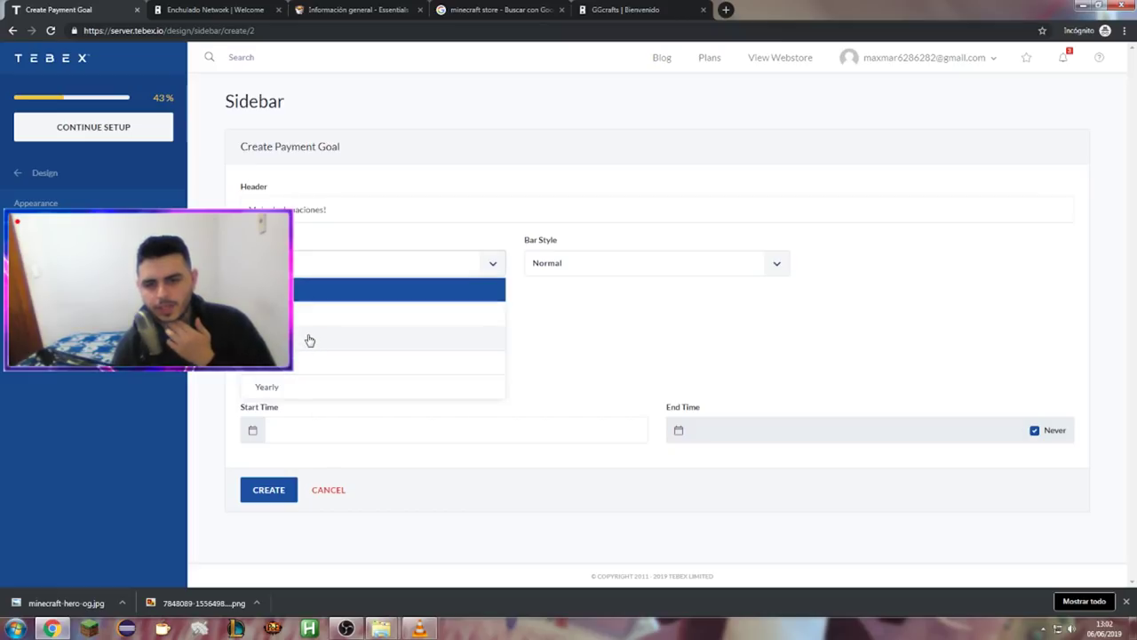
pyautogui.click(308, 366)
pyautogui.click(328, 266)
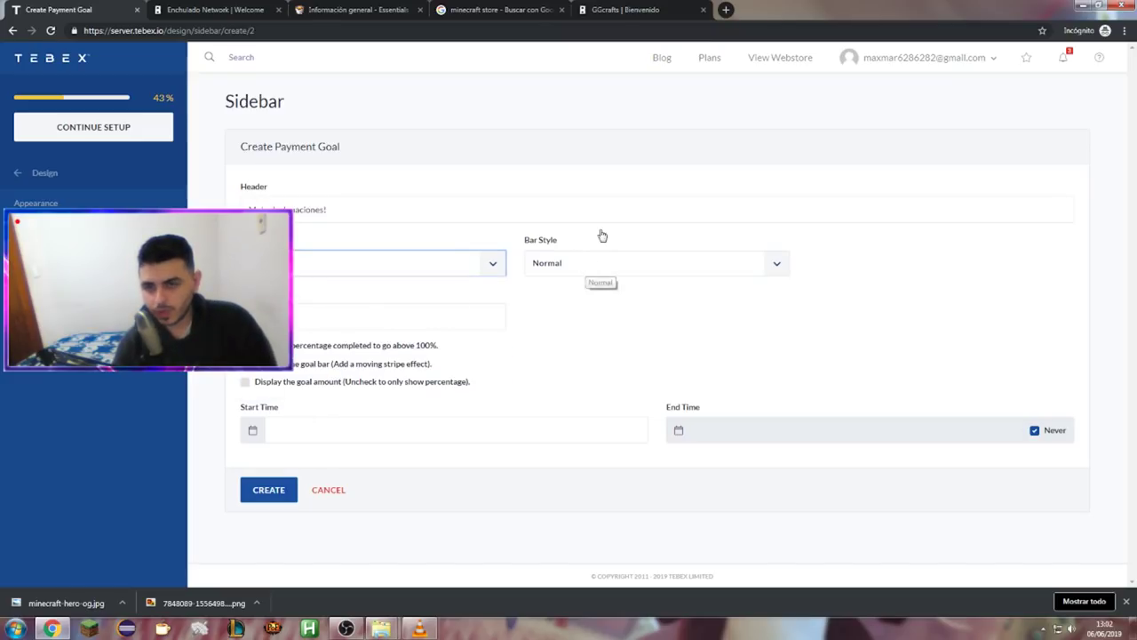
# Step: Set the payment goal's bar style to Striped, using the GGcrafts donation goal as reference, fill in the goal amount and create the module
pyautogui.click(647, 9)
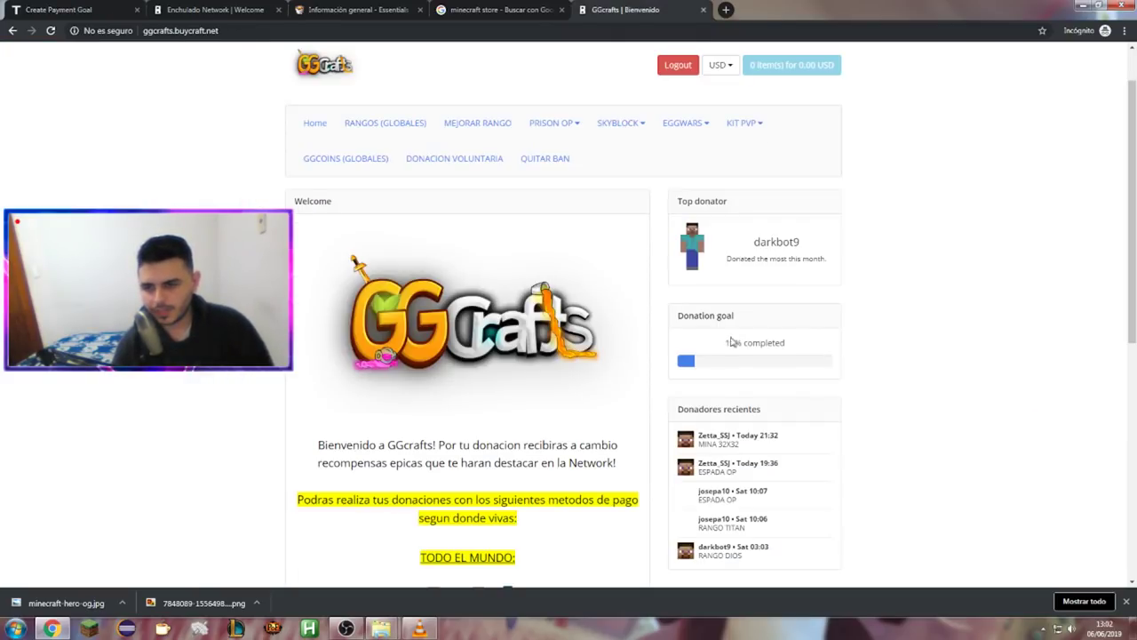
pyautogui.click(42, 9)
pyautogui.click(593, 258)
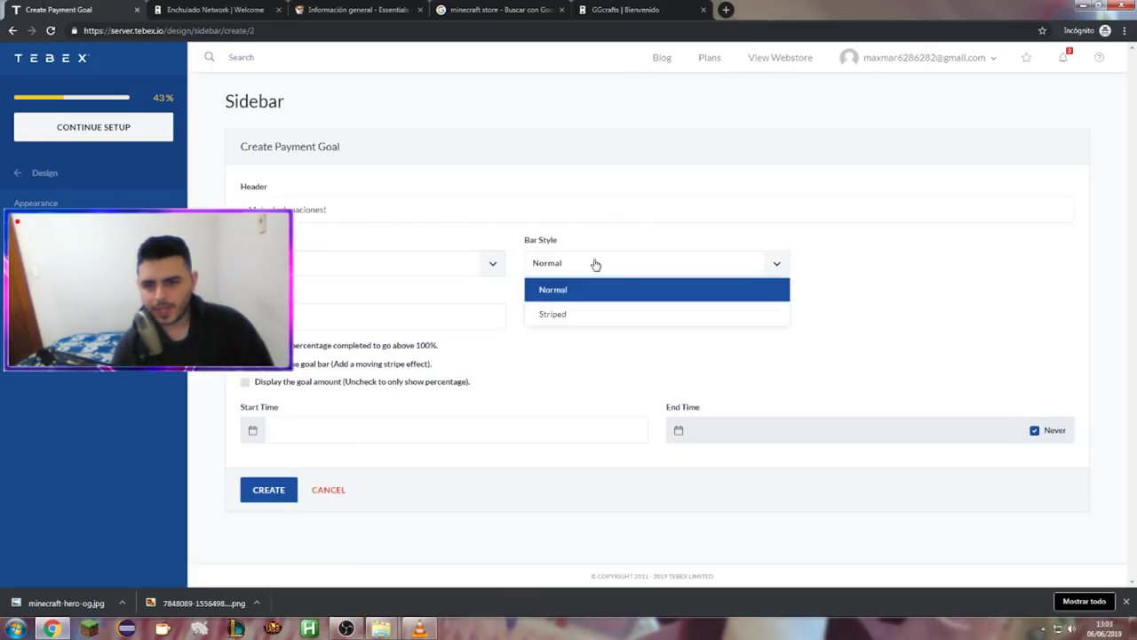
pyautogui.click(575, 318)
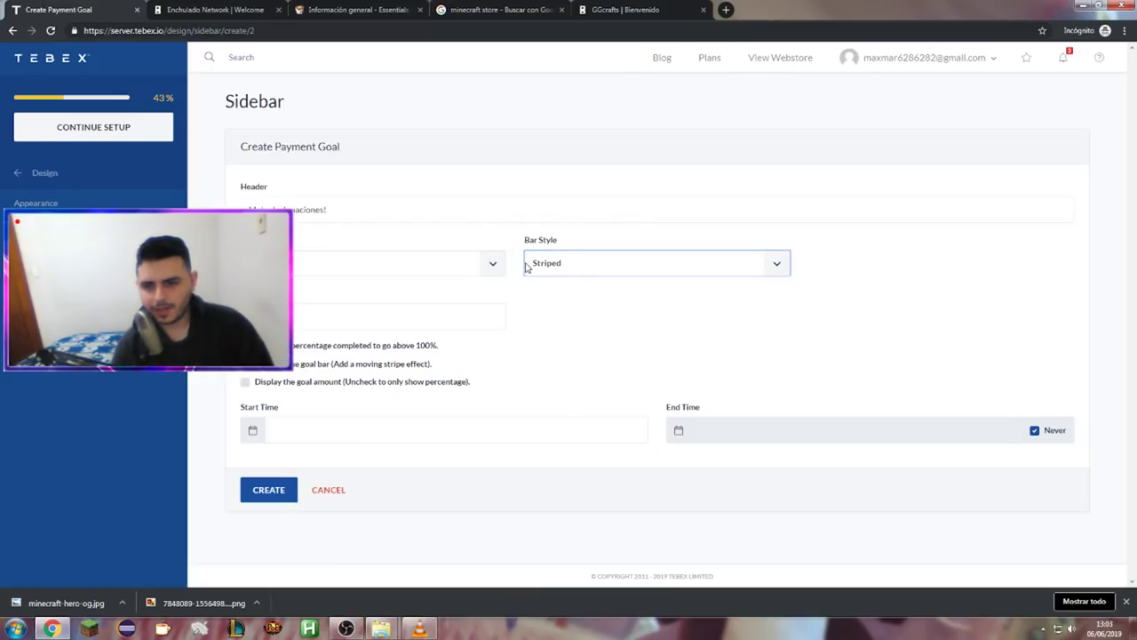
pyautogui.click(658, 7)
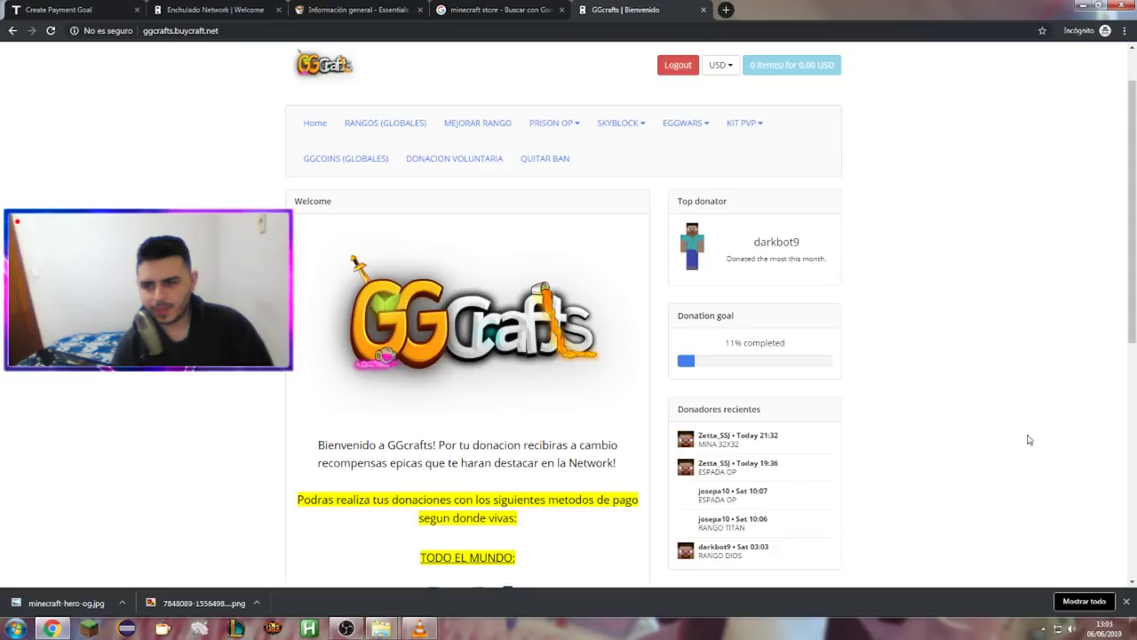
pyautogui.click(57, 7)
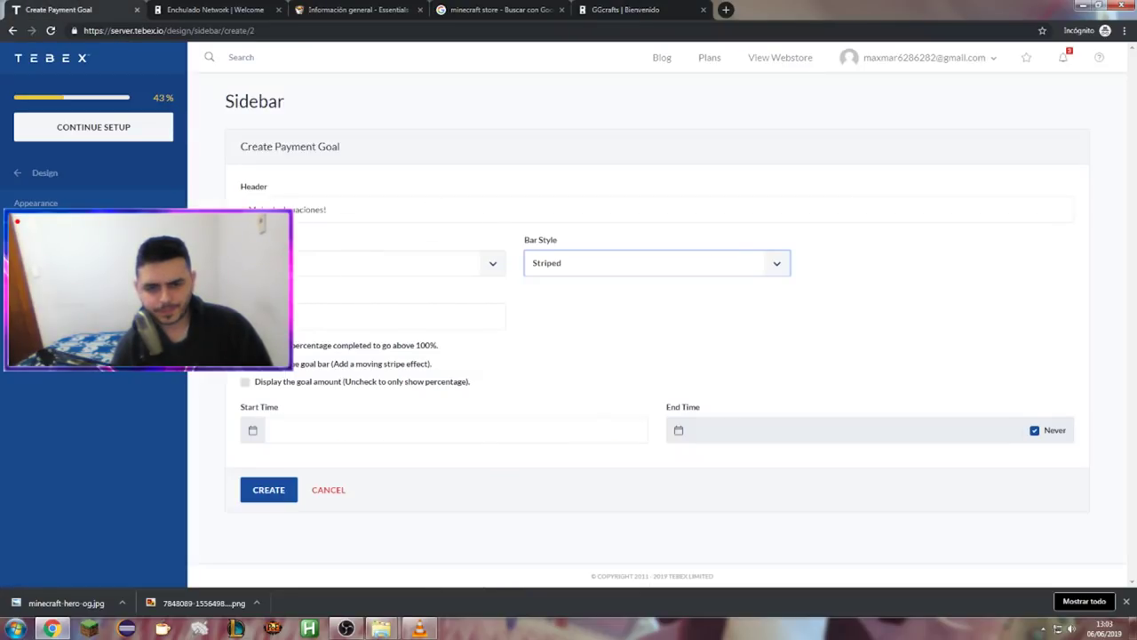
pyautogui.click(295, 317)
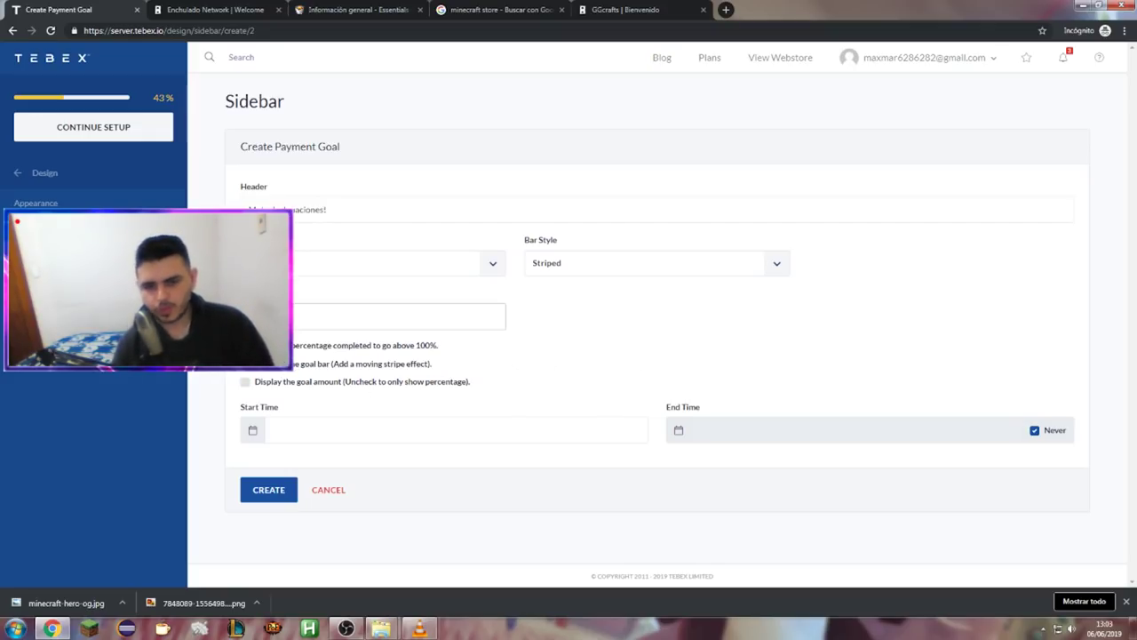
pyautogui.click(274, 494)
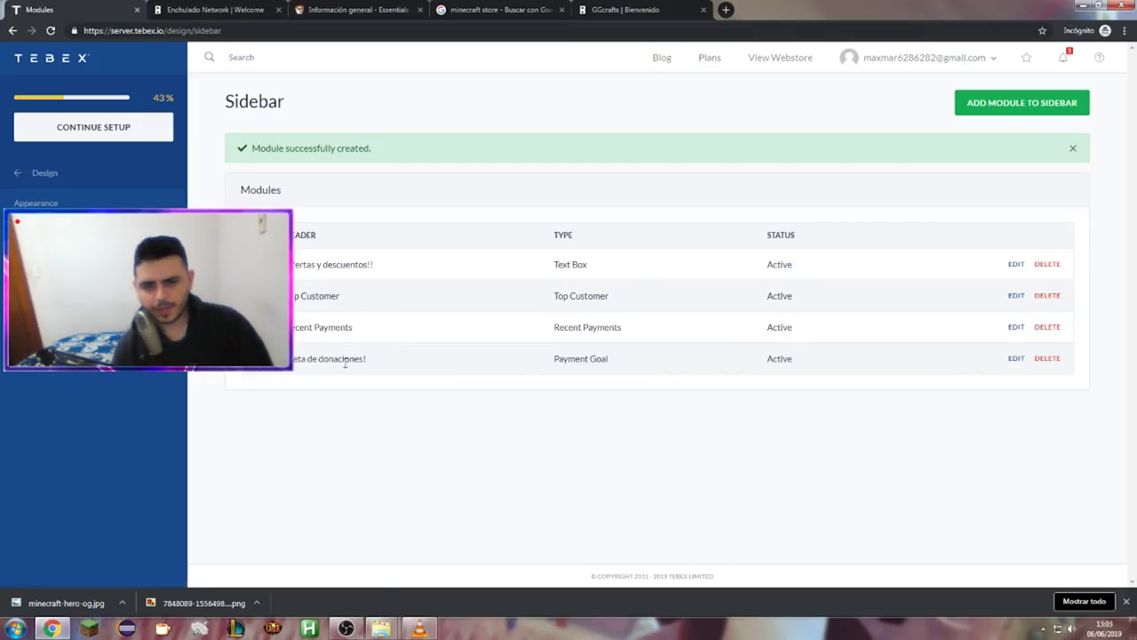
# Step: Reload the live Enchulado Network store and examine its sidebar, including the Top Customer and "Meta de donaciones!" modules
pyautogui.click(213, 9)
pyautogui.click(253, 30)
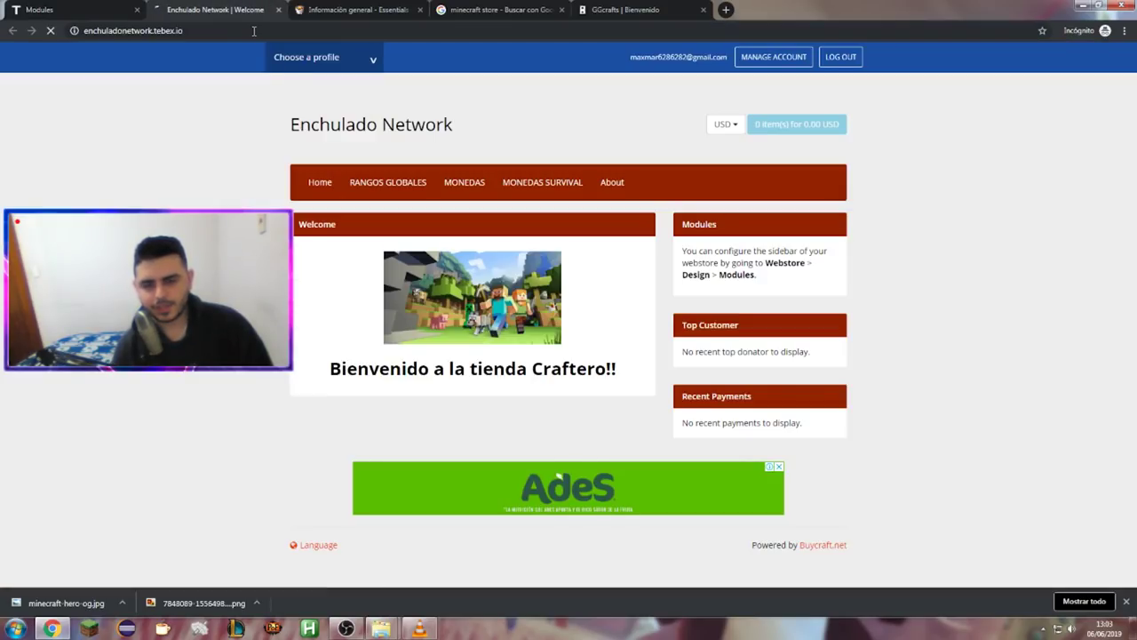
pyautogui.press('Return')
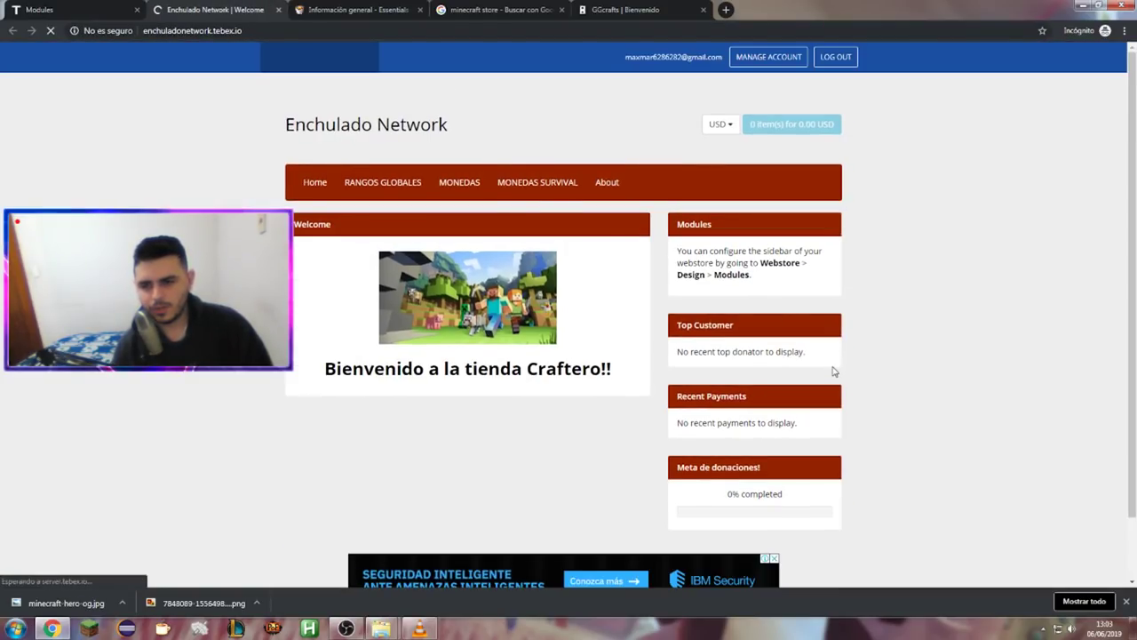
pyautogui.moveTo(679, 325); pyautogui.dragTo(691, 352)
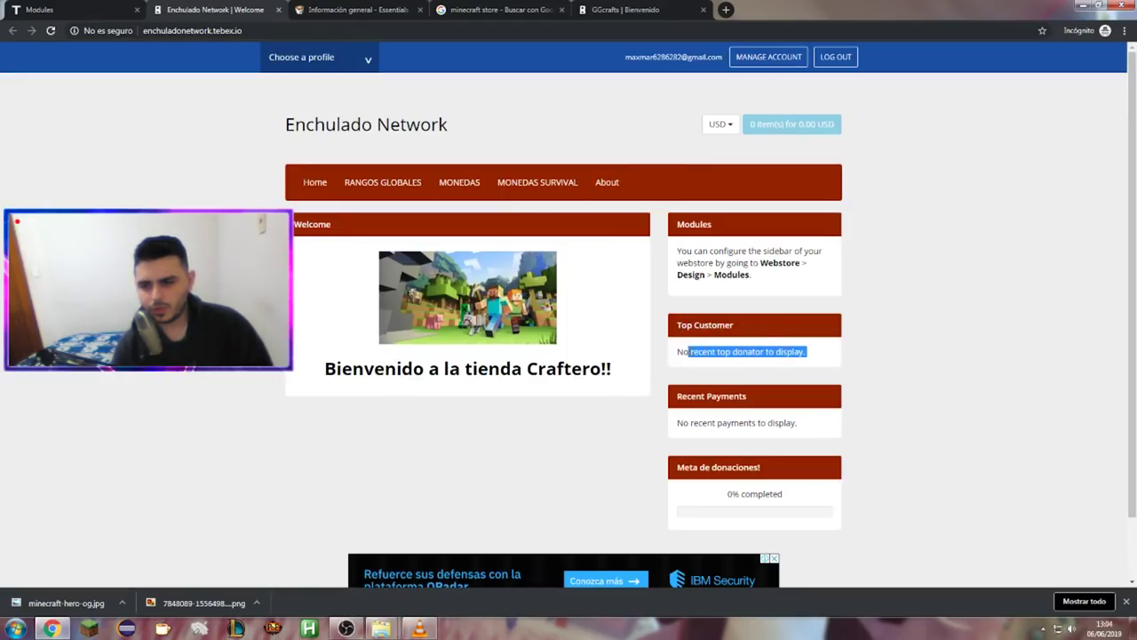
pyautogui.moveTo(674, 470); pyautogui.dragTo(778, 472)
pyautogui.click(795, 519)
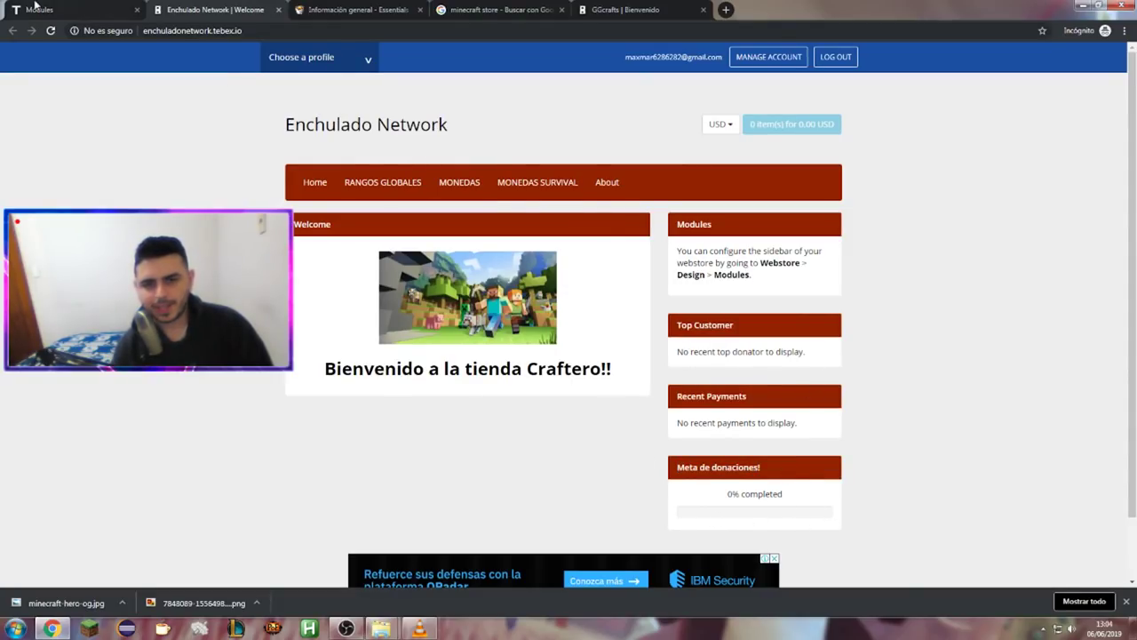
# Step: Add a Recent Payments sidebar module with the header "Donaciones recientes", modelled on the GGcrafts example store's recent donors box
pyautogui.click(67, 7)
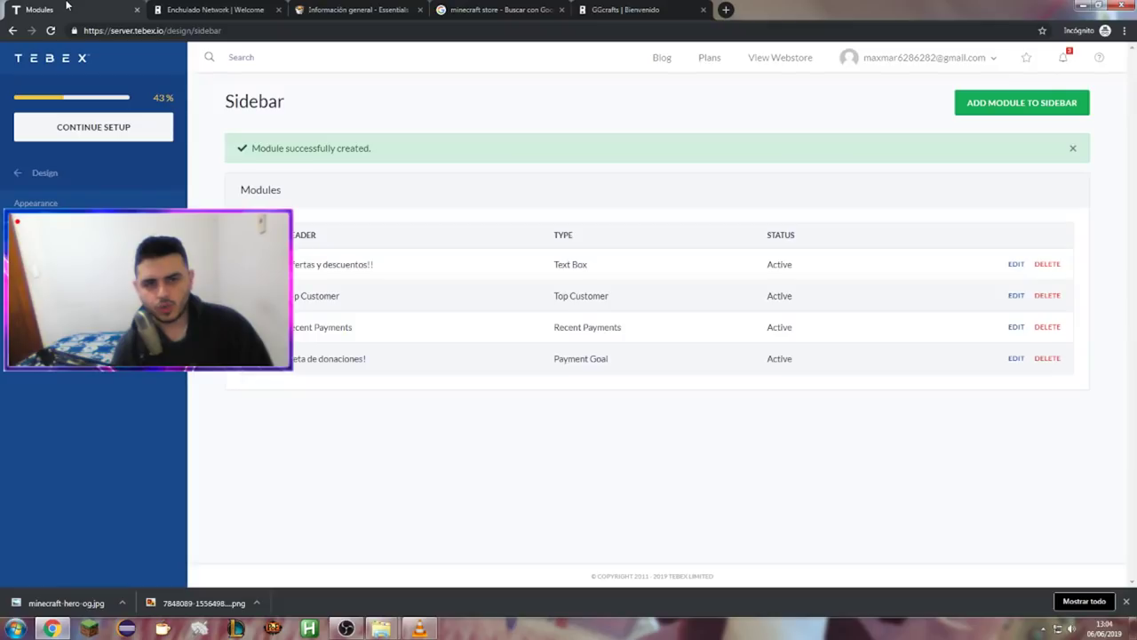
pyautogui.click(1019, 108)
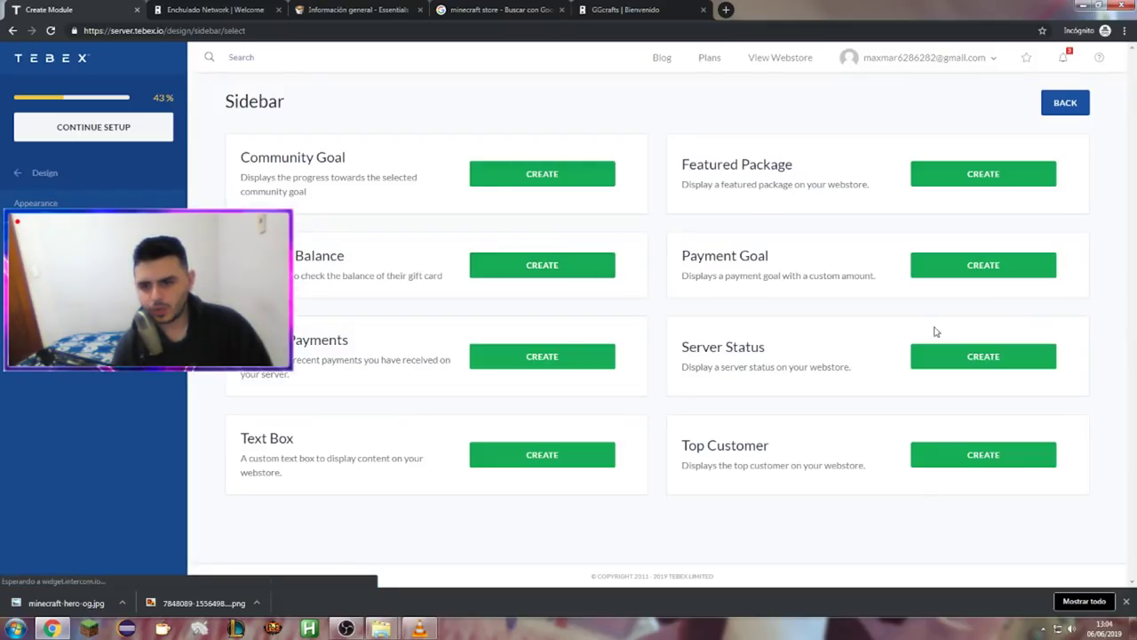
pyautogui.click(639, 8)
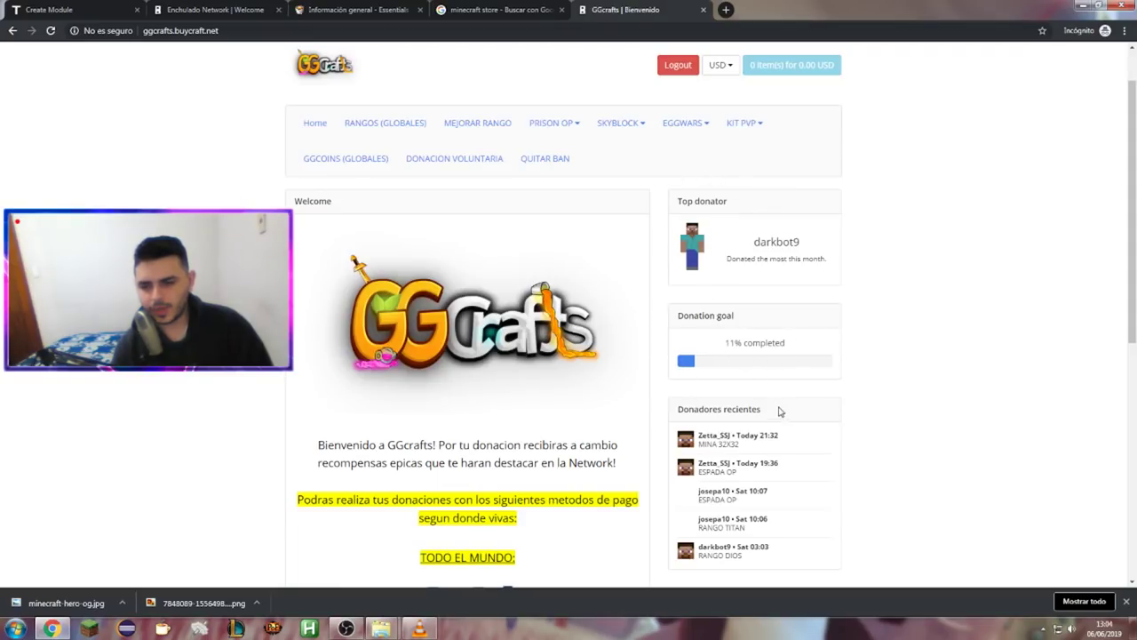
pyautogui.click(96, 7)
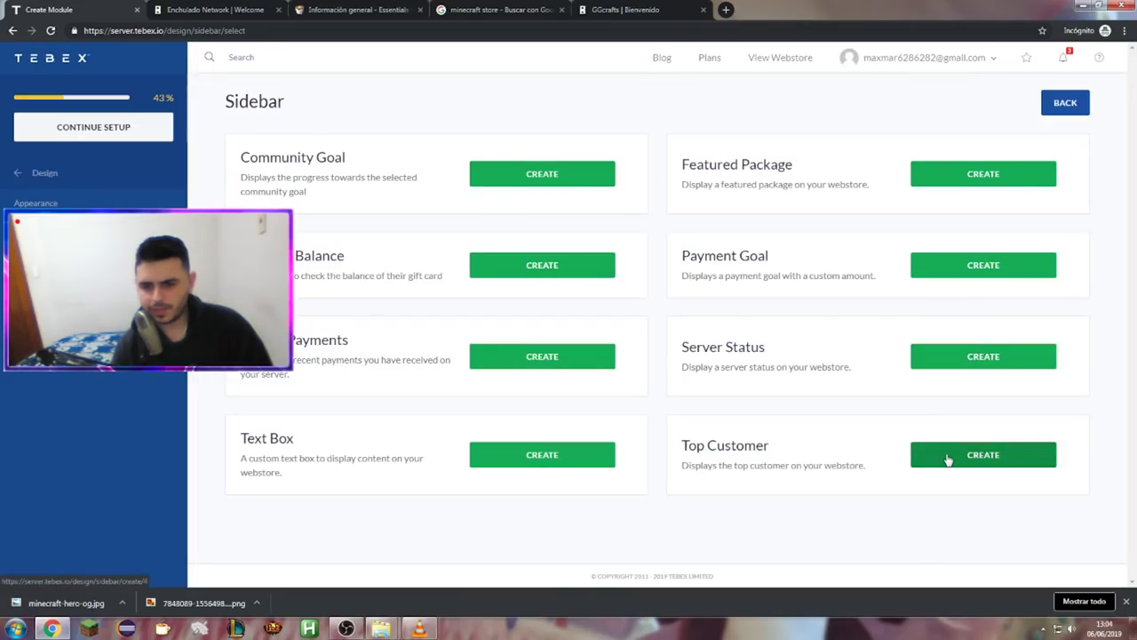
pyautogui.click(604, 364)
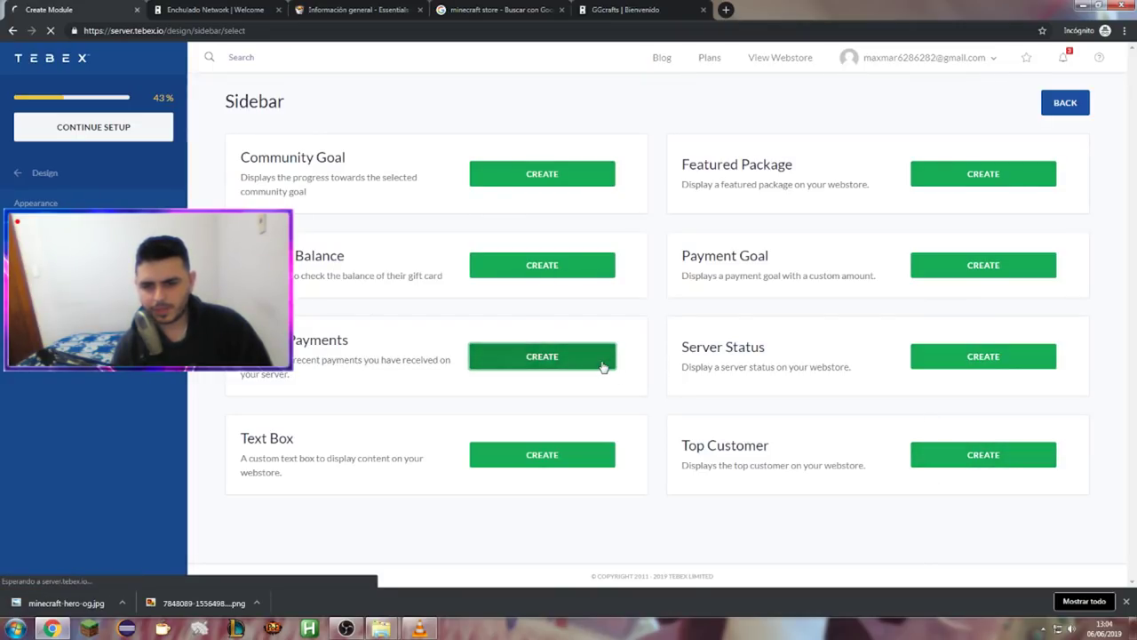
pyautogui.moveTo(346, 210); pyautogui.dragTo(169, 210)
pyautogui.write('R')
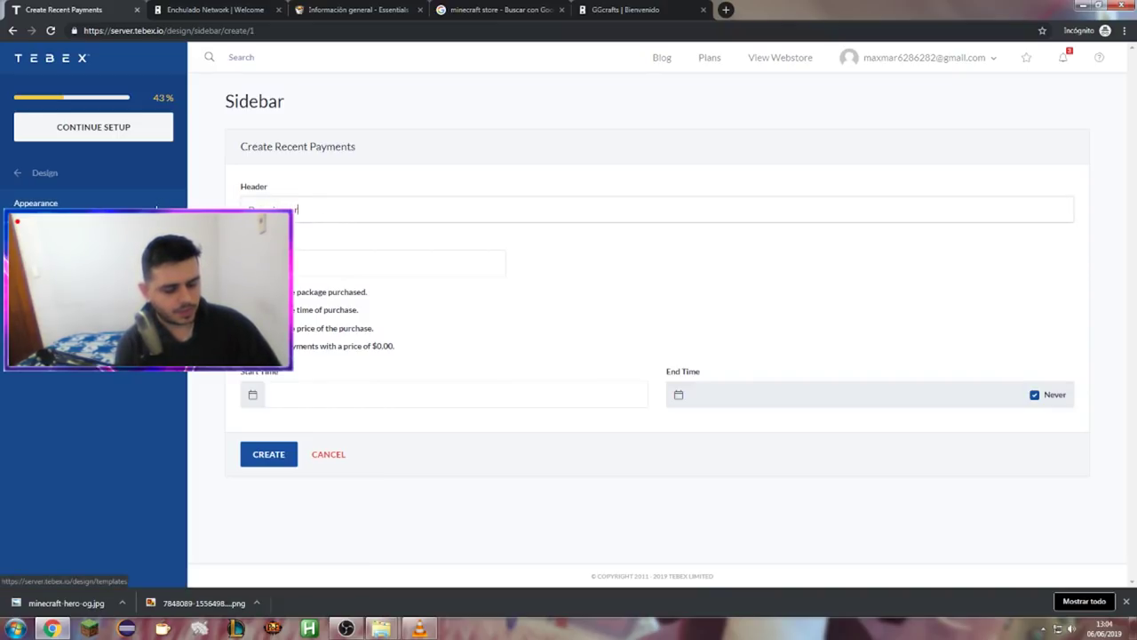
pyautogui.write('agos recientes')
pyautogui.click(325, 265)
pyautogui.click(265, 455)
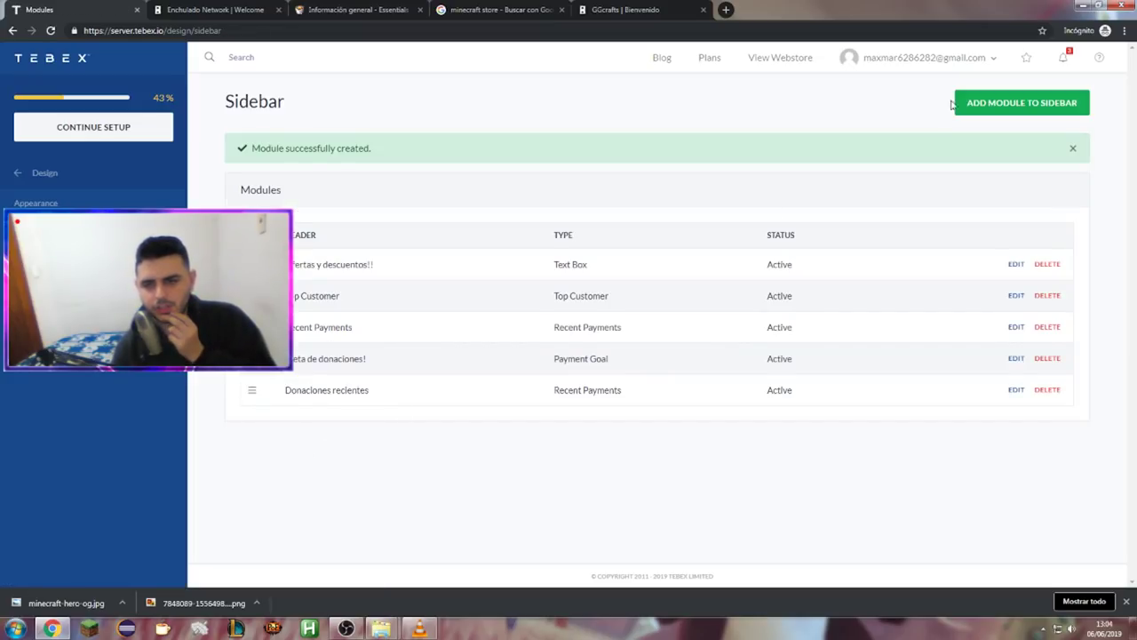
# Step: Check which other sidebar modules the GGcrafts example store uses and return to the webstore's module list
pyautogui.click(675, 11)
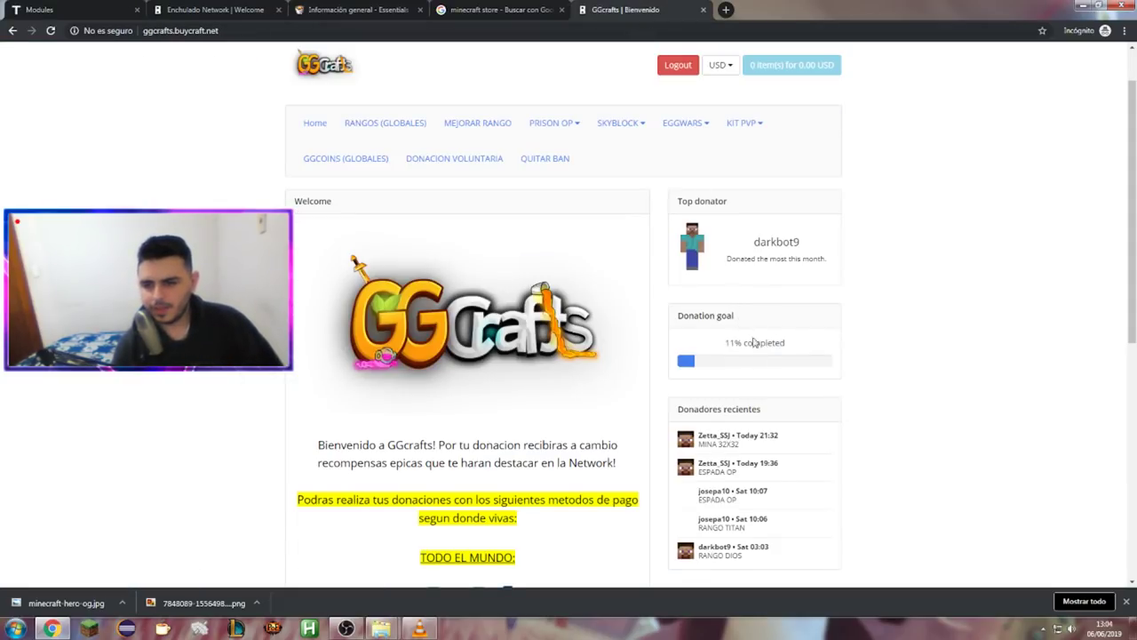
pyautogui.scroll(-2, 781, 341)
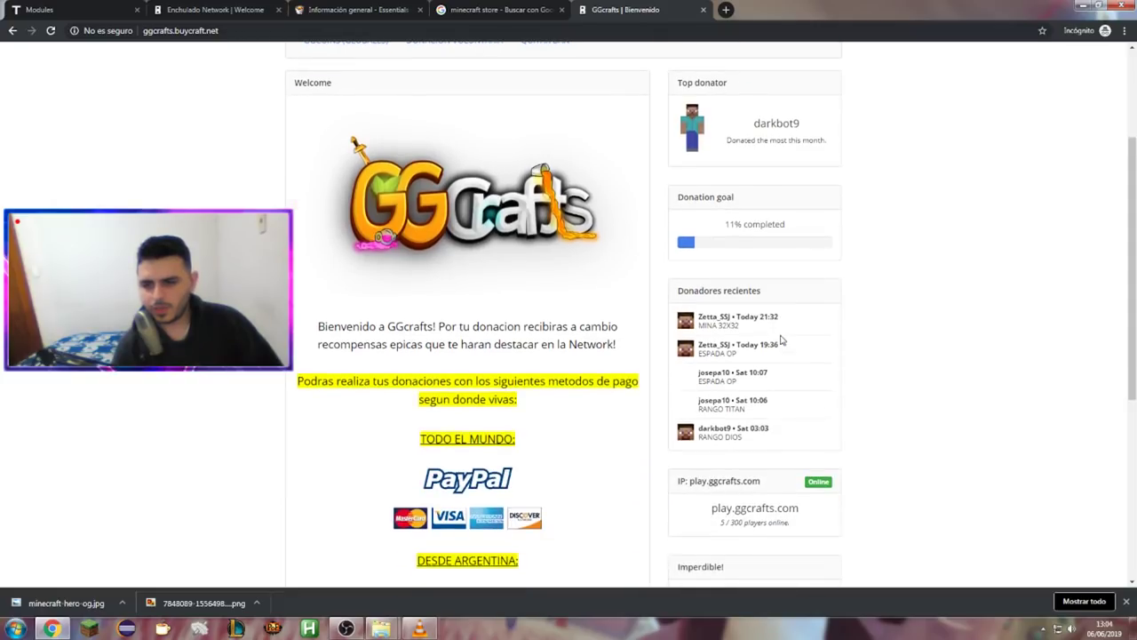
pyautogui.scroll(-2, 751, 475)
pyautogui.scroll(4, 750, 475)
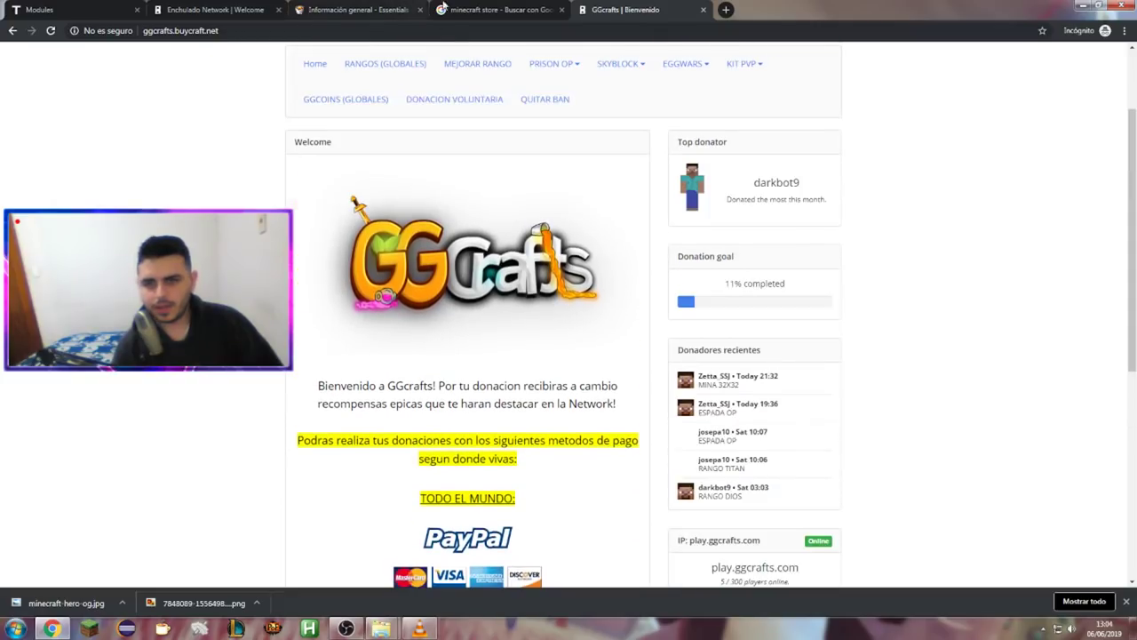
pyautogui.click(107, 10)
# Step: Add a Top Customer sidebar module with the header "Top de donadores" and choose its time period
pyautogui.click(1007, 110)
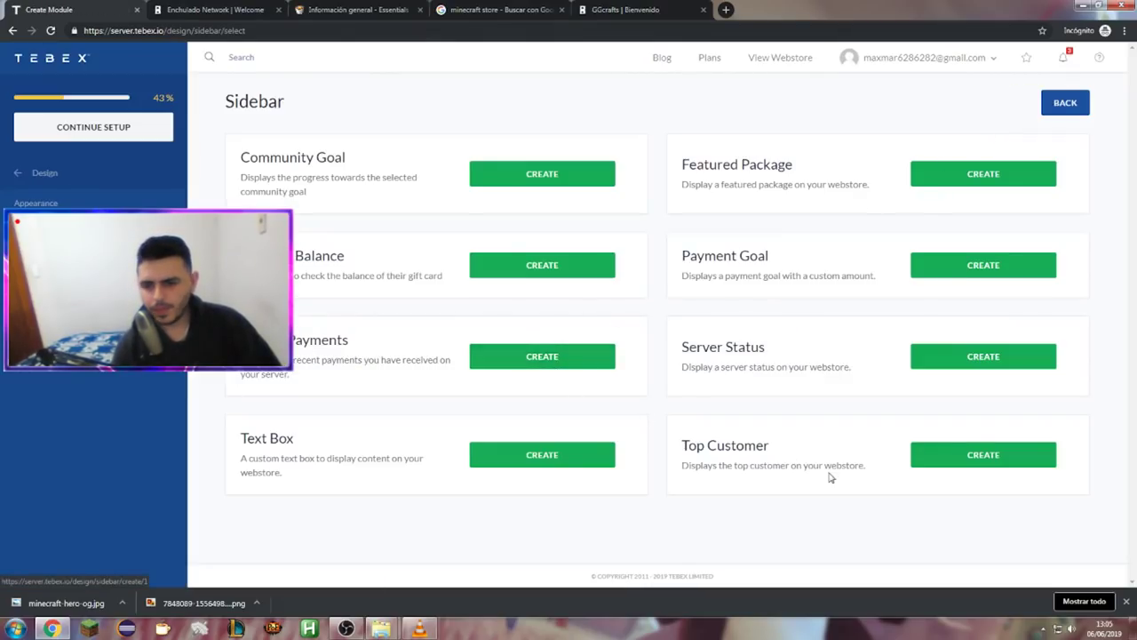
pyautogui.click(982, 471)
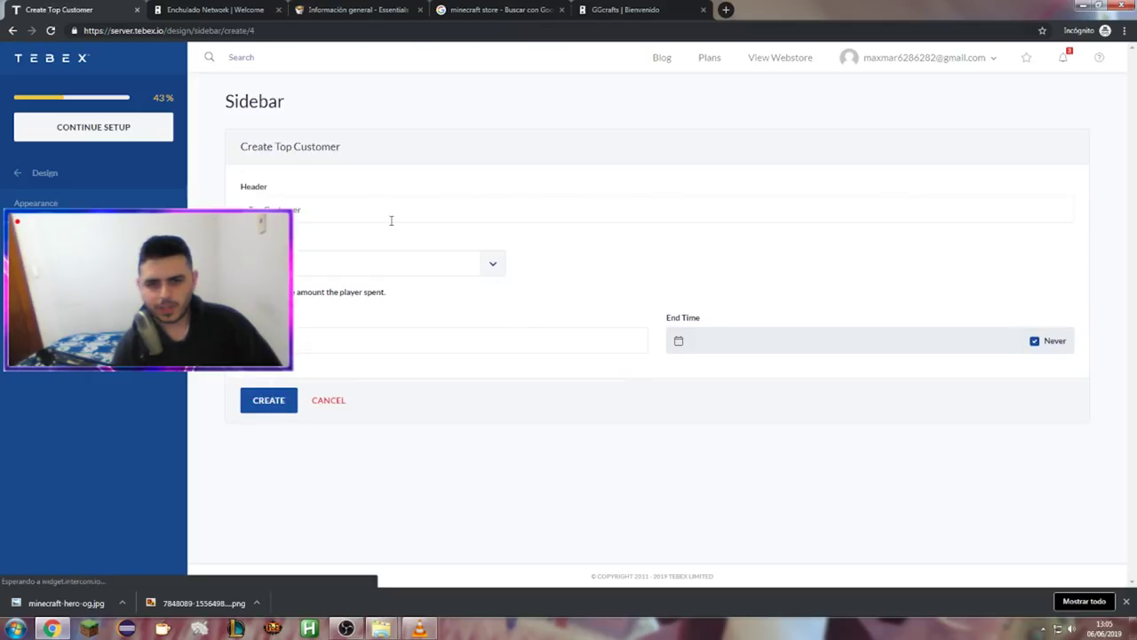
pyautogui.tripleClick(361, 208)
pyautogui.press('BackSpace')
pyautogui.write('T')
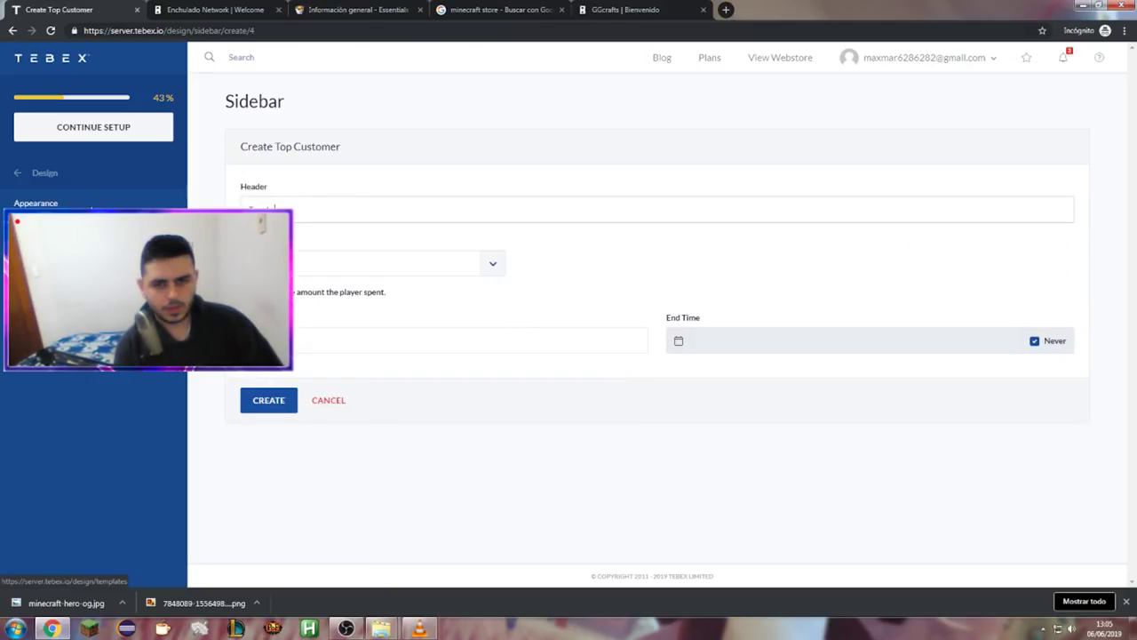
pyautogui.write('op Donadores')
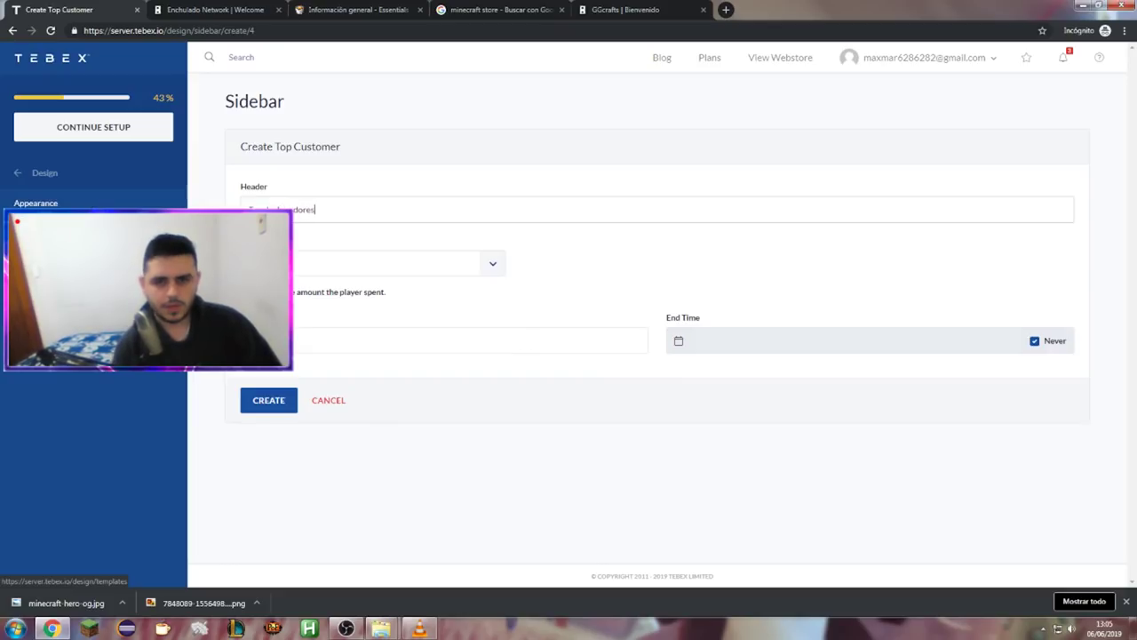
pyautogui.click(330, 271)
pyautogui.click(330, 371)
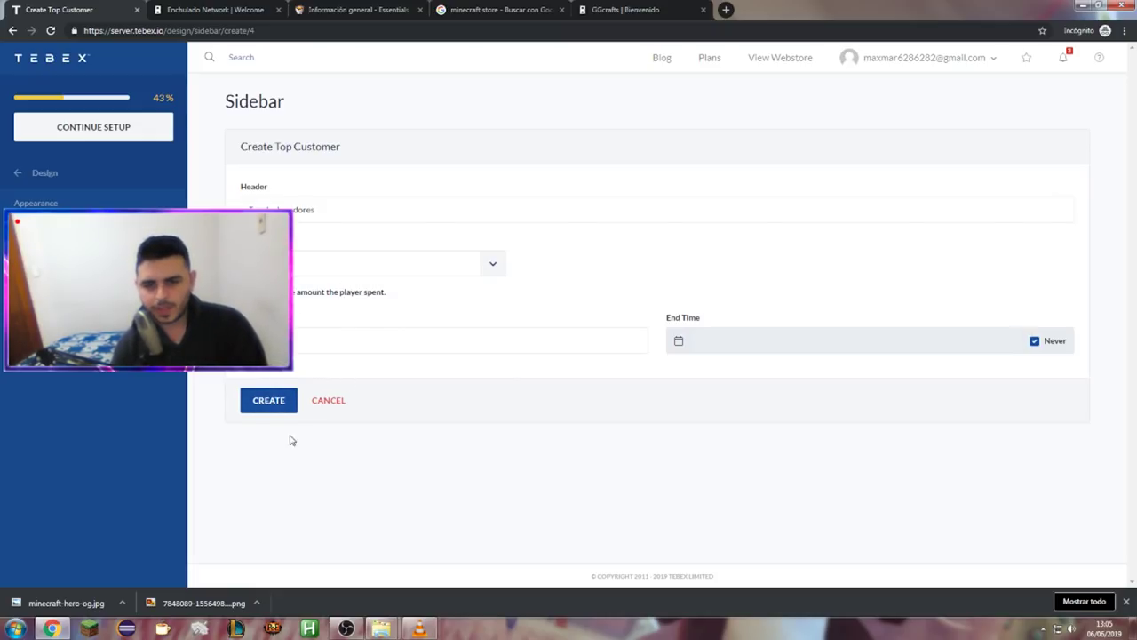
pyautogui.click(275, 407)
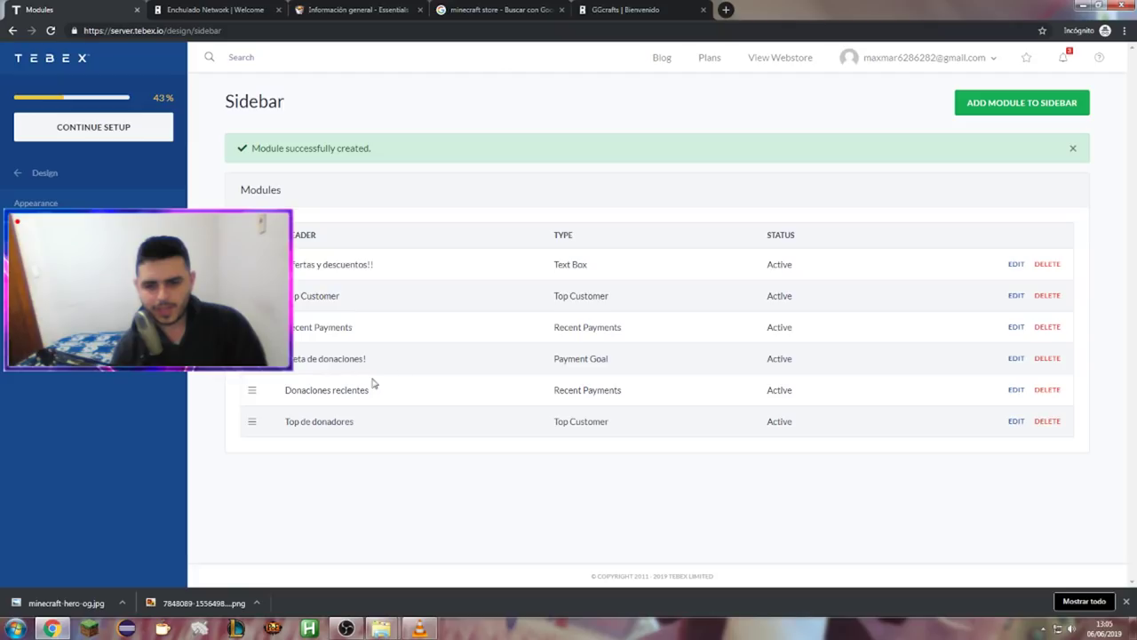
# Step: Delete the "Recent Payments" module, move "Top de donadores" to the start of the module list, and compare the order with the GGcrafts sidebar
pyautogui.moveTo(251, 392); pyautogui.dragTo(252, 327)
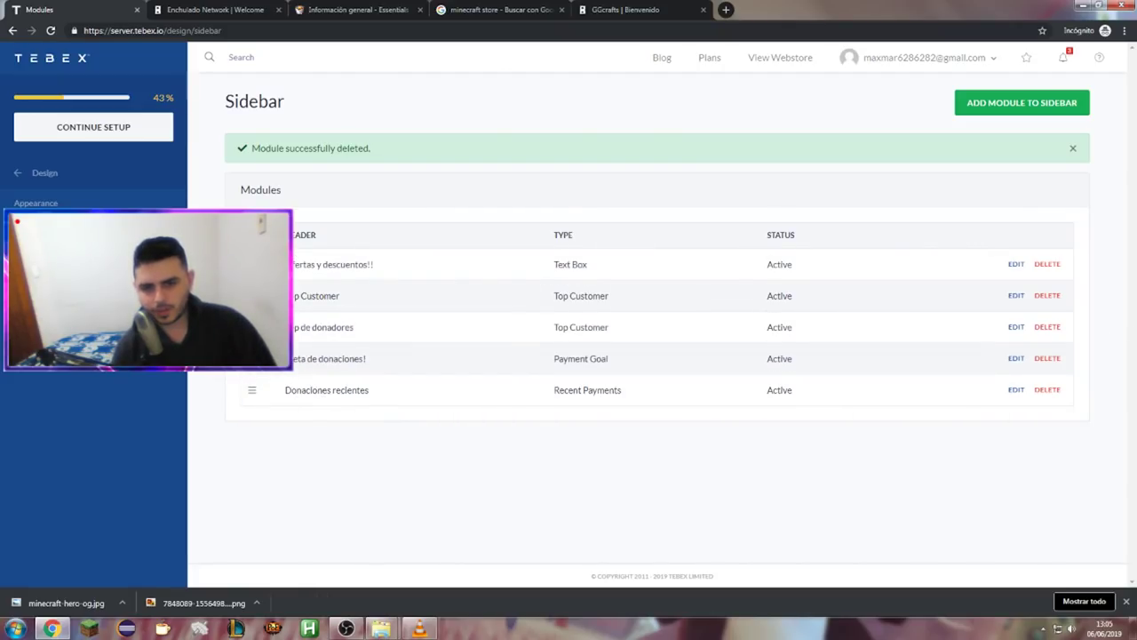
pyautogui.moveTo(251, 327); pyautogui.dragTo(252, 264)
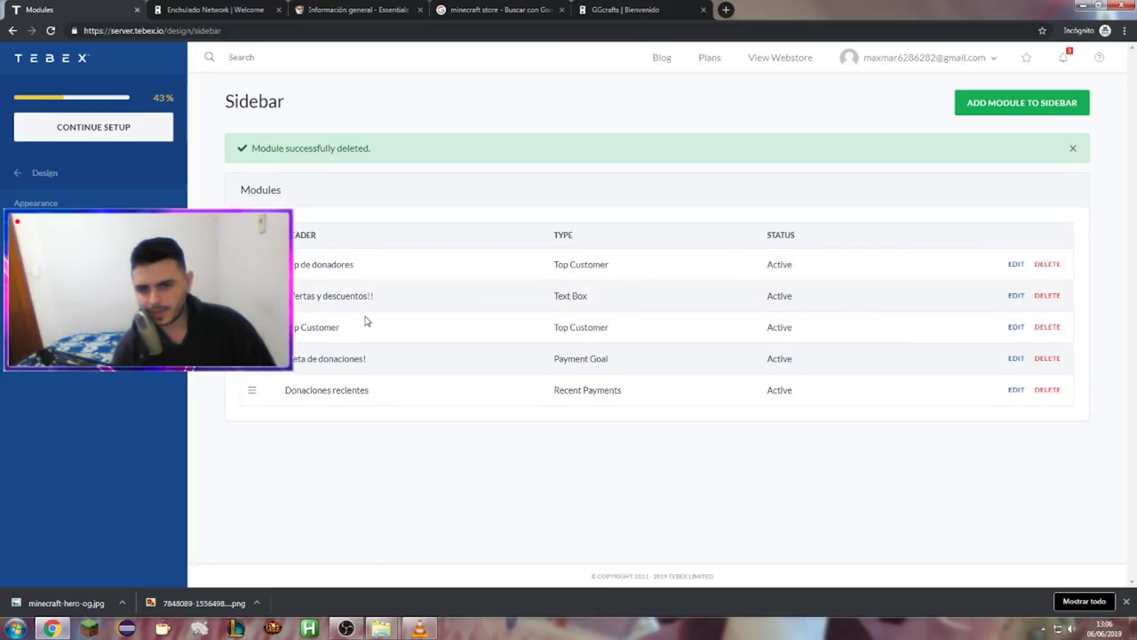
pyautogui.click(622, 10)
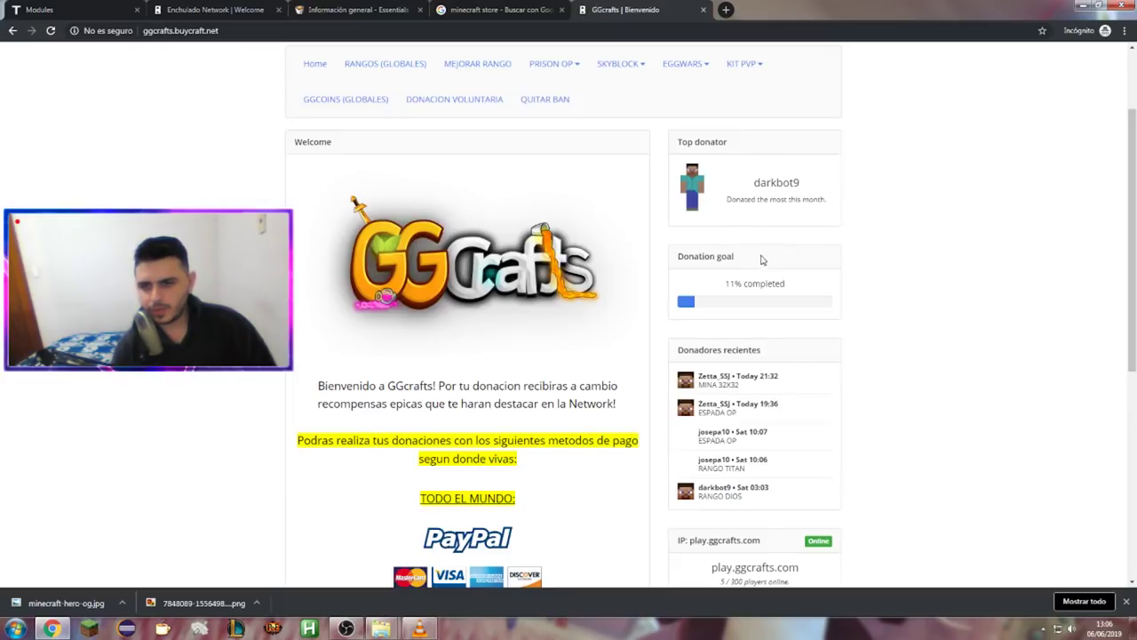
# Step: Reorder the sidebar modules: "Meta de donaciones!" second, "Donaciones recientes" third and "Ofertas y descuentos!!" last, following the GGcrafts sidebar
pyautogui.click(114, 10)
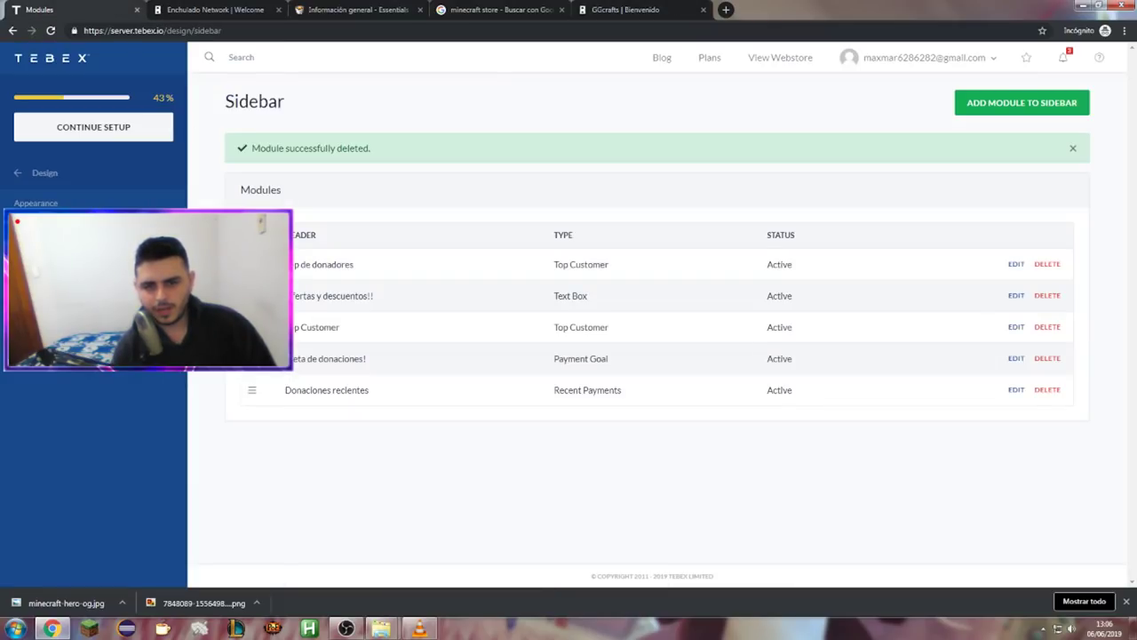
pyautogui.moveTo(251, 358); pyautogui.dragTo(251, 295)
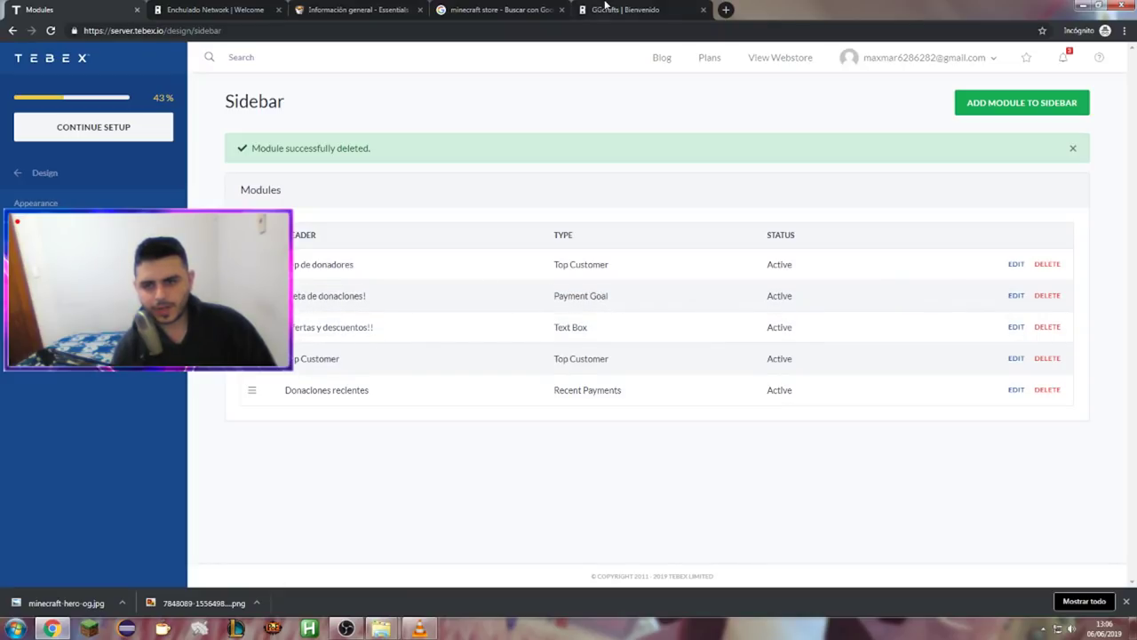
pyautogui.click(604, 8)
pyautogui.click(53, 10)
pyautogui.moveTo(251, 327); pyautogui.dragTo(253, 413)
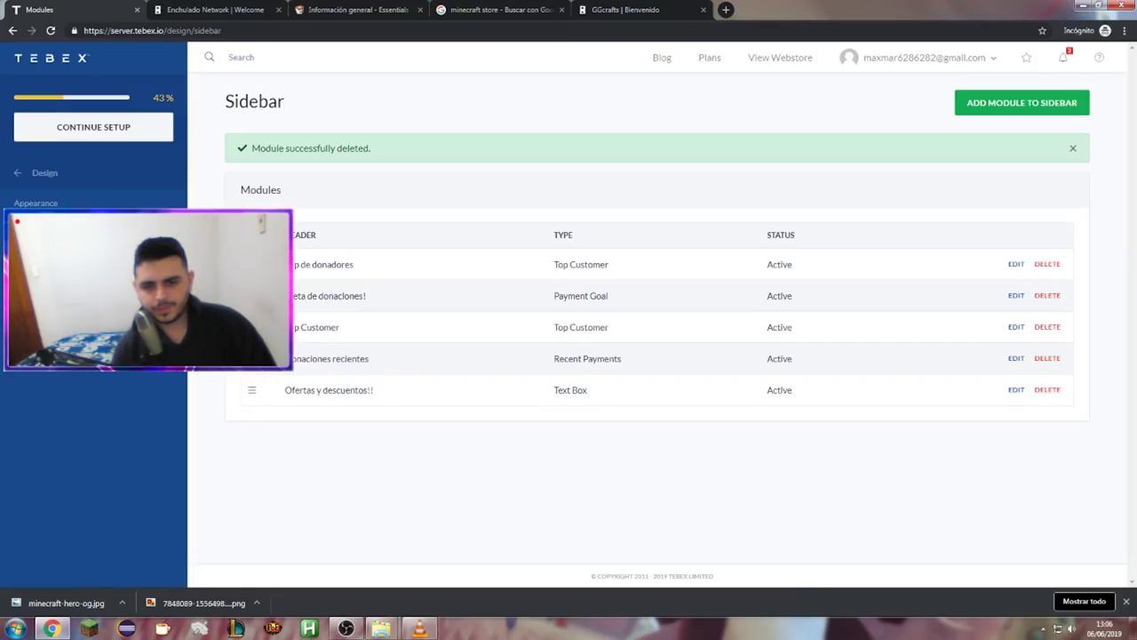
pyautogui.moveTo(251, 358); pyautogui.dragTo(251, 327)
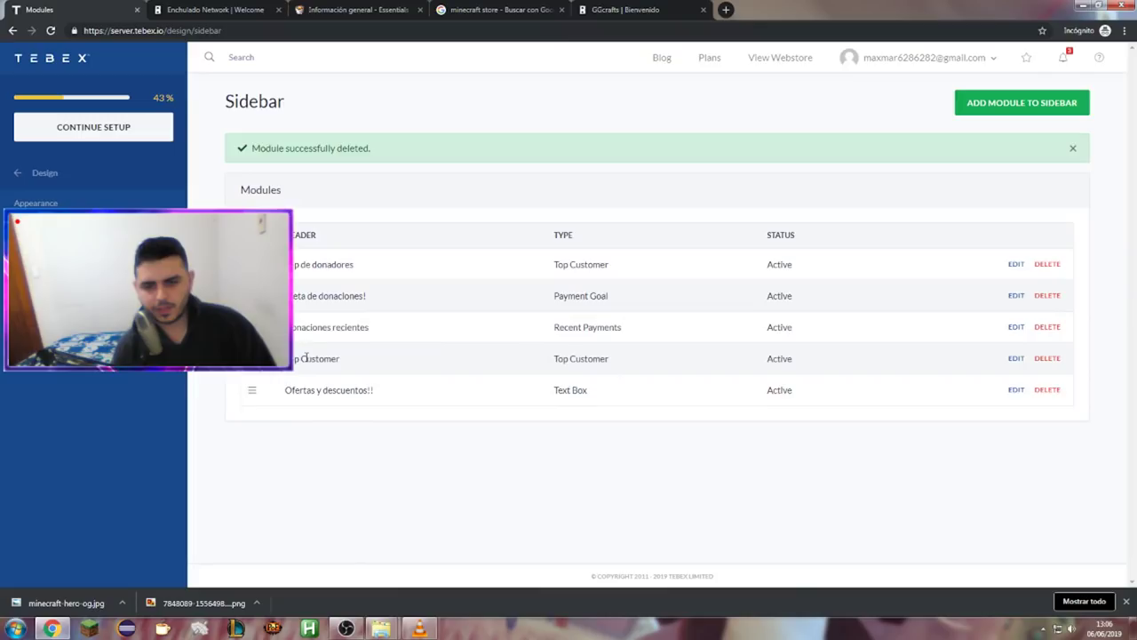
# Step: Delete the sidebar module with the header "Top Customer", keeping "Top de donadores"
pyautogui.click(1048, 358)
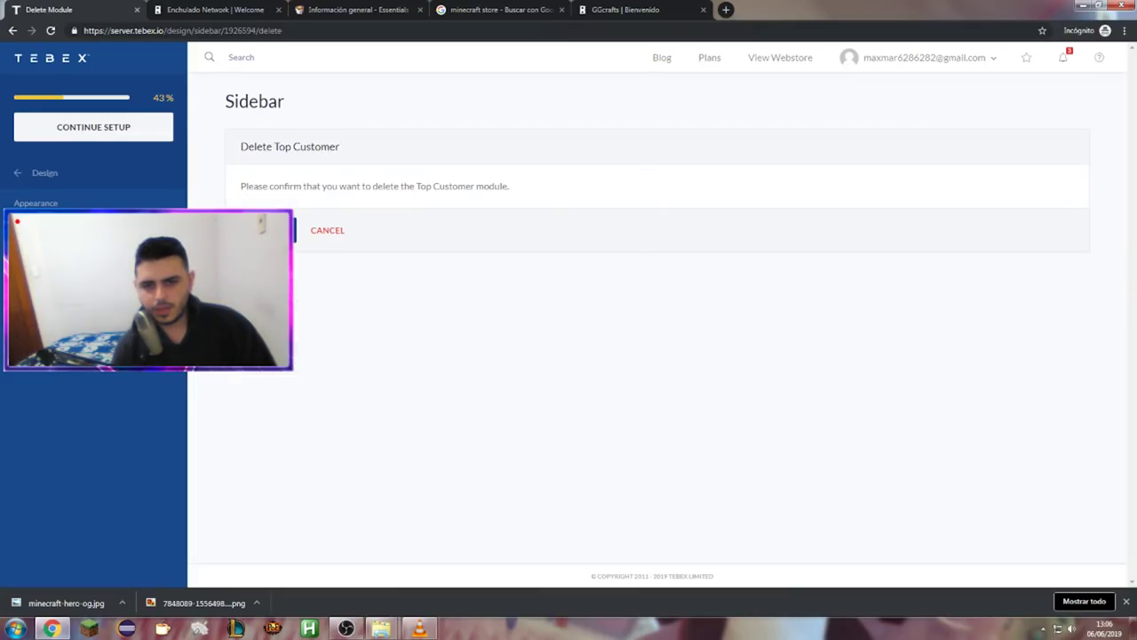
pyautogui.click(327, 232)
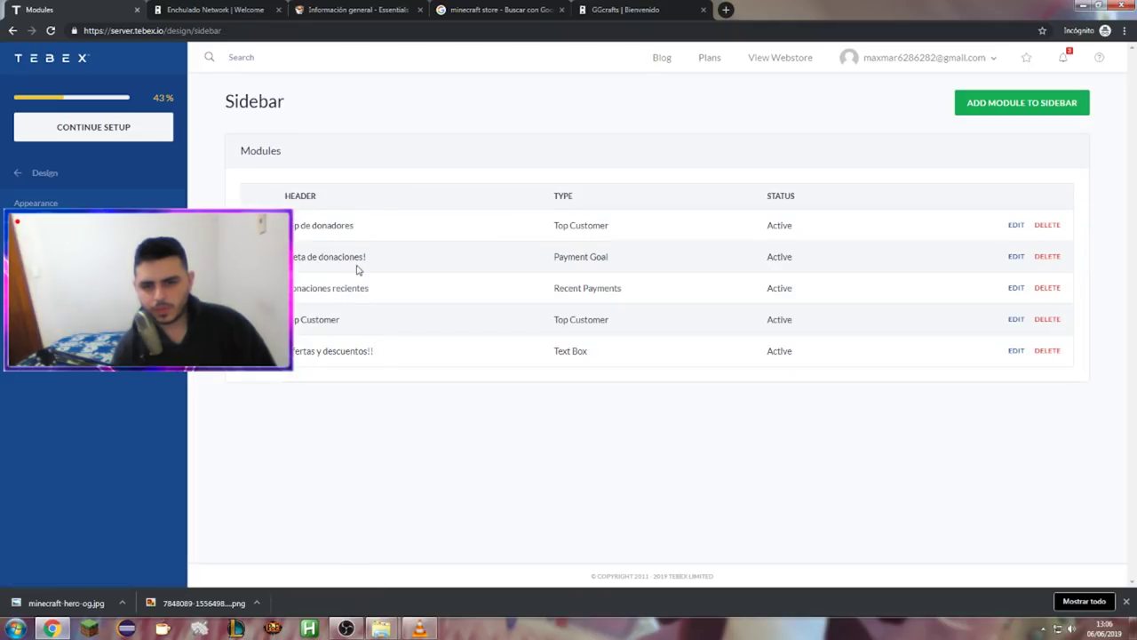
pyautogui.click(1047, 319)
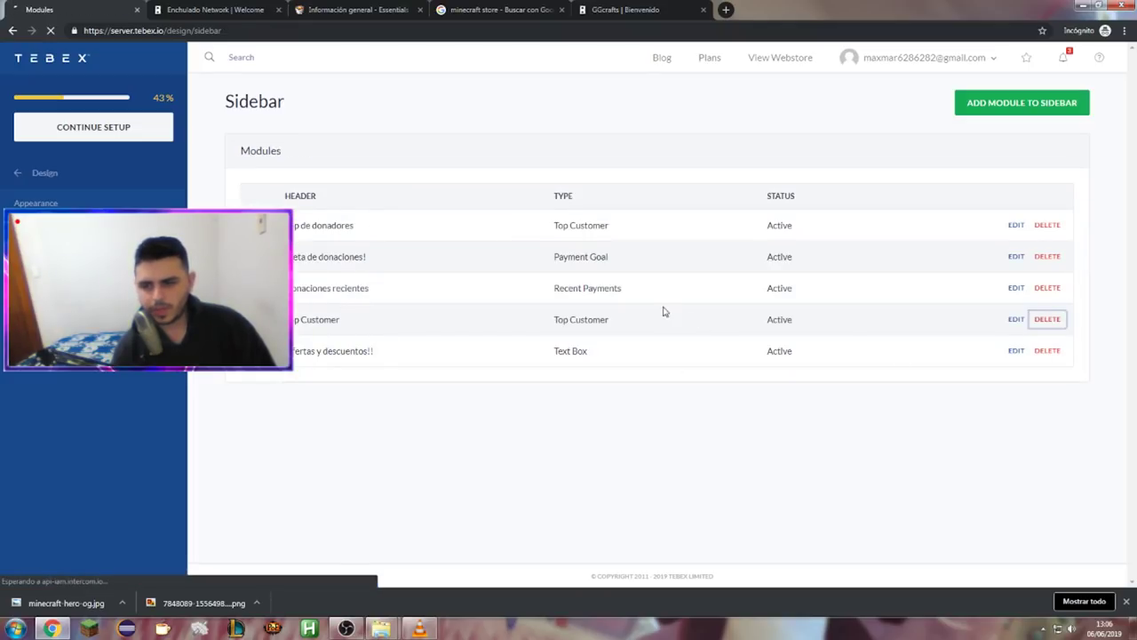
pyautogui.click(263, 230)
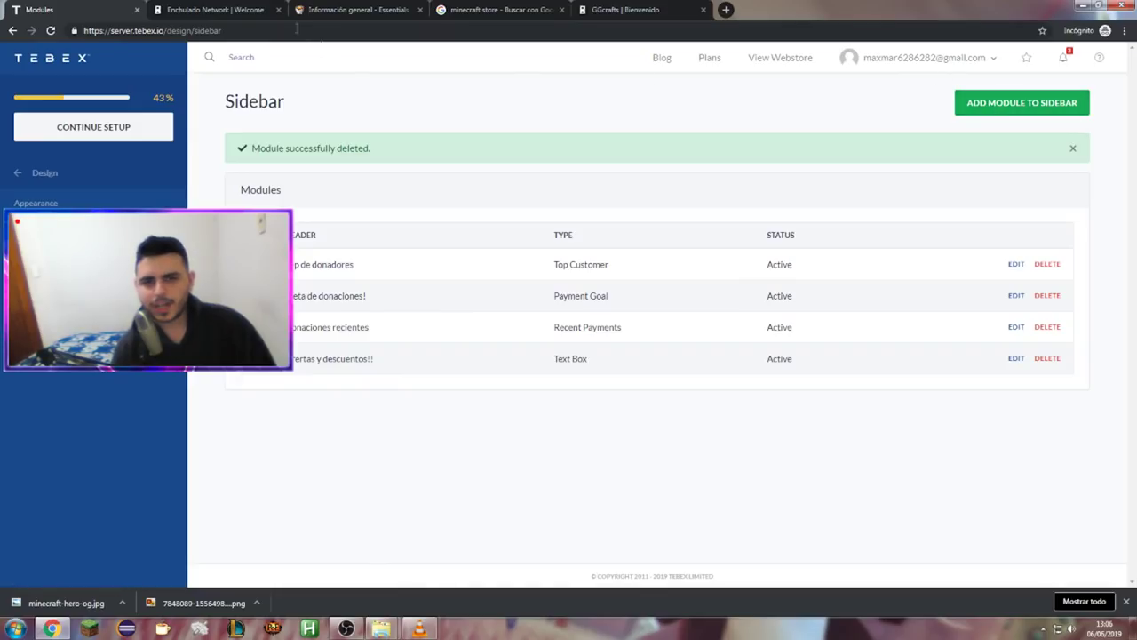
# Step: Reload the Enchulado Network webstore homepage and the module list, and check how the sidebar modules are displayed
pyautogui.click(213, 10)
pyautogui.click(235, 32)
pyautogui.press('Return')
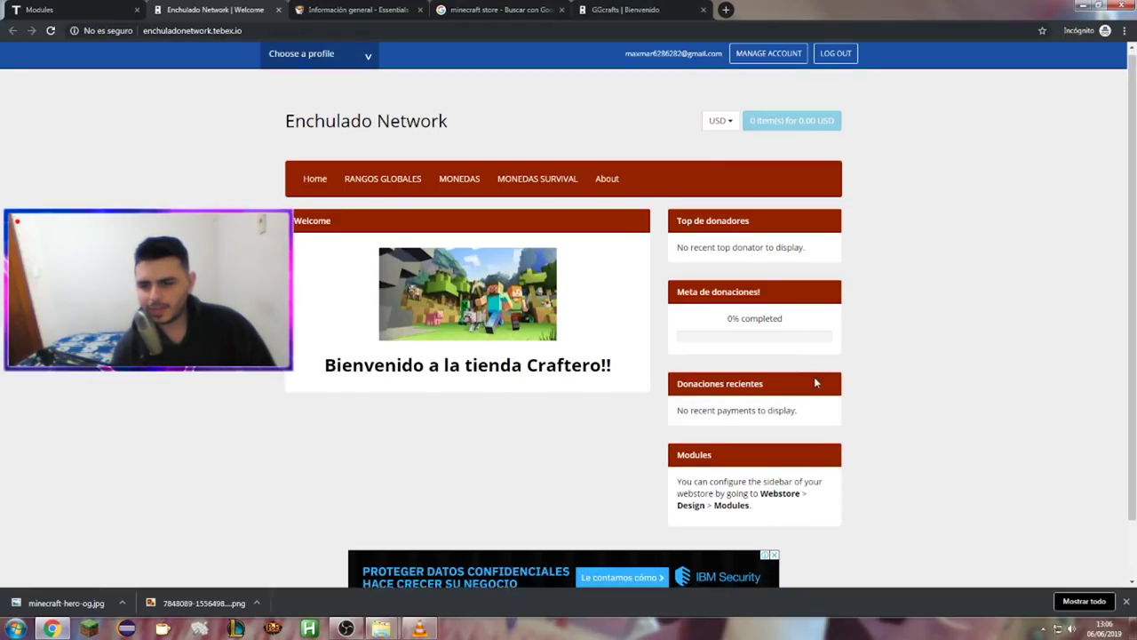
pyautogui.scroll(-1, 733, 349)
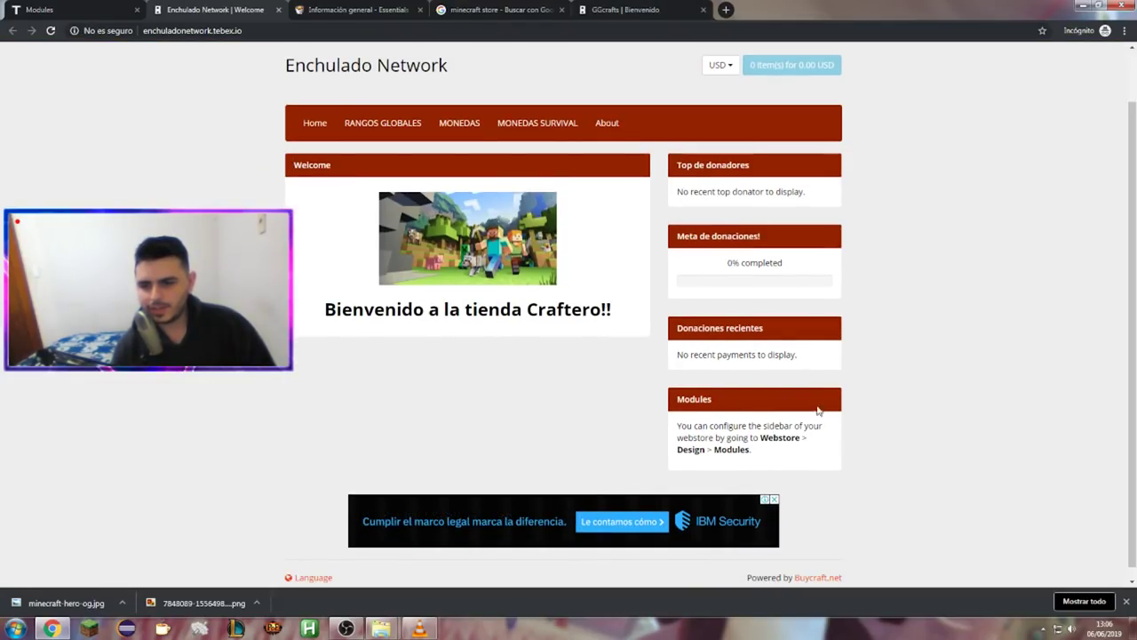
pyautogui.scroll(-1, 772, 425)
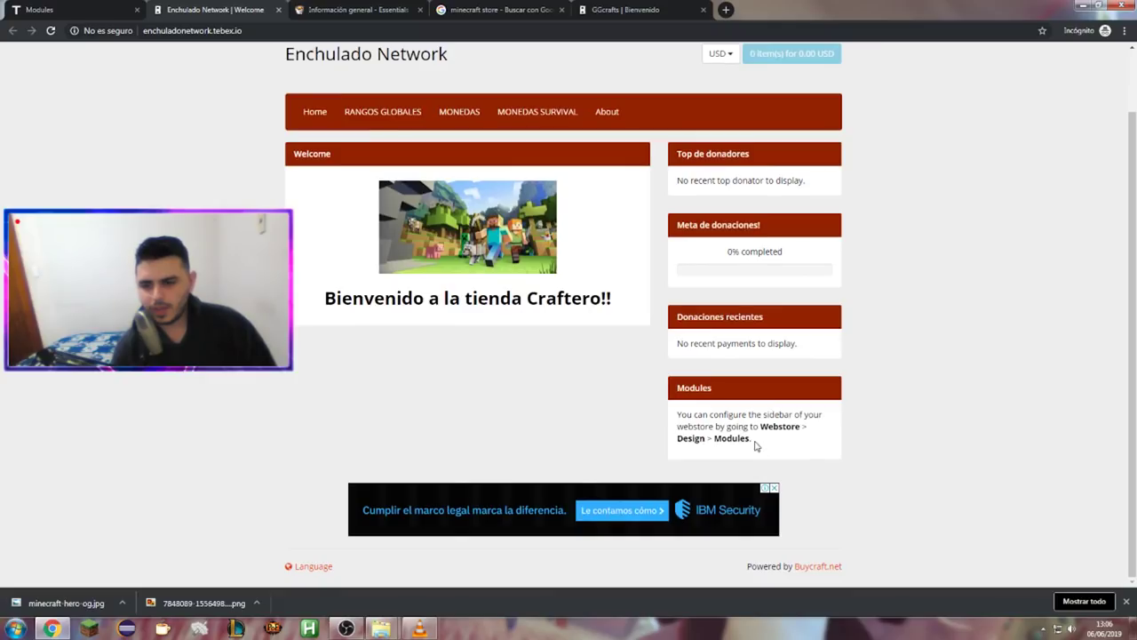
pyautogui.click(71, 10)
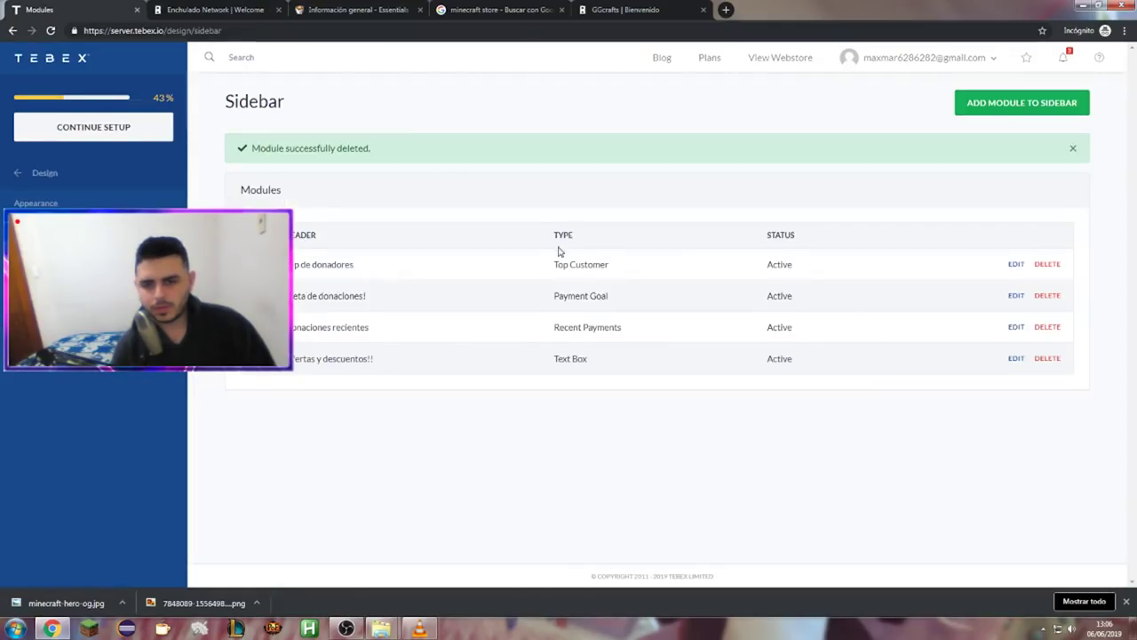
pyautogui.press('F5')
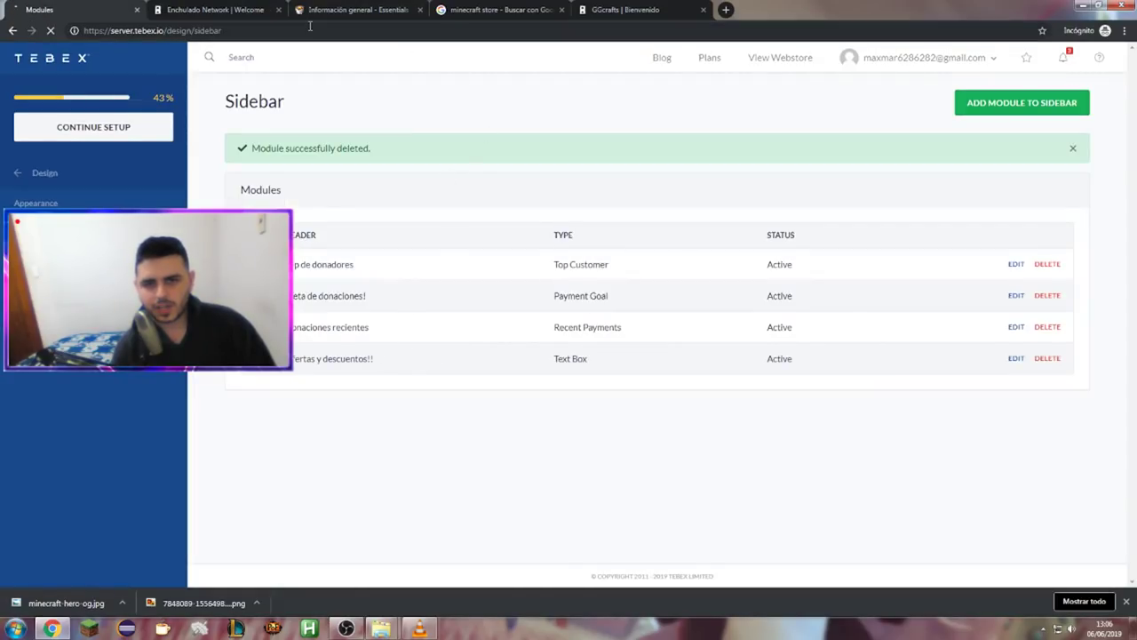
pyautogui.click(210, 10)
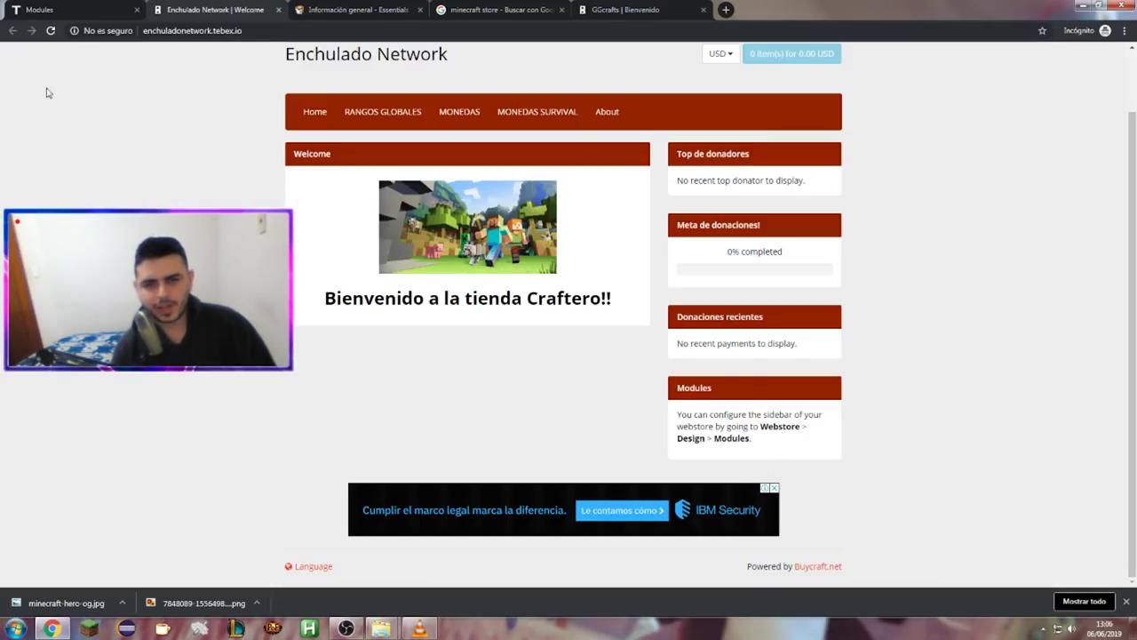
pyautogui.moveTo(751, 437); pyautogui.dragTo(673, 410)
# Step: Open the "Ofertas y descuentos!!" text box module, save it again with its existing text, and reload the webstore homepage
pyautogui.click(77, 9)
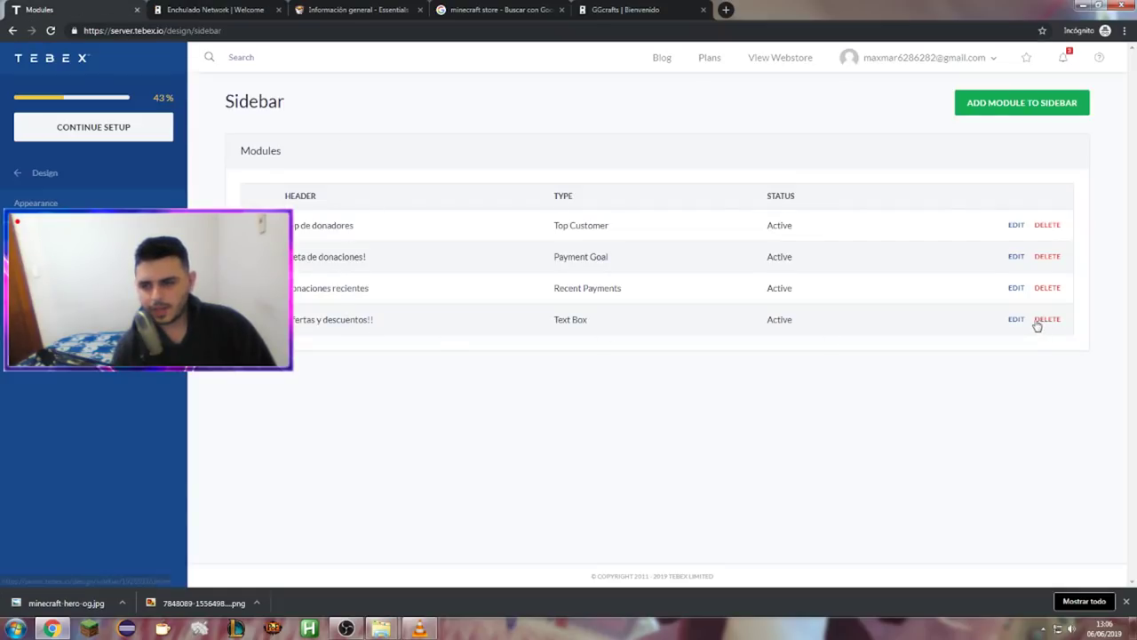
pyautogui.click(1015, 319)
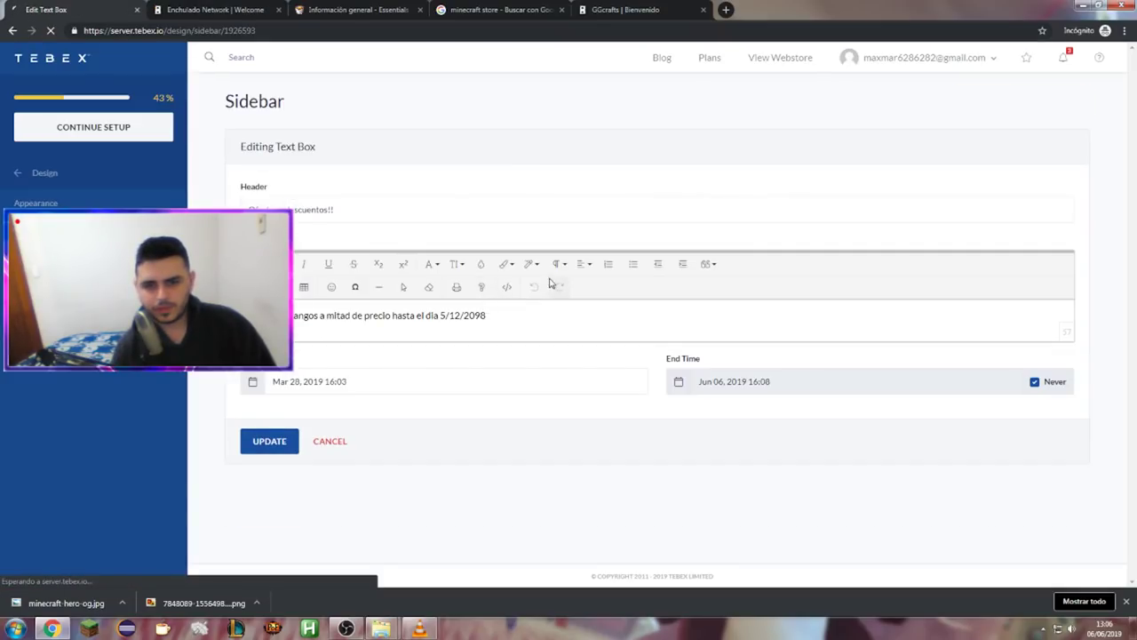
pyautogui.moveTo(487, 315); pyautogui.dragTo(266, 322)
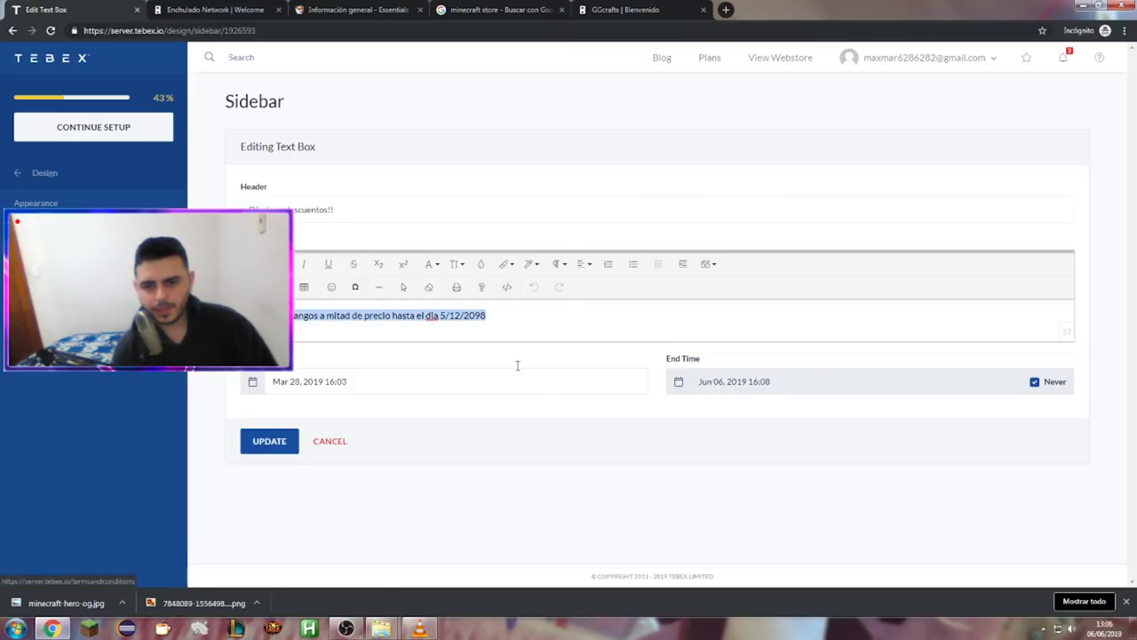
pyautogui.click(271, 450)
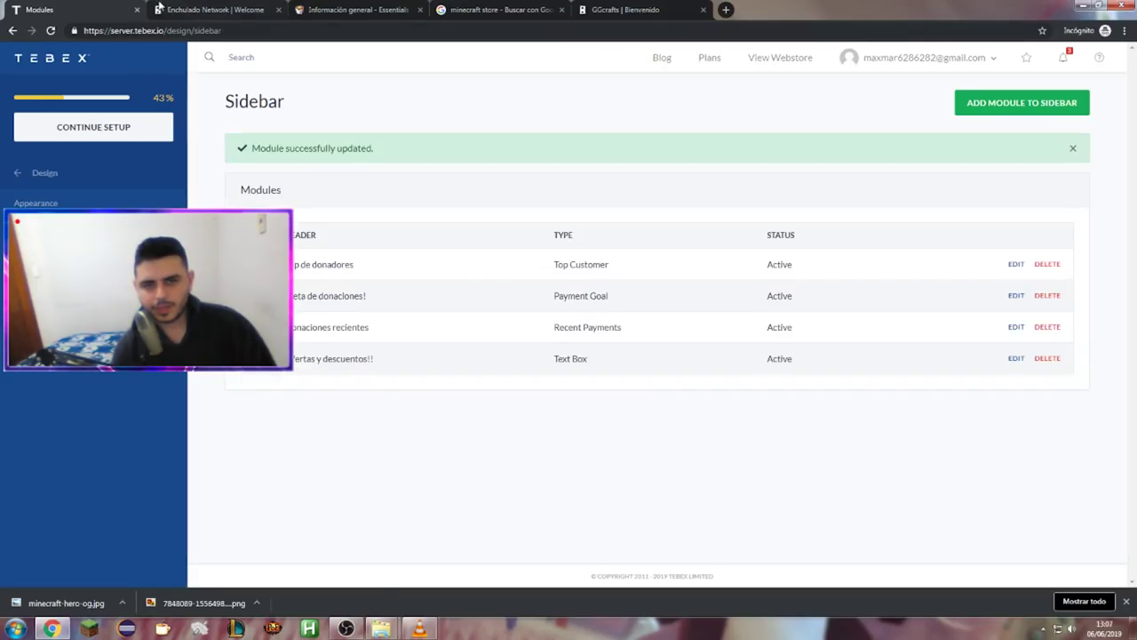
pyautogui.click(218, 9)
pyautogui.click(222, 32)
pyautogui.press('Return')
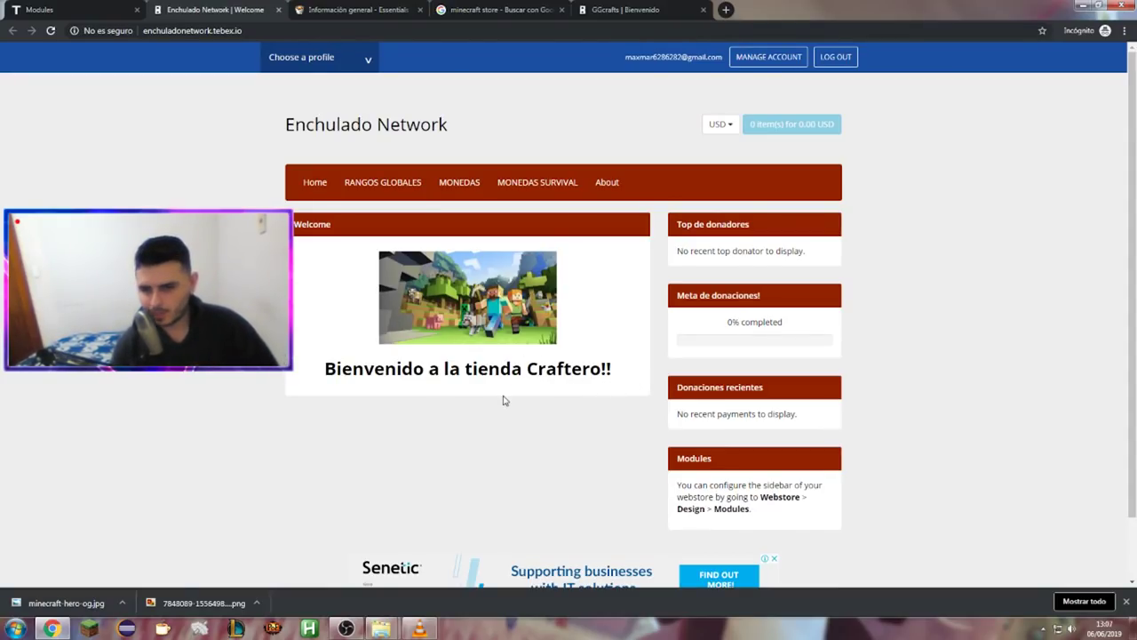
# Step: Examine the GGcrafts homepage's welcome text, payment method images and sidebar as an example for the store's own homepage
pyautogui.click(657, 9)
pyautogui.scroll(-2, 318, 271)
pyautogui.moveTo(318, 271); pyautogui.dragTo(536, 329)
pyautogui.scroll(3, 547, 393)
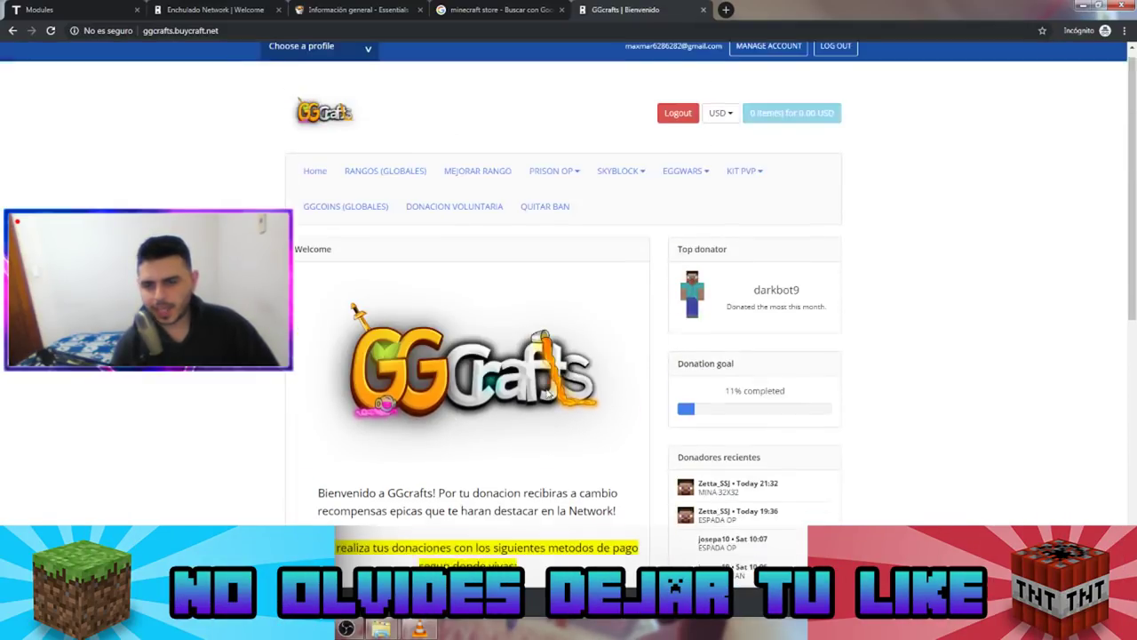
pyautogui.scroll(-6, 546, 393)
pyautogui.scroll(-1, 550, 407)
pyautogui.scroll(3, 510, 257)
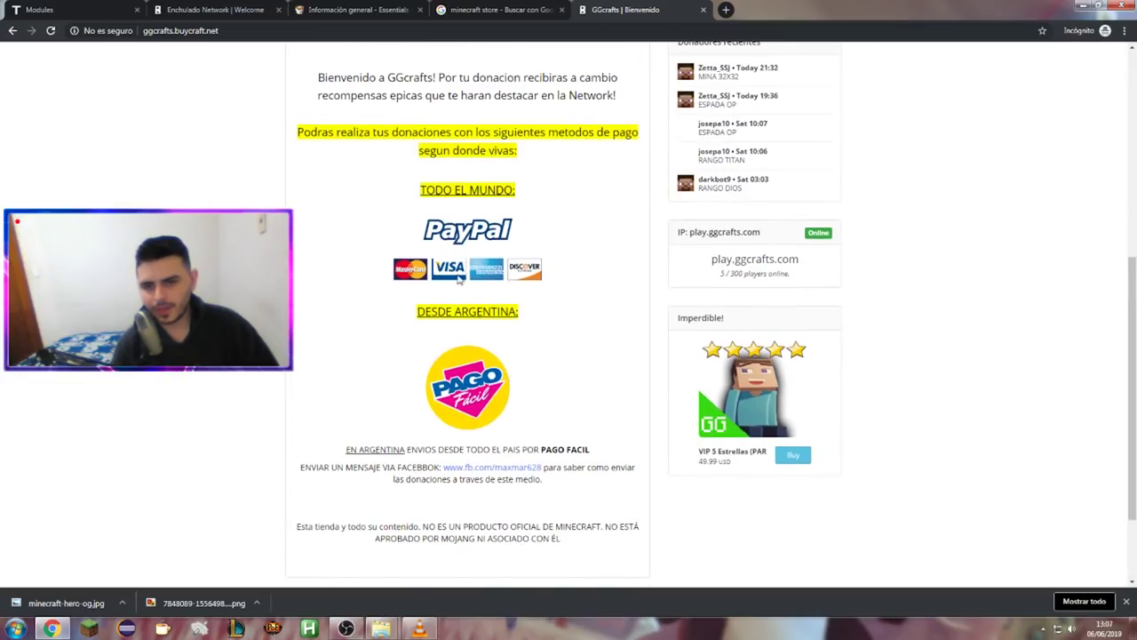
pyautogui.moveTo(415, 200); pyautogui.dragTo(567, 257)
pyautogui.click(567, 258)
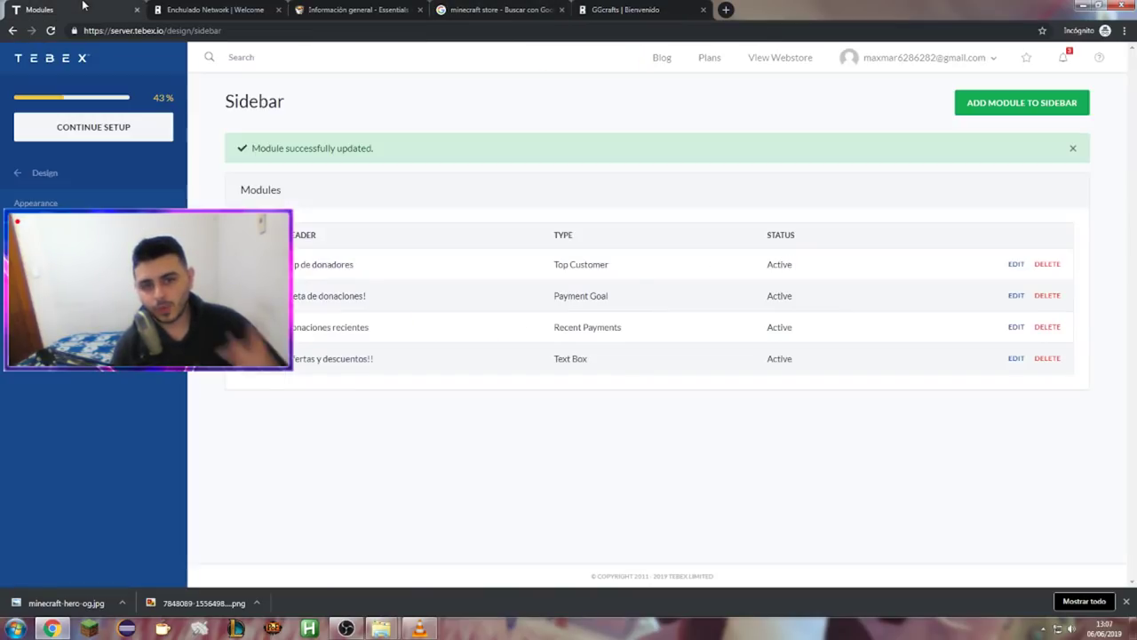
pyautogui.click(71, 10)
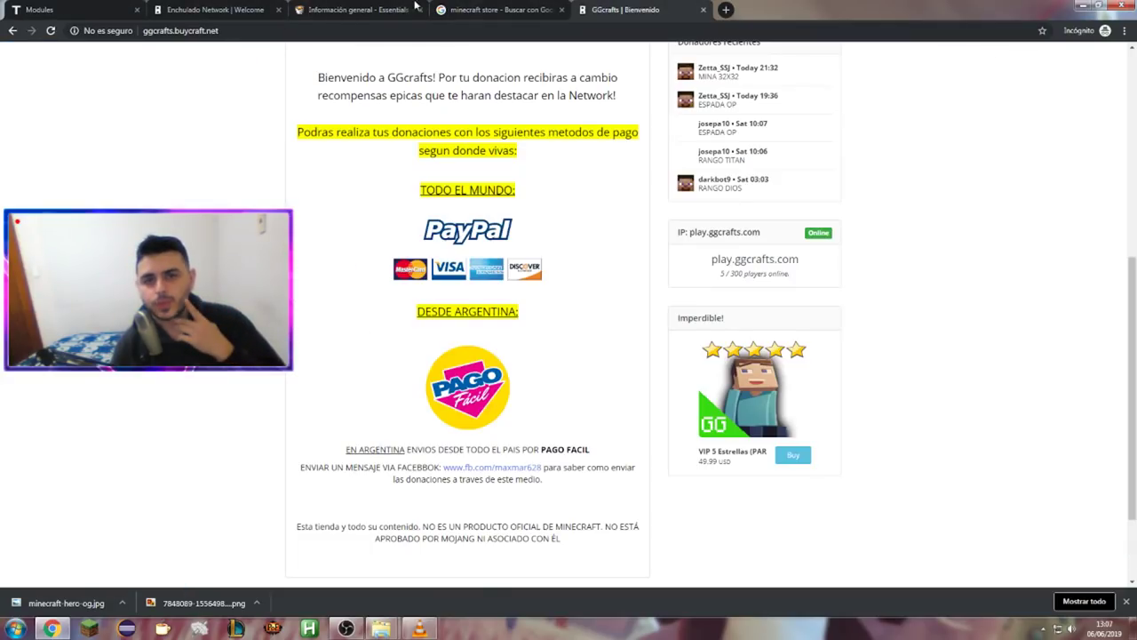
pyautogui.click(626, 10)
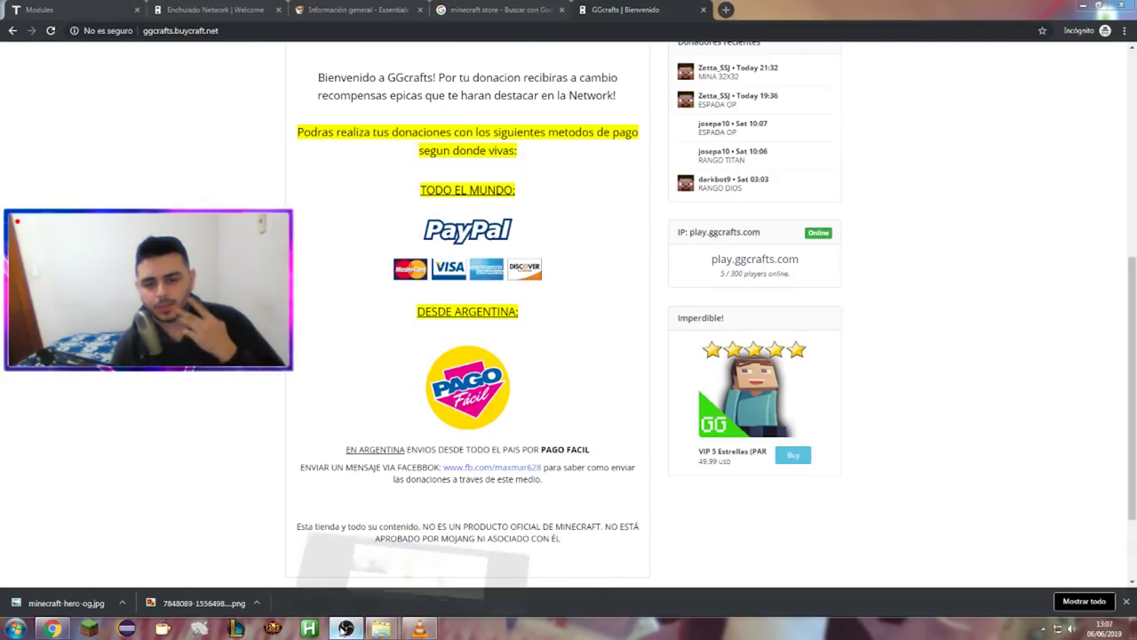
pyautogui.click(346, 628)
pyautogui.click(35, 472)
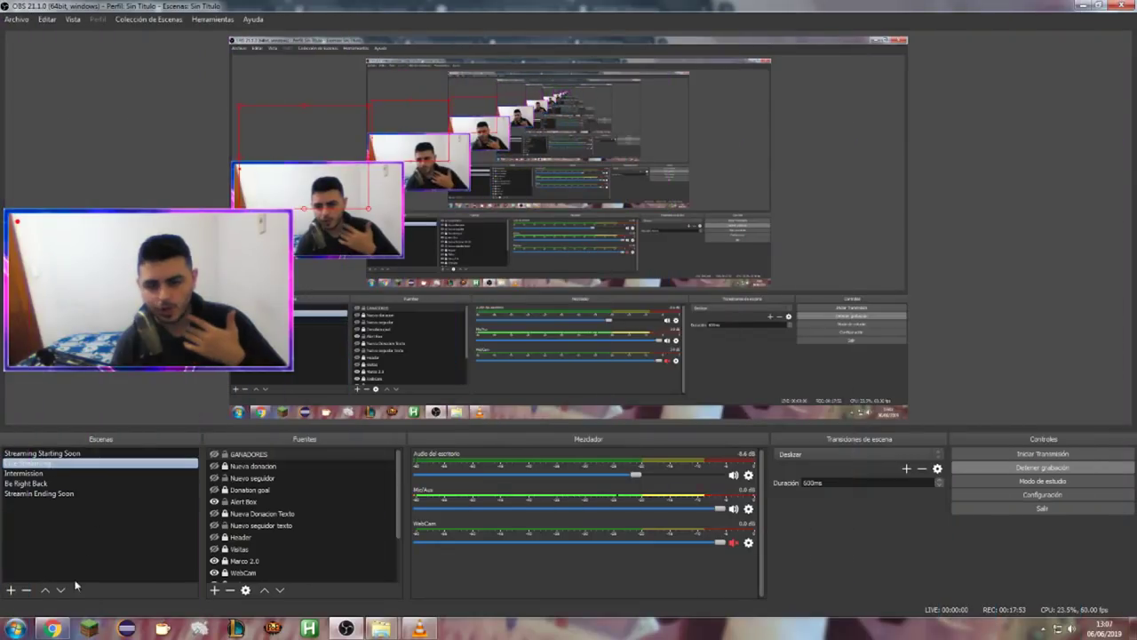
pyautogui.hotkey('alt', 'Tab')
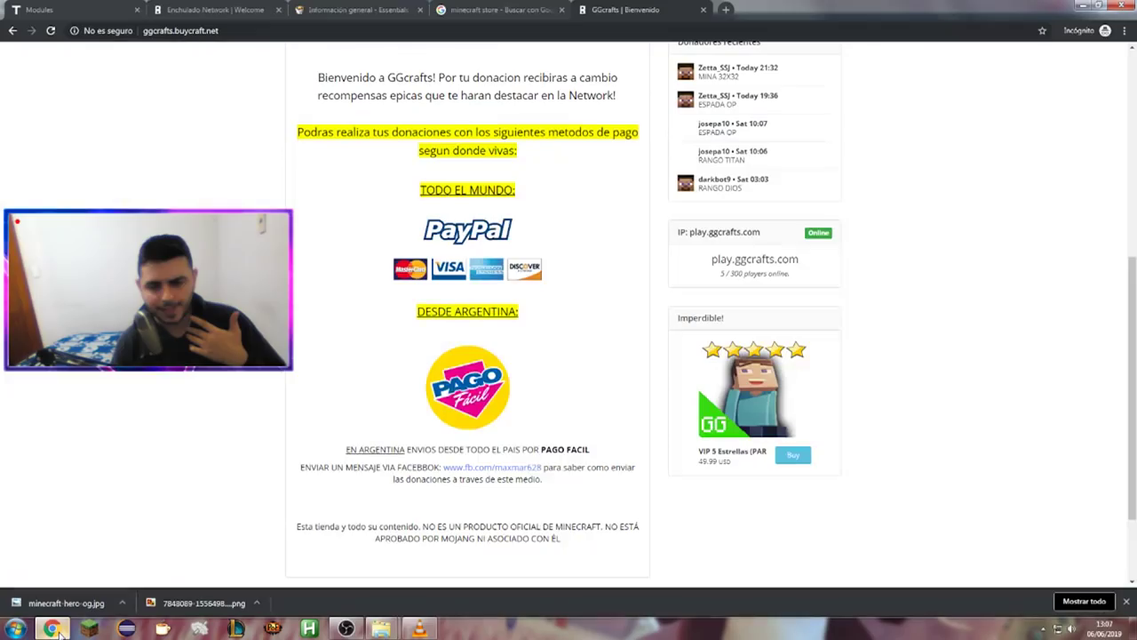
# Step: Return from the GGcrafts example to the Enchulado Network webstore homepage and reload it to review the sidebar
pyautogui.scroll(4, 184, 448)
pyautogui.hotkey('ctrl', '1')
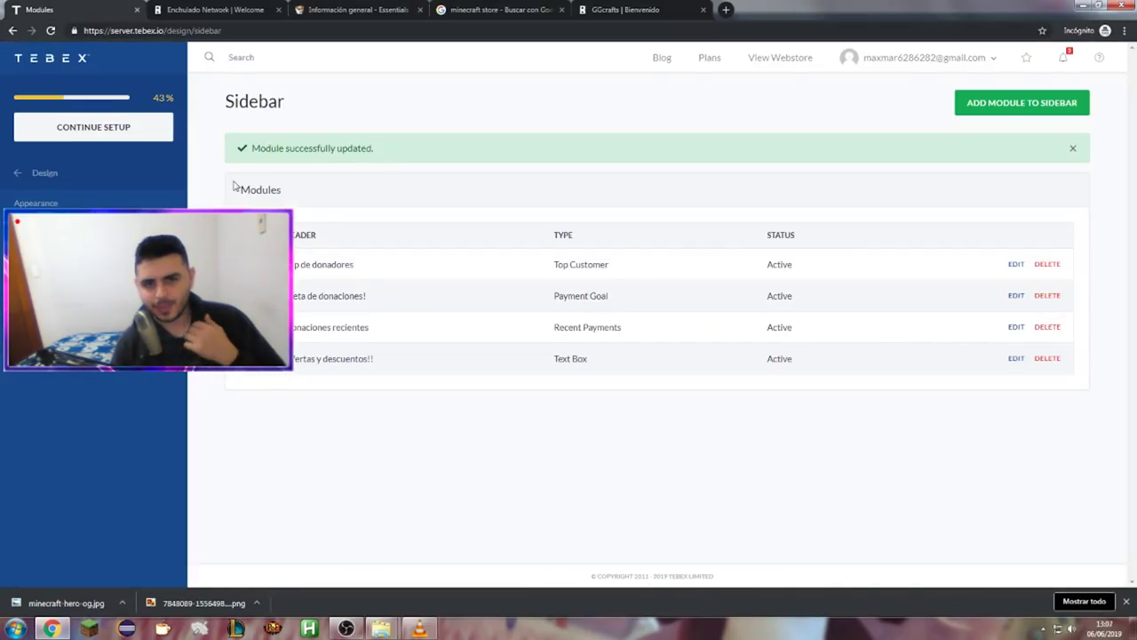
pyautogui.click(262, 11)
pyautogui.click(258, 36)
pyautogui.press('Return')
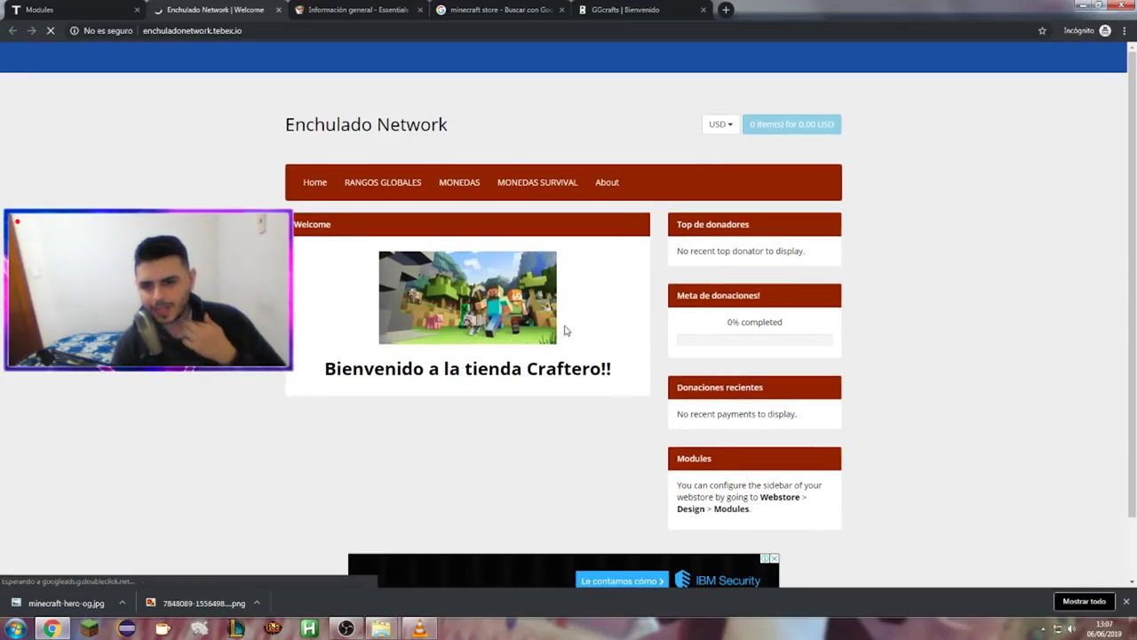